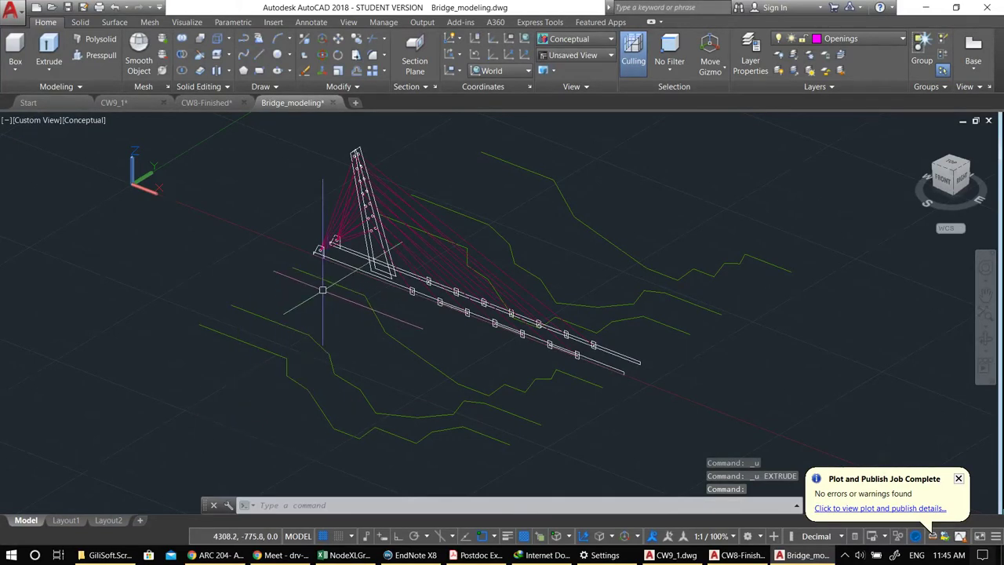
{"action": "middle_click_drag", "start_coordinate": [412, 293], "coordinate": [378, 308]}
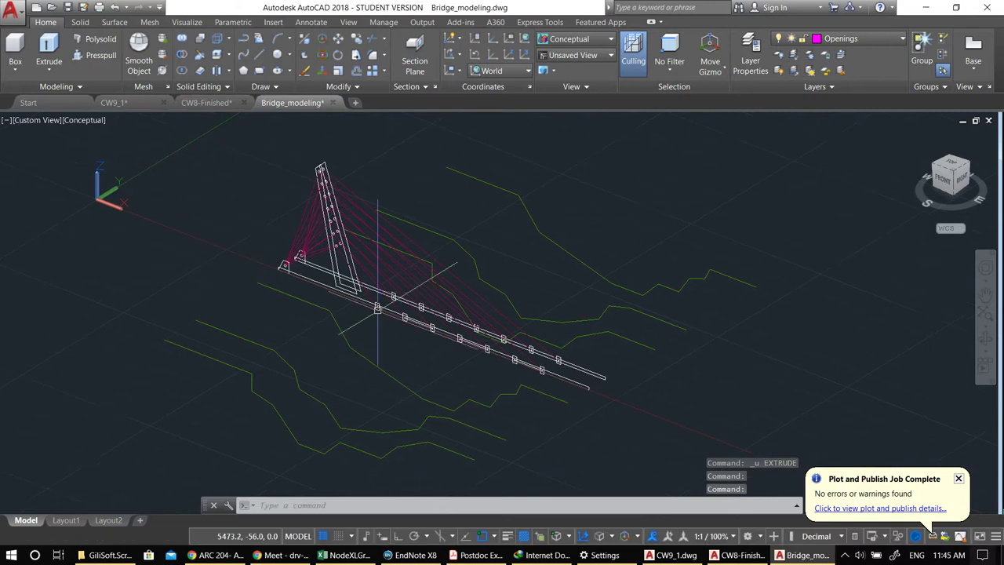
{"action": "middle_click_drag", "start_coordinate": [450, 350], "coordinate": [416, 334]}
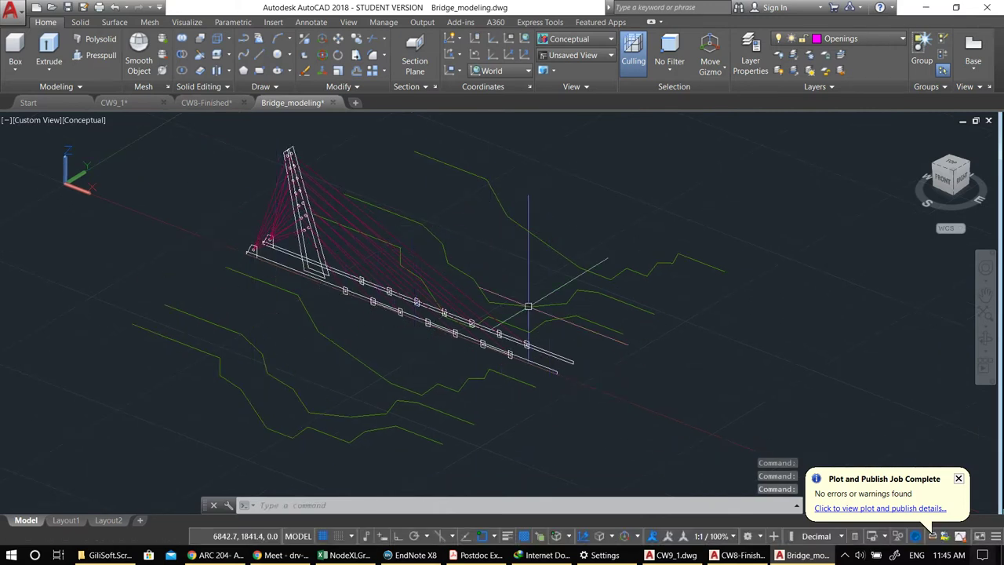
{"action": "middle_click_drag", "start_coordinate": [446, 366], "coordinate": [538, 355]}
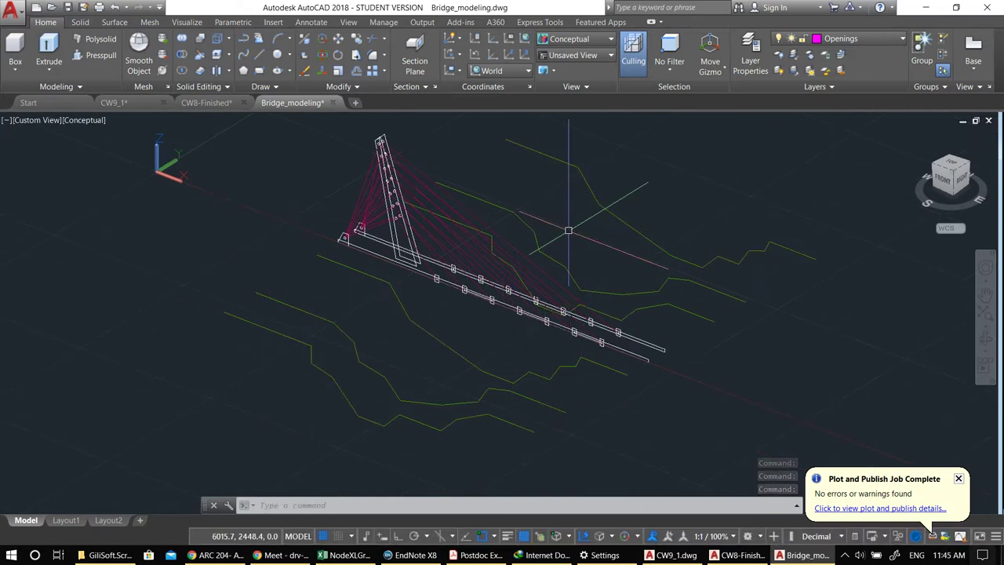
{"action": "middle_click_drag", "start_coordinate": [538, 240], "coordinate": [493, 264]}
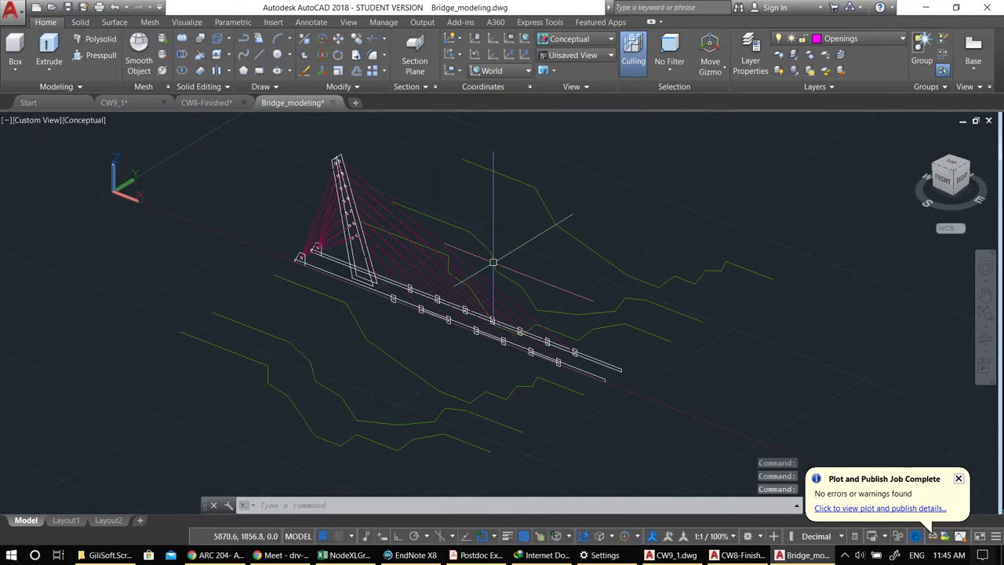
{"action": "key", "text": "Escape"}
{"action": "key", "text": "Escape"}
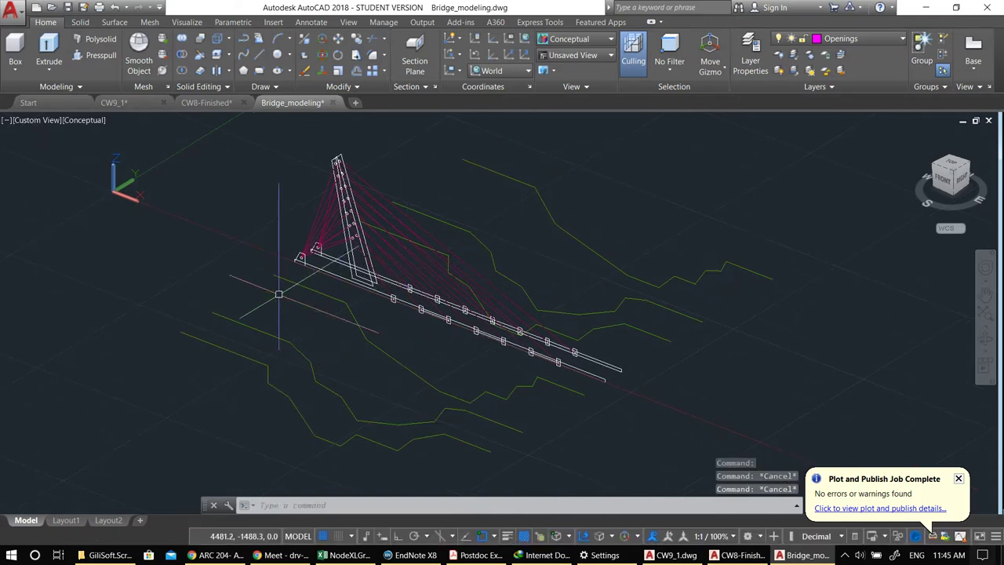
- Make 3D_bridge the current layer
{"action": "left_click", "coordinate": [856, 38]}
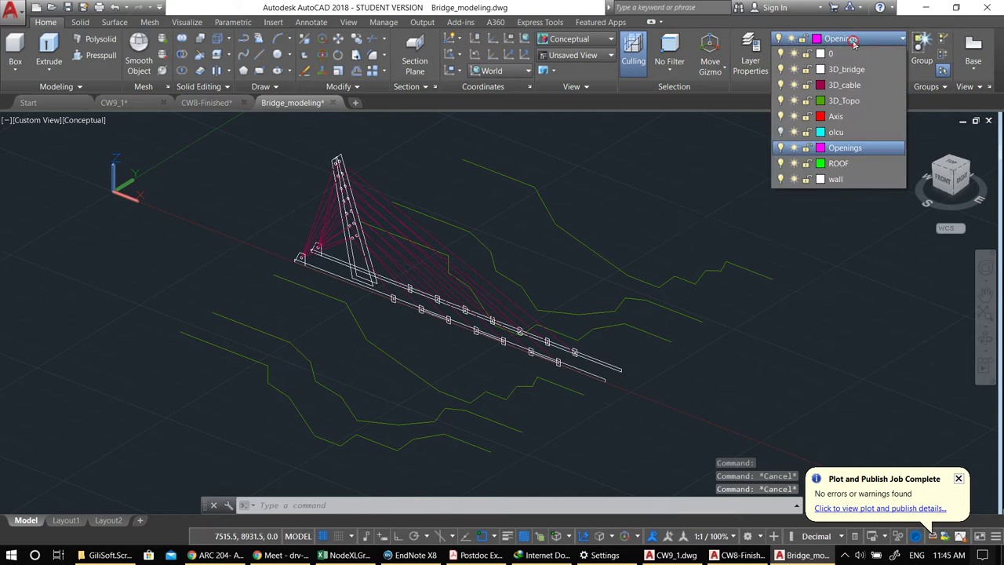
{"action": "left_click", "coordinate": [847, 70]}
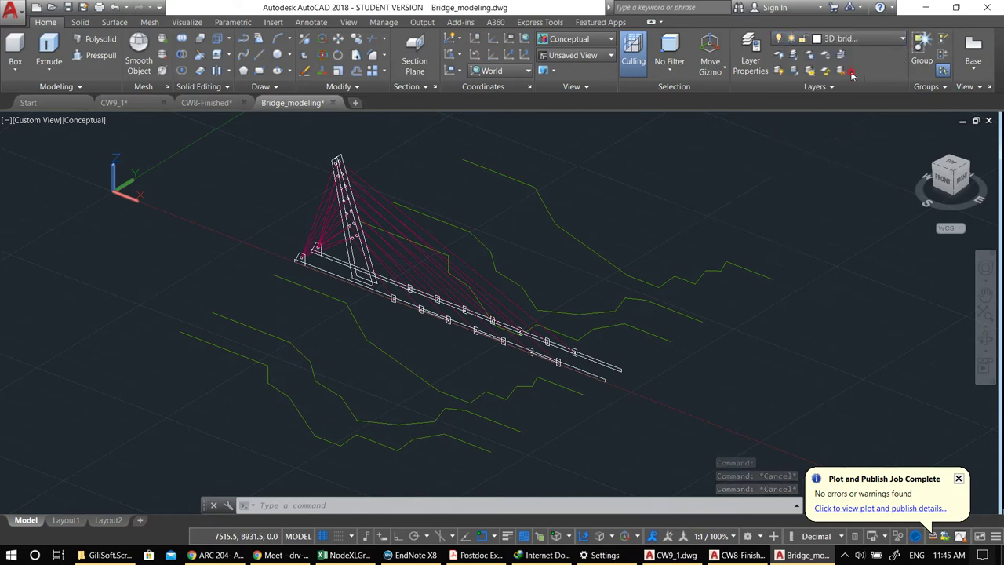
{"action": "key", "text": "Escape"}
{"action": "key", "text": "Escape"}
{"action": "key", "text": "Escape"}
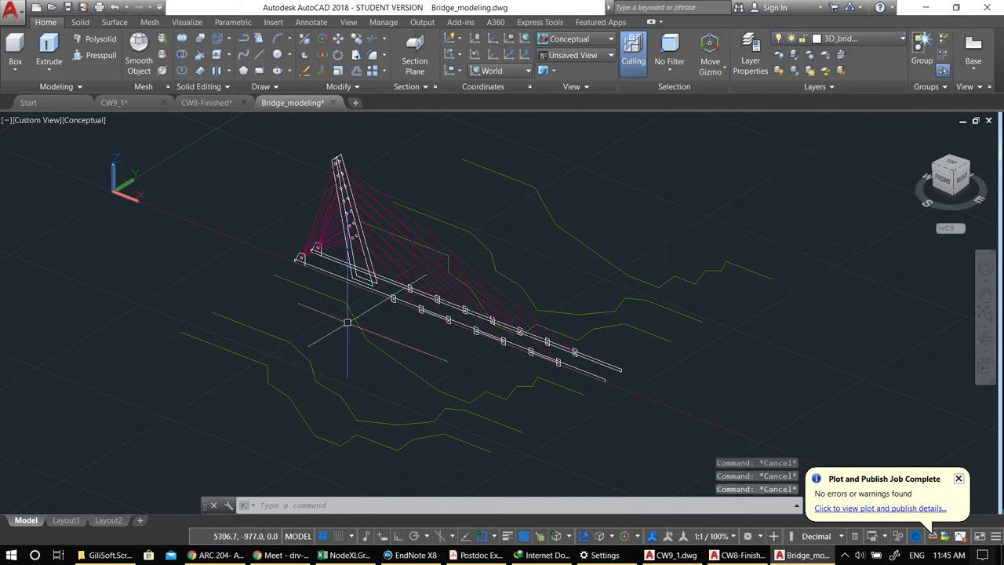
- Extrude the near long deck profile by -400 so the slab spans to the opposite deck outline
{"action": "scroll", "coordinate": [333, 269], "scroll_direction": "up", "scroll_amount": 3}
{"action": "scroll", "coordinate": [364, 261], "scroll_direction": "down", "scroll_amount": 1}
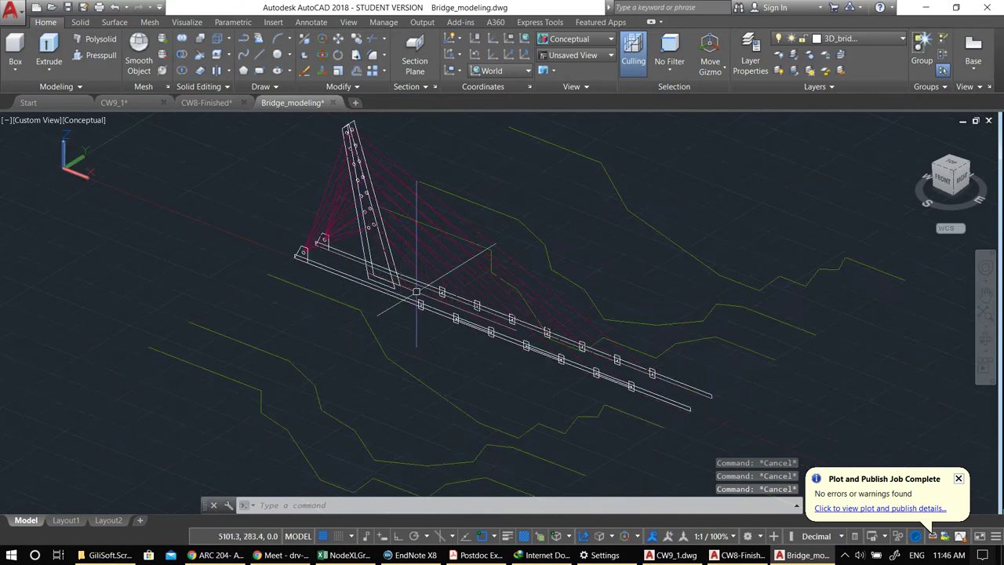
{"action": "middle_click_drag", "start_coordinate": [415, 290], "coordinate": [354, 324]}
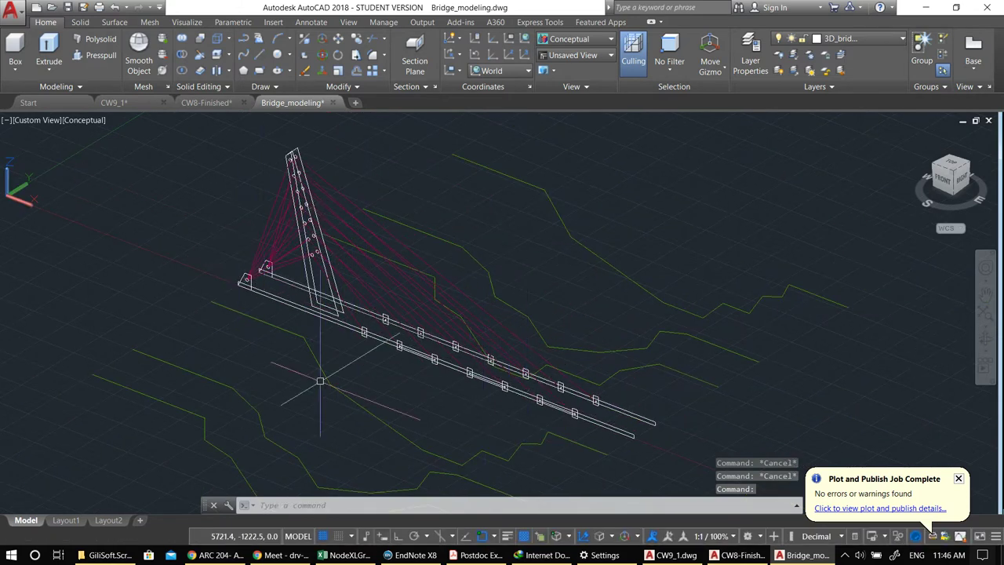
{"action": "middle_click_drag", "start_coordinate": [496, 390], "coordinate": [455, 371]}
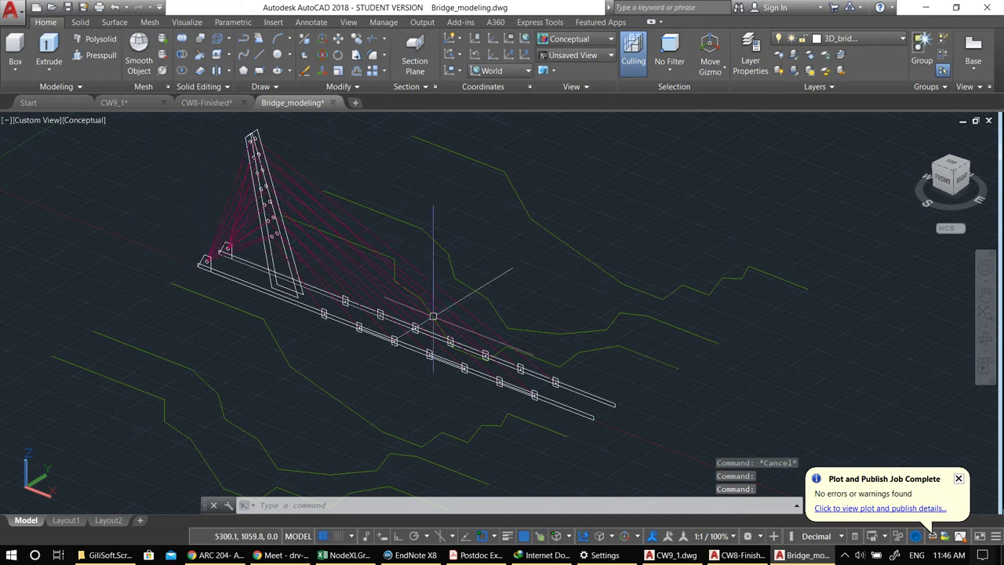
{"action": "middle_click_drag", "start_coordinate": [523, 416], "coordinate": [416, 400]}
{"action": "scroll", "coordinate": [426, 390], "scroll_direction": "up", "scroll_amount": 2}
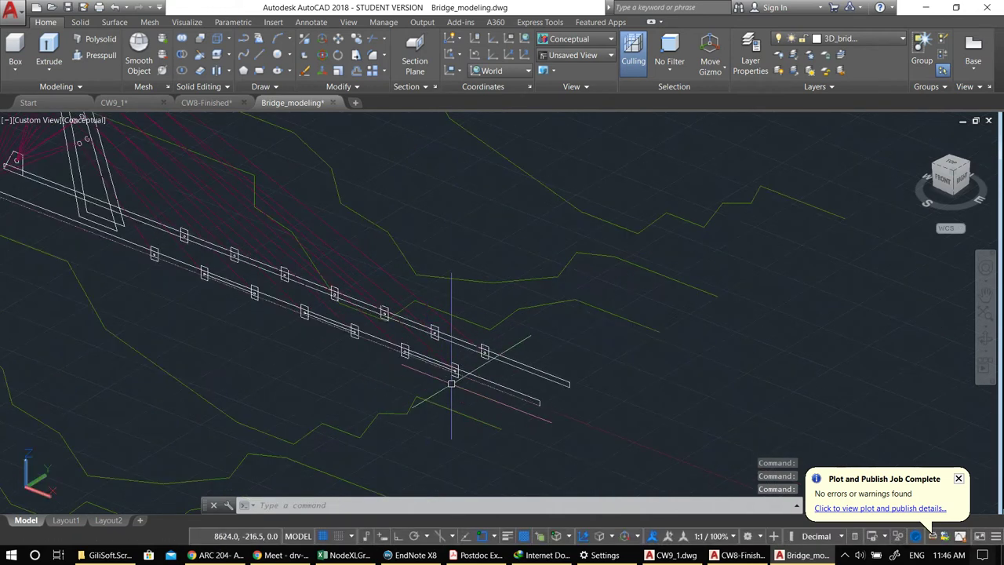
{"action": "left_click", "coordinate": [480, 380]}
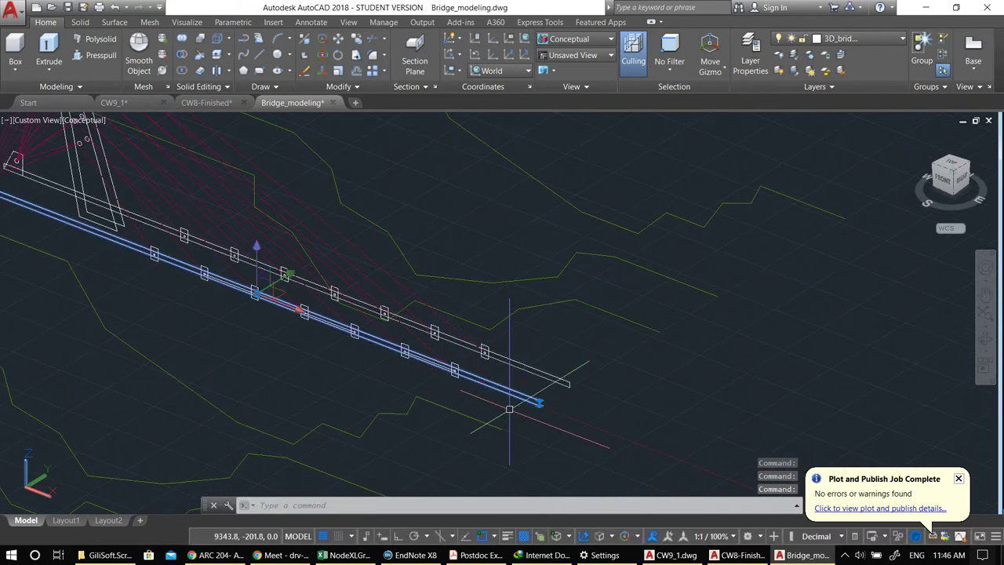
{"action": "scroll", "coordinate": [551, 416], "scroll_direction": "up", "scroll_amount": 2}
{"action": "key", "text": "Escape"}
{"action": "left_click", "coordinate": [456, 364]}
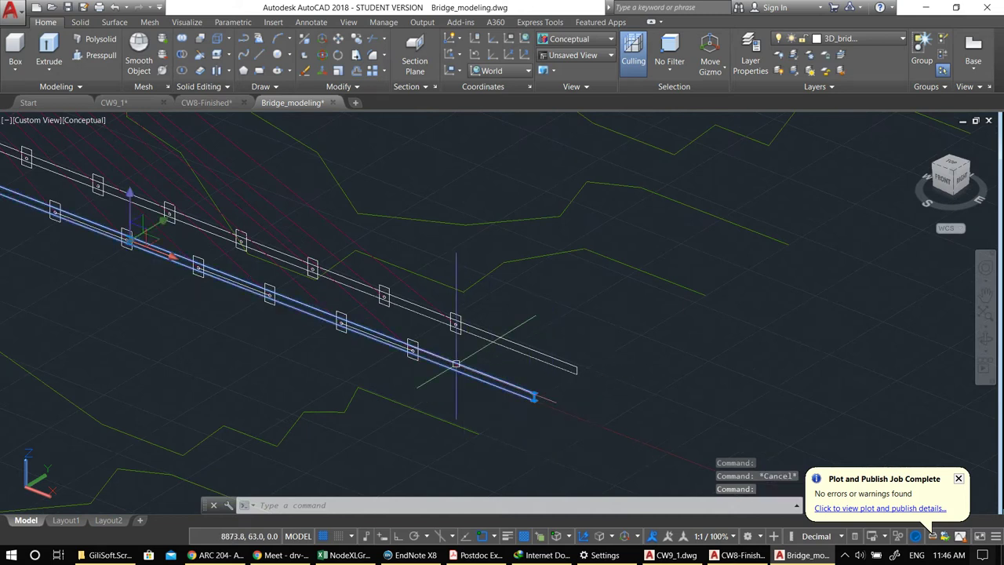
{"action": "type", "text": "ext"}
{"action": "key", "text": "Return"}
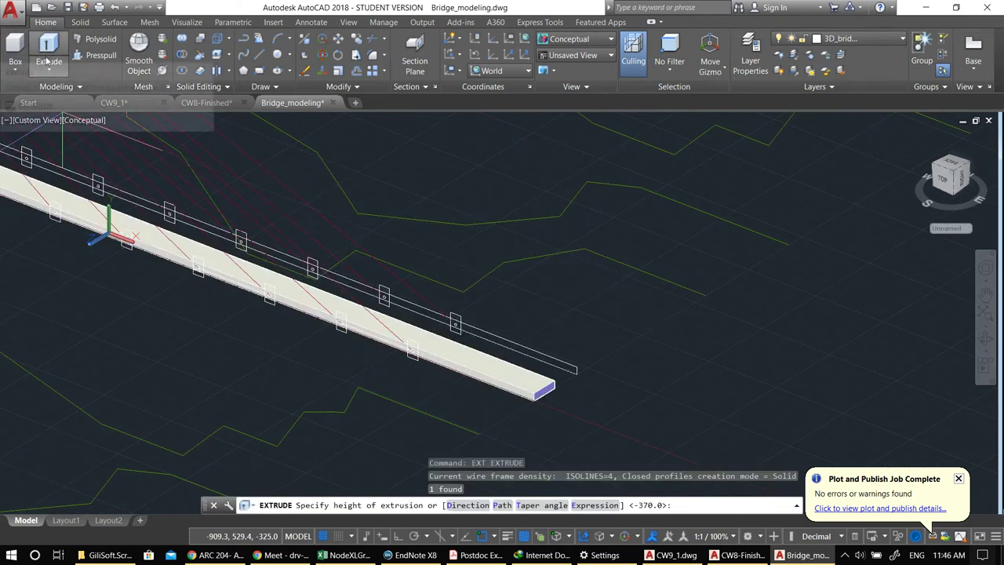
{"action": "key", "text": "Return"}
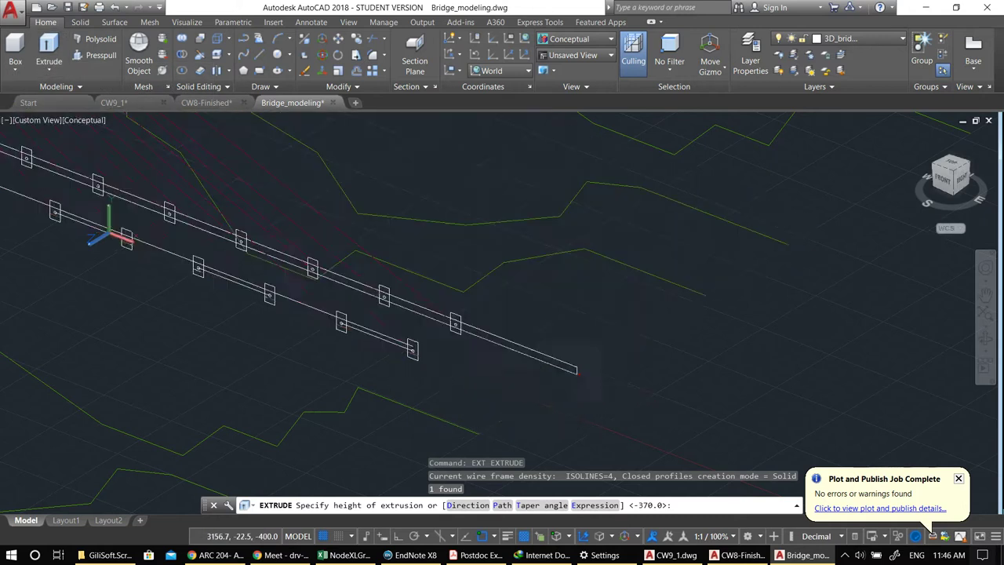
{"action": "scroll", "coordinate": [408, 345], "scroll_direction": "up", "scroll_amount": 5}
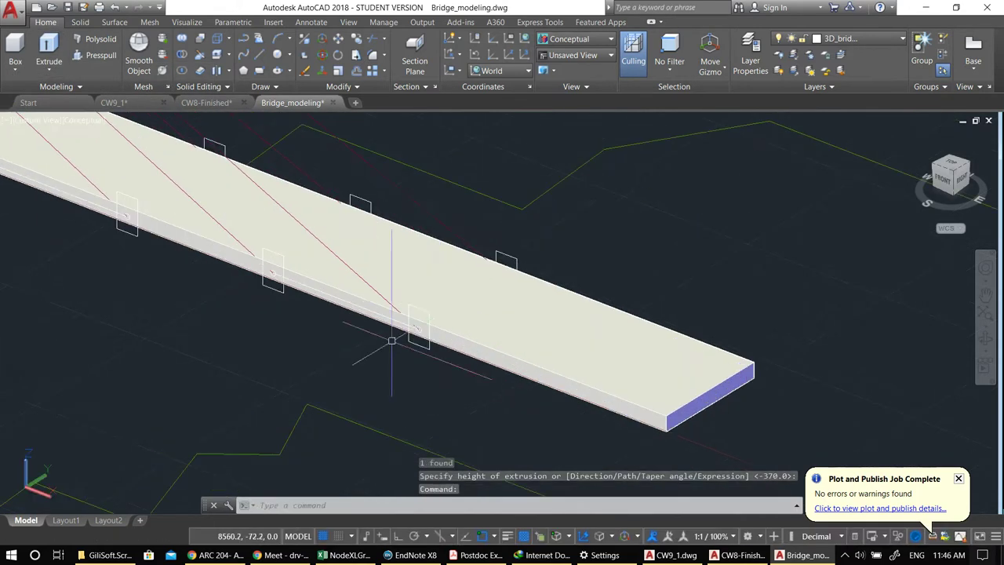
- Extrude the last rectangular cable plate on the near side of the deck by 30
{"action": "scroll", "coordinate": [410, 322], "scroll_direction": "up", "scroll_amount": 2}
{"action": "type", "text": "e"}
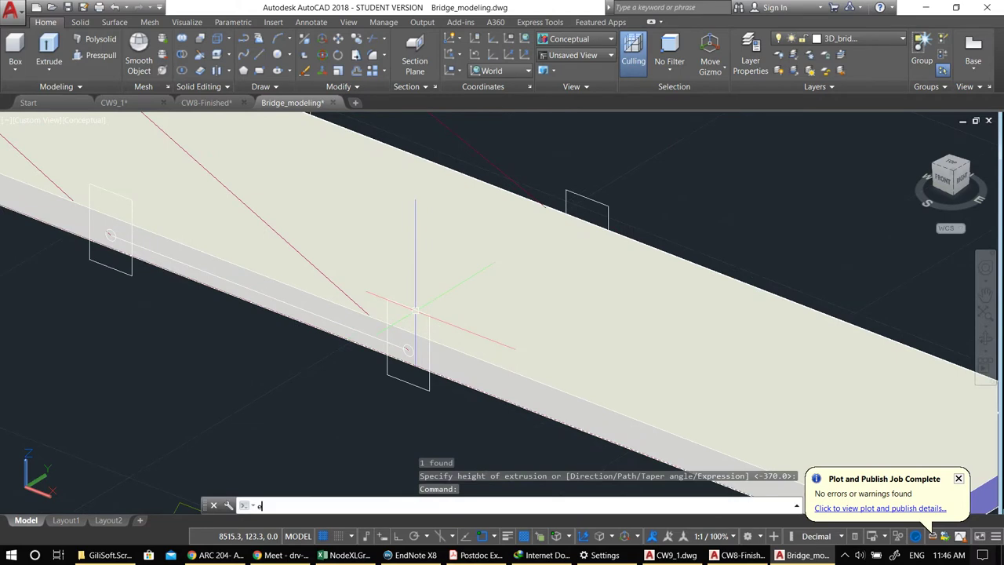
{"action": "type", "text": "xt"}
{"action": "key", "text": "Return"}
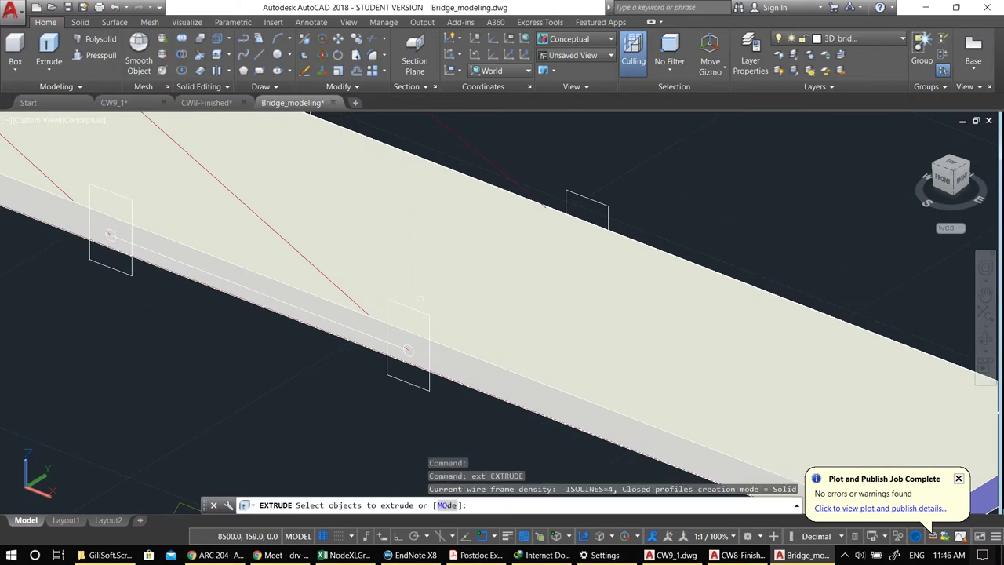
{"action": "left_click", "coordinate": [407, 350]}
{"action": "key", "text": "Return"}
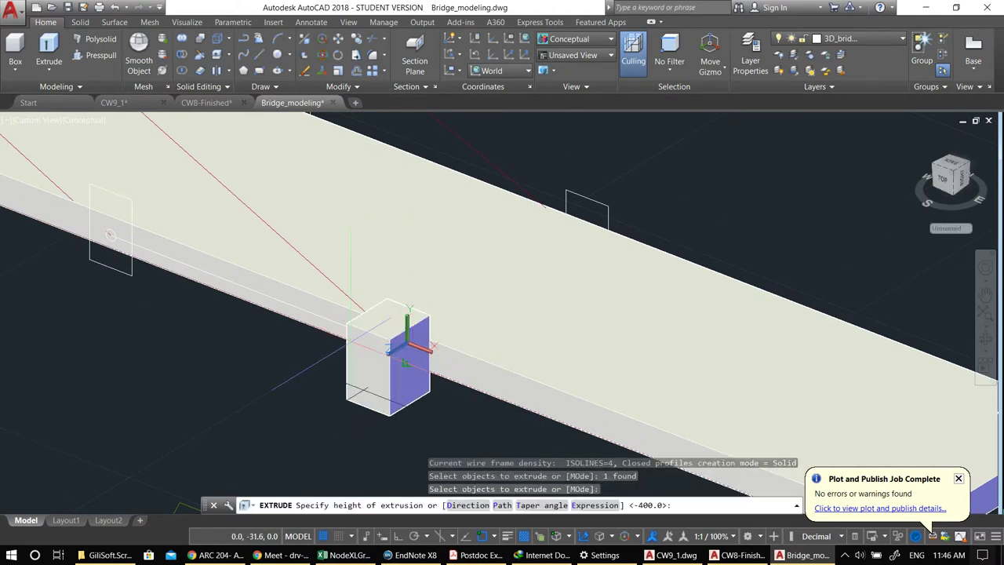
{"action": "type", "text": "30"}
{"action": "key", "text": "Return"}
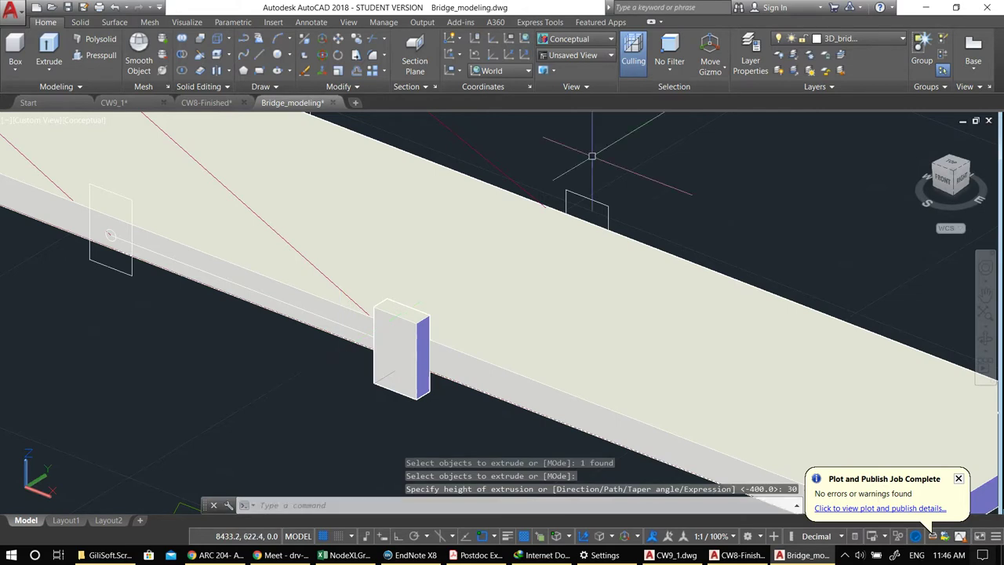
- Extrude the matching cable plate on the far side of the deck by -30
{"action": "left_click", "coordinate": [588, 210]}
{"action": "middle_click_drag", "start_coordinate": [590, 236], "coordinate": [566, 241]}
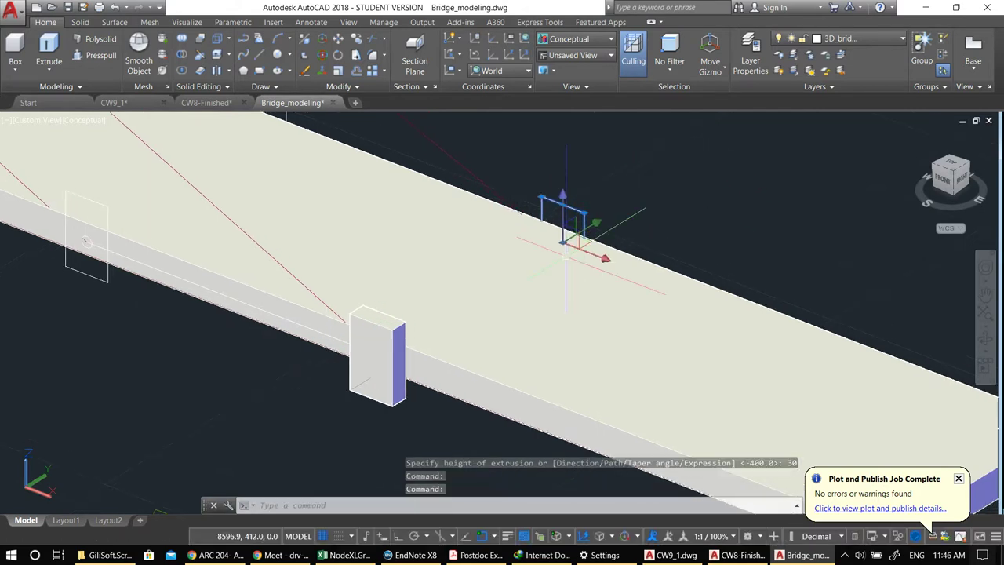
{"action": "type", "text": "ext"}
{"action": "key", "text": "Return"}
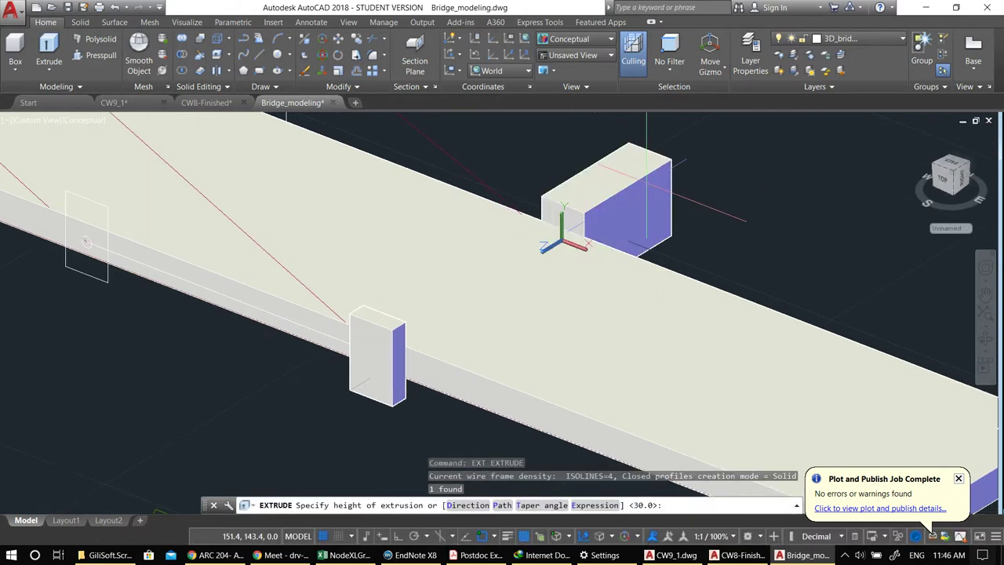
{"action": "type", "text": "-30"}
{"action": "key", "text": "Return"}
- Extrude the small rectangle beneath the deck across to the opposite cable plate as a crossbeam
{"action": "middle_click_drag", "start_coordinate": [520, 353], "coordinate": [298, 205], "text": "shift"}
{"action": "middle_click_drag", "start_coordinate": [316, 255], "coordinate": [479, 244]}
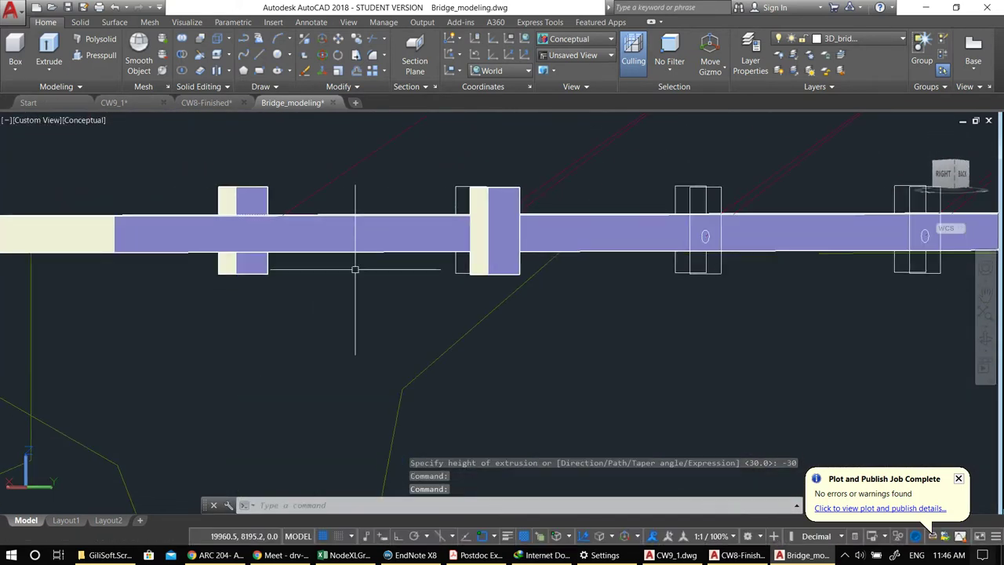
{"action": "scroll", "coordinate": [299, 279], "scroll_direction": "up", "scroll_amount": 4}
{"action": "left_click", "coordinate": [190, 269]}
{"action": "middle_click_drag", "start_coordinate": [204, 306], "coordinate": [258, 333]}
{"action": "type", "text": "e"}
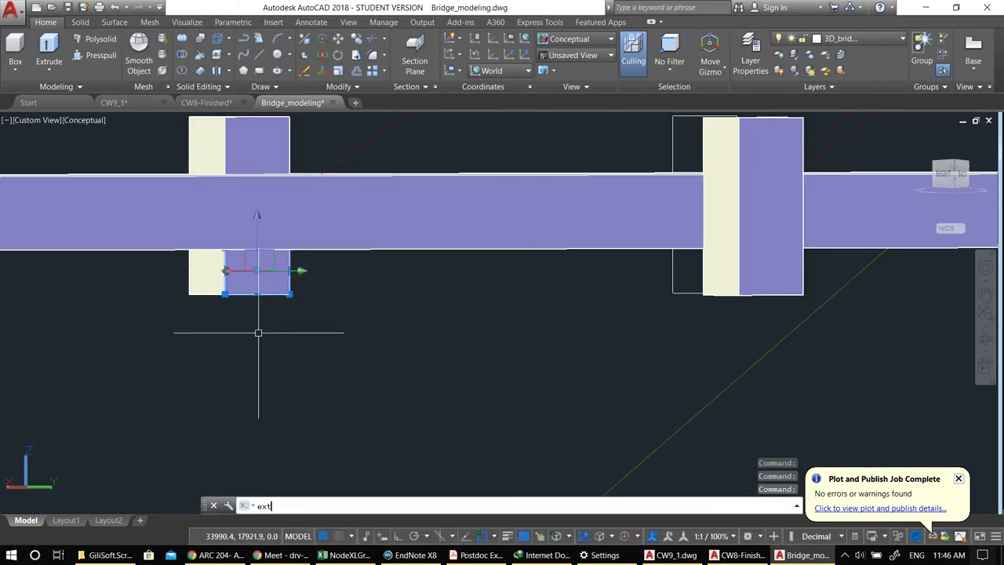
{"action": "type", "text": "xt"}
{"action": "key", "text": "Return"}
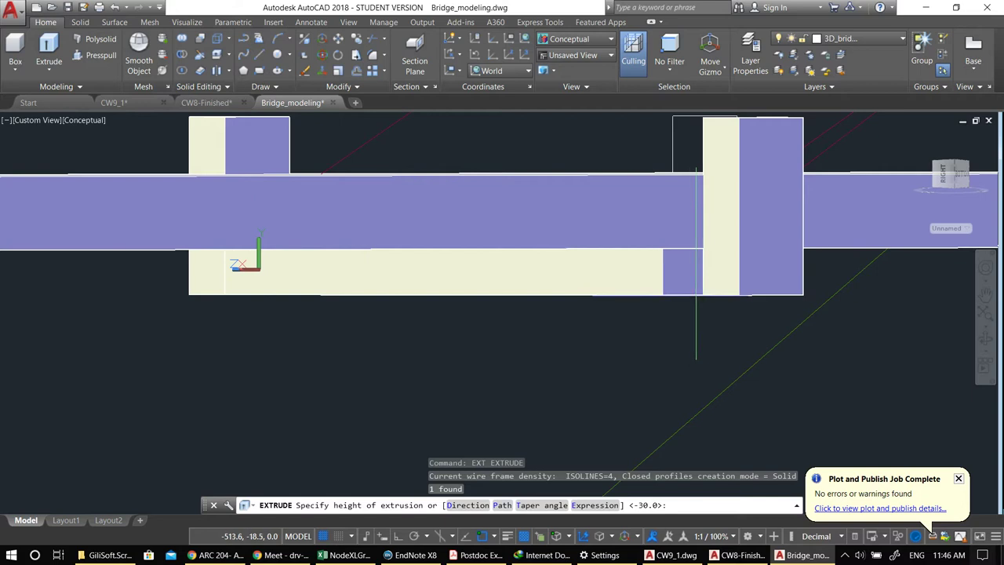
{"action": "middle_click_drag", "start_coordinate": [583, 215], "coordinate": [583, 365], "text": "shift"}
{"action": "scroll", "coordinate": [754, 342], "scroll_direction": "down", "scroll_amount": 3}
{"action": "scroll", "coordinate": [622, 334], "scroll_direction": "up", "scroll_amount": 1}
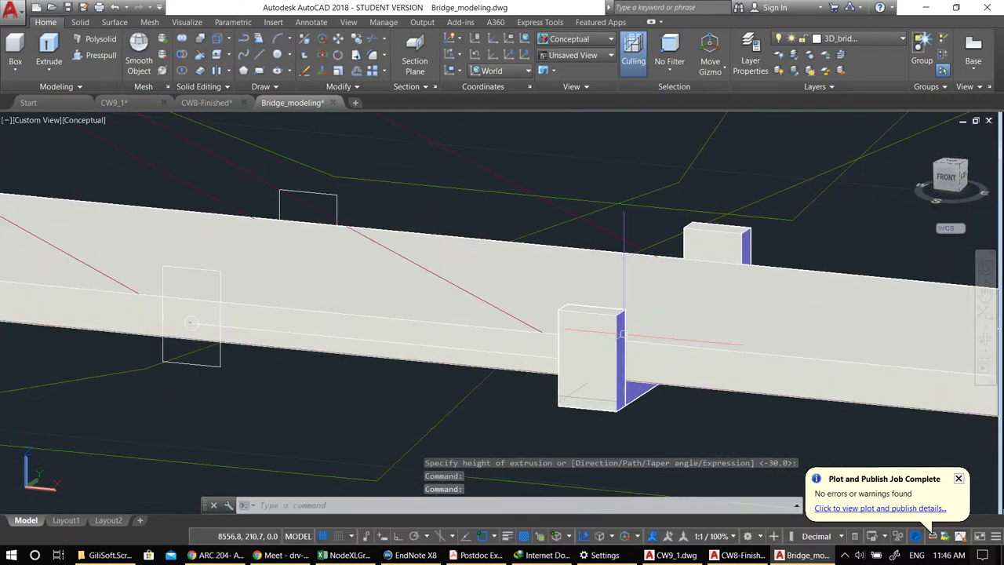
- Round the upper edge facing the pylon on the near extruded cable plate with Fillet Edge, picking the radius in the view
{"action": "middle_click_drag", "start_coordinate": [190, 322], "coordinate": [123, 316]}
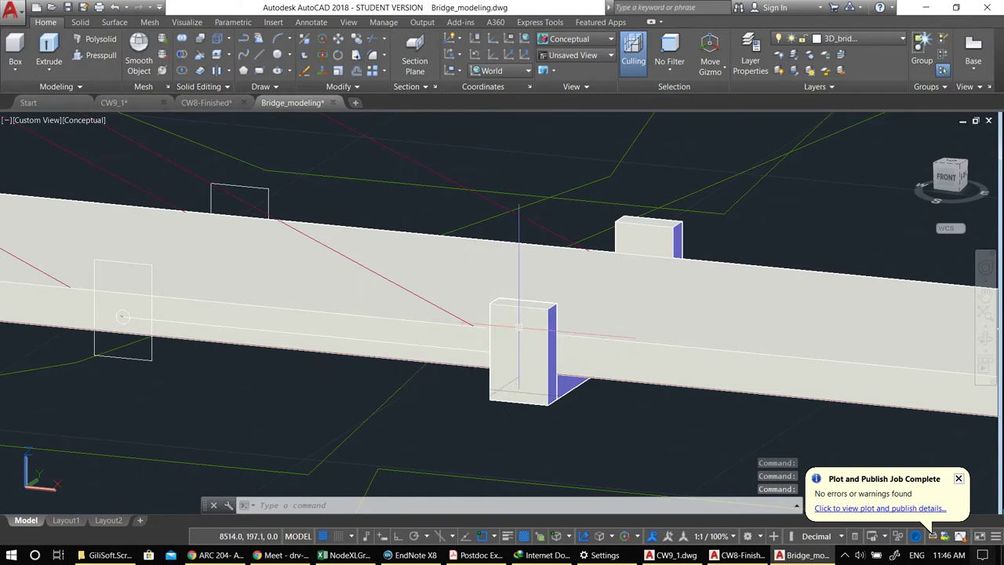
{"action": "left_click", "coordinate": [512, 324]}
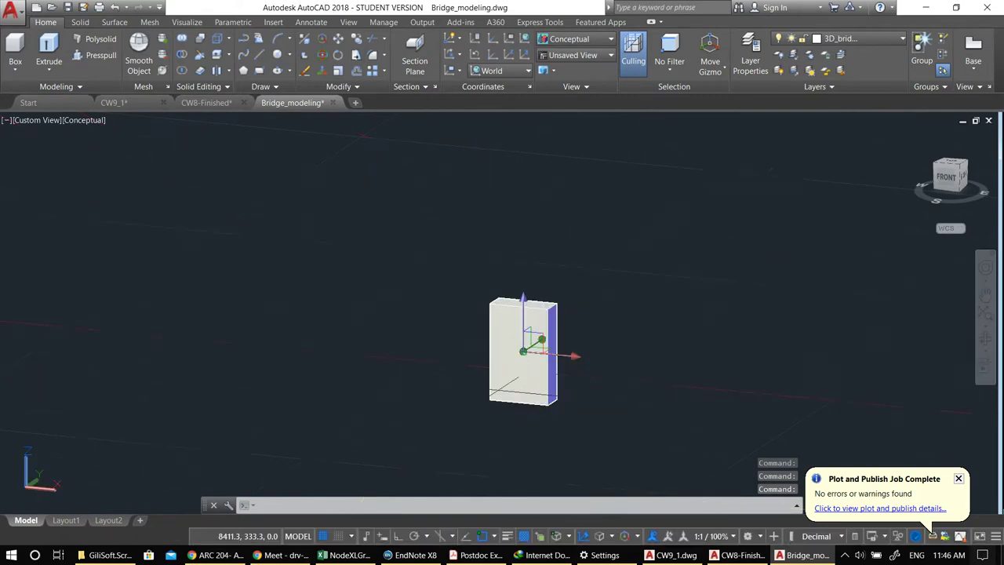
{"action": "left_click", "coordinate": [81, 23]}
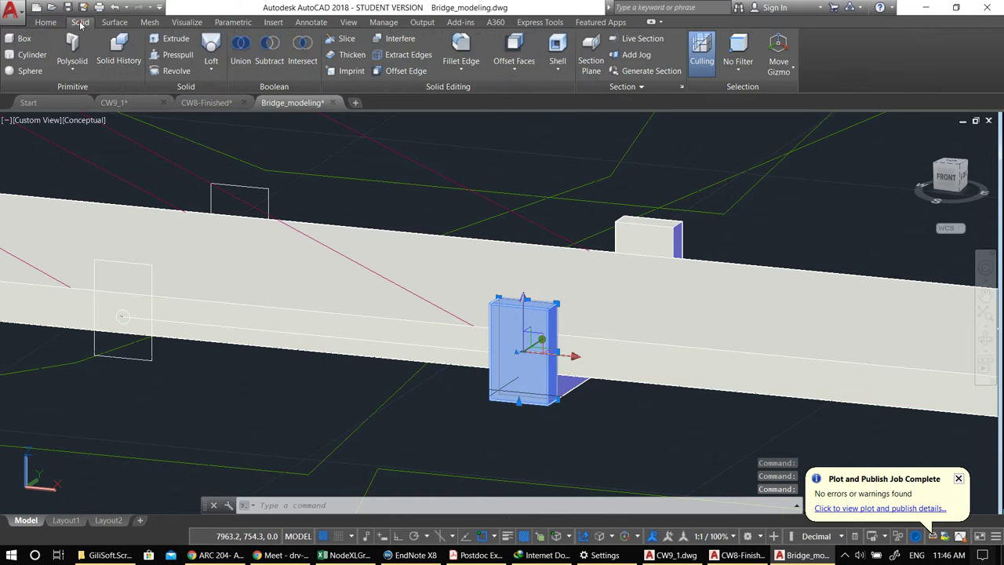
{"action": "left_click", "coordinate": [460, 49]}
{"action": "middle_click_drag", "start_coordinate": [493, 269], "coordinate": [523, 352], "text": "shift"}
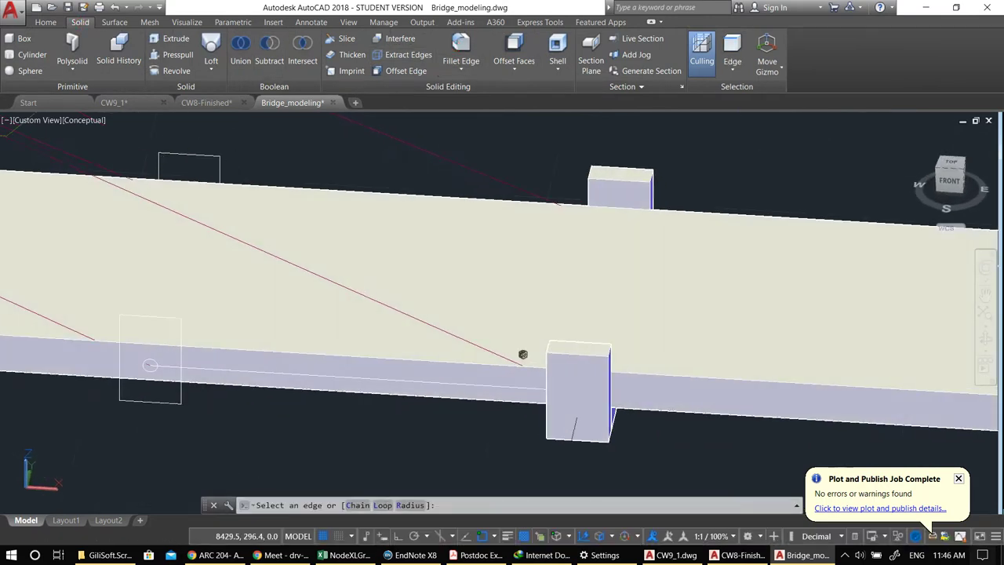
{"action": "scroll", "coordinate": [522, 353], "scroll_direction": "up", "scroll_amount": 4}
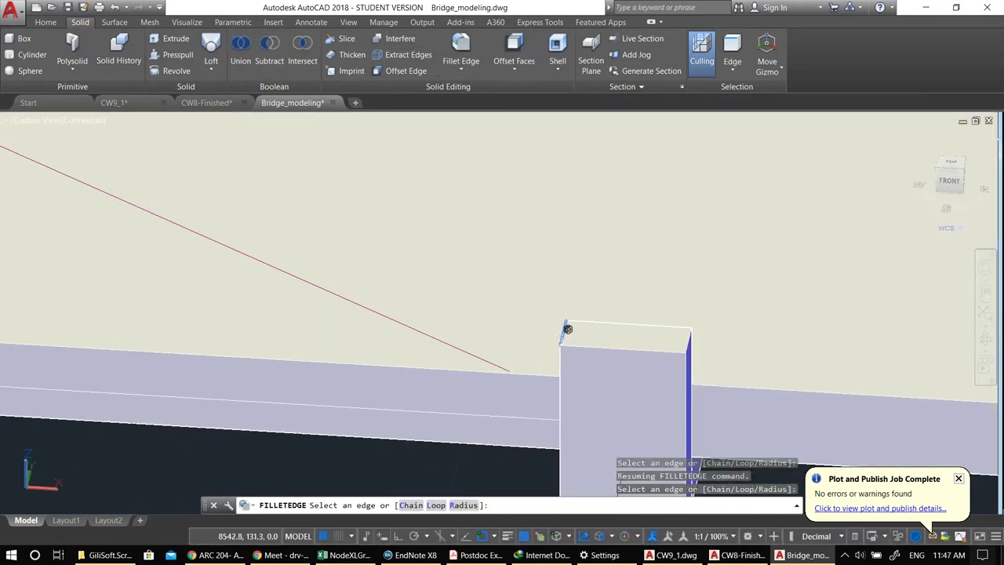
{"action": "left_click", "coordinate": [562, 336]}
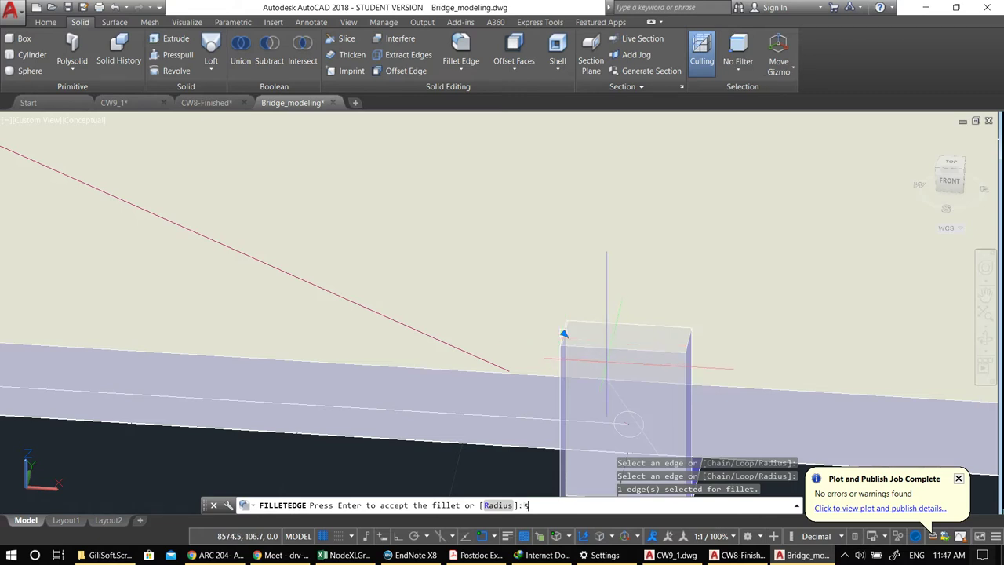
{"action": "type", "text": "50"}
{"action": "key", "text": "Return"}
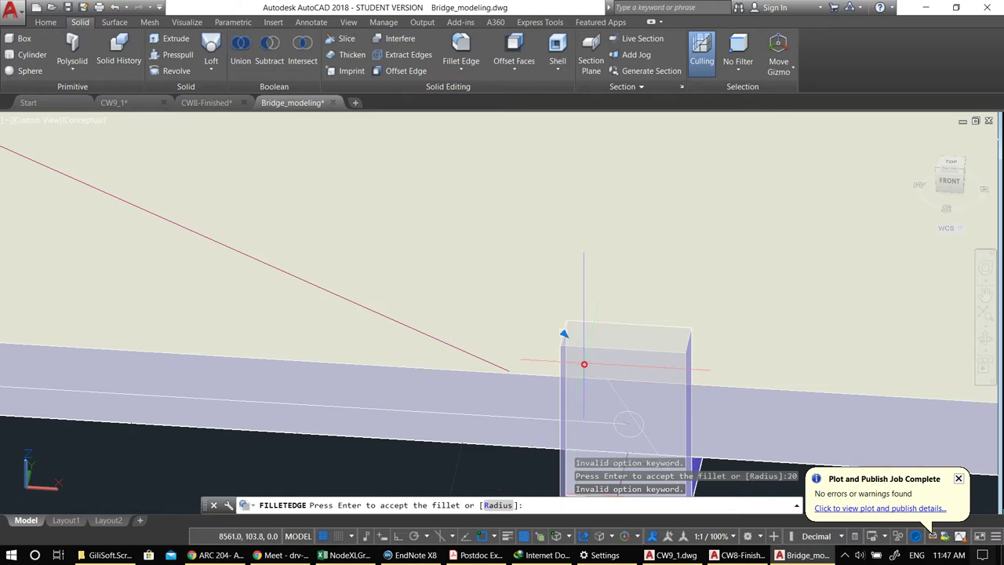
{"action": "type", "text": "r"}
{"action": "key", "text": "Return"}
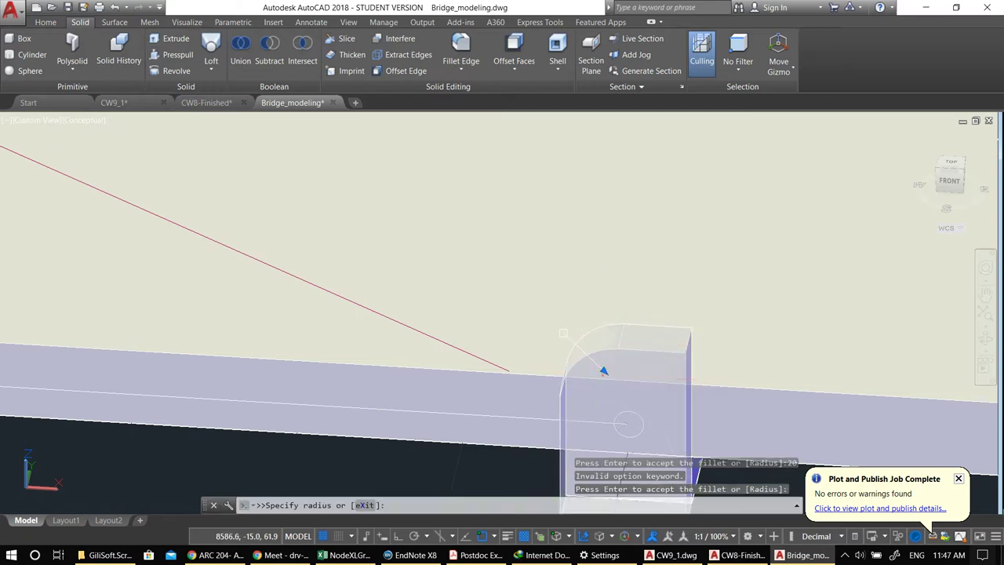
{"action": "left_click", "coordinate": [603, 374]}
{"action": "scroll", "coordinate": [603, 374], "scroll_direction": "down", "scroll_amount": 1}
{"action": "middle_click_drag", "start_coordinate": [596, 340], "coordinate": [525, 377]}
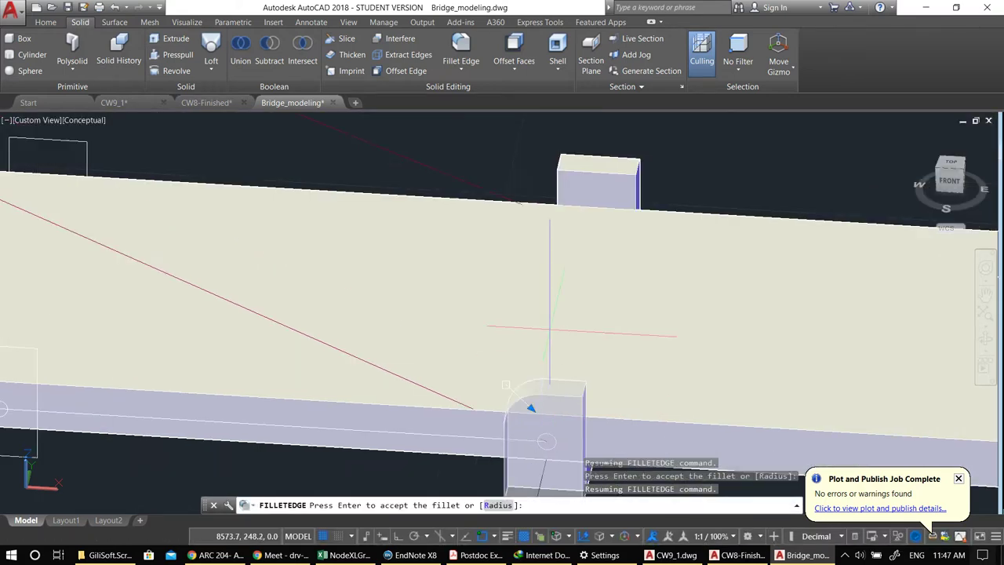
{"action": "key", "text": "Return"}
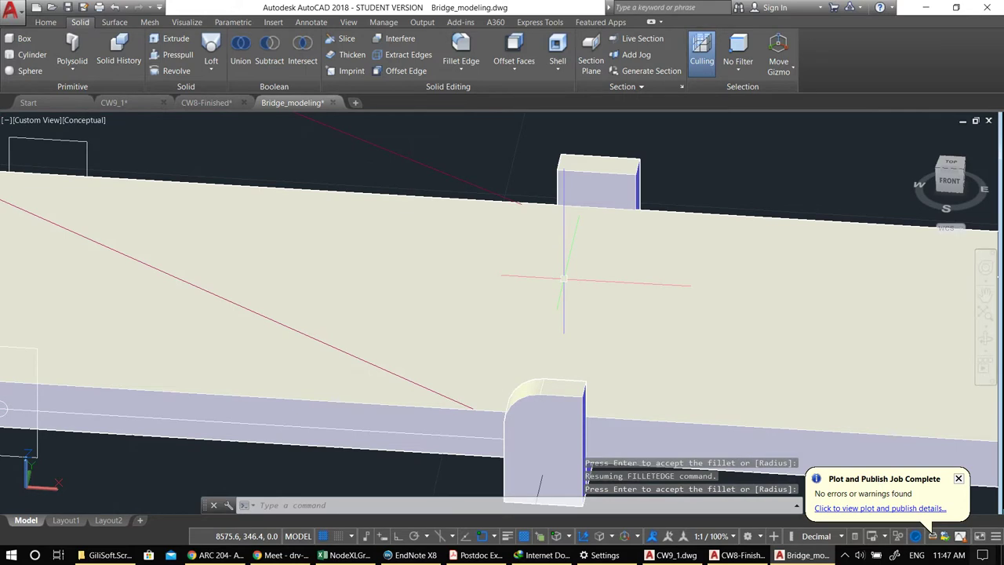
- Copy the rounded near cable plate across the deck onto the matching square plate on the far side
{"action": "left_click", "coordinate": [585, 185]}
{"action": "scroll", "coordinate": [586, 215], "scroll_direction": "down", "scroll_amount": 2}
{"action": "middle_click_drag", "start_coordinate": [616, 400], "coordinate": [479, 408], "text": "shift"}
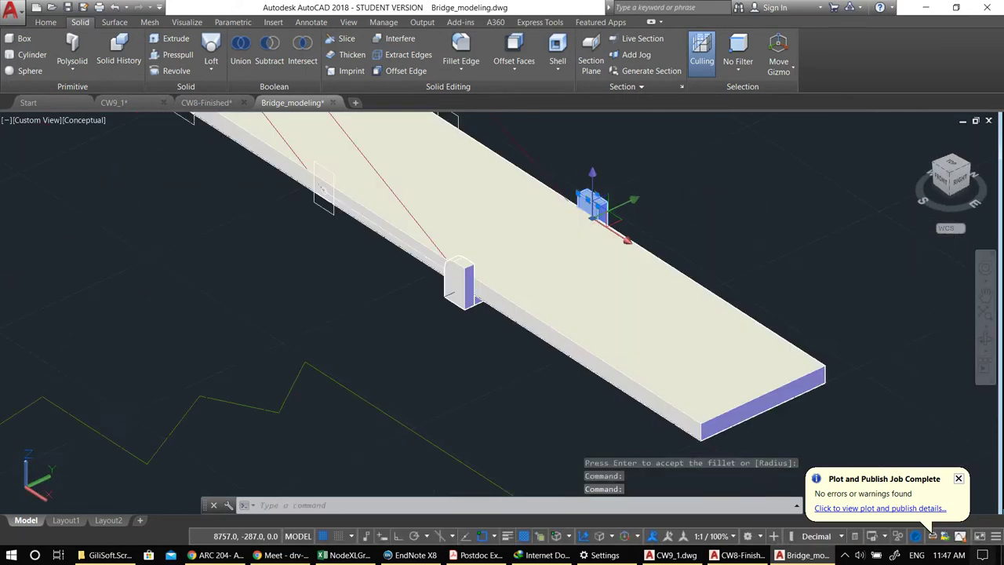
{"action": "scroll", "coordinate": [461, 284], "scroll_direction": "up", "scroll_amount": 2}
{"action": "key", "text": "Escape"}
{"action": "key", "text": "Escape"}
{"action": "left_click", "coordinate": [462, 274]}
{"action": "middle_click_drag", "start_coordinate": [453, 318], "coordinate": [422, 362]}
{"action": "type", "text": "co"}
{"action": "key", "text": "Return"}
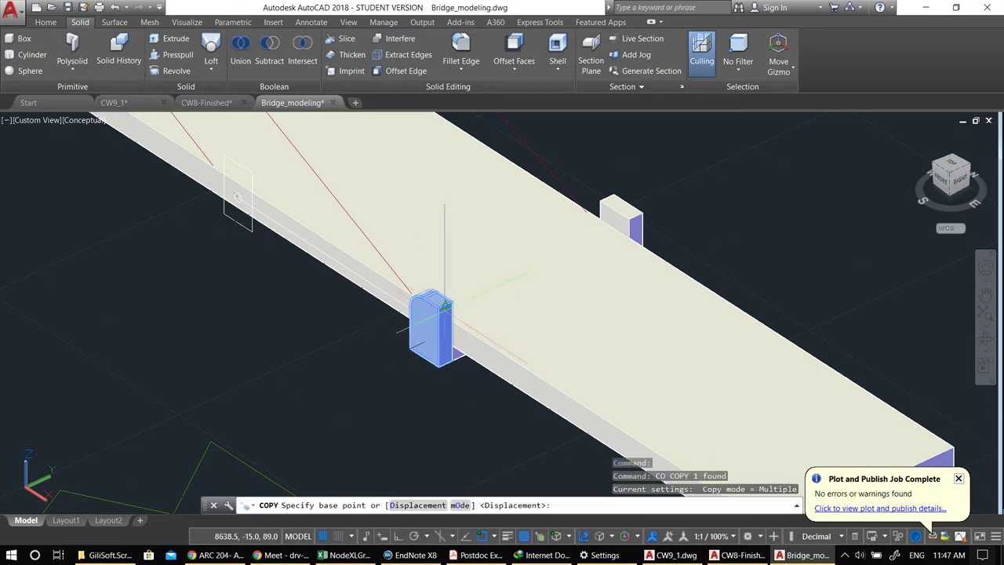
{"action": "left_click", "coordinate": [438, 307]}
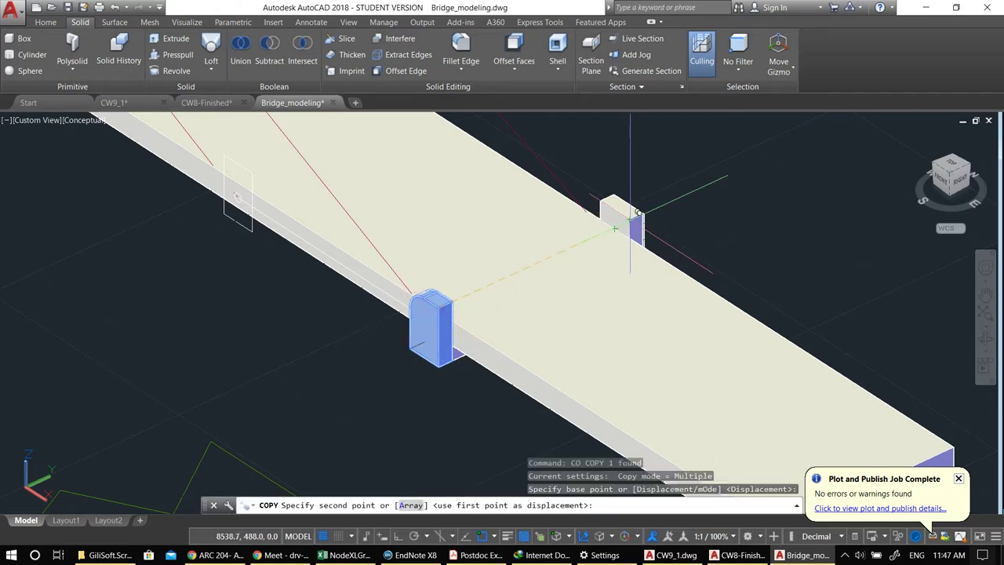
{"action": "key", "text": "Escape"}
- Erase the original square-edged cable plate on the far side of the deck
{"action": "left_click", "coordinate": [611, 206]}
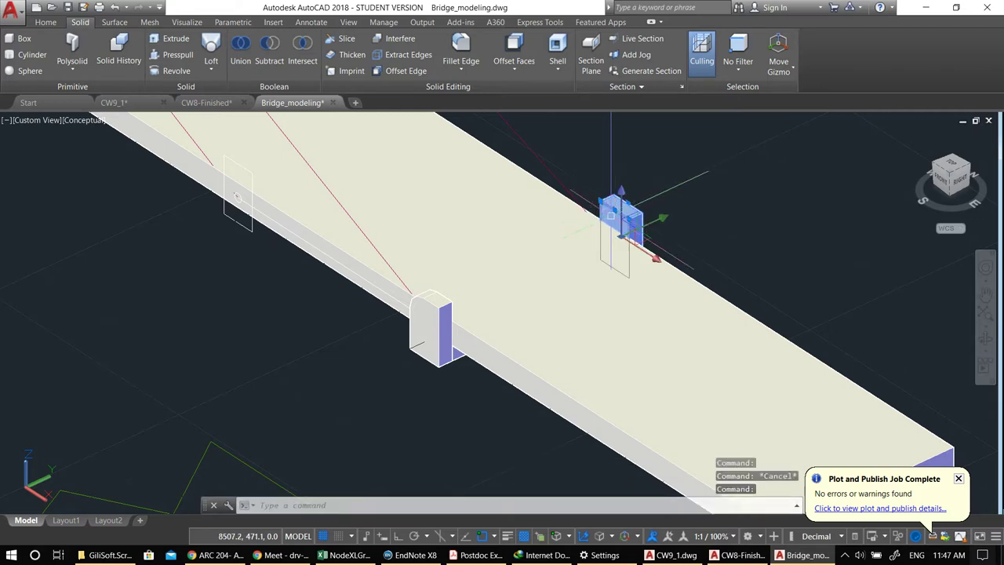
{"action": "type", "text": "e"}
{"action": "key", "text": "Return"}
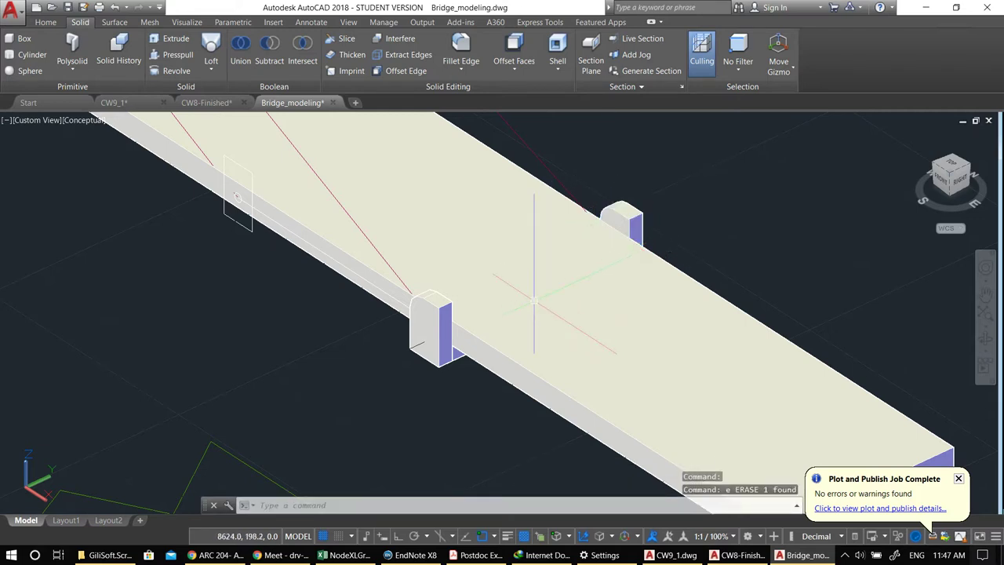
- Union the two rounded cable plates and the crossbeam beneath the deck into one solid
{"action": "left_click", "coordinate": [240, 44]}
{"action": "left_click", "coordinate": [429, 344]}
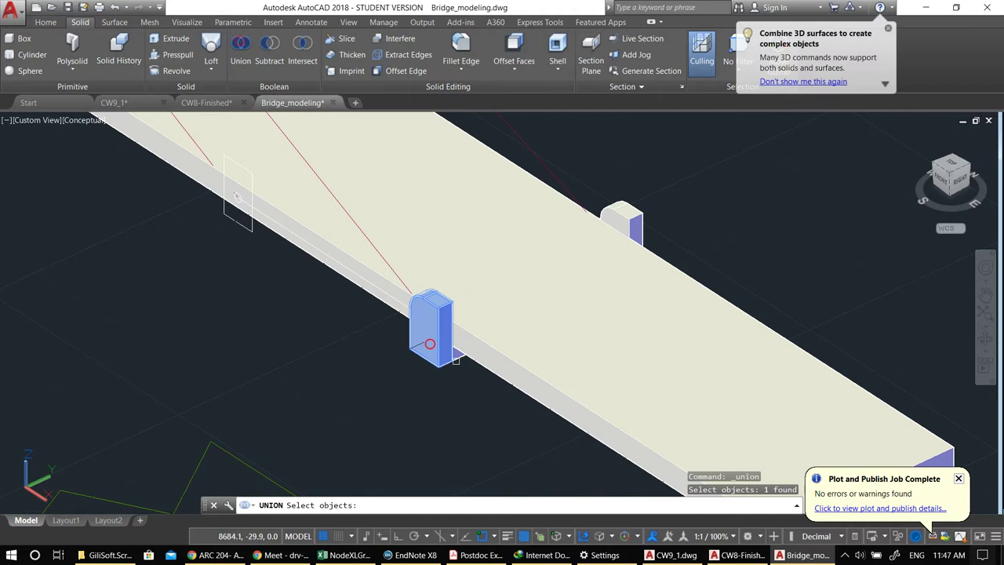
{"action": "left_click", "coordinate": [456, 358]}
{"action": "left_click", "coordinate": [633, 226]}
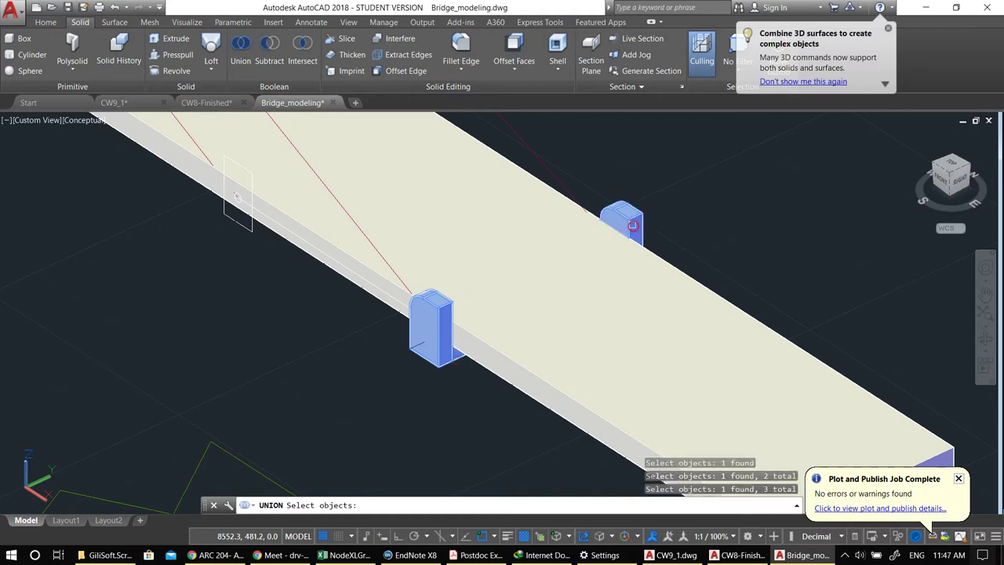
{"action": "key", "text": "Return"}
- Copy the joined plate-and-crossbeam solid from its lower corner to the adjacent rectangular plate outline along the deck
{"action": "middle_click_drag", "start_coordinate": [417, 322], "coordinate": [578, 409]}
{"action": "type", "text": "co"}
{"action": "key", "text": "Return"}
{"action": "left_click", "coordinate": [616, 397]}
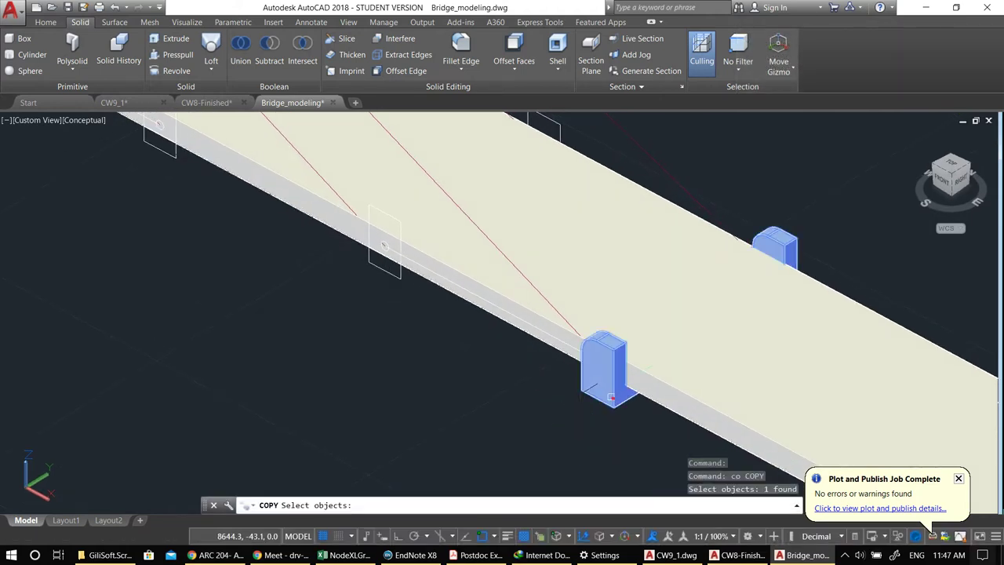
{"action": "key", "text": "Return"}
{"action": "left_click", "coordinate": [627, 383]}
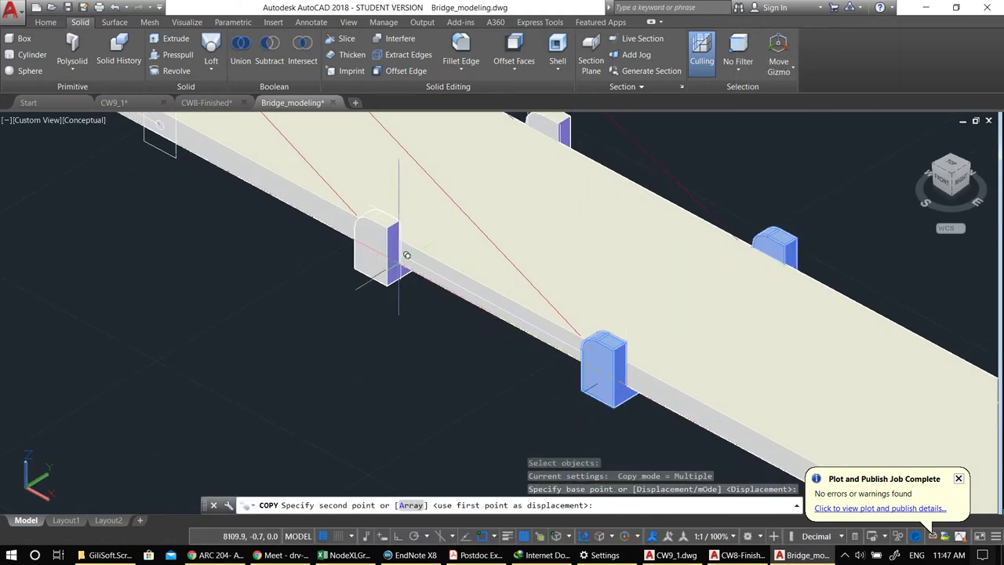
{"action": "left_click", "coordinate": [394, 256]}
- Place further copies of the joined solid at each remaining rectangular plate outline toward the pylon and finish copying
{"action": "middle_click_drag", "start_coordinate": [395, 257], "coordinate": [569, 345]}
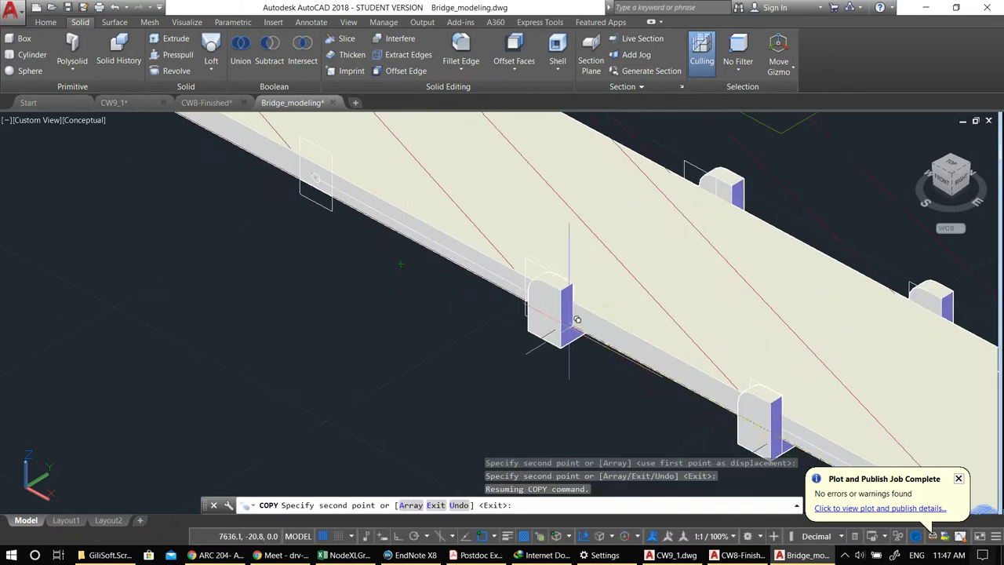
{"action": "left_click", "coordinate": [564, 309]}
{"action": "middle_click_drag", "start_coordinate": [565, 309], "coordinate": [540, 337]}
{"action": "left_click", "coordinate": [532, 346]}
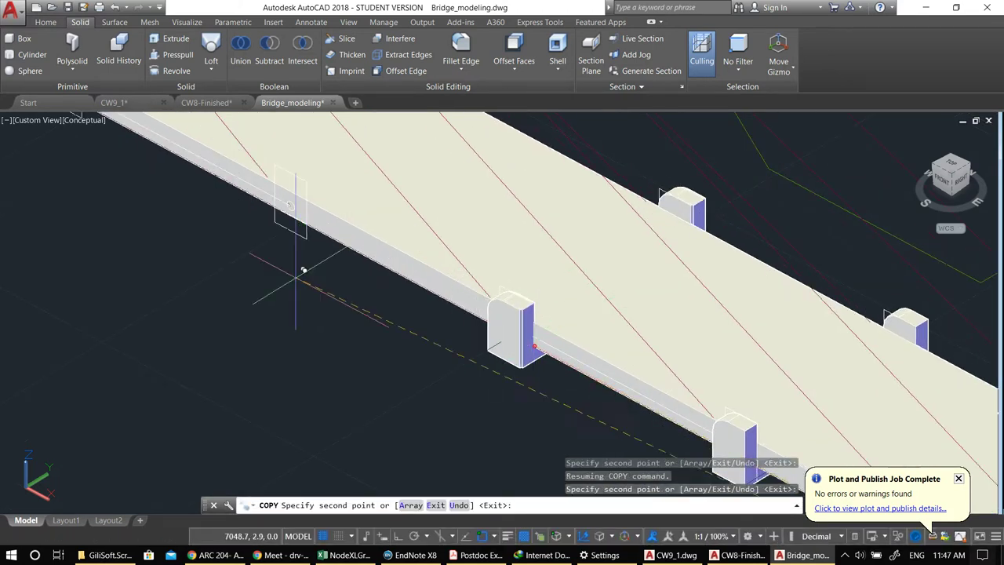
{"action": "middle_click_drag", "start_coordinate": [299, 277], "coordinate": [455, 367]}
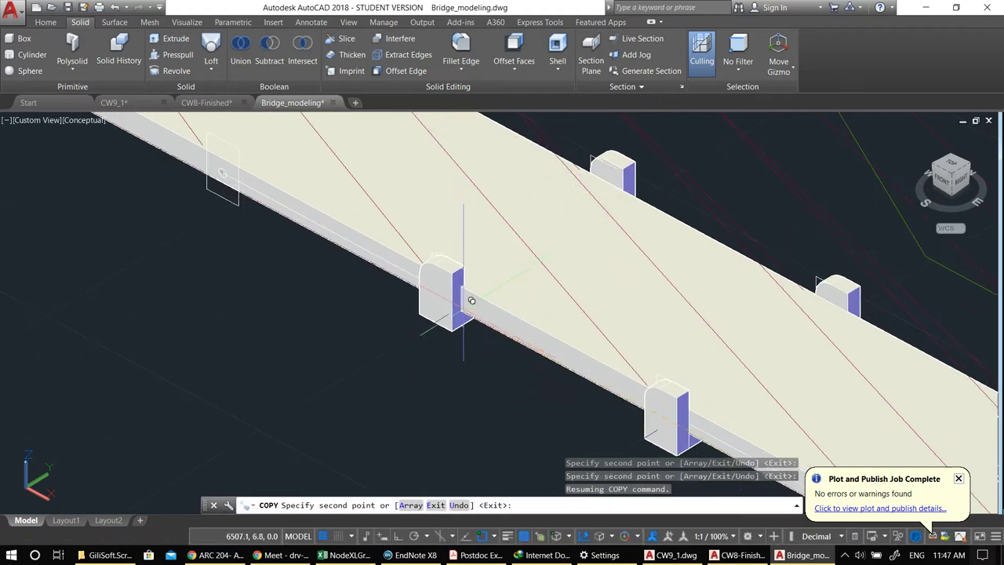
{"action": "middle_click_drag", "start_coordinate": [471, 298], "coordinate": [497, 380]}
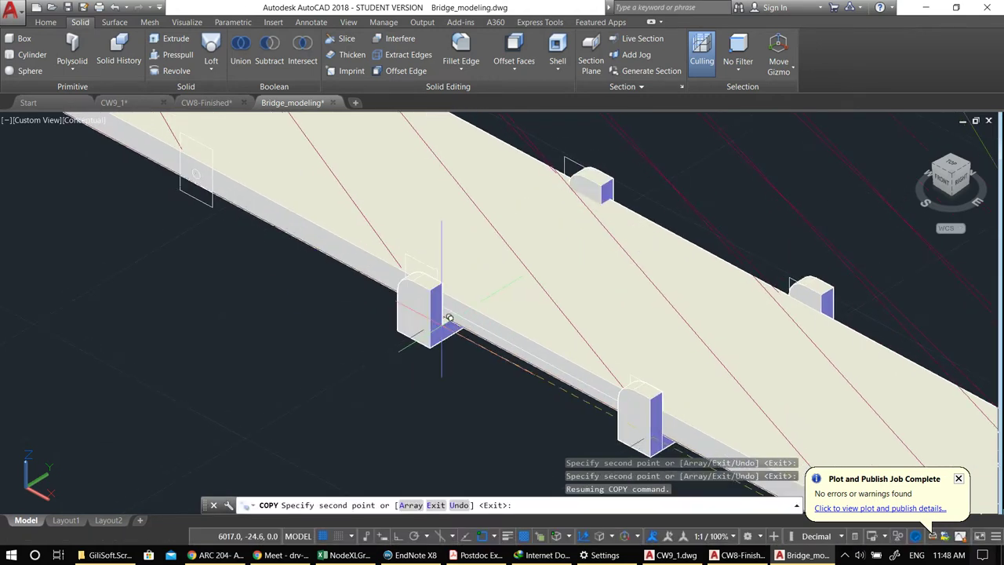
{"action": "left_click", "coordinate": [436, 313]}
{"action": "middle_click_drag", "start_coordinate": [440, 313], "coordinate": [656, 424]}
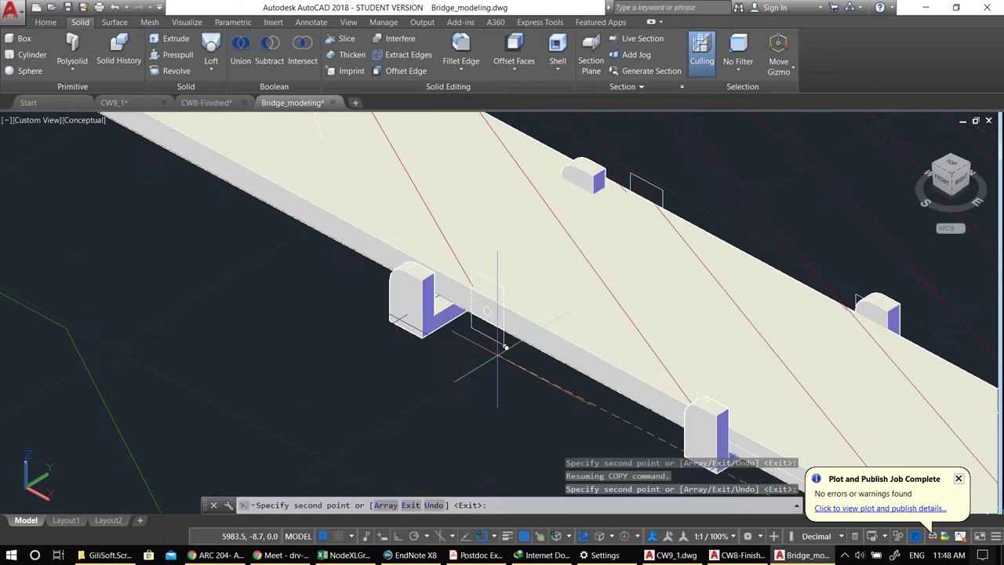
{"action": "scroll", "coordinate": [499, 335], "scroll_direction": "down", "scroll_amount": 2}
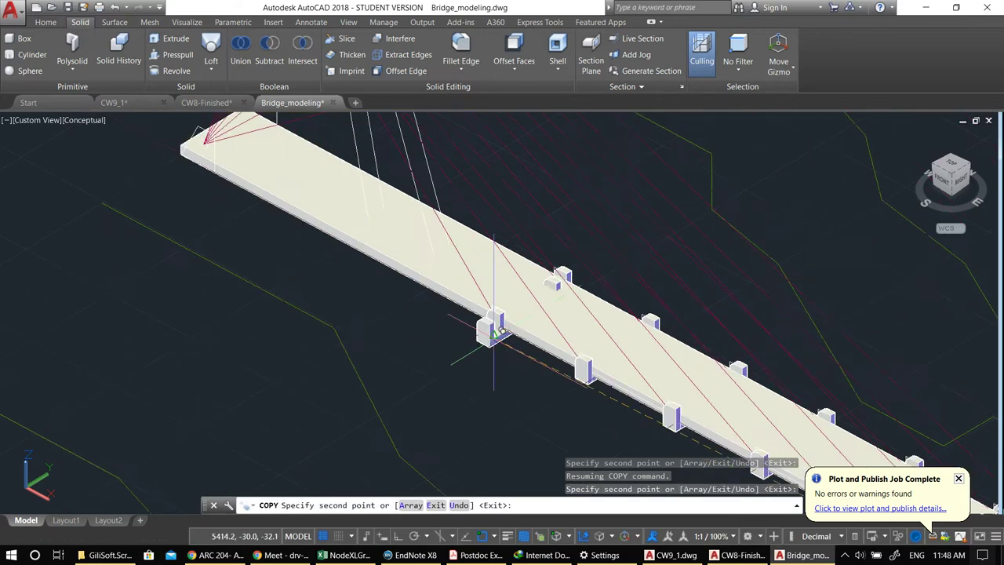
{"action": "middle_click_drag", "start_coordinate": [511, 335], "coordinate": [492, 358]}
{"action": "scroll", "coordinate": [466, 336], "scroll_direction": "down", "scroll_amount": 1}
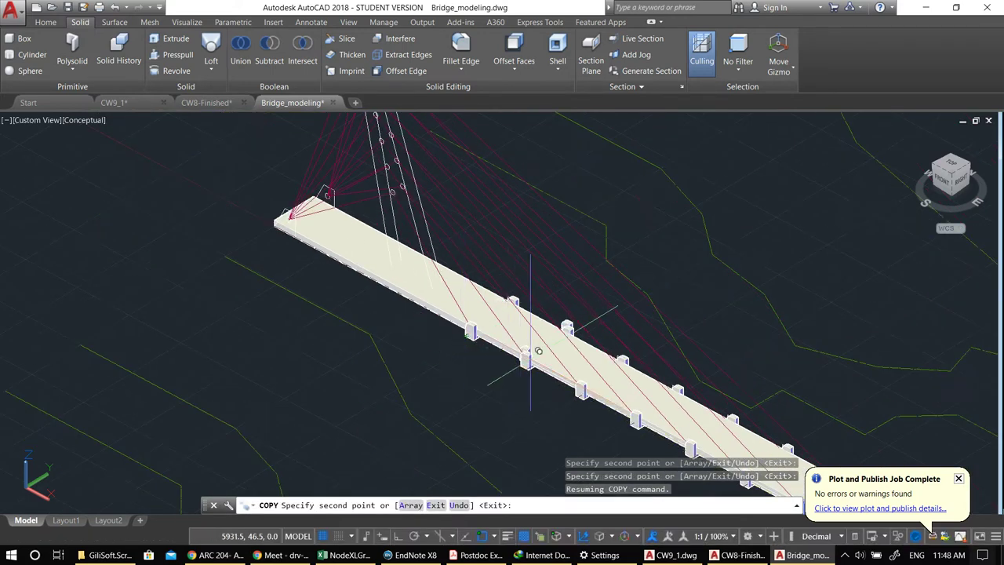
{"action": "key", "text": "Return"}
- Extrude the near anchor circle at the pylon end of the deck, where the cables converge, by 70
{"action": "middle_click_drag", "start_coordinate": [531, 318], "coordinate": [442, 310]}
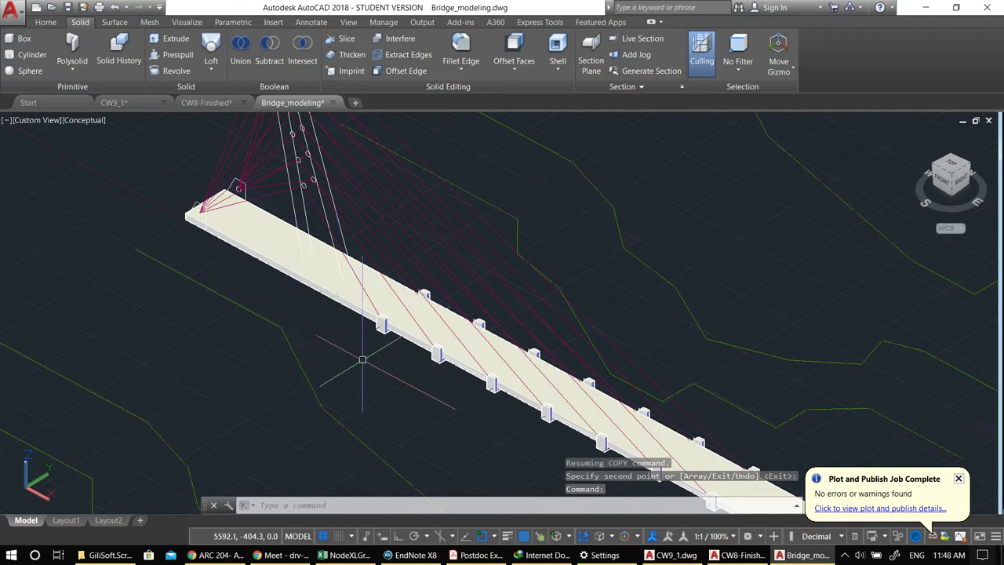
{"action": "middle_click_drag", "start_coordinate": [363, 359], "coordinate": [368, 302]}
{"action": "middle_click_drag", "start_coordinate": [330, 346], "coordinate": [476, 331], "text": "shift"}
{"action": "middle_click_drag", "start_coordinate": [162, 289], "coordinate": [476, 359]}
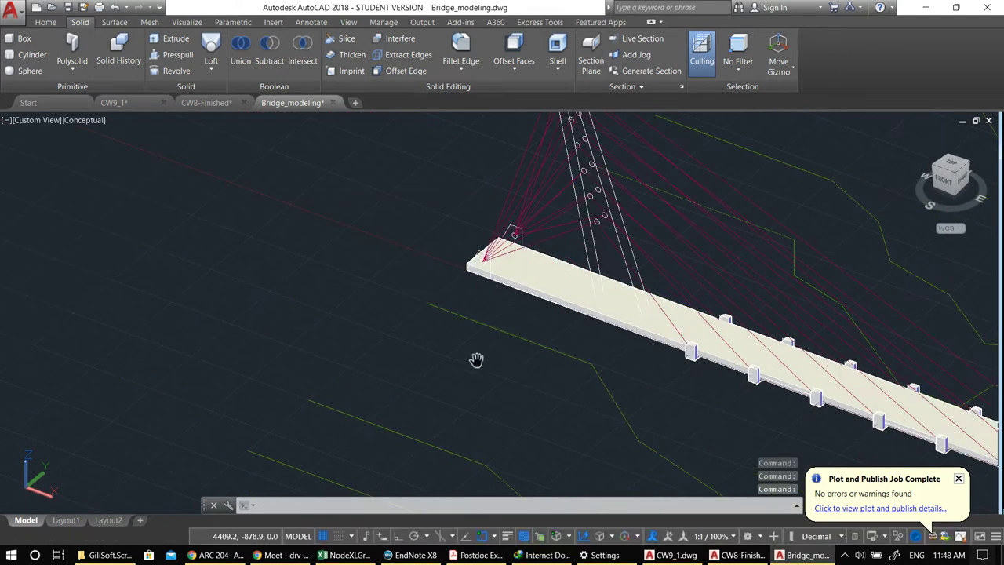
{"action": "scroll", "coordinate": [418, 281], "scroll_direction": "up", "scroll_amount": 4}
{"action": "middle_click_drag", "start_coordinate": [544, 269], "coordinate": [451, 296]}
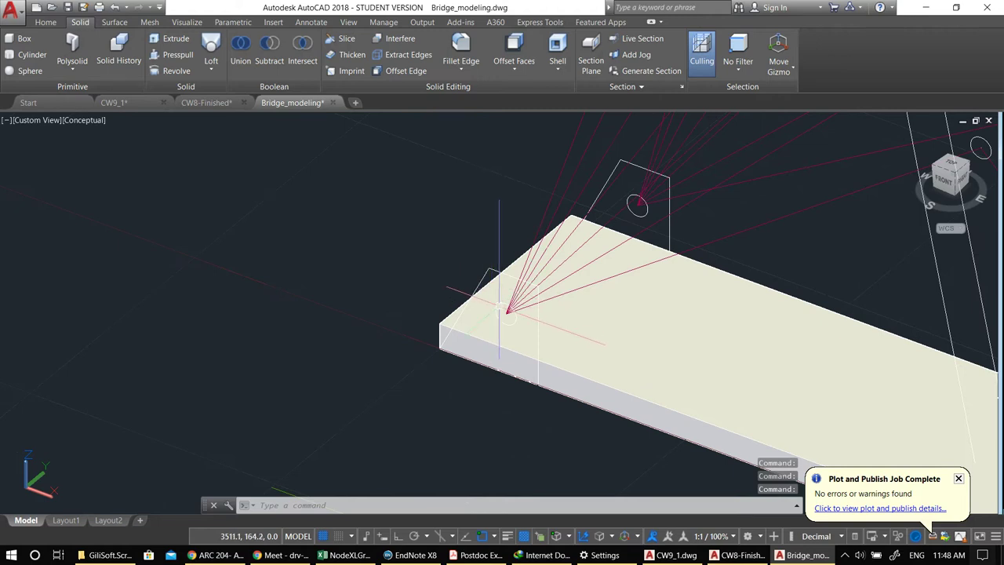
{"action": "middle_click_drag", "start_coordinate": [498, 342], "coordinate": [453, 330]}
{"action": "type", "text": "ext"}
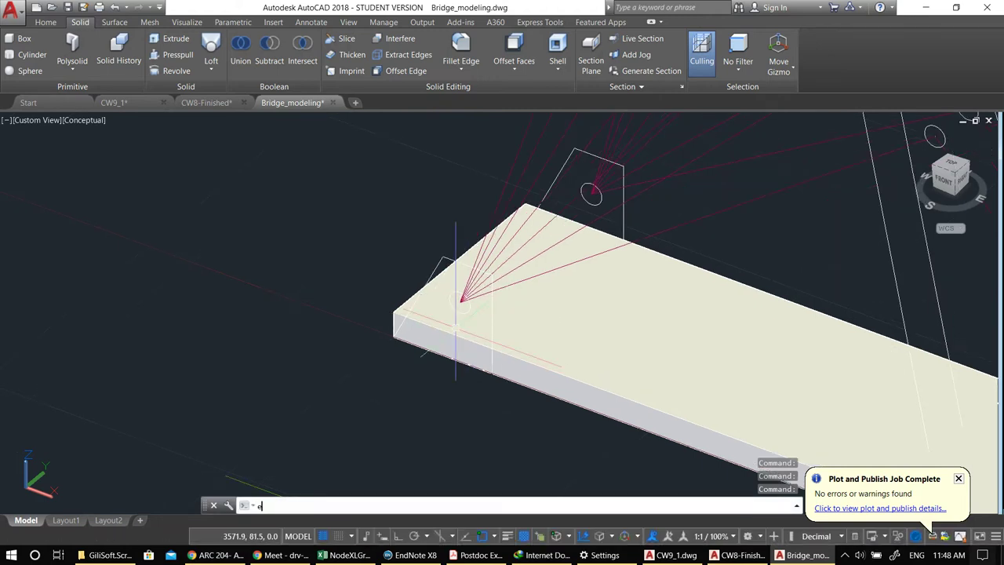
{"action": "key", "text": "Return"}
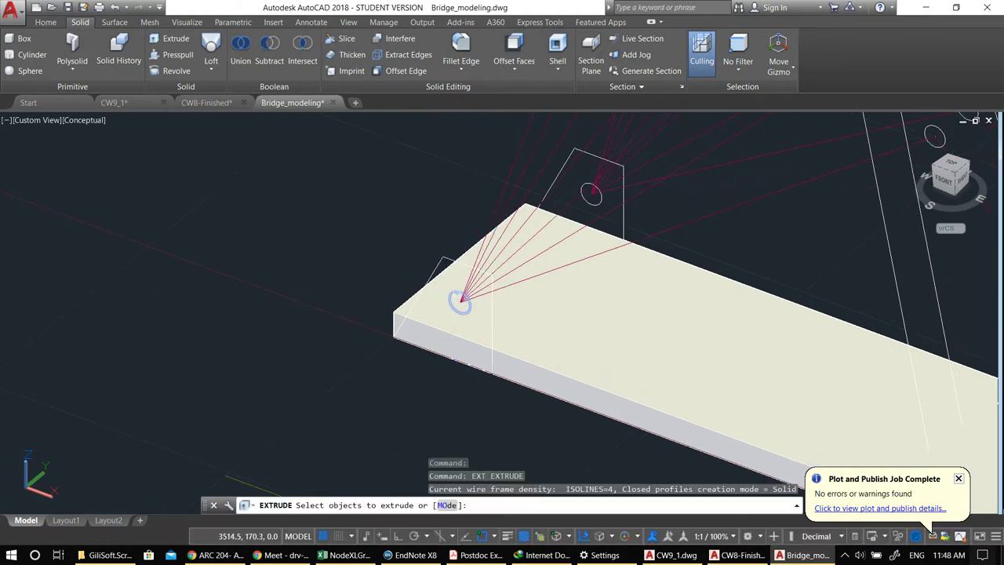
{"action": "left_click", "coordinate": [461, 302]}
{"action": "key", "text": "Return"}
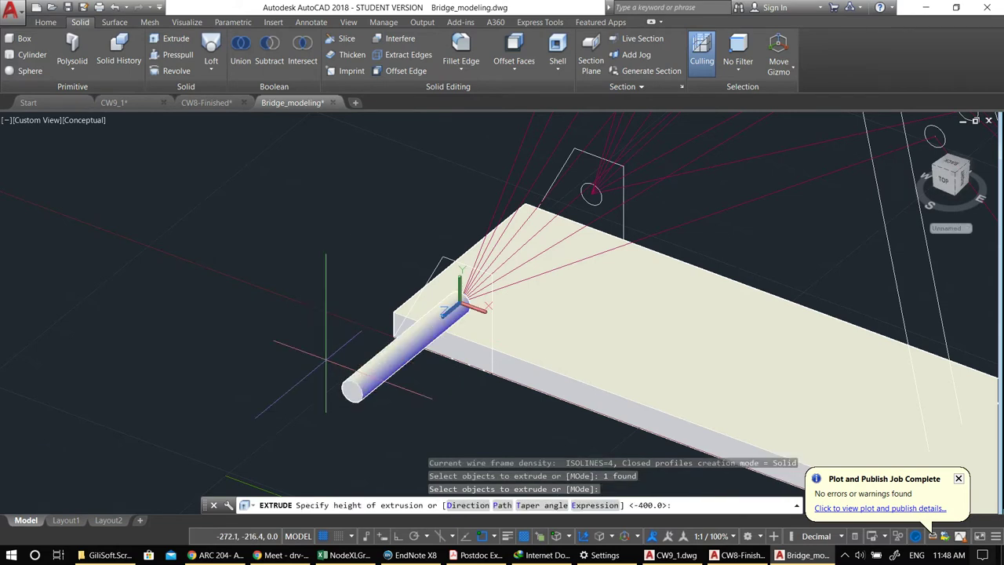
{"action": "type", "text": "70"}
{"action": "key", "text": "Return"}
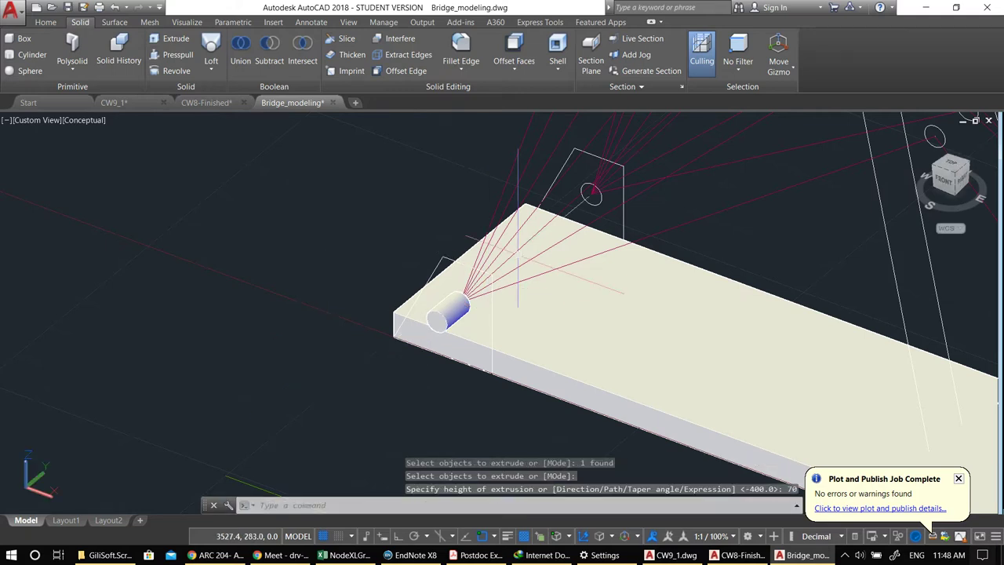
- Extrude the matching anchor circle on the far side of the deck end by -70
{"action": "key", "text": "Return"}
{"action": "left_click", "coordinate": [584, 192]}
{"action": "key", "text": "Return"}
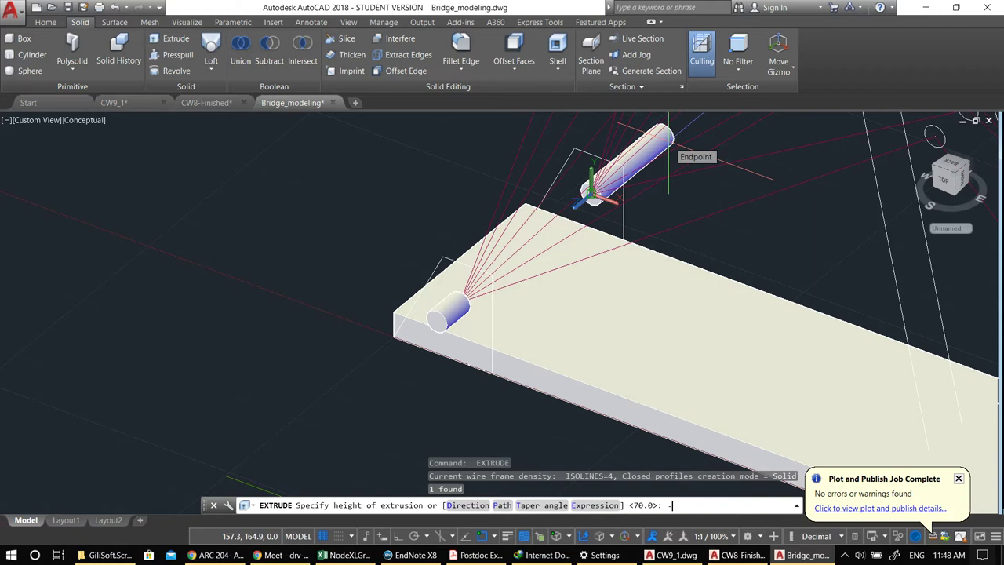
{"action": "type", "text": "-70"}
{"action": "key", "text": "Return"}
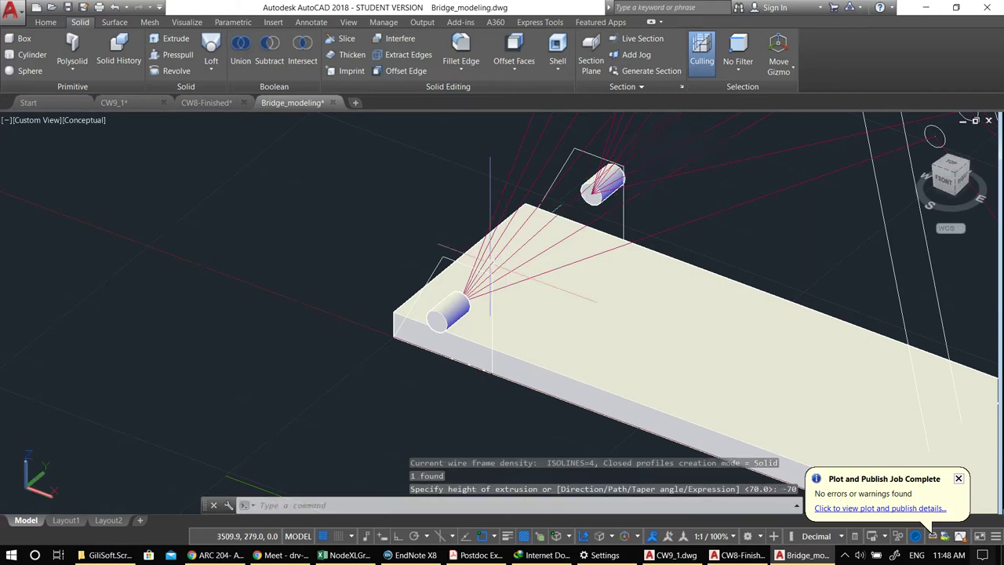
- Extrude the near trapezoidal anchor plate outline at the deck end by 50
{"action": "left_click", "coordinate": [429, 275]}
{"action": "type", "text": "ext"}
{"action": "key", "text": "Return"}
{"action": "type", "text": "5"}
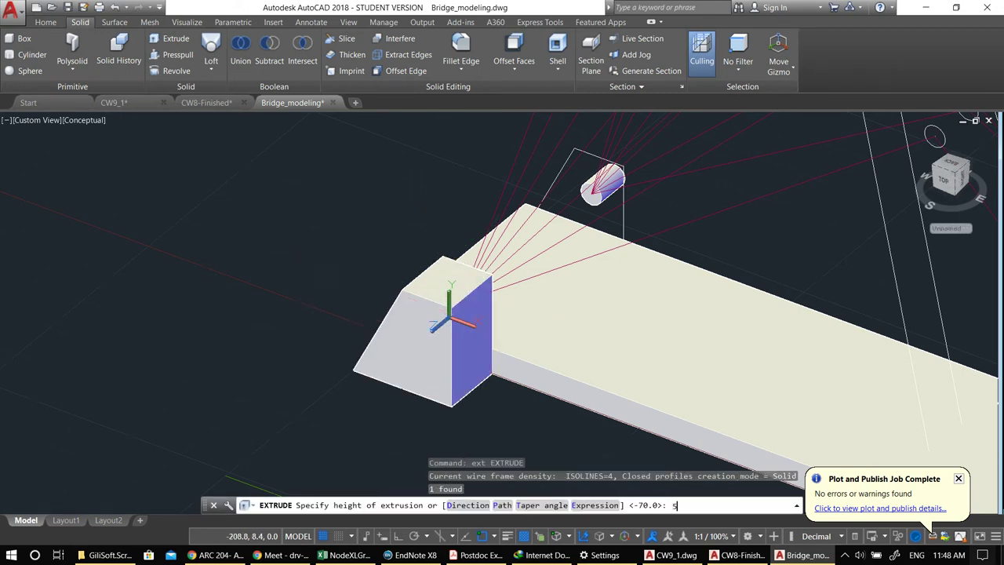
{"action": "type", "text": "0"}
{"action": "key", "text": "Return"}
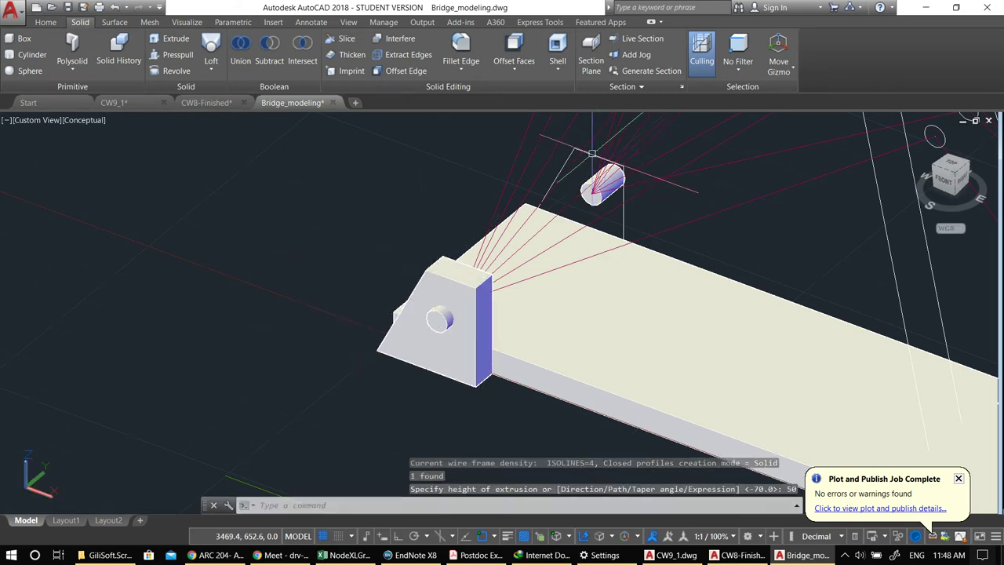
- Extrude the matching trapezoidal anchor plate outline on the far side of the deck end by -50
{"action": "left_click", "coordinate": [600, 174]}
{"action": "middle_click_drag", "start_coordinate": [601, 174], "coordinate": [576, 183]}
{"action": "type", "text": "e"}
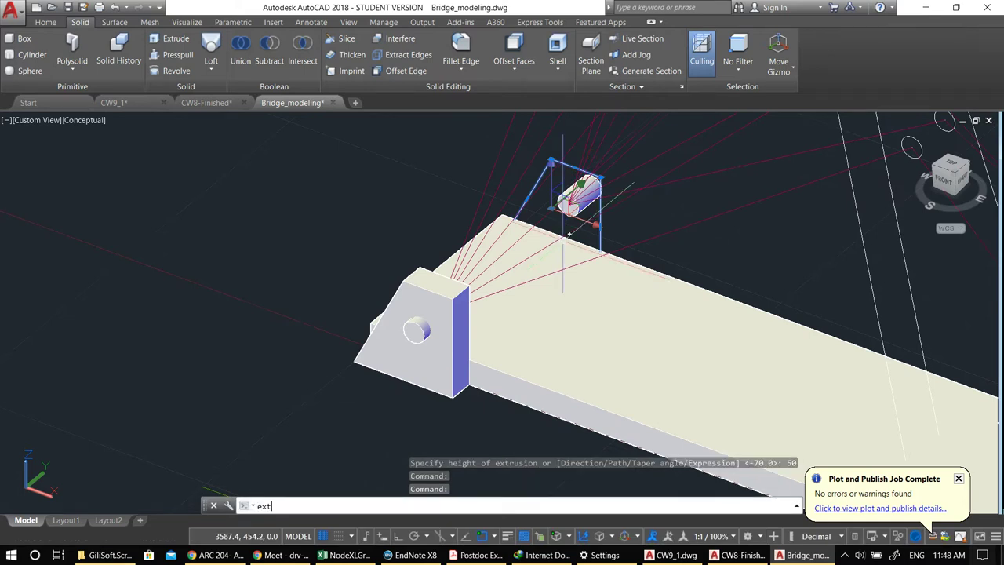
{"action": "type", "text": "xt"}
{"action": "key", "text": "Return"}
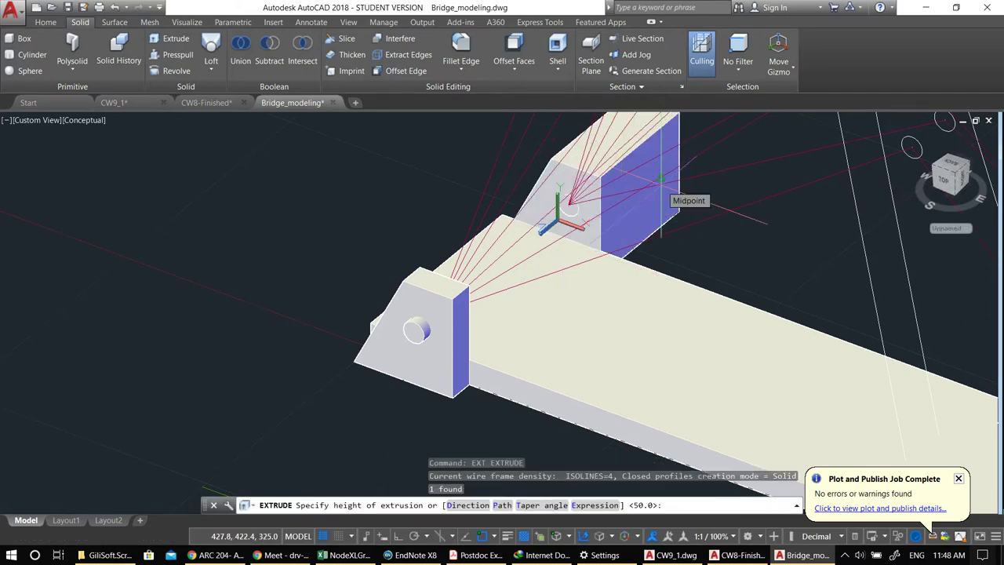
{"action": "type", "text": "-50"}
{"action": "key", "text": "Return"}
- Extrude the near inclined pylon outline across the deck up to the lower corner of the opposite pylon outline
{"action": "scroll", "coordinate": [661, 185], "scroll_direction": "down", "scroll_amount": 2}
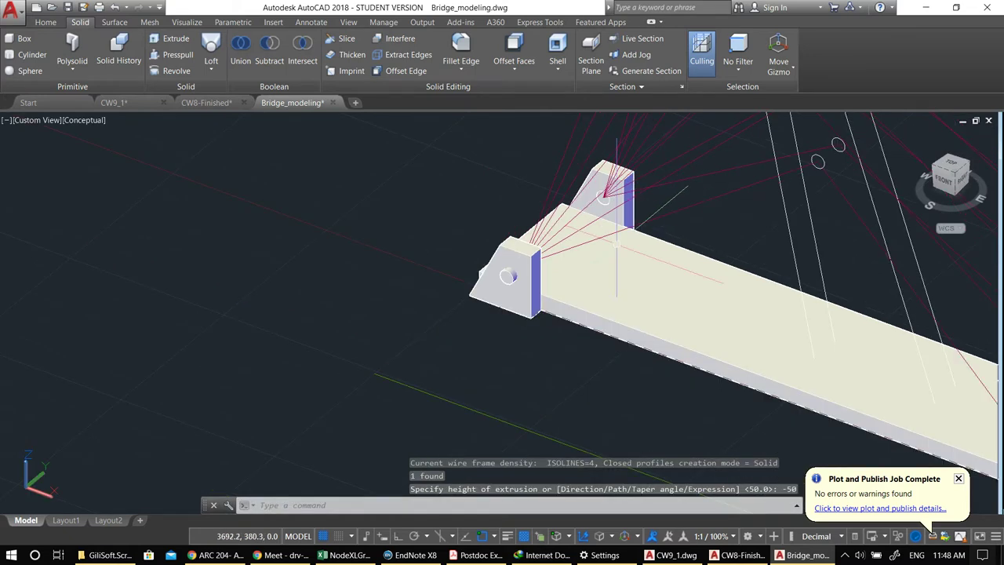
{"action": "middle_click_drag", "start_coordinate": [647, 224], "coordinate": [294, 309]}
{"action": "scroll", "coordinate": [294, 309], "scroll_direction": "down", "scroll_amount": 2}
{"action": "scroll", "coordinate": [371, 281], "scroll_direction": "down", "scroll_amount": 4}
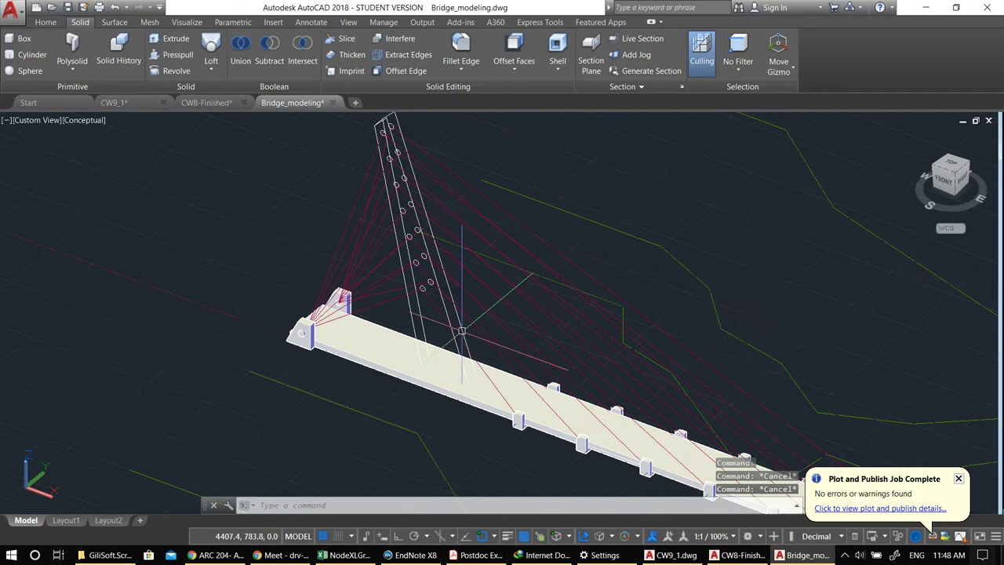
{"action": "scroll", "coordinate": [298, 302], "scroll_direction": "up", "scroll_amount": 4}
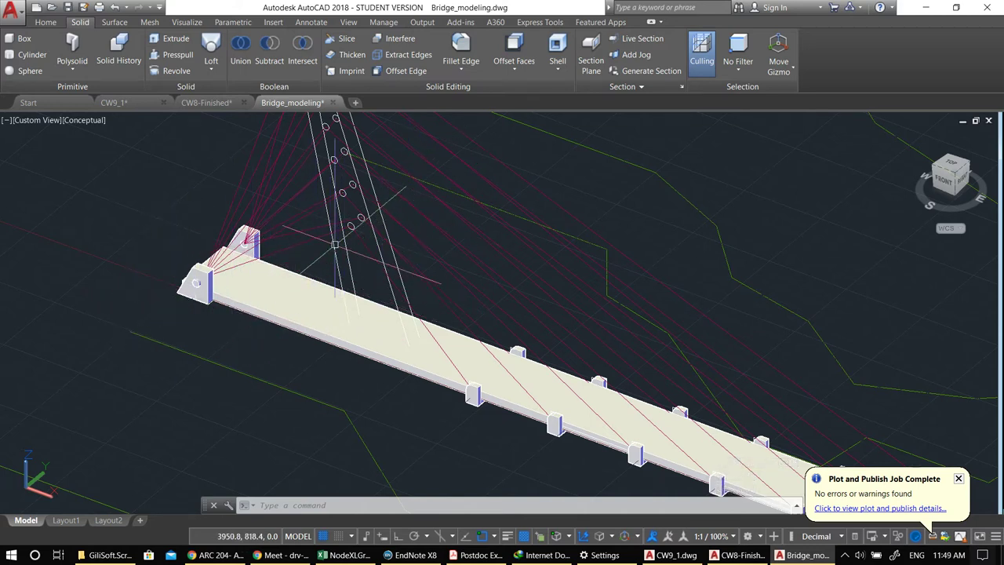
{"action": "middle_click_drag", "start_coordinate": [314, 231], "coordinate": [291, 250]}
{"action": "scroll", "coordinate": [307, 233], "scroll_direction": "up", "scroll_amount": 2}
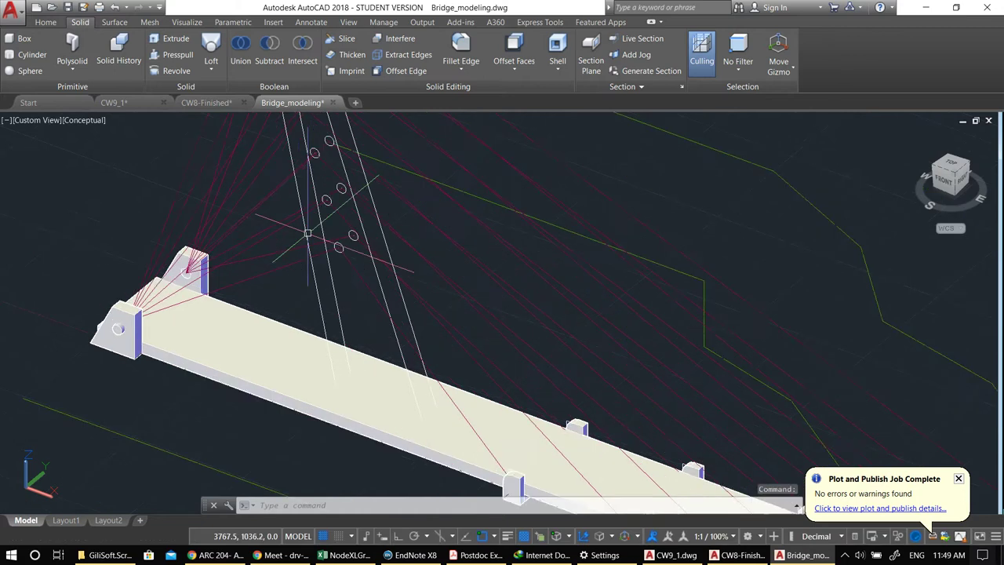
{"action": "left_click", "coordinate": [313, 285]}
{"action": "type", "text": "ex"}
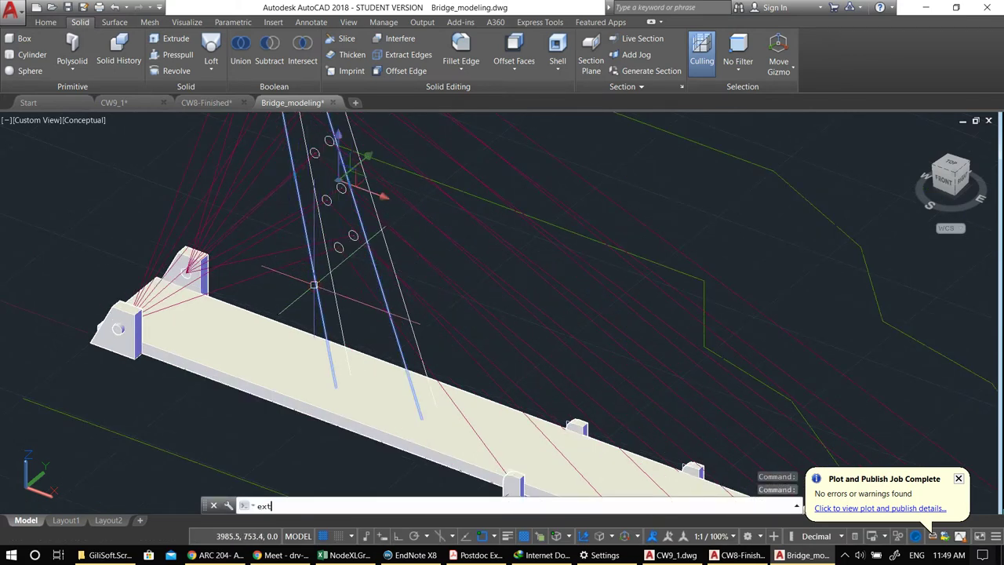
{"action": "type", "text": "t"}
{"action": "key", "text": "Return"}
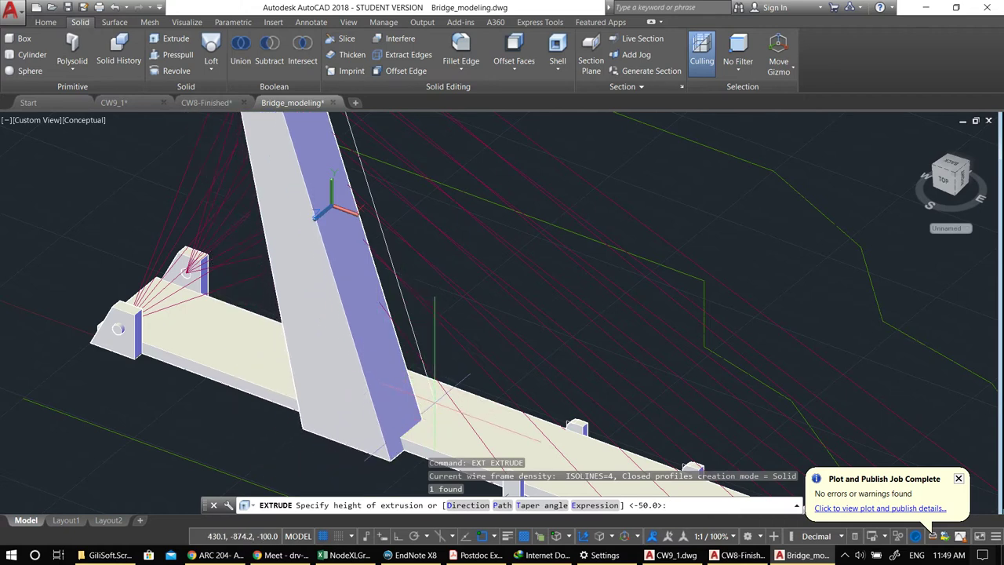
{"action": "left_click", "coordinate": [440, 416]}
- Extrude the topmost cable circle on the pylon's near face outward by 40
{"action": "scroll", "coordinate": [325, 325], "scroll_direction": "up", "scroll_amount": 4}
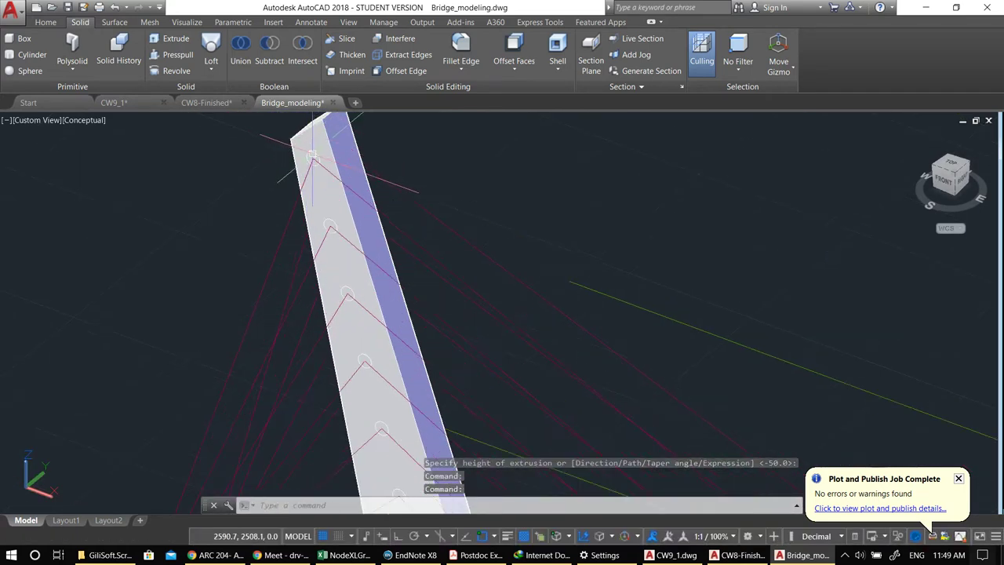
{"action": "left_click", "coordinate": [313, 157]}
{"action": "type", "text": "ext"}
{"action": "key", "text": "Return"}
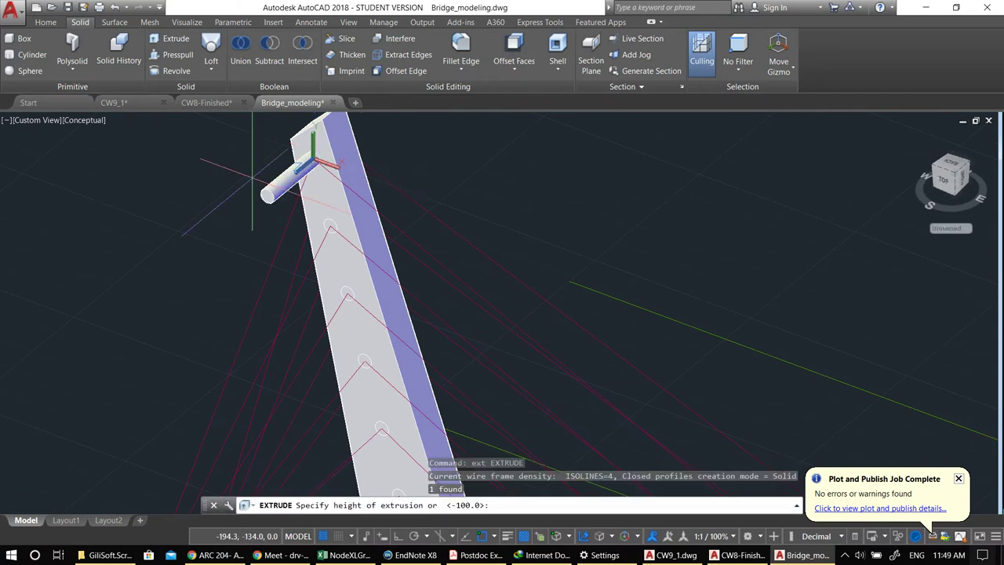
{"action": "type", "text": "40"}
{"action": "key", "text": "Return"}
- Try extruding the topmost cable circle on the pylon's opposite face by 40, and undo that extrusion
{"action": "middle_click_drag", "start_coordinate": [240, 185], "coordinate": [388, 185], "text": "shift"}
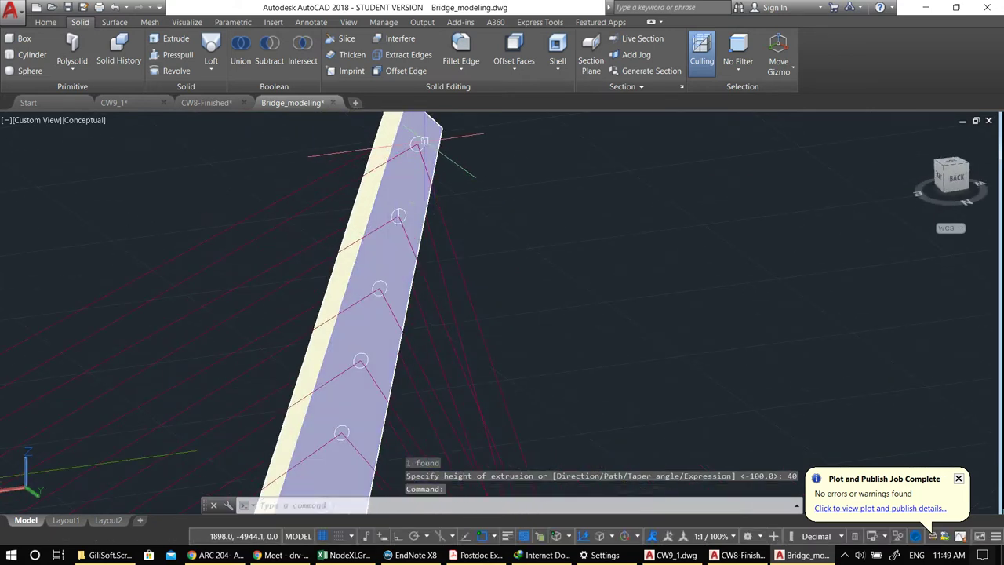
{"action": "left_click", "coordinate": [419, 143]}
{"action": "type", "text": "ext"}
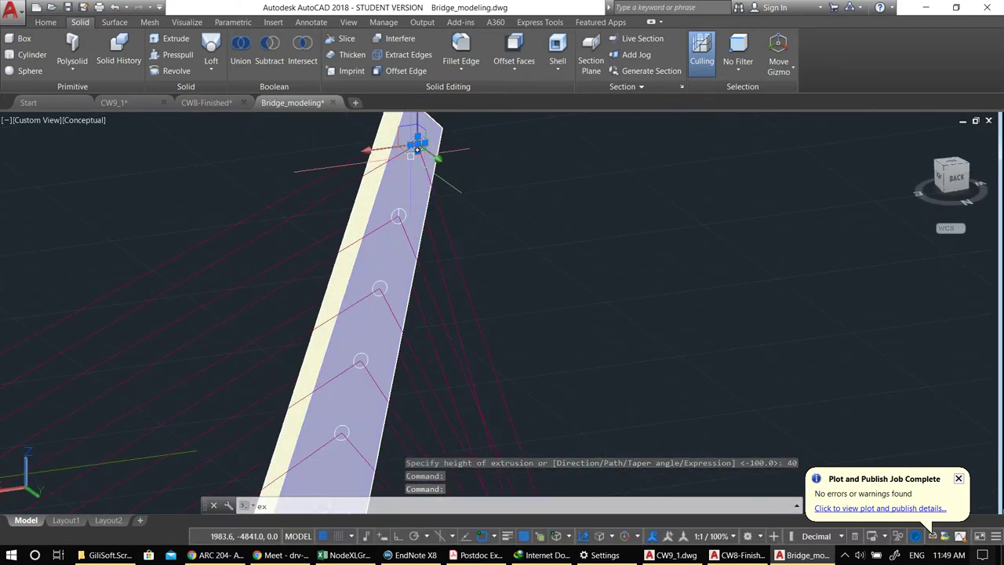
{"action": "key", "text": "Return"}
{"action": "type", "text": "40"}
{"action": "key", "text": "Return"}
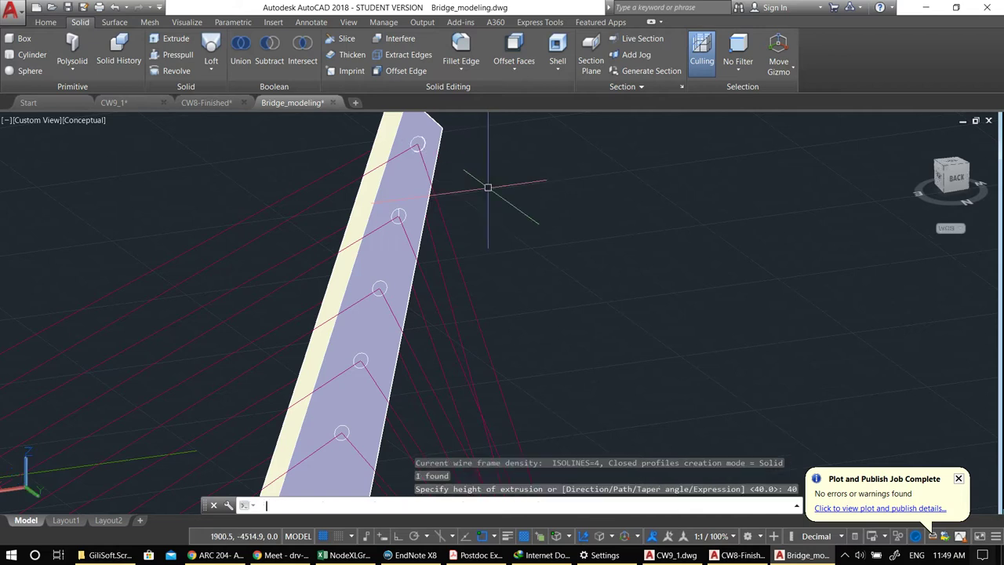
{"action": "middle_click_drag", "start_coordinate": [418, 217], "coordinate": [150, 283], "text": "alt"}
{"action": "key", "text": "ctrl+z"}
{"action": "key", "text": "ctrl+z"}
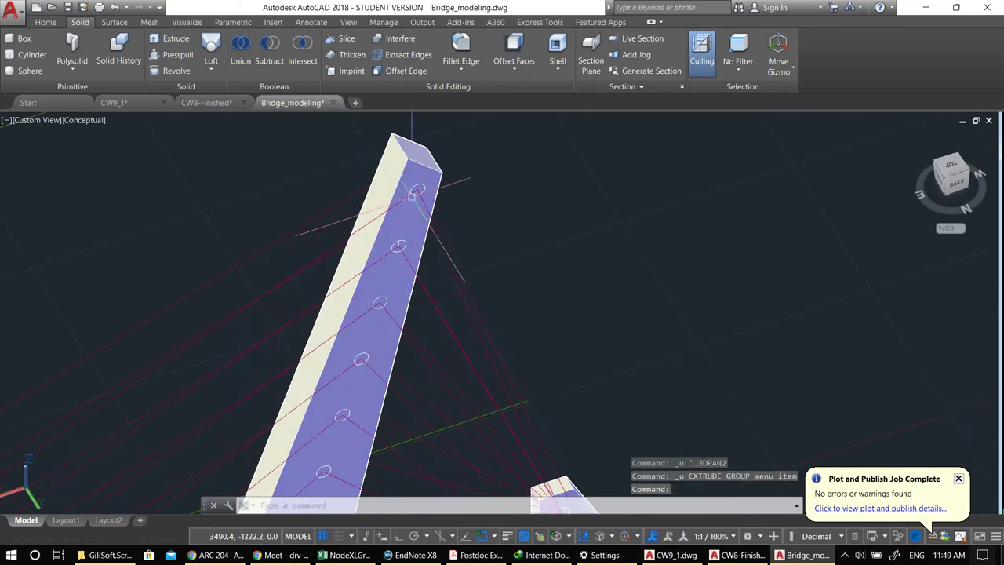
- Extrude the topmost cable circle on the pylon's opposite face by -40
{"action": "left_click", "coordinate": [418, 189]}
{"action": "type", "text": "ext"}
{"action": "key", "text": "Return"}
{"action": "type", "text": "-"}
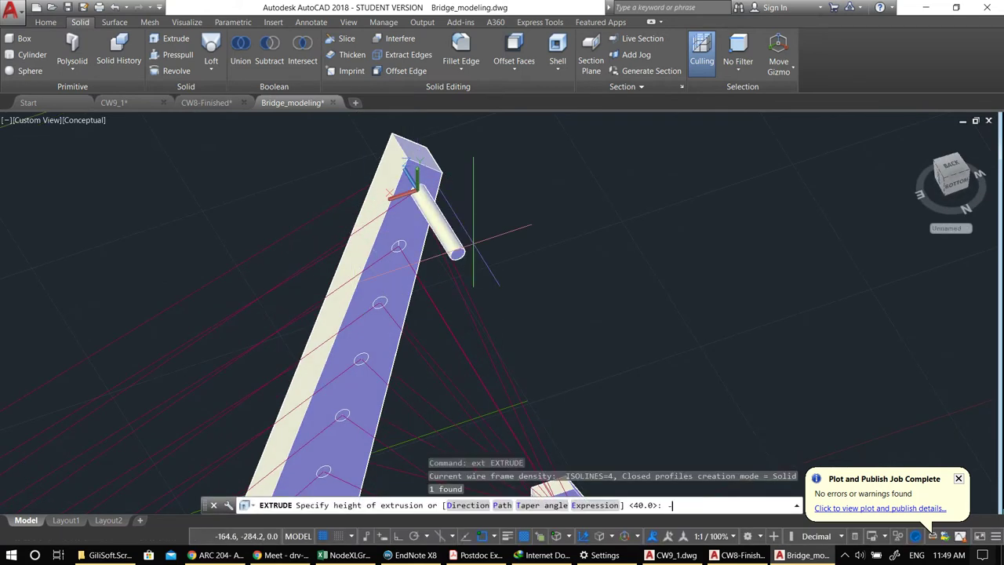
{"action": "type", "text": "40"}
{"action": "key", "text": "Return"}
- Switch the model to the 2D Wireframe visual style and select both cylinders at the pylon top
{"action": "middle_click_drag", "start_coordinate": [471, 243], "coordinate": [759, 353], "text": "shift"}
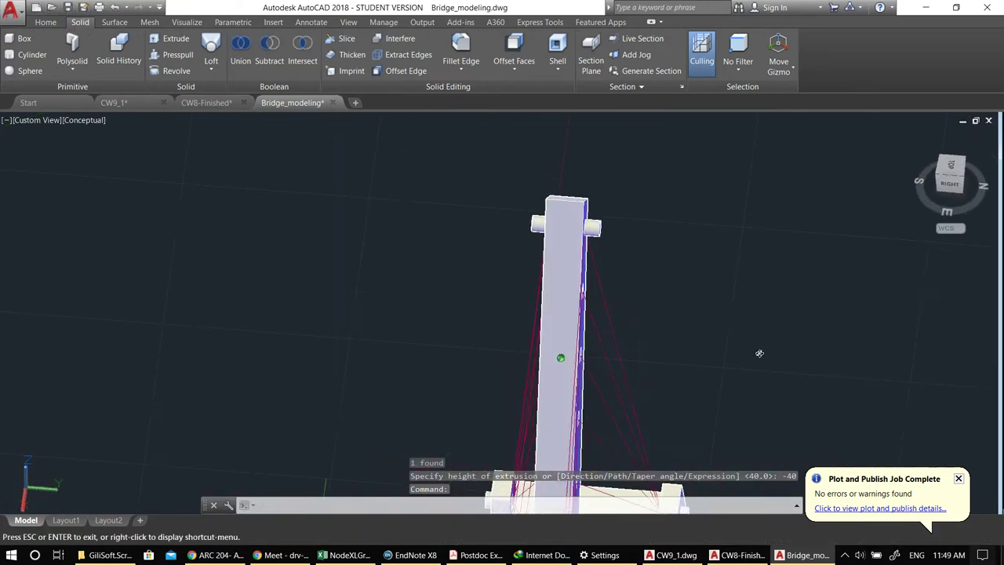
{"action": "left_click", "coordinate": [593, 227]}
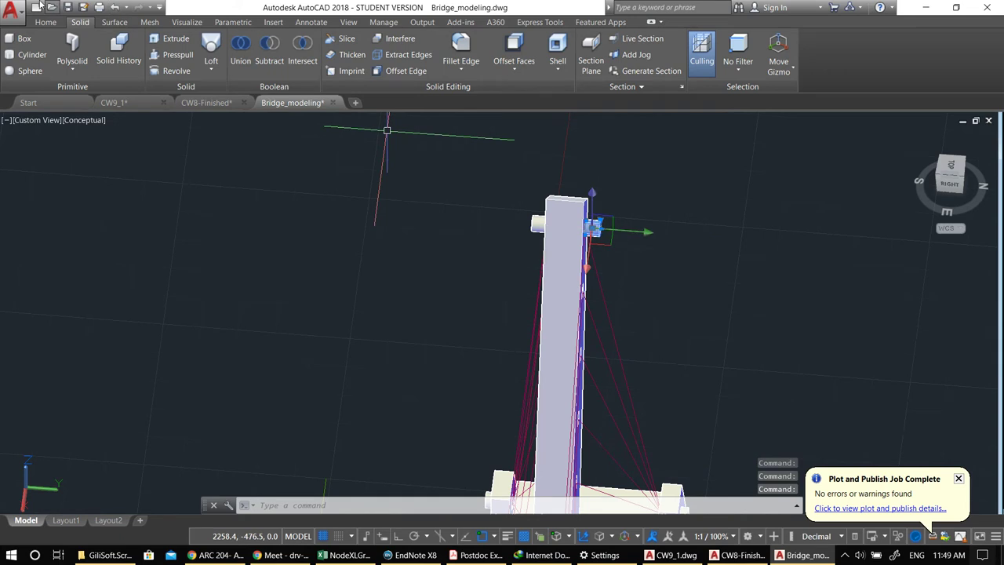
{"action": "left_click", "coordinate": [46, 22]}
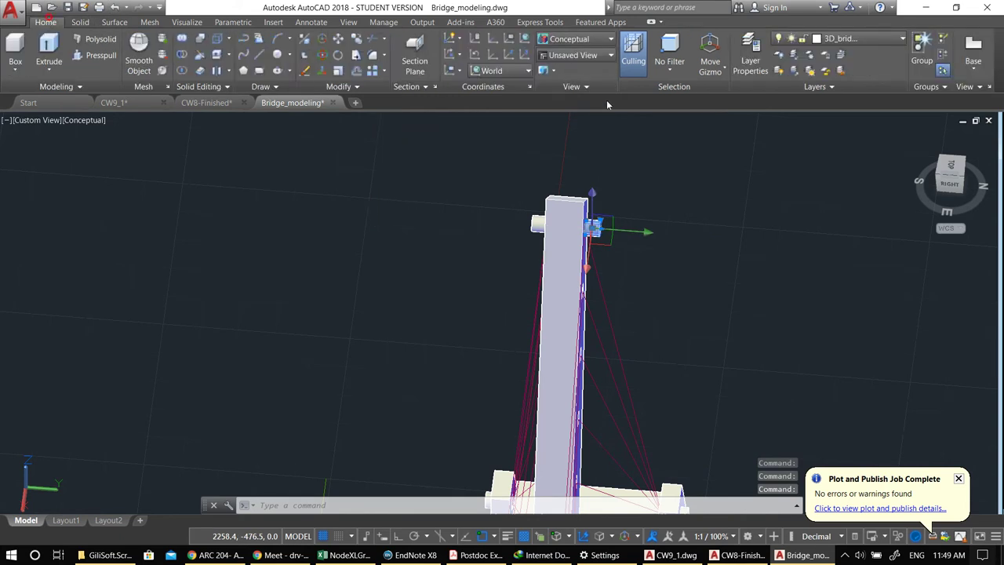
{"action": "left_click", "coordinate": [555, 42]}
{"action": "left_click", "coordinate": [417, 61]}
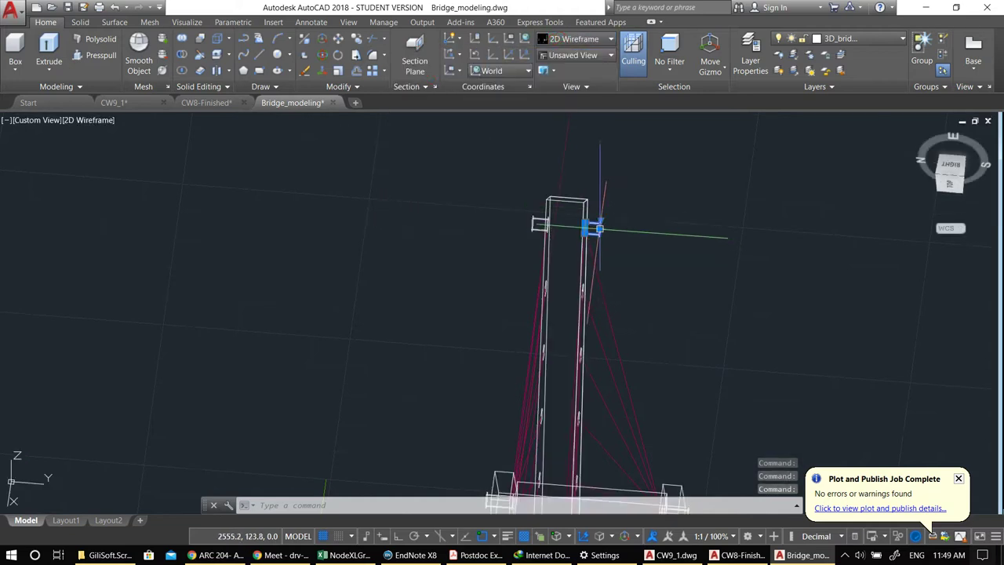
{"action": "left_click", "coordinate": [538, 226]}
{"action": "middle_click_drag", "start_coordinate": [509, 287], "coordinate": [632, 264], "text": "shift"}
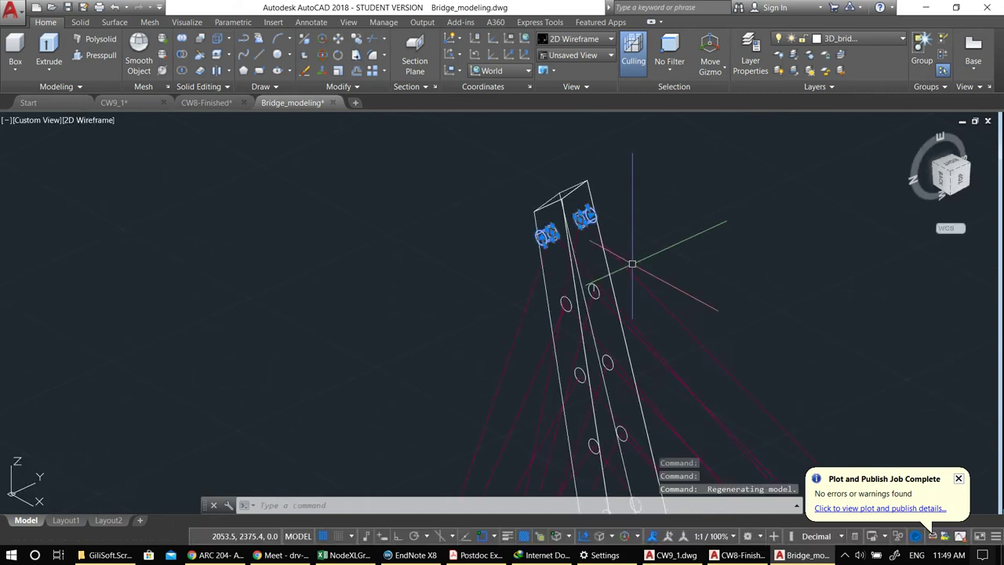
{"action": "type", "text": "c"}
{"action": "key", "text": "Return"}
{"action": "scroll", "coordinate": [550, 240], "scroll_direction": "up", "scroll_amount": 6}
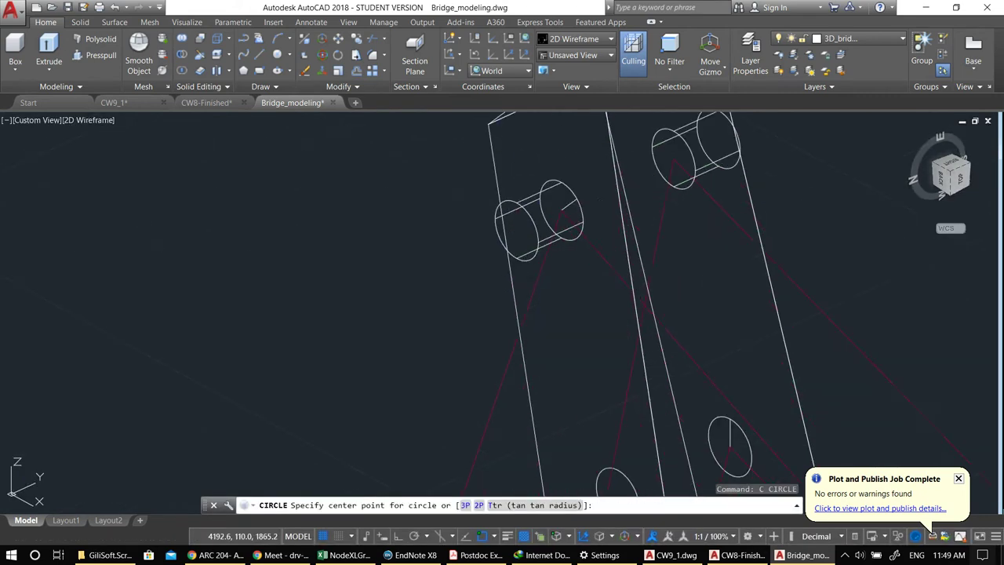
{"action": "left_click", "coordinate": [545, 204]}
{"action": "scroll", "coordinate": [549, 206], "scroll_direction": "down", "scroll_amount": 6}
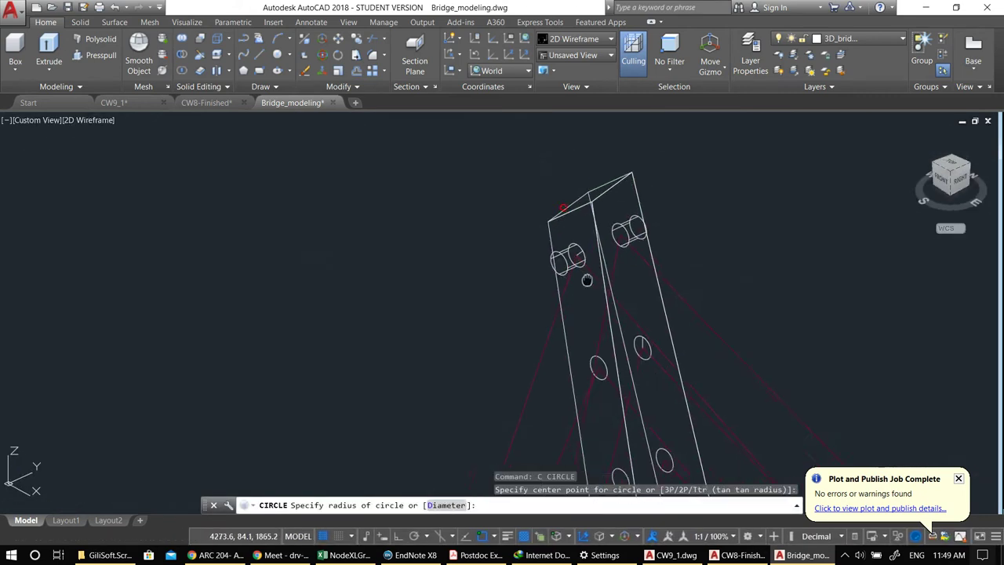
{"action": "scroll", "coordinate": [575, 153], "scroll_direction": "down", "scroll_amount": 4}
{"action": "key", "text": "Escape"}
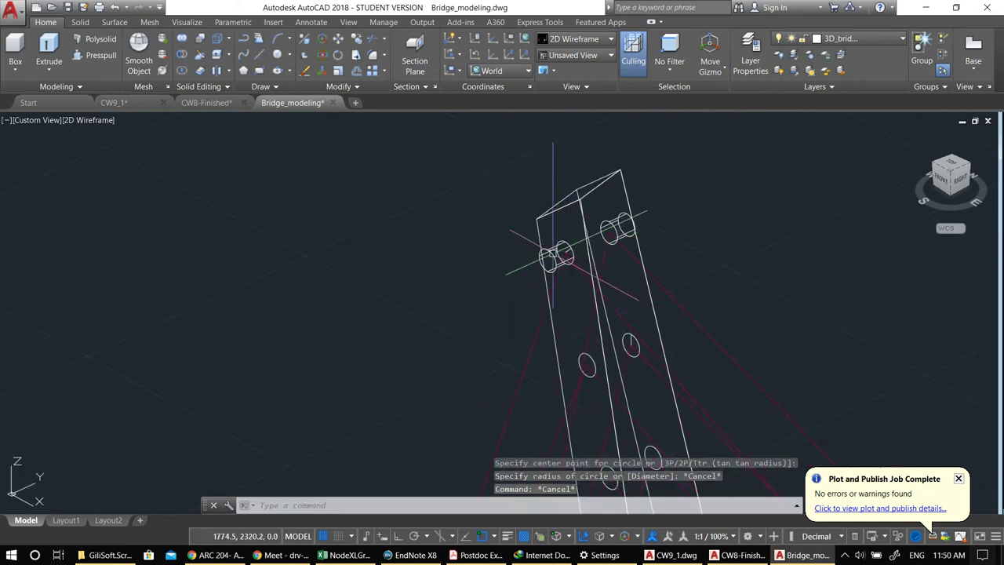
- Copy both top pylon cylinders from the centre of the near cable circle to the centre of the next circle below
{"action": "type", "text": "co"}
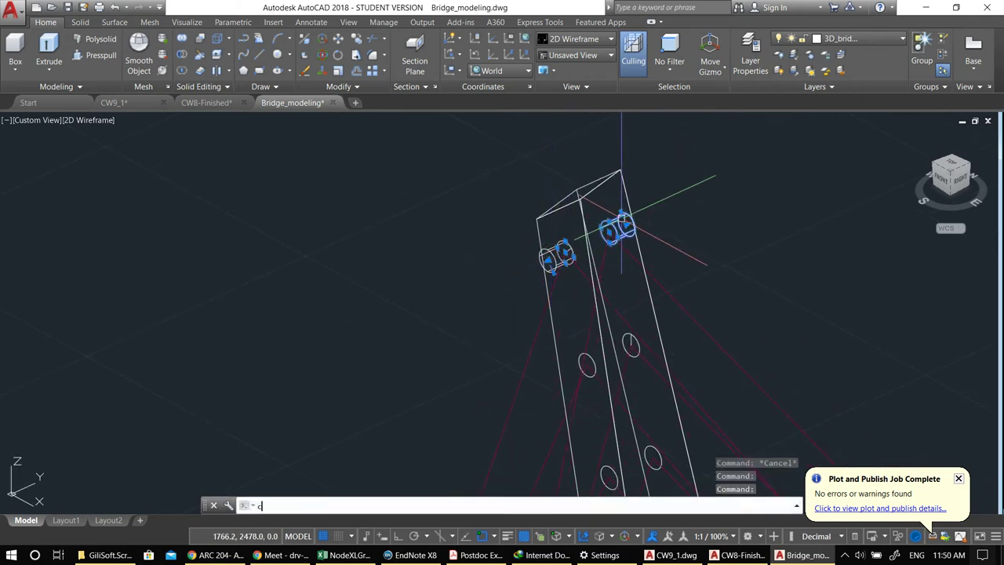
{"action": "key", "text": "Return"}
{"action": "scroll", "coordinate": [572, 251], "scroll_direction": "up", "scroll_amount": 4}
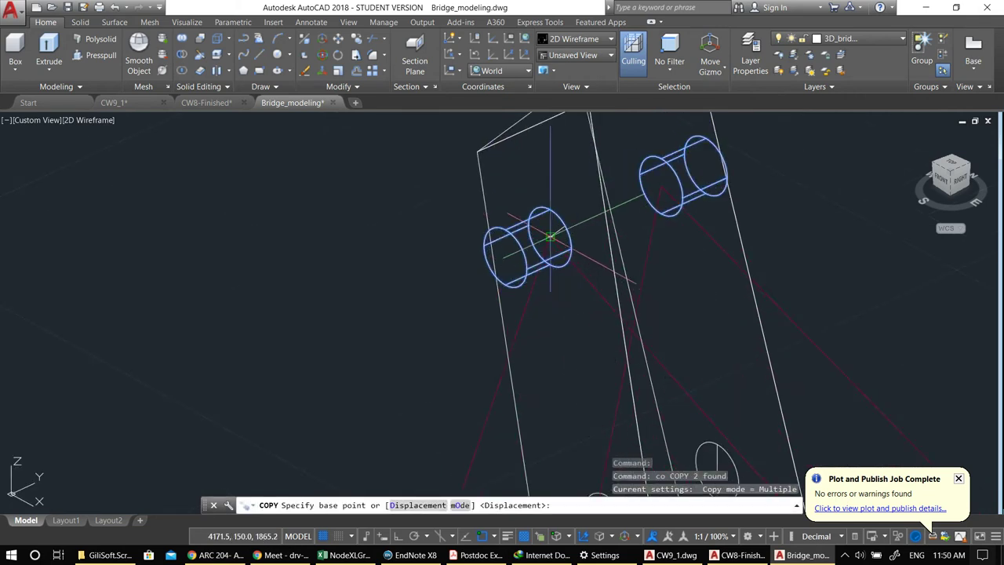
{"action": "left_click", "coordinate": [552, 236]}
{"action": "scroll", "coordinate": [578, 283], "scroll_direction": "down", "scroll_amount": 4}
{"action": "scroll", "coordinate": [596, 270], "scroll_direction": "up", "scroll_amount": 4}
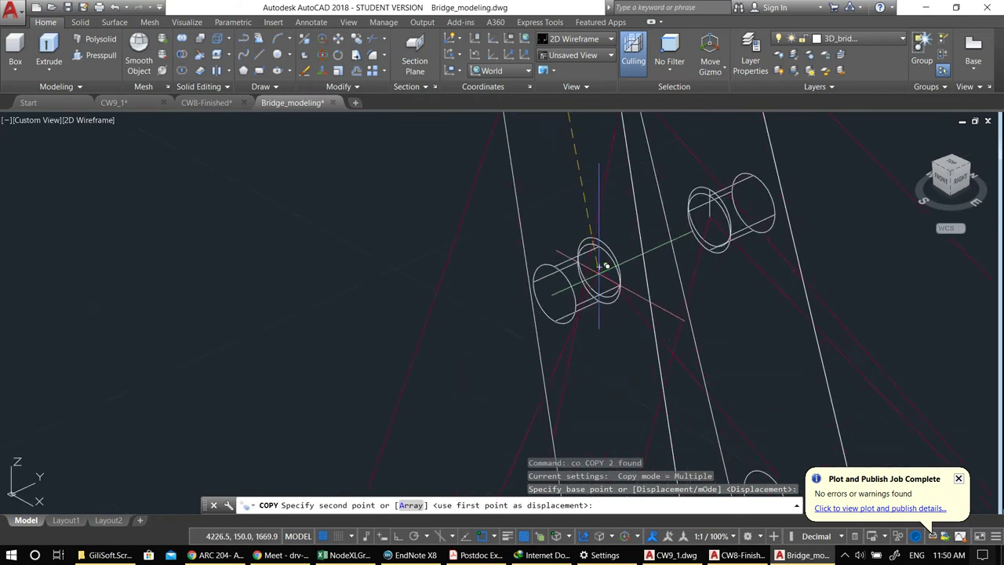
{"action": "left_click", "coordinate": [599, 267]}
- Place further copies of the cylinder pair at each remaining cable circle down the pylon and finish copying
{"action": "scroll", "coordinate": [601, 263], "scroll_direction": "down", "scroll_amount": 2}
{"action": "middle_click_drag", "start_coordinate": [632, 333], "coordinate": [597, 128]}
{"action": "left_click", "coordinate": [607, 253]}
{"action": "middle_click_drag", "start_coordinate": [608, 251], "coordinate": [581, 248]}
{"action": "left_click", "coordinate": [576, 243]}
{"action": "middle_click_drag", "start_coordinate": [626, 332], "coordinate": [624, 171]}
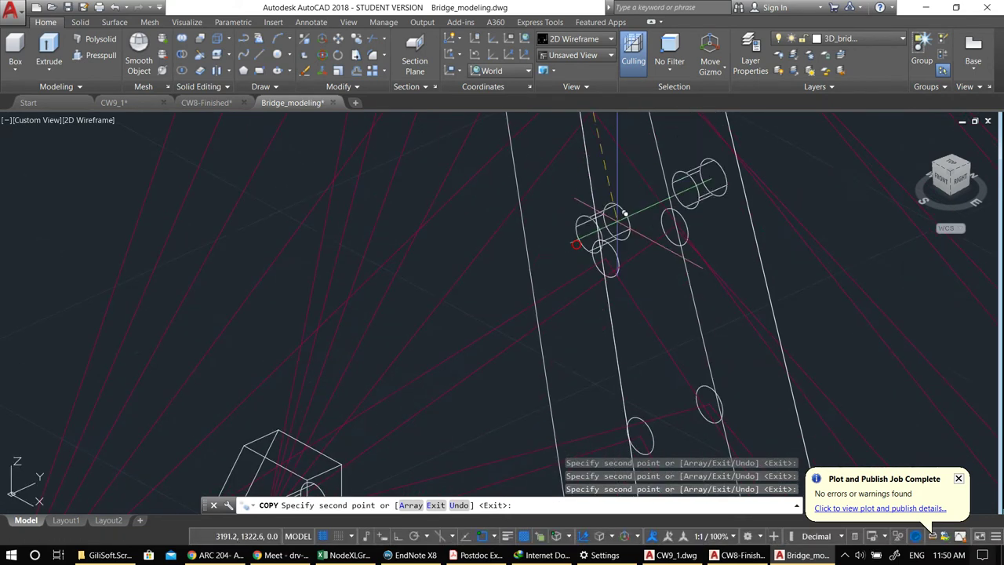
{"action": "left_click", "coordinate": [606, 259]}
{"action": "middle_click_drag", "start_coordinate": [617, 253], "coordinate": [623, 214]}
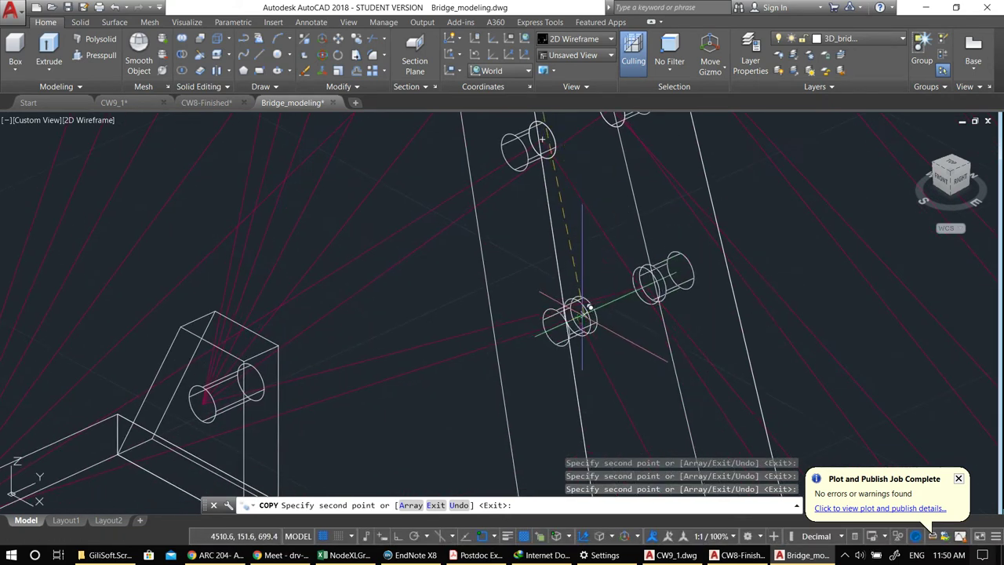
{"action": "scroll", "coordinate": [584, 311], "scroll_direction": "down", "scroll_amount": 8}
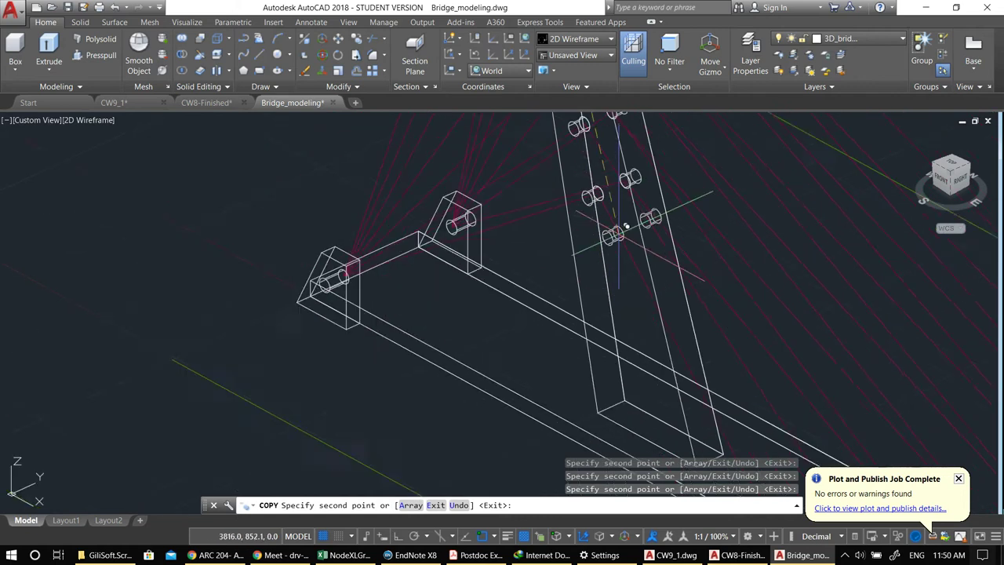
{"action": "key", "text": "Escape"}
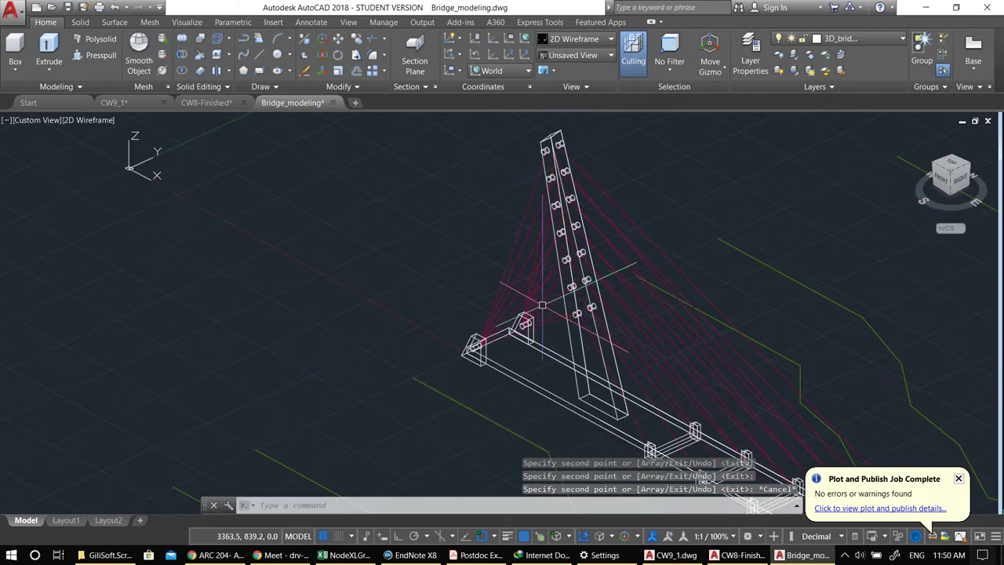
- Return the bridge model to the Conceptual visual style and bring the end anchors and lower pylon into closer view
{"action": "left_click", "coordinate": [559, 42]}
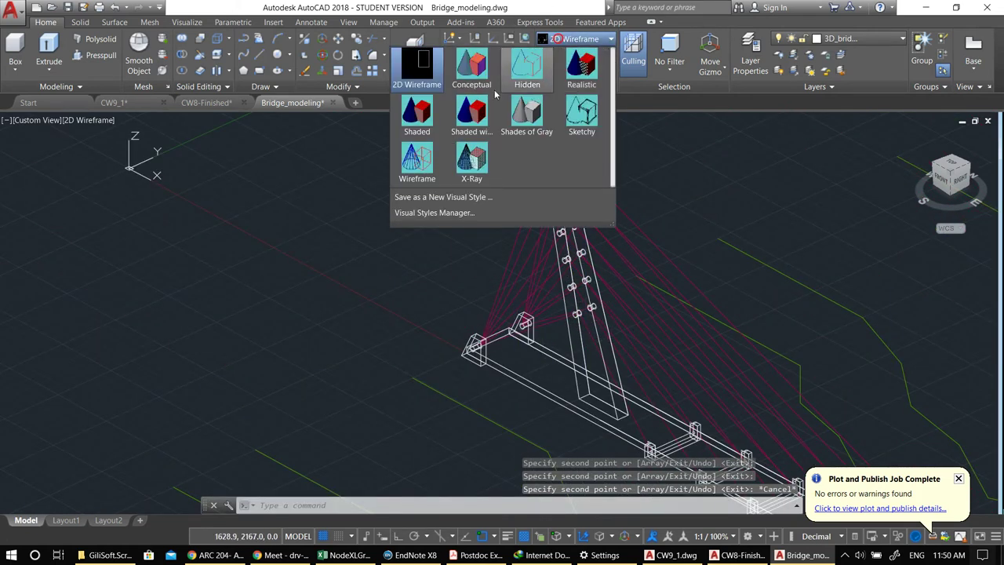
{"action": "left_click", "coordinate": [474, 75]}
{"action": "key", "text": "Escape"}
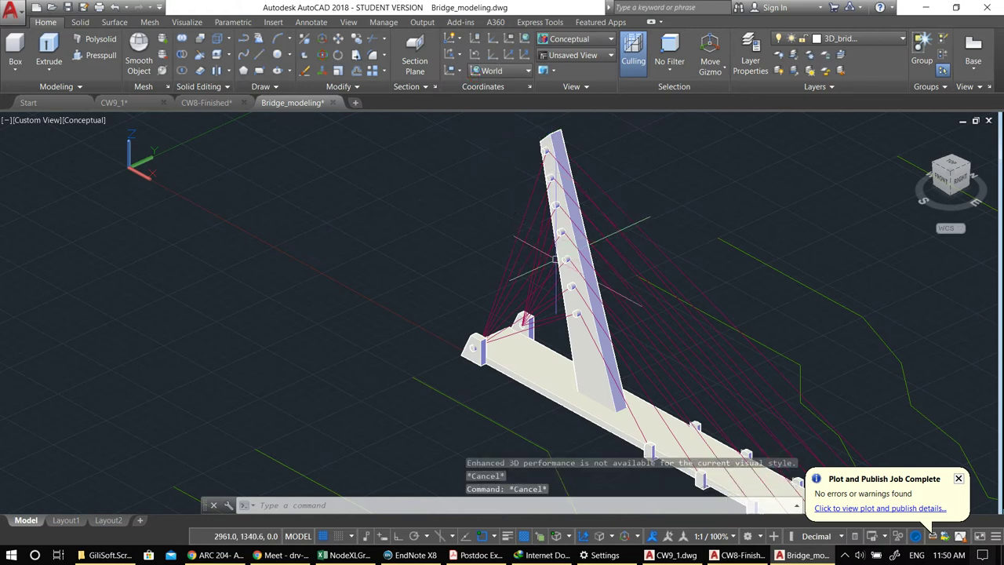
{"action": "scroll", "coordinate": [499, 340], "scroll_direction": "up", "scroll_amount": 3}
{"action": "middle_click_drag", "start_coordinate": [477, 350], "coordinate": [456, 347]}
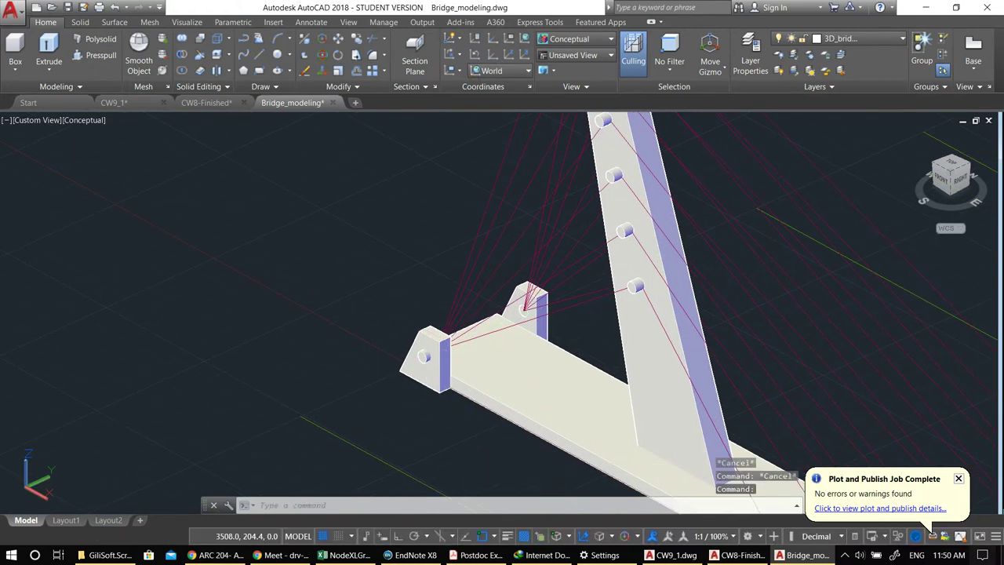
- Draw a circle of radius 3 on the ground beside the near end anchor
{"action": "type", "text": "c"}
{"action": "key", "text": "Return"}
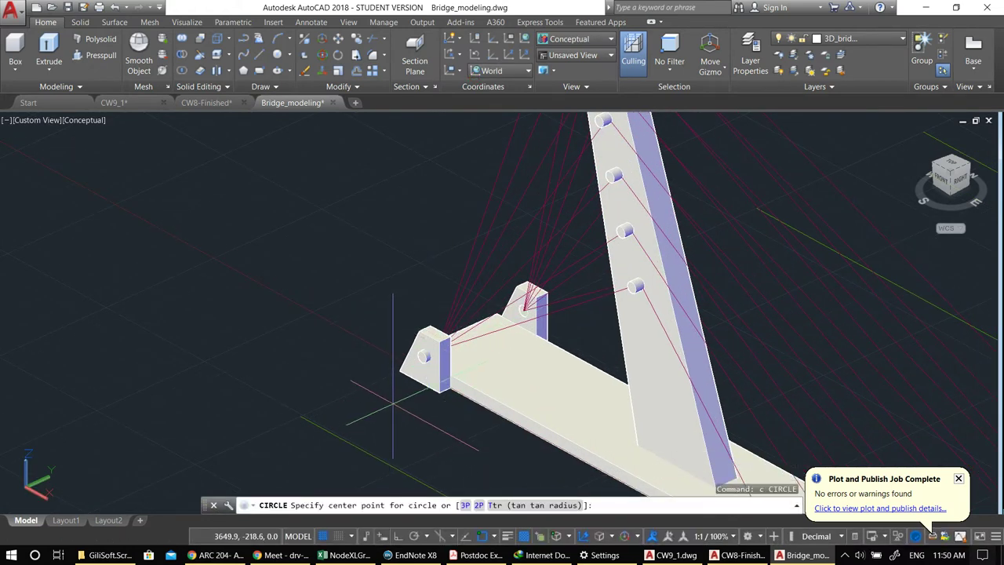
{"action": "left_click", "coordinate": [394, 402]}
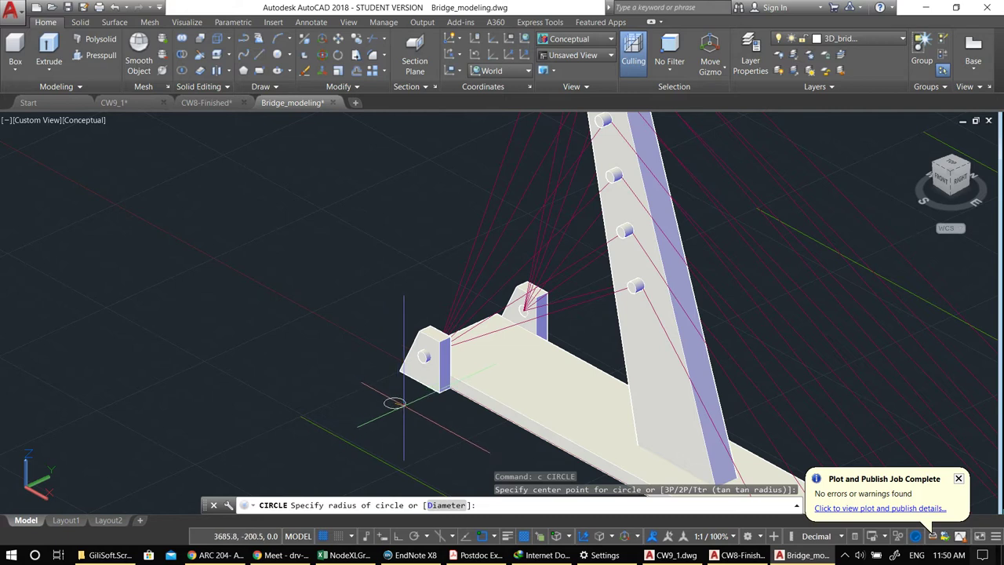
{"action": "type", "text": "3"}
{"action": "key", "text": "Return"}
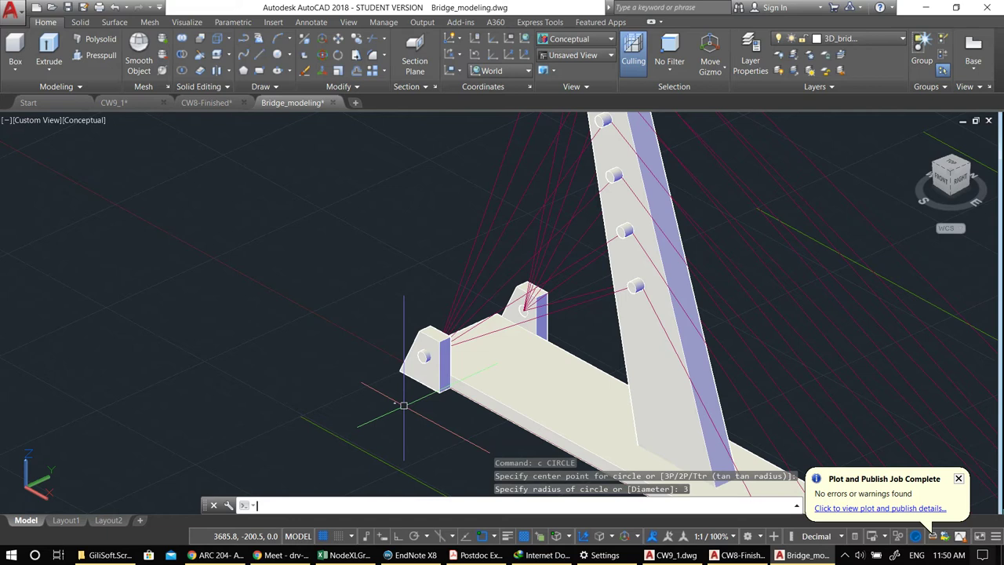
- Move the small circle beside the end anchor to the 3D_cable layer and make that layer current
{"action": "middle_click_drag", "start_coordinate": [388, 416], "coordinate": [415, 374]}
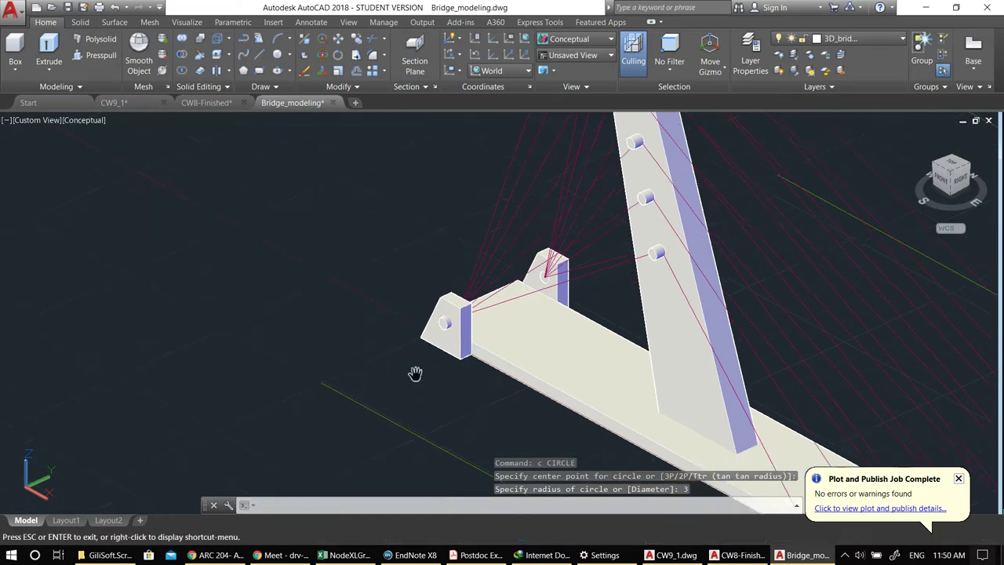
{"action": "scroll", "coordinate": [419, 378], "scroll_direction": "up", "scroll_amount": 2}
{"action": "left_click", "coordinate": [435, 380]}
{"action": "left_click", "coordinate": [391, 346]}
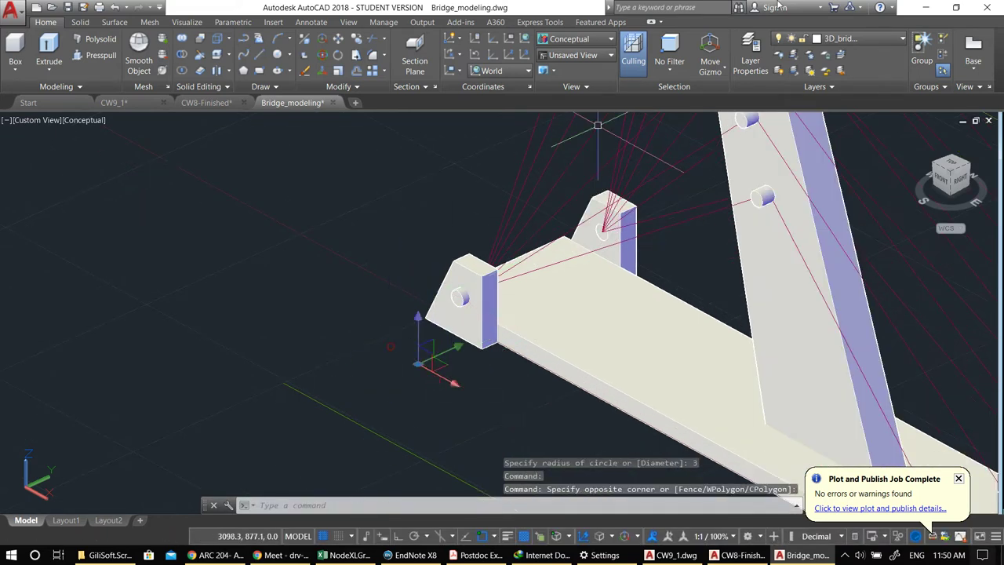
{"action": "left_click", "coordinate": [858, 44]}
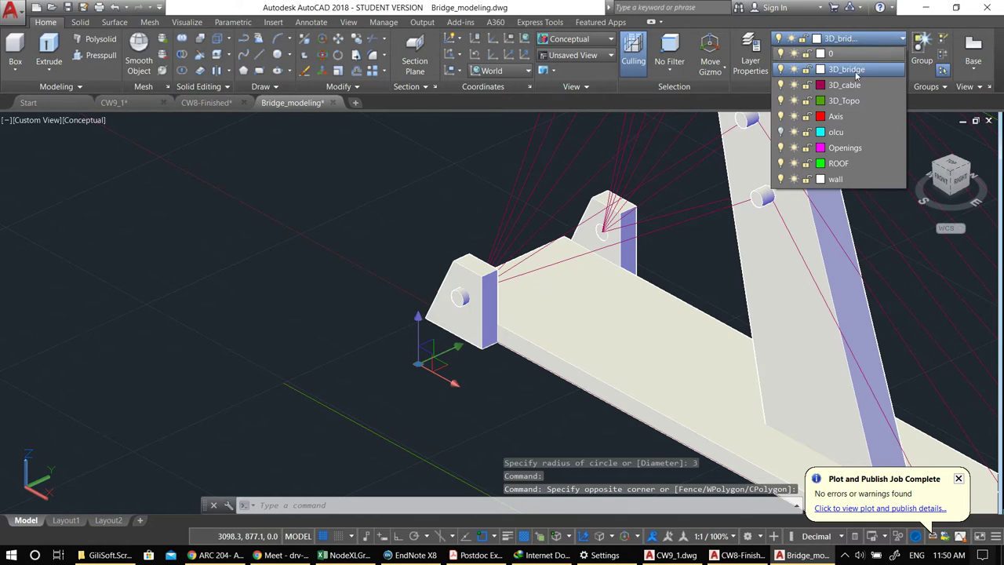
{"action": "left_click", "coordinate": [855, 84]}
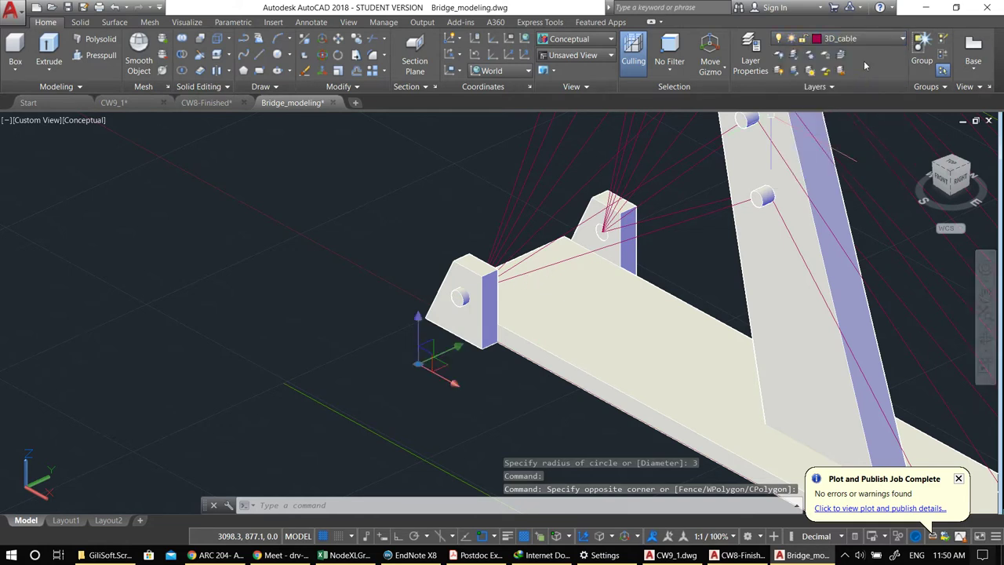
{"action": "left_click", "coordinate": [873, 38]}
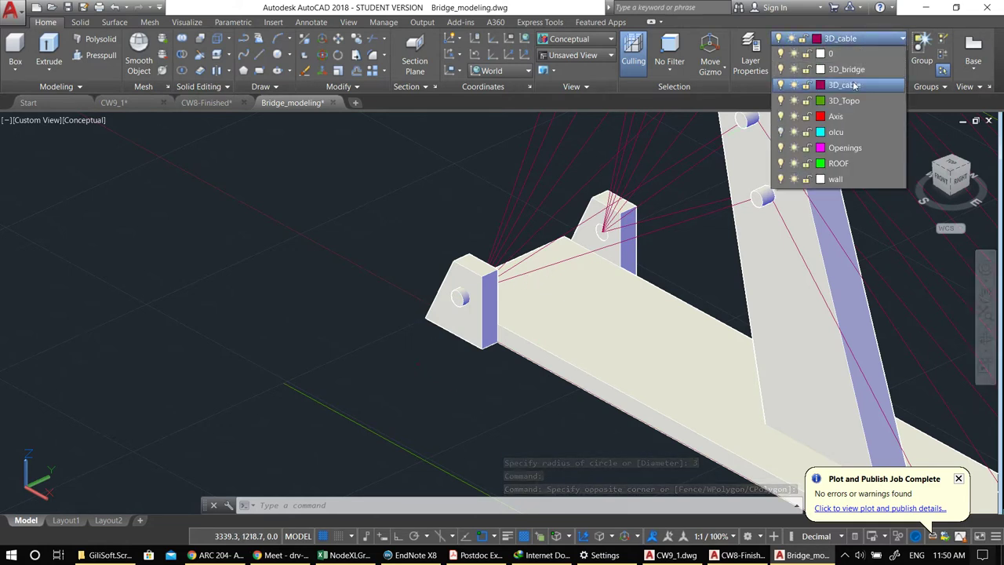
{"action": "left_click", "coordinate": [854, 84]}
{"action": "middle_click_drag", "start_coordinate": [614, 227], "coordinate": [604, 230]}
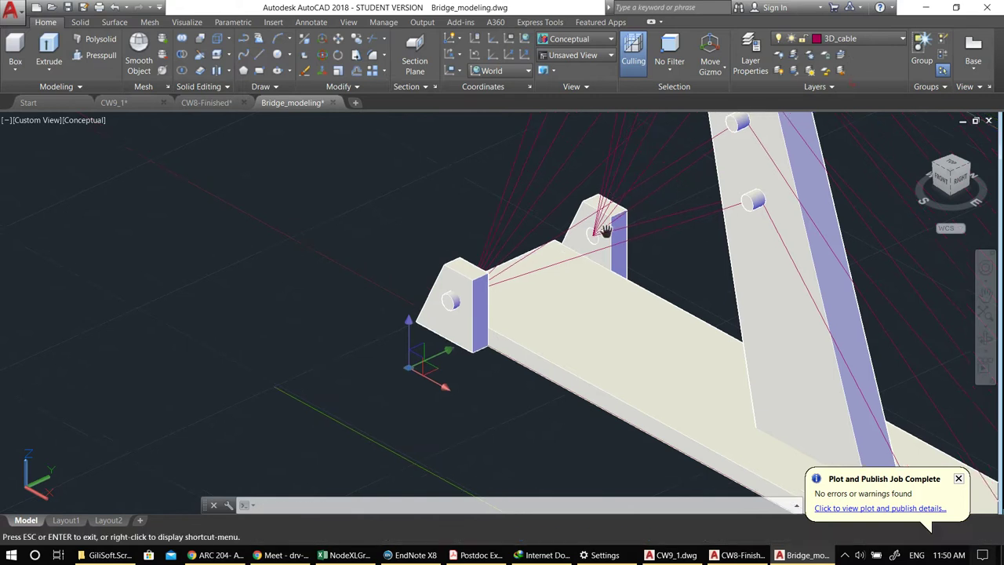
{"action": "key", "text": "Escape"}
{"action": "key", "text": "Escape"}
{"action": "left_click", "coordinate": [839, 38]}
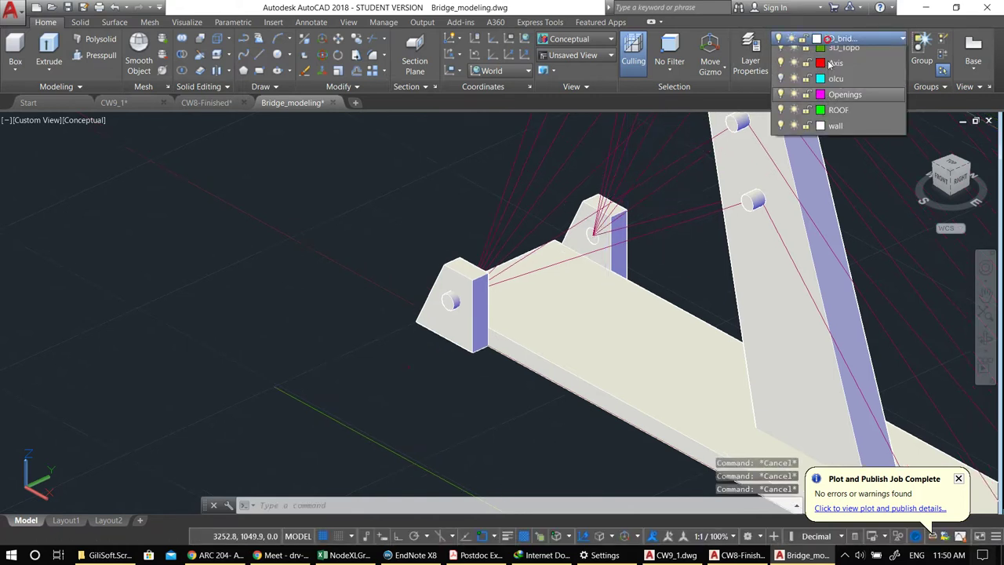
{"action": "left_click", "coordinate": [838, 87]}
- Array the small circle with ARRAYCLASSIC as a rectangular array of 10 rows and 10 columns, with row and column offsets of 10
{"action": "scroll", "coordinate": [360, 400], "scroll_direction": "up", "scroll_amount": 2}
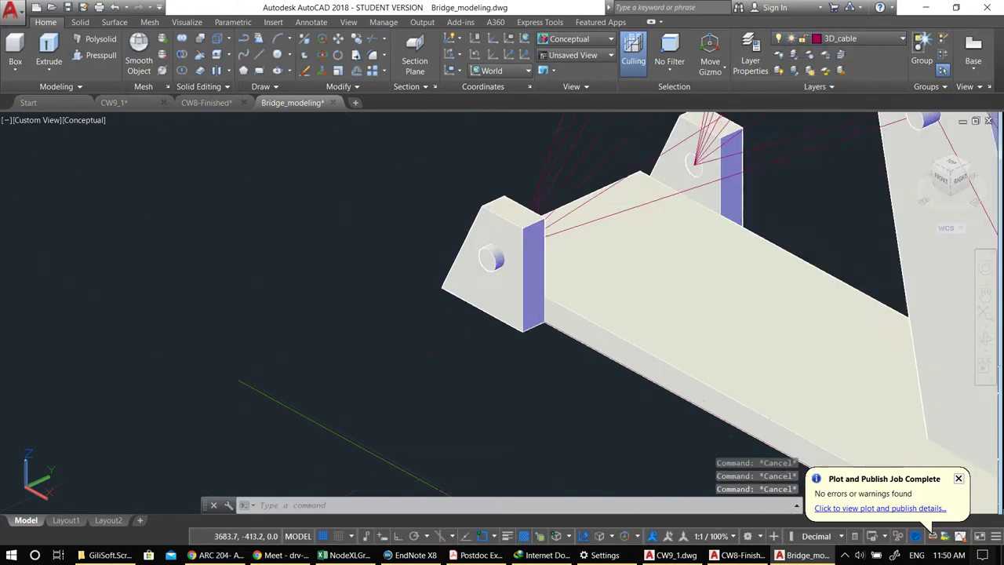
{"action": "left_click", "coordinate": [461, 372]}
{"action": "left_click", "coordinate": [383, 336]}
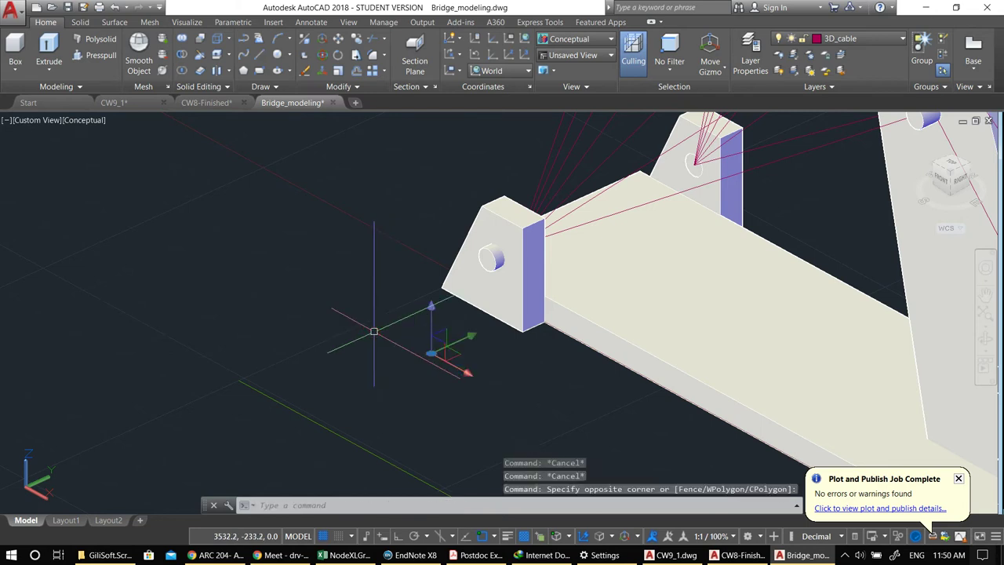
{"action": "scroll", "coordinate": [423, 333], "scroll_direction": "down", "scroll_amount": 1}
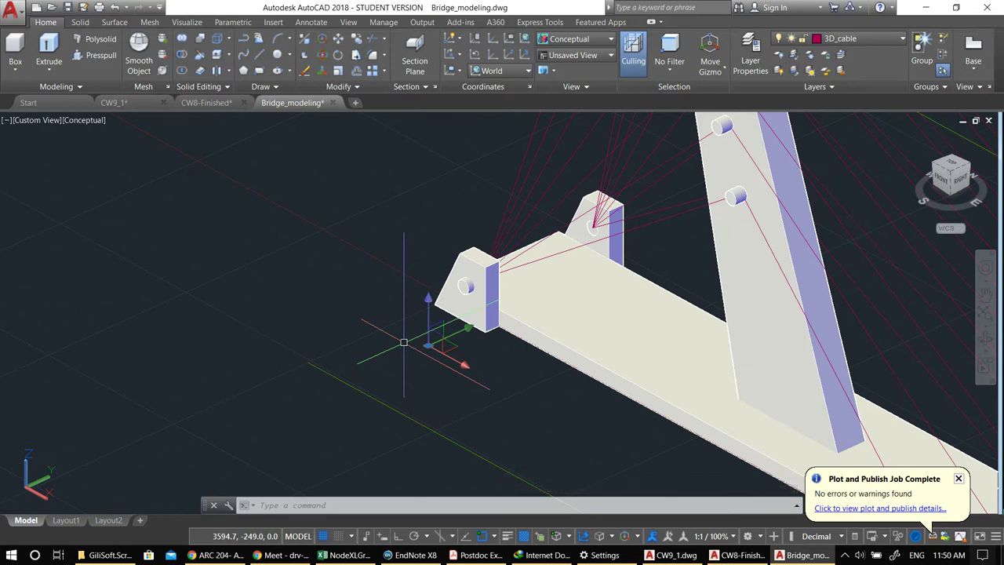
{"action": "type", "text": "a"}
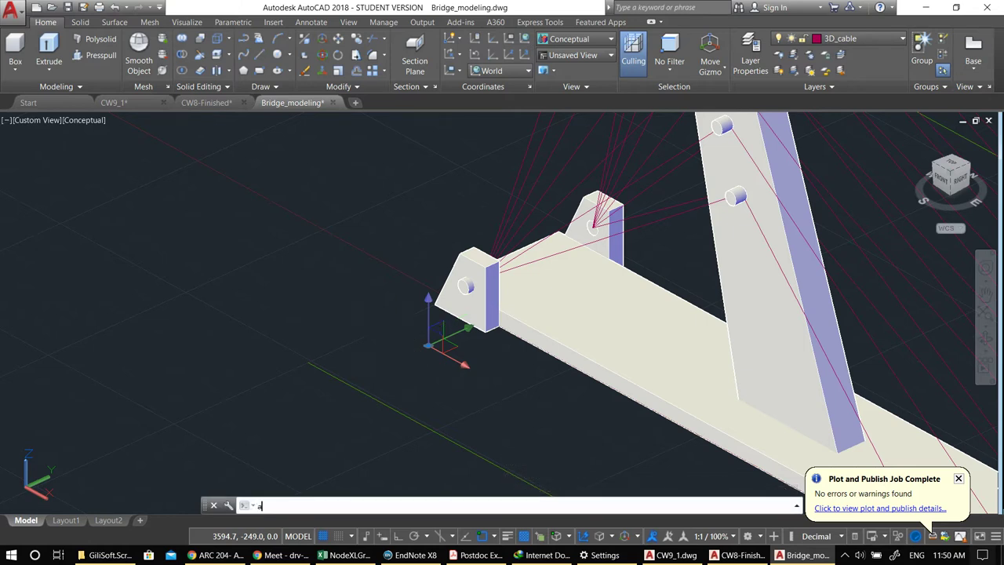
{"action": "type", "text": "rr"}
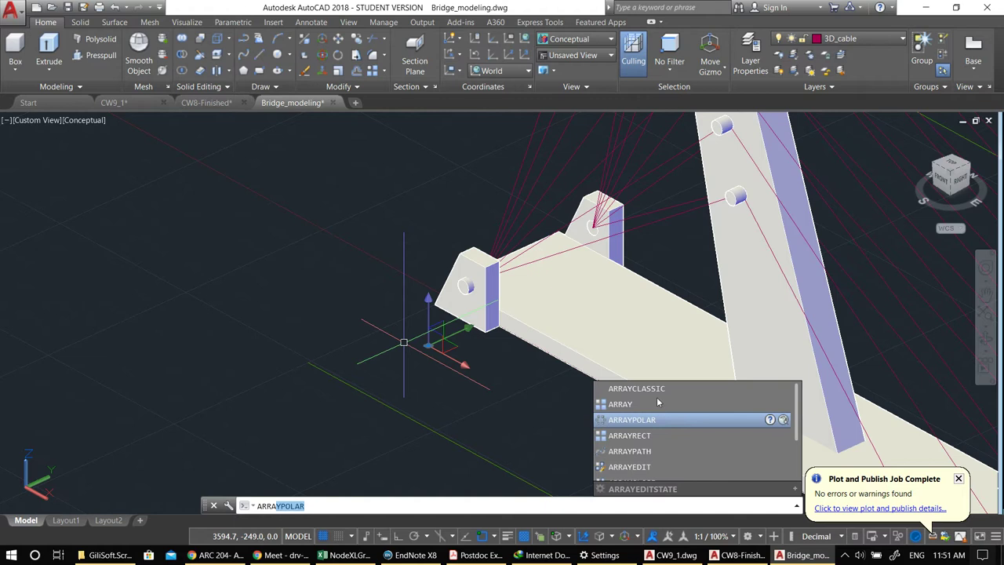
{"action": "left_click", "coordinate": [656, 389]}
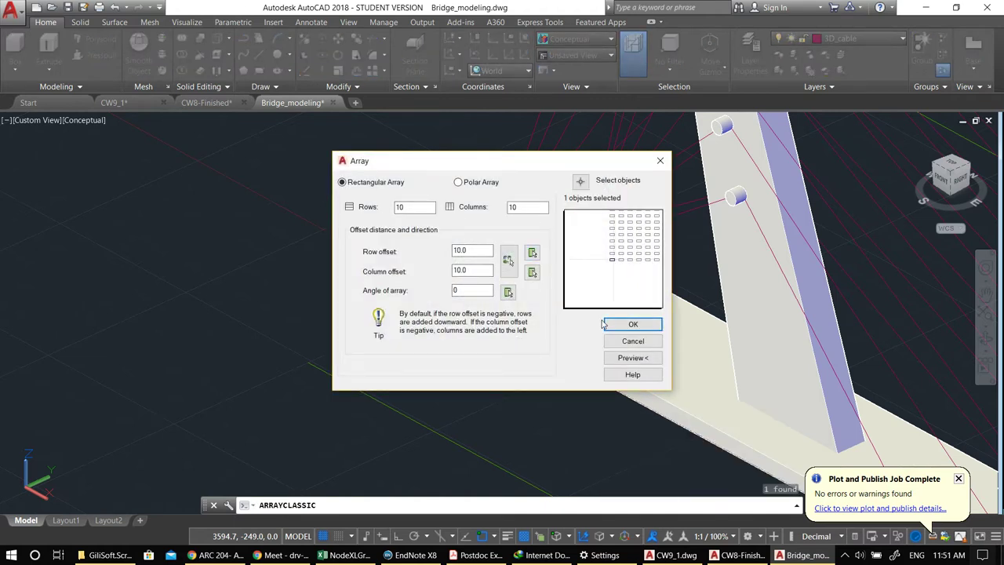
{"action": "left_click", "coordinate": [633, 325]}
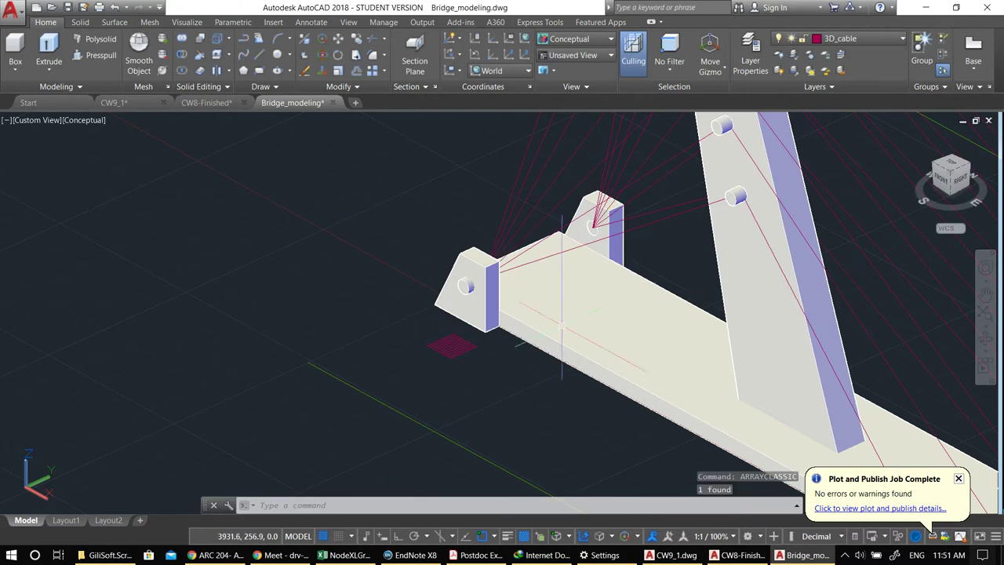
{"action": "scroll", "coordinate": [466, 329], "scroll_direction": "down", "scroll_amount": 3}
{"action": "scroll", "coordinate": [498, 340], "scroll_direction": "up", "scroll_amount": 8}
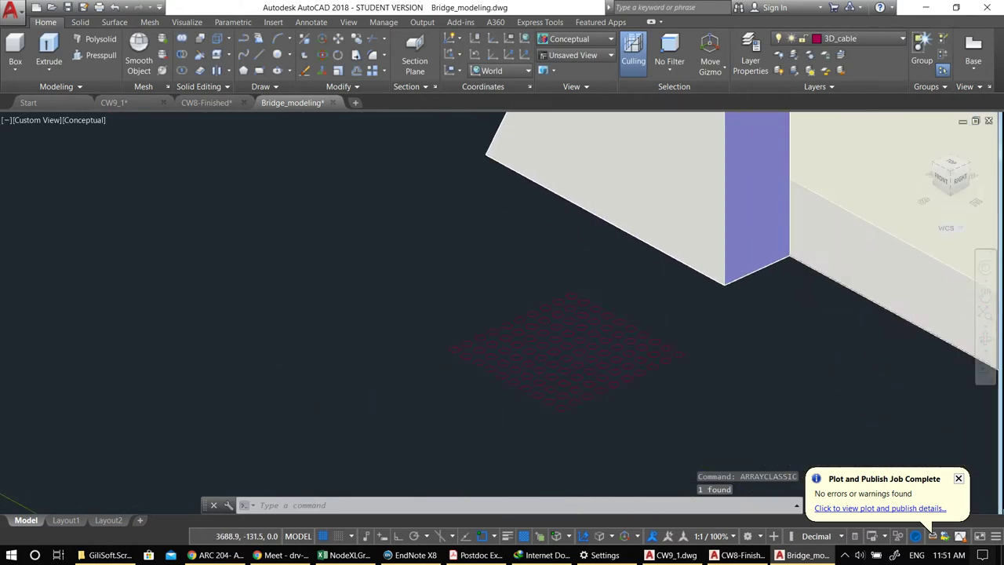
{"action": "scroll", "coordinate": [601, 328], "scroll_direction": "up", "scroll_amount": 2}
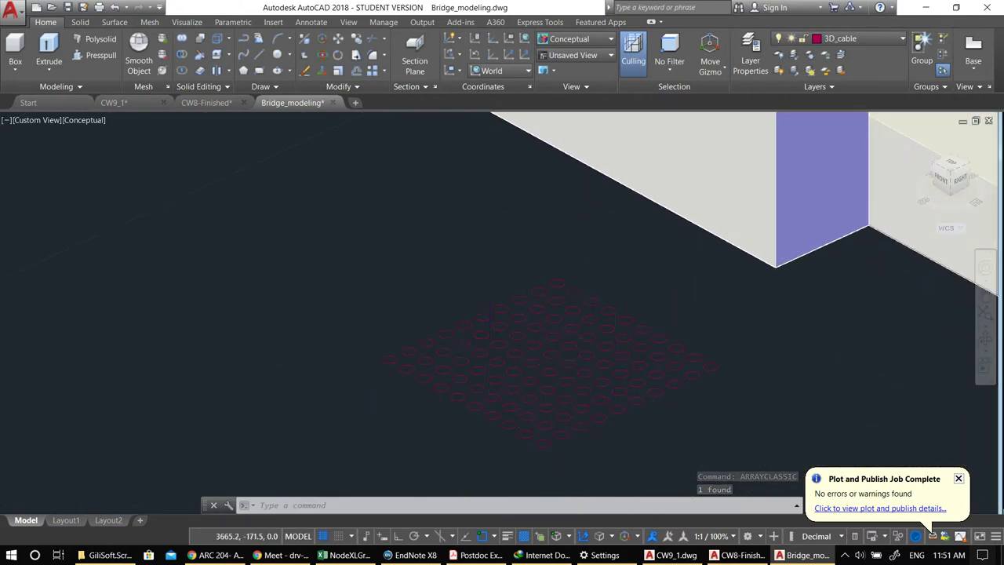
{"action": "scroll", "coordinate": [488, 338], "scroll_direction": "down", "scroll_amount": 5}
{"action": "middle_click_drag", "start_coordinate": [549, 316], "coordinate": [417, 381]}
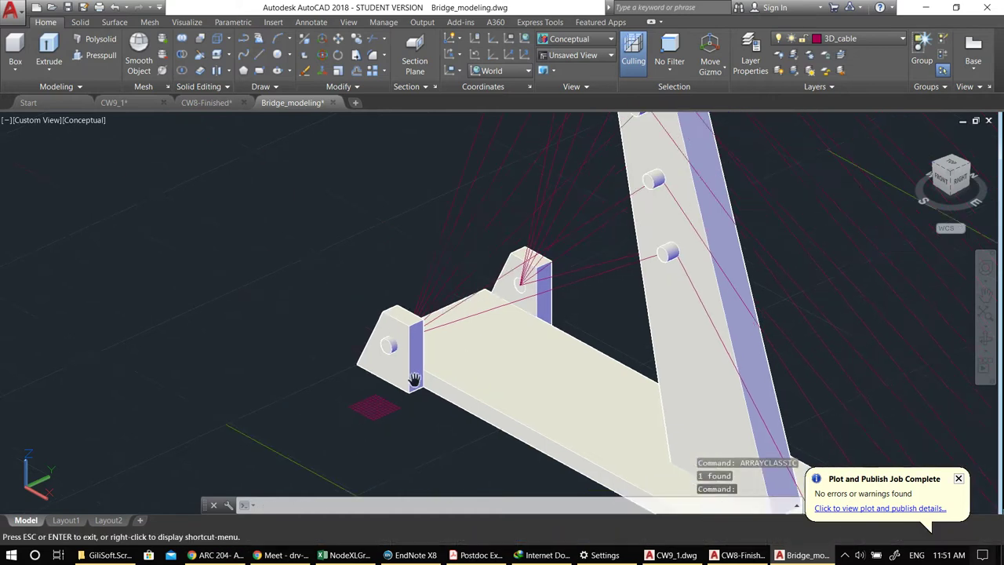
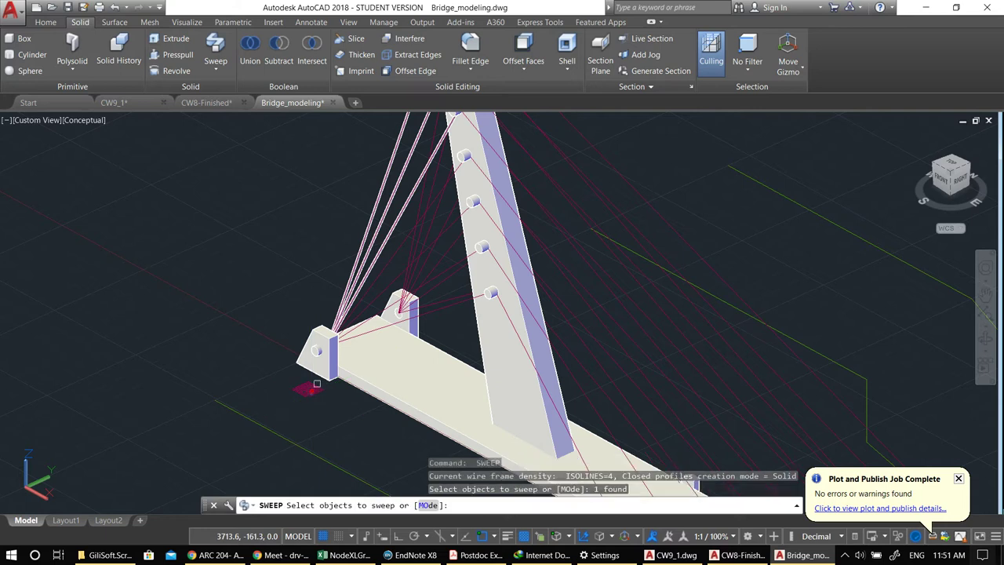
{"action": "key", "text": "Return"}
{"action": "left_click", "coordinate": [394, 261]}
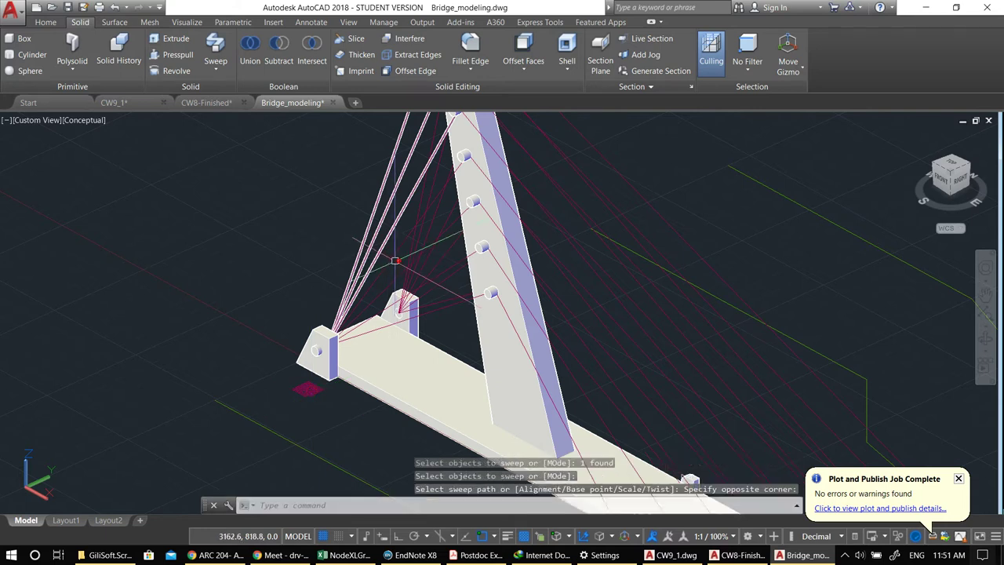
{"action": "key", "text": "Escape"}
- Sweep one circle of the array along the near-side cable line from the end anchor to the fourth pylon cylinder from the top
{"action": "type", "text": "sweep"}
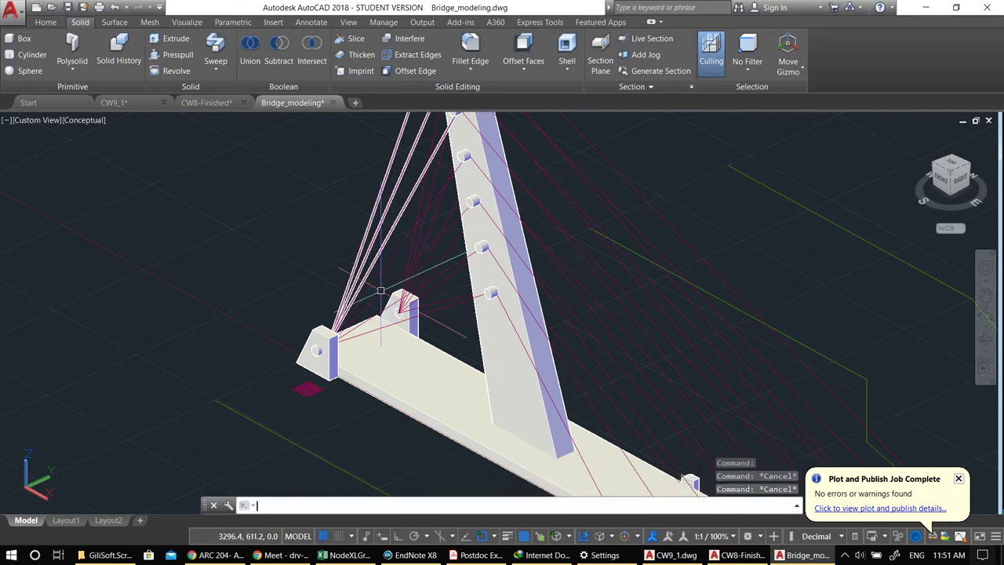
{"action": "key", "text": "Return"}
{"action": "left_click", "coordinate": [311, 389]}
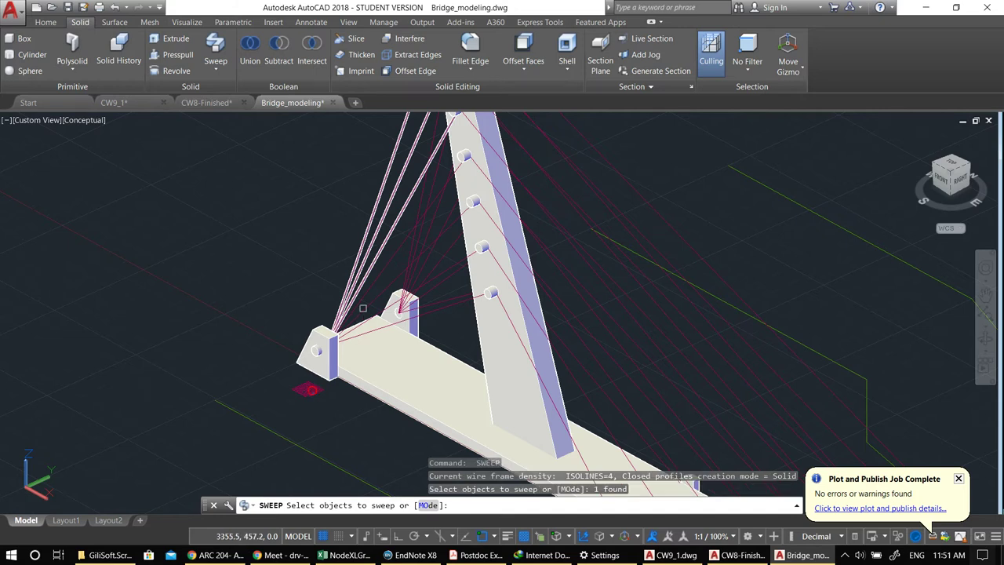
{"action": "key", "text": "Return"}
{"action": "left_click", "coordinate": [371, 287]}
{"action": "key", "text": "Return"}
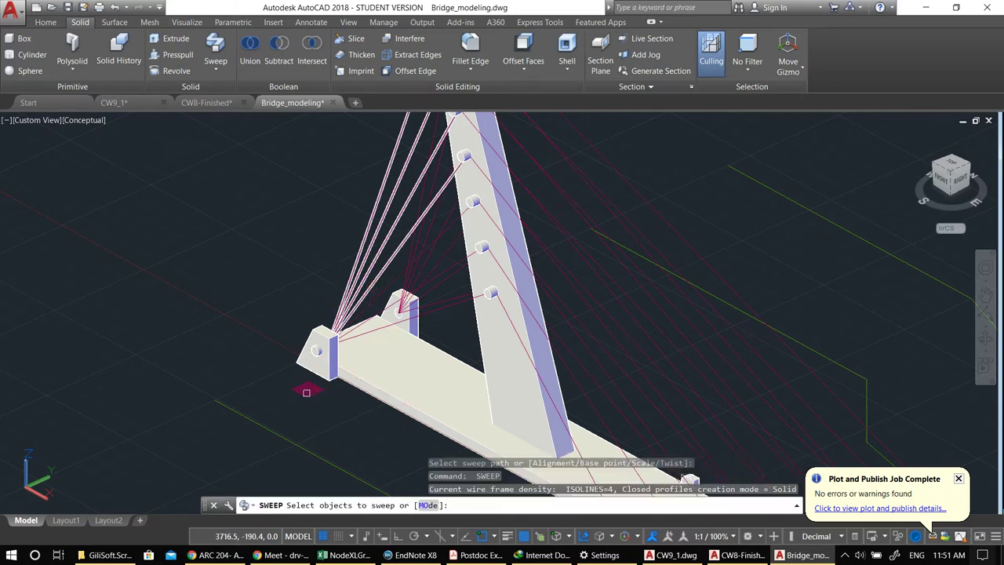
{"action": "left_click", "coordinate": [306, 393]}
{"action": "left_click", "coordinate": [383, 293]}
{"action": "key", "text": "Return"}
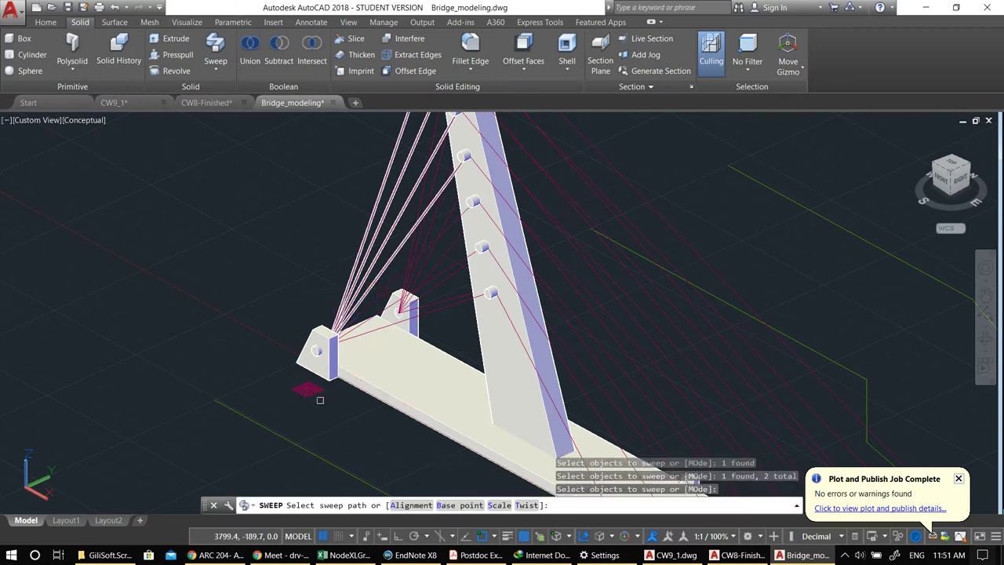
{"action": "key", "text": "Escape"}
- Sweep one array circle each along the near-side cable lines from the end anchor to the fifth and sixth pylon cylinders
{"action": "key", "text": "Return"}
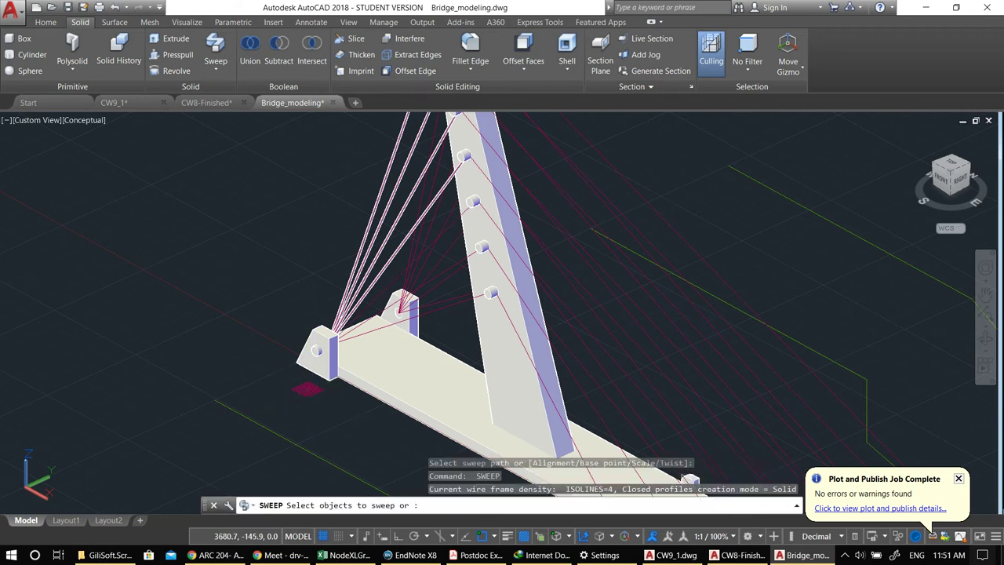
{"action": "left_click", "coordinate": [308, 387]}
{"action": "key", "text": "Return"}
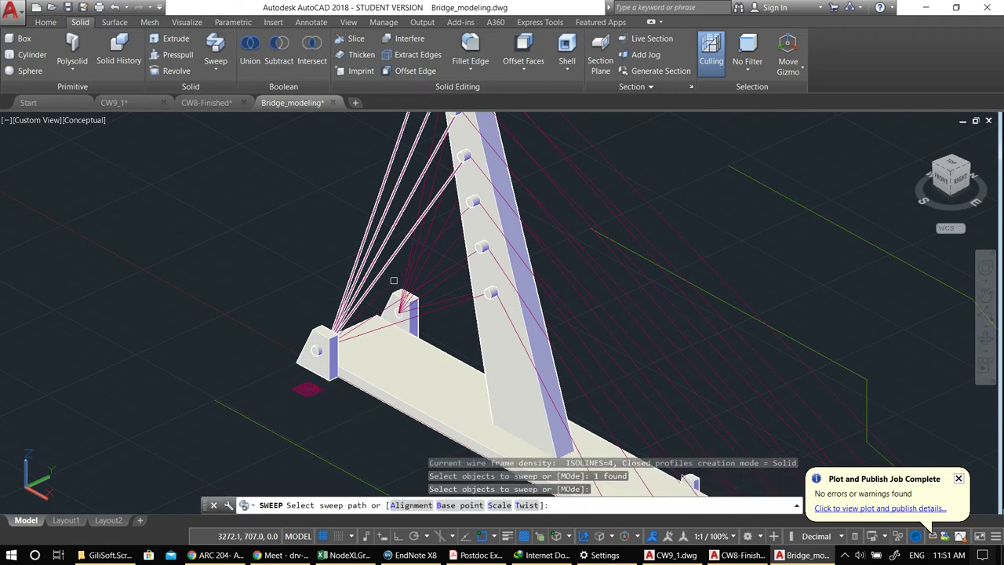
{"action": "key", "text": "Escape"}
{"action": "key", "text": "Return"}
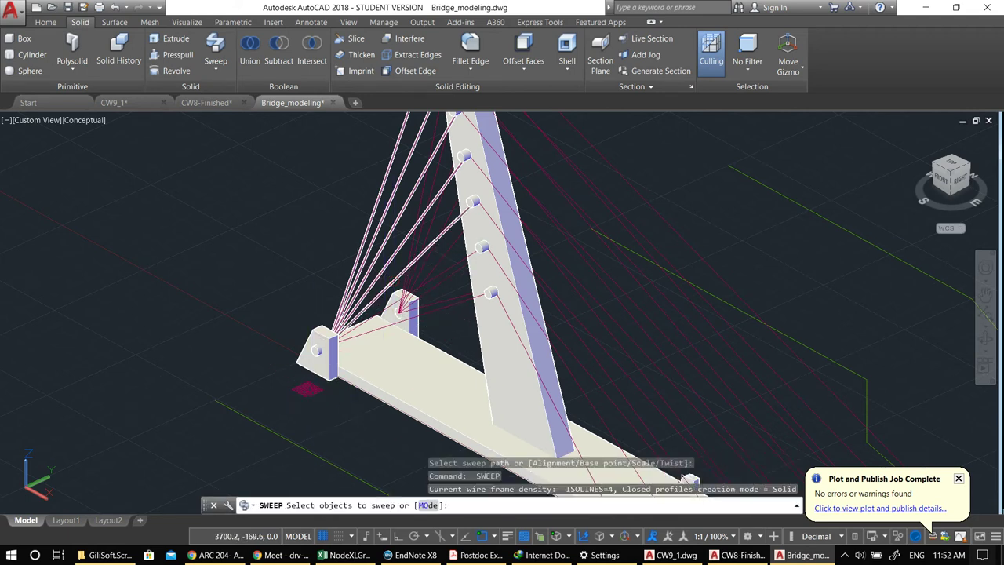
{"action": "left_click", "coordinate": [308, 390]}
{"action": "key", "text": "Return"}
{"action": "key", "text": "Escape"}
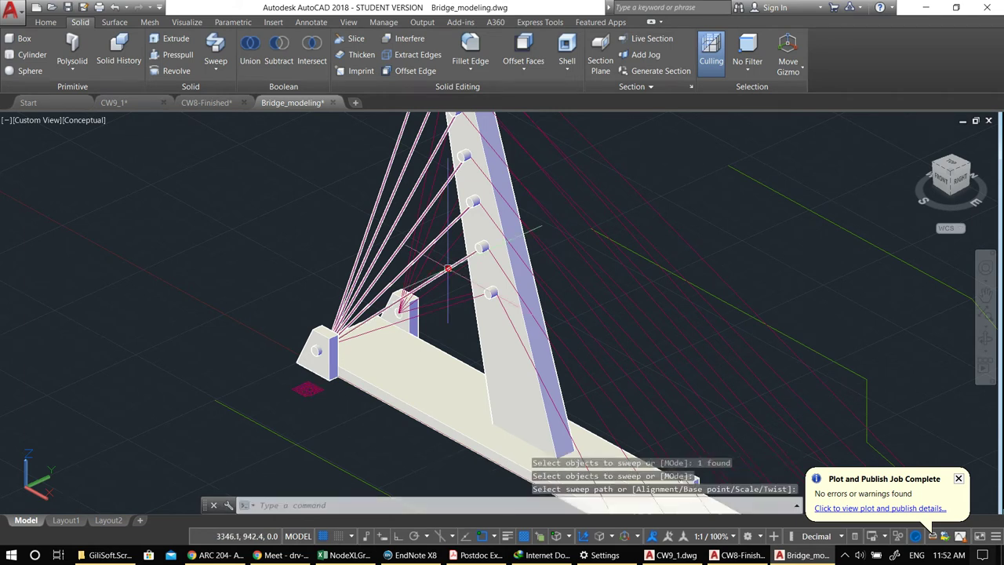
- Sweep another array circle along the cable line from the near end anchor to the lowest pylon cylinder
{"action": "key", "text": "Return"}
{"action": "left_click", "coordinate": [312, 393]}
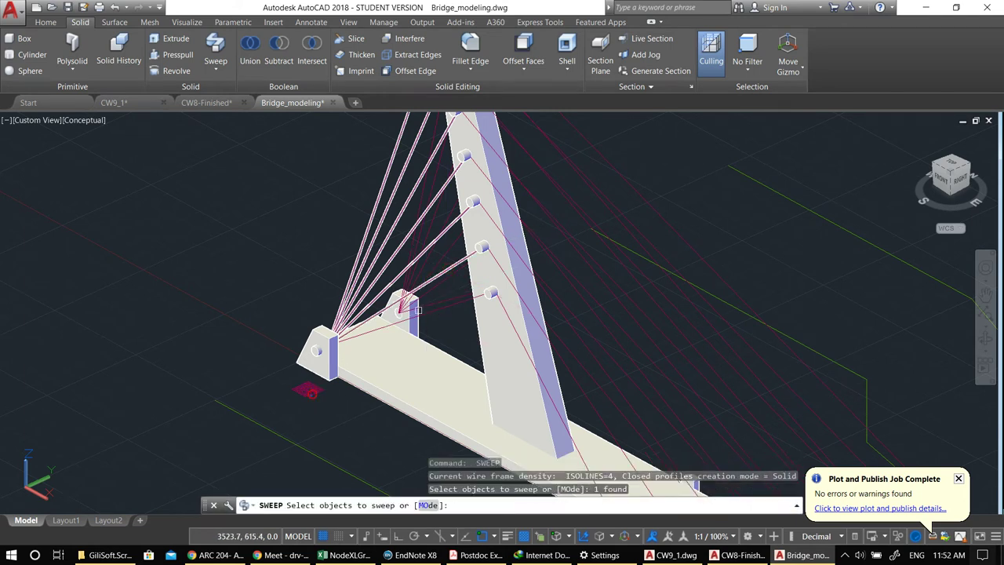
{"action": "key", "text": "Return"}
{"action": "key", "text": "Escape"}
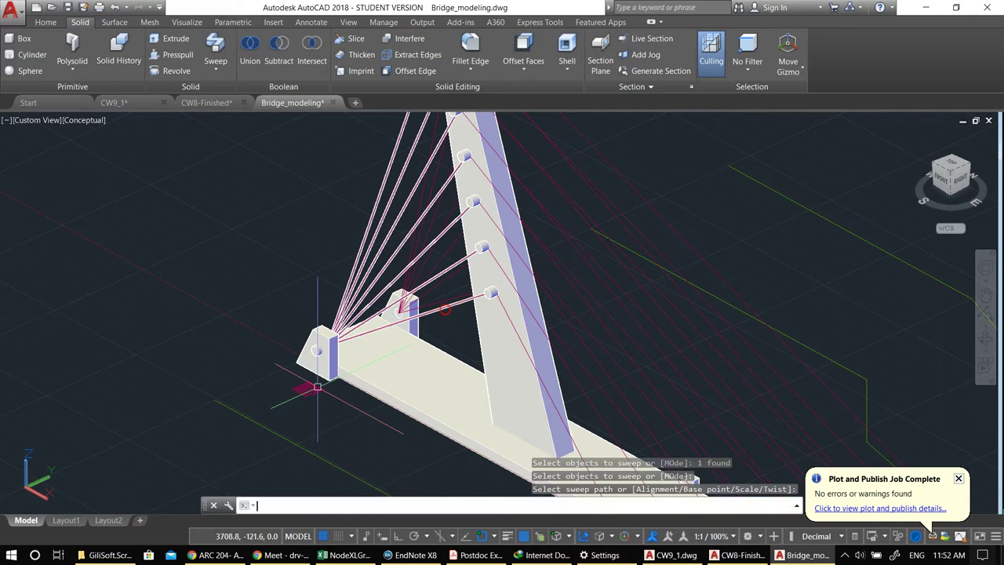
- Sweep an array circle along the cable line from the lowest pylon cylinder down to the first near-side plate on the deck
{"action": "key", "text": "Return"}
{"action": "left_click", "coordinate": [310, 391]}
{"action": "key", "text": "Return"}
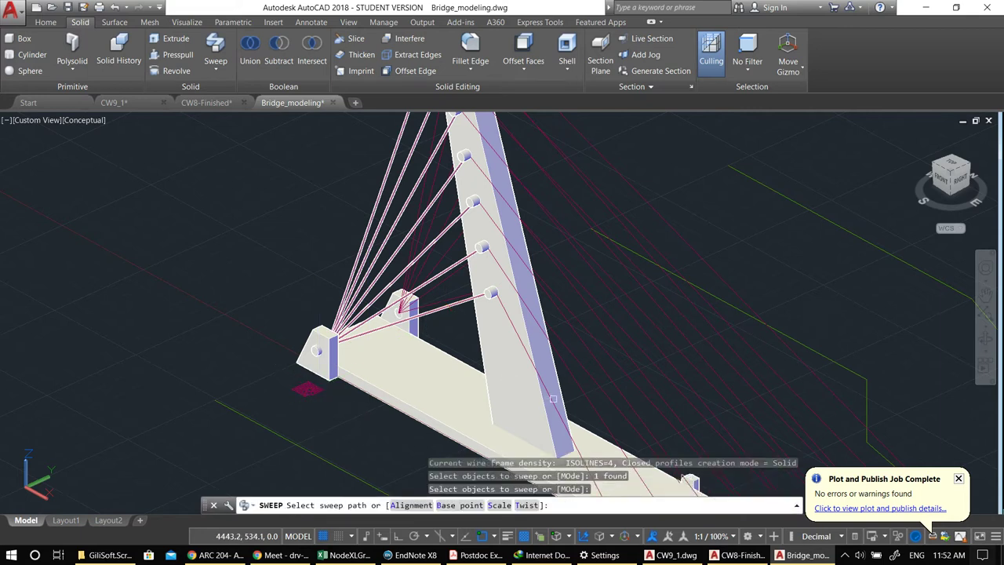
{"action": "left_click", "coordinate": [553, 400]}
{"action": "scroll", "coordinate": [554, 399], "scroll_direction": "down", "scroll_amount": 4}
{"action": "middle_click_drag", "start_coordinate": [553, 400], "coordinate": [480, 369]}
{"action": "scroll", "coordinate": [475, 349], "scroll_direction": "up", "scroll_amount": 2}
- Sweep one array circle each along the near-side deck cable lines from the sixth and fifth pylon cylinders from the top
{"action": "key", "text": "Return"}
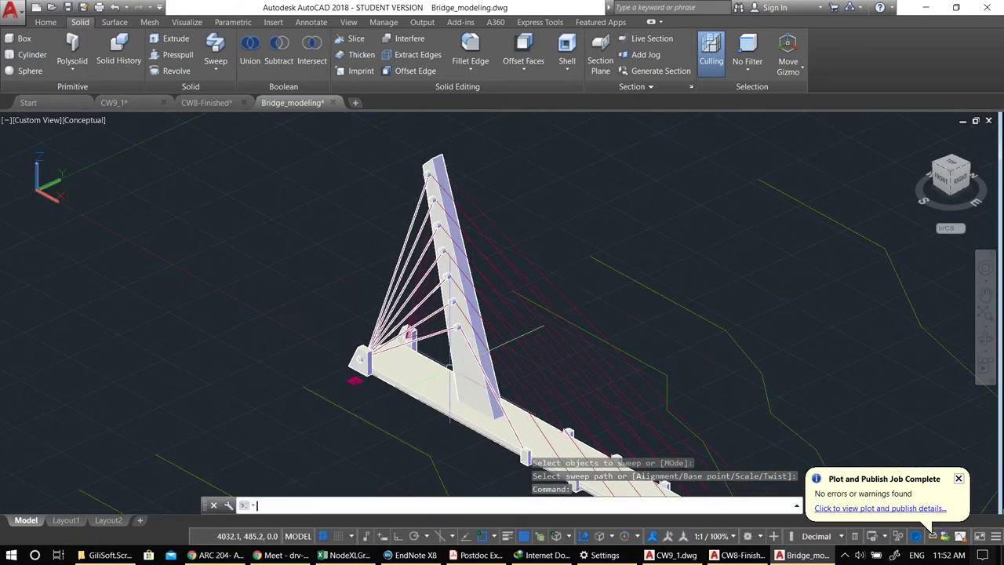
{"action": "left_click", "coordinate": [355, 381]}
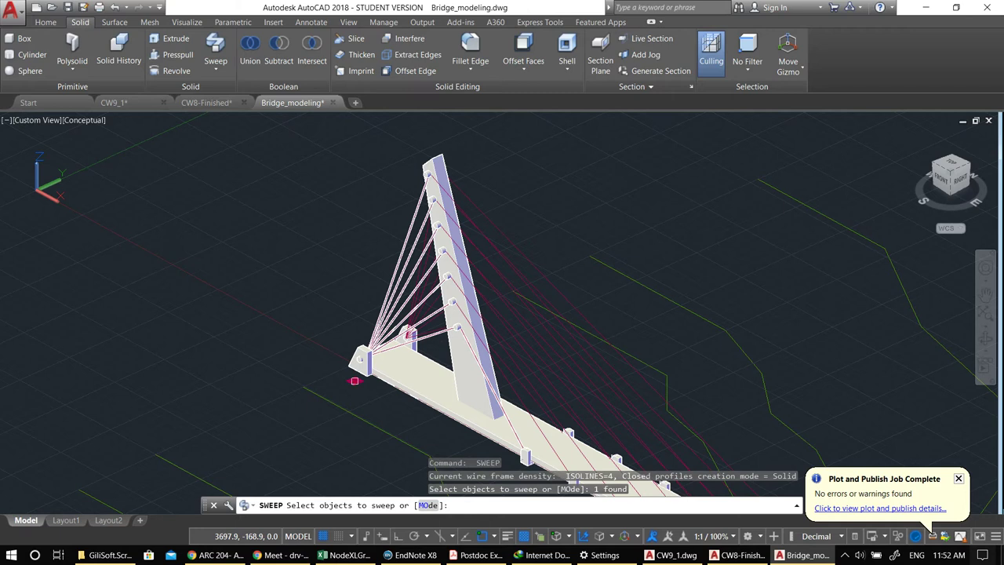
{"action": "key", "text": "Return"}
{"action": "left_click", "coordinate": [510, 386]}
{"action": "key", "text": "Return"}
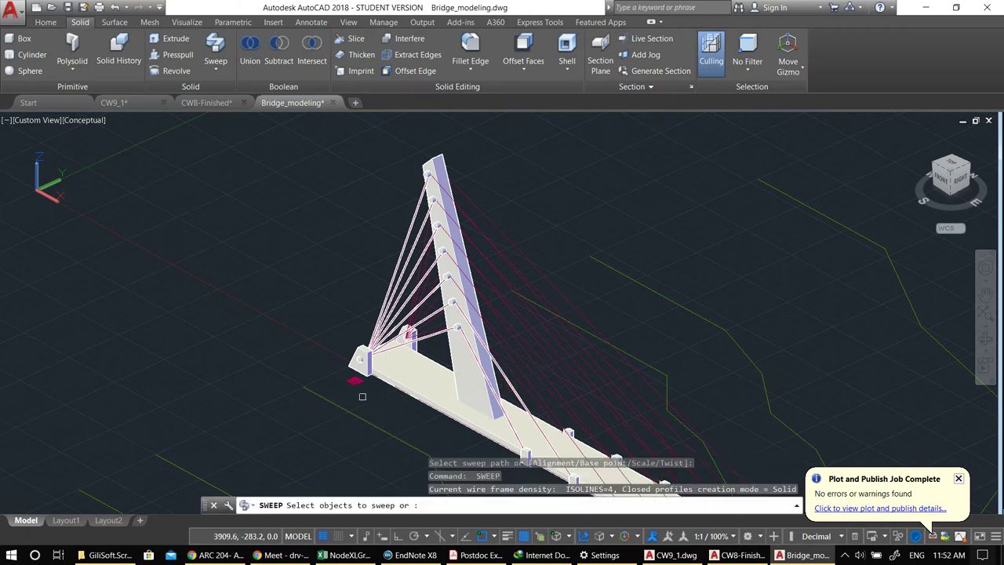
{"action": "left_click", "coordinate": [356, 383]}
{"action": "key", "text": "Return"}
{"action": "left_click", "coordinate": [353, 375]}
- Sweep one array circle each along the near-side deck cable lines from the fourth and third pylon cylinders from the top
{"action": "key", "text": "Return"}
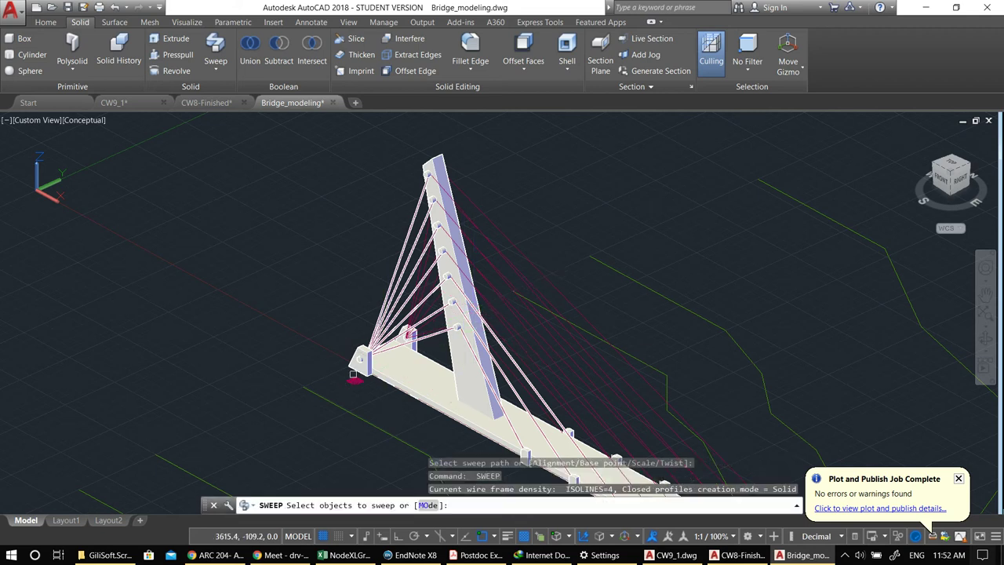
{"action": "left_click", "coordinate": [356, 382]}
{"action": "key", "text": "Return"}
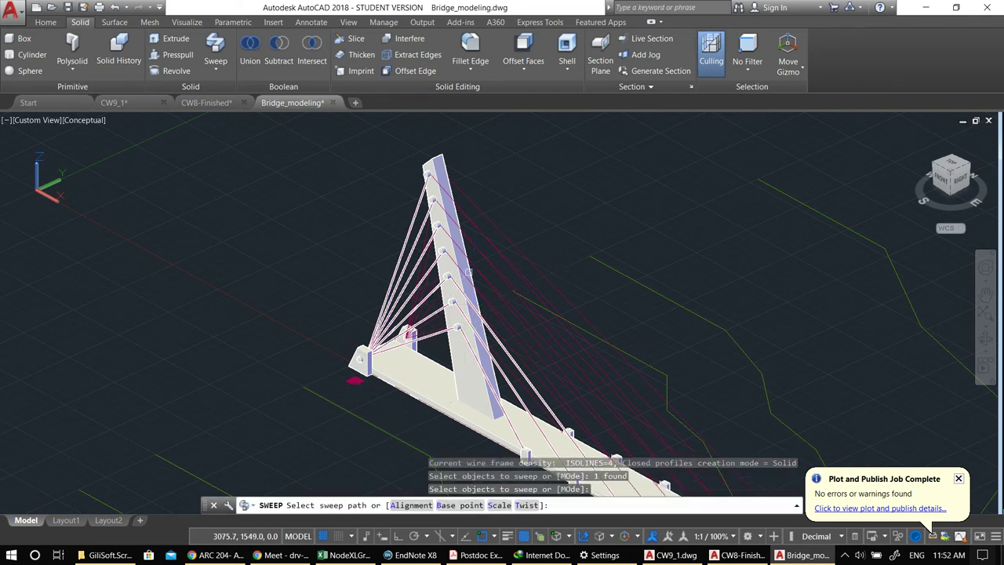
{"action": "left_click", "coordinate": [465, 275]}
{"action": "key", "text": "Return"}
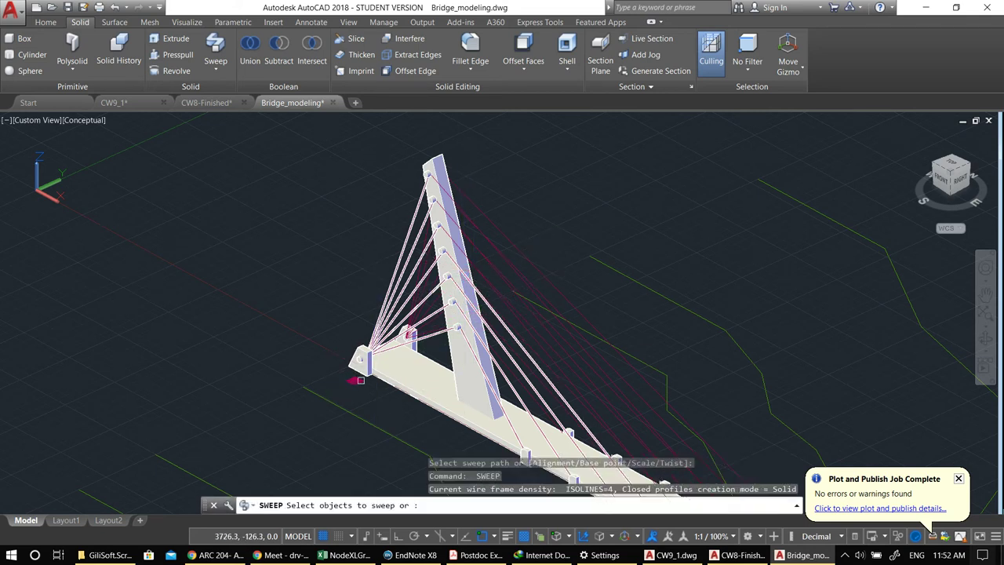
{"action": "left_click", "coordinate": [359, 380]}
{"action": "key", "text": "Return"}
{"action": "left_click", "coordinate": [457, 243]}
- Sweep an array circle along the near-side deck cable line from the second pylon cylinder from the top
{"action": "key", "text": "Return"}
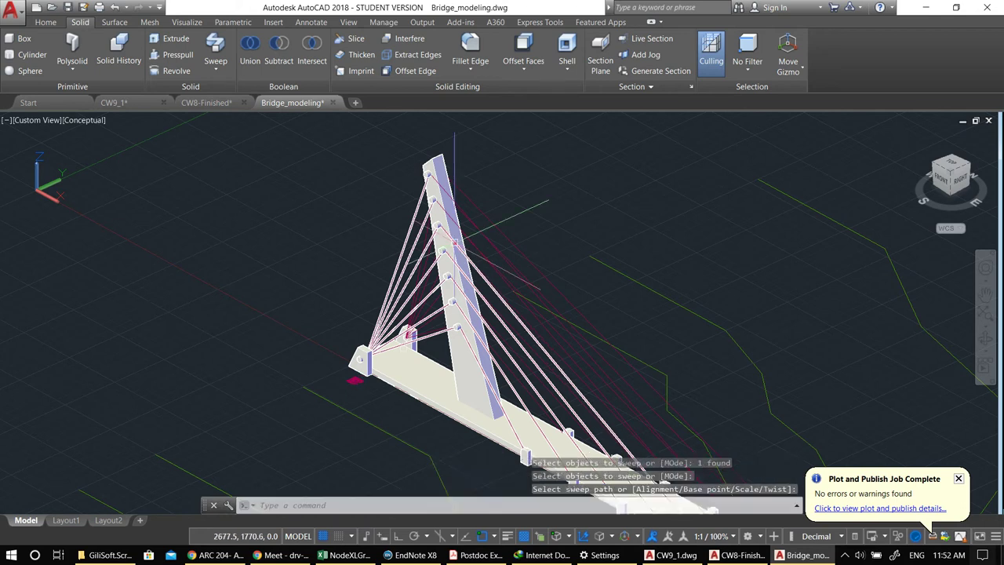
{"action": "left_click", "coordinate": [357, 379]}
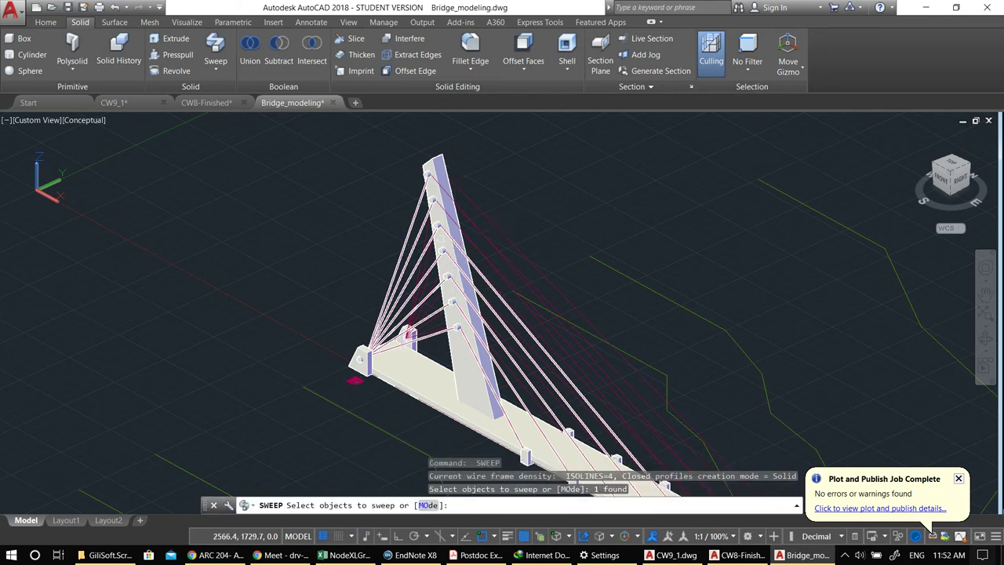
{"action": "key", "text": "Return"}
{"action": "left_click", "coordinate": [448, 213]}
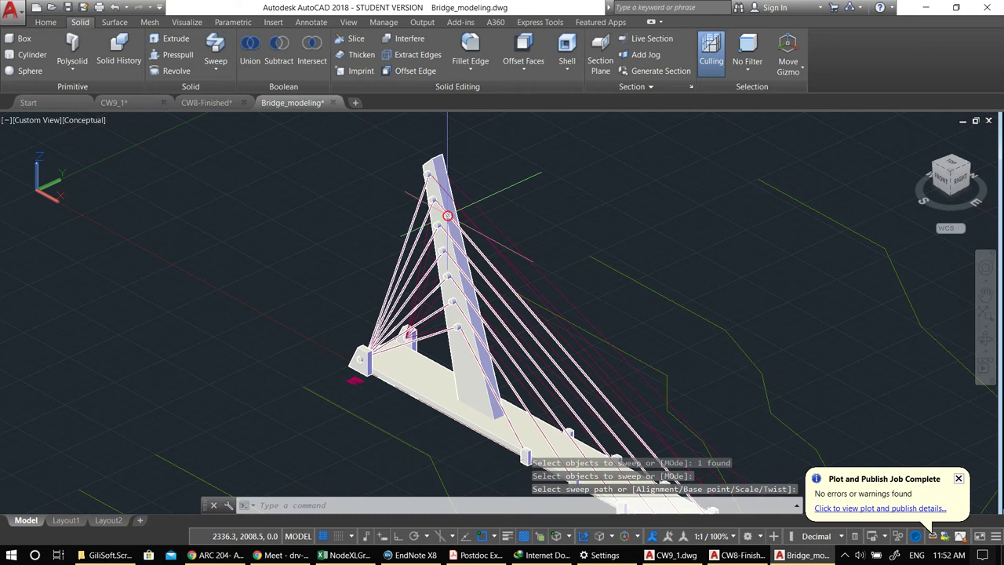
{"action": "key", "text": "Return"}
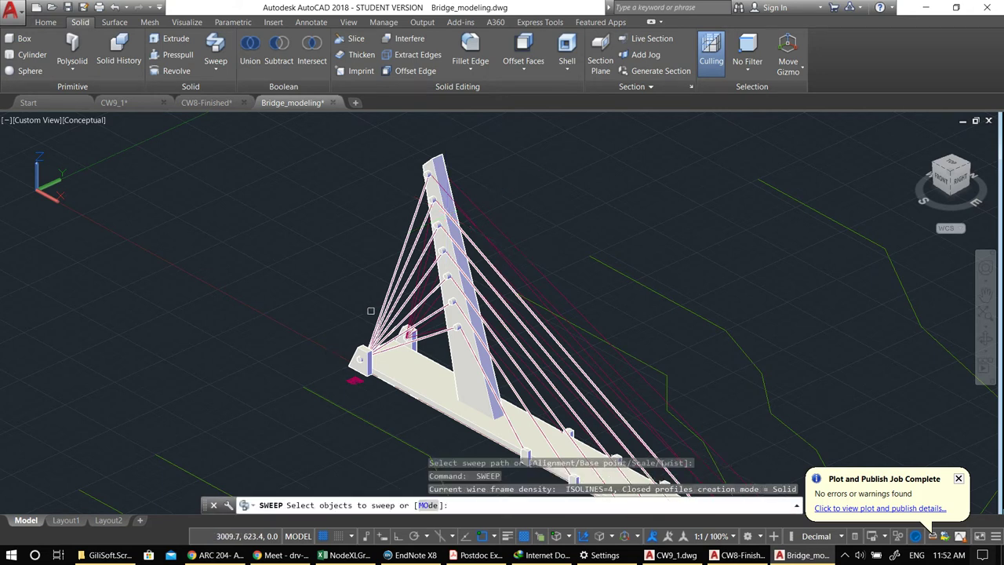
{"action": "left_click", "coordinate": [354, 382]}
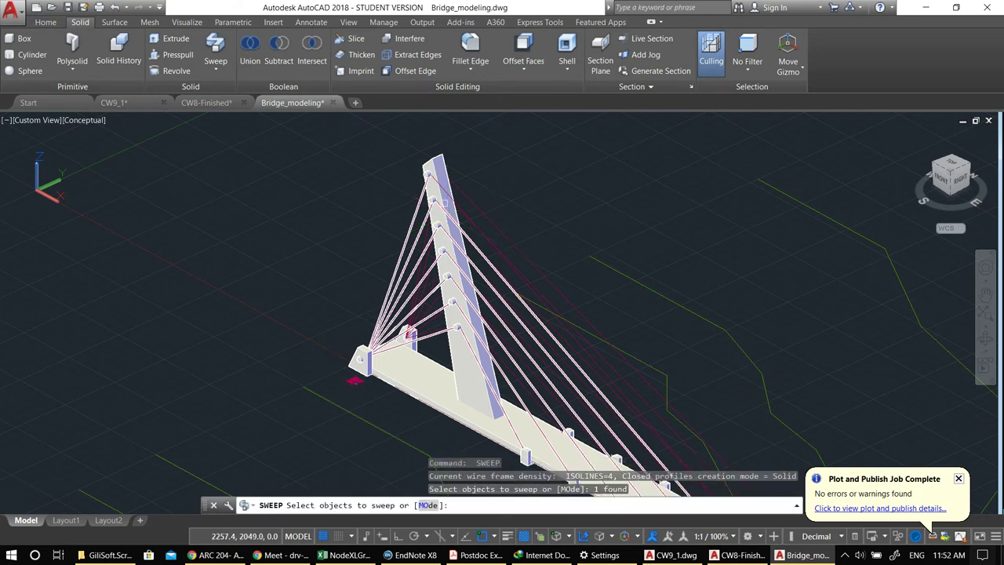
{"action": "left_click", "coordinate": [445, 191]}
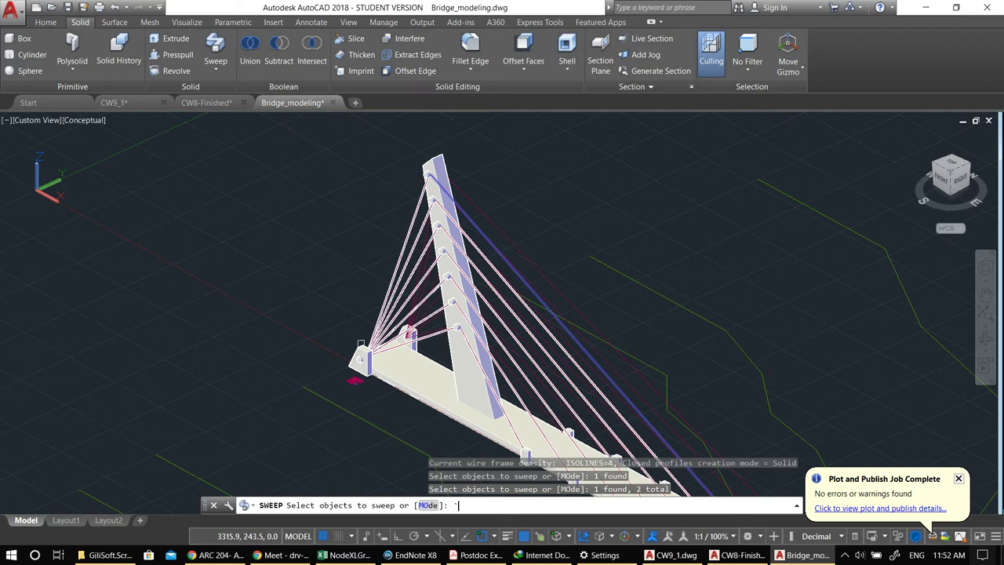
{"action": "key", "text": "Escape"}
- Sweep an array circle along the topmost near-side cable line running from the highest pylon cylinder down to the deck
{"action": "key", "text": "Return"}
{"action": "left_click", "coordinate": [353, 383]}
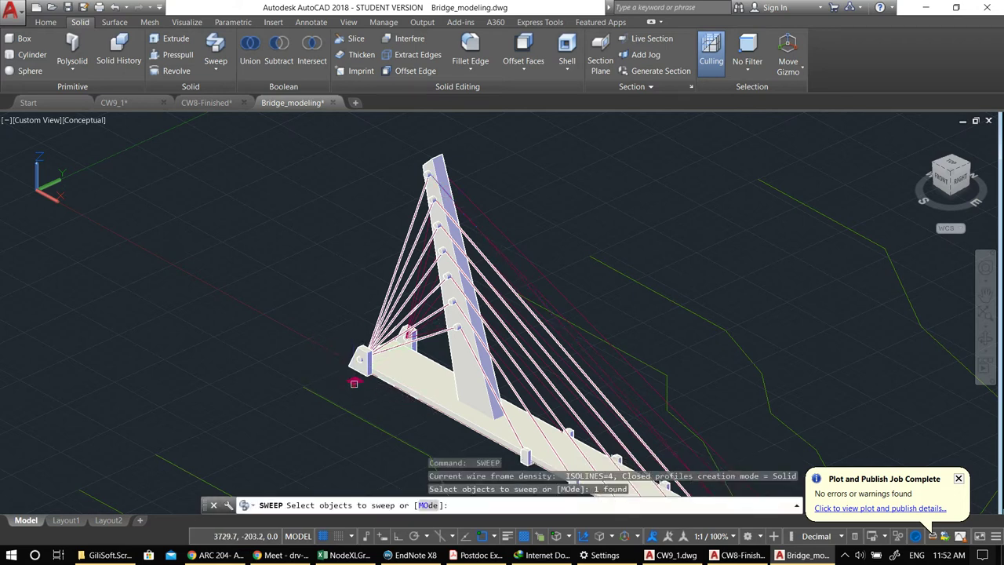
{"action": "key", "text": "Return"}
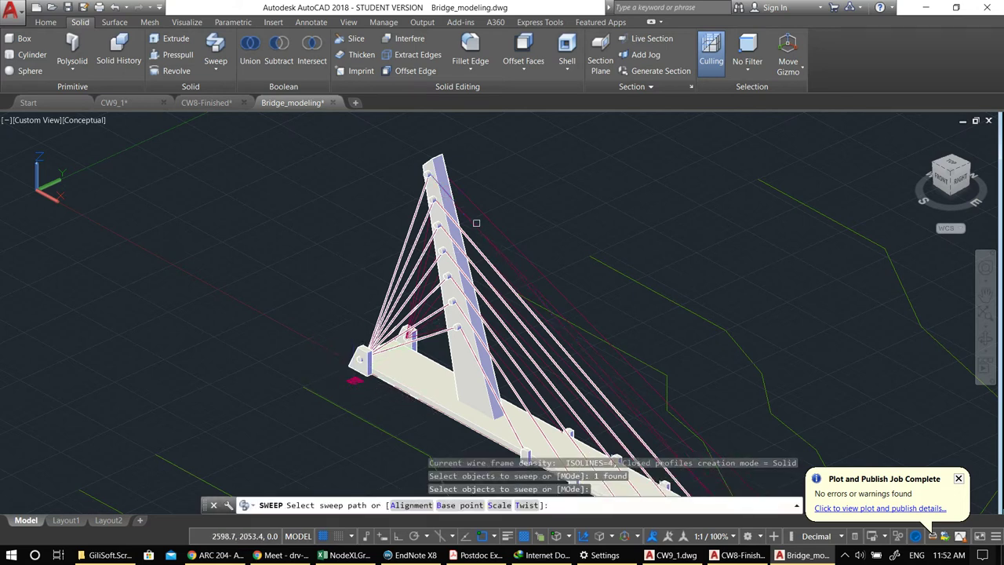
{"action": "left_click", "coordinate": [446, 192]}
{"action": "scroll", "coordinate": [446, 191], "scroll_direction": "down", "scroll_amount": 2}
{"action": "key", "text": "Escape"}
{"action": "key", "text": "Escape"}
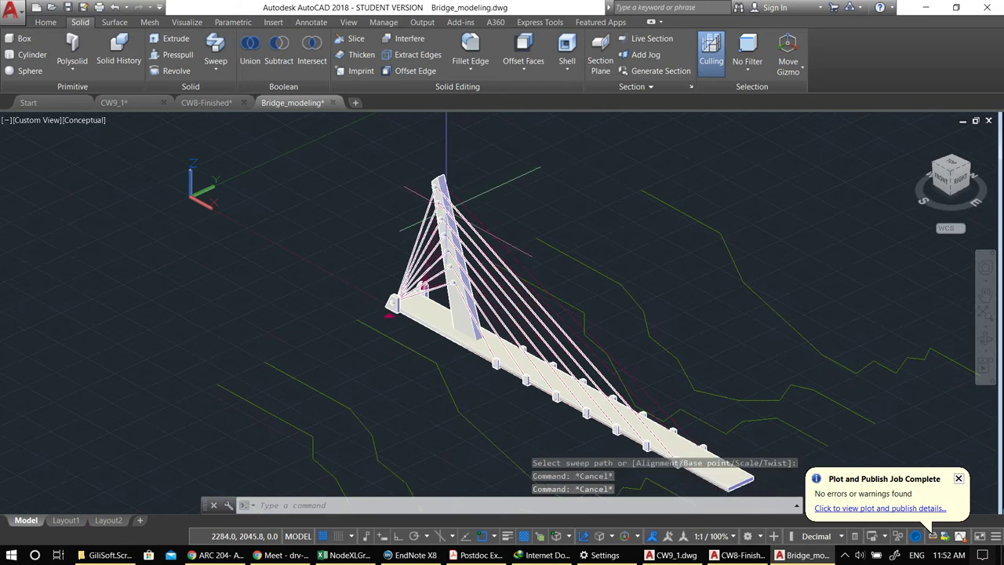
- Select the seven swept near-side cables between the end anchor and the pylon, using the top view to reach them
{"action": "scroll", "coordinate": [482, 365], "scroll_direction": "up", "scroll_amount": 5}
{"action": "scroll", "coordinate": [515, 321], "scroll_direction": "up", "scroll_amount": 4}
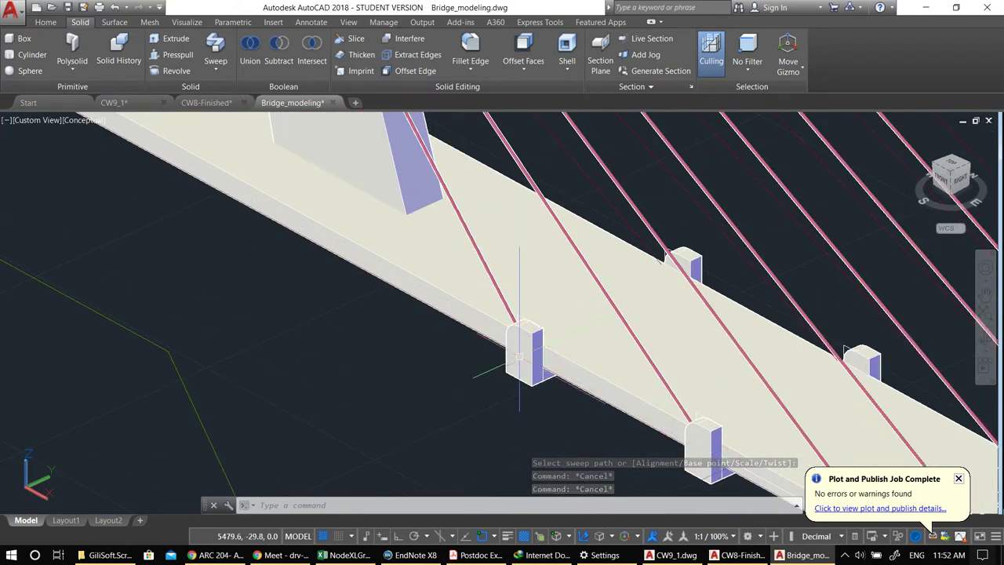
{"action": "scroll", "coordinate": [495, 345], "scroll_direction": "down", "scroll_amount": 4}
{"action": "middle_click_drag", "start_coordinate": [431, 239], "coordinate": [424, 338]}
{"action": "key", "text": "Escape"}
{"action": "key", "text": "Escape"}
{"action": "scroll", "coordinate": [395, 260], "scroll_direction": "up", "scroll_amount": 2}
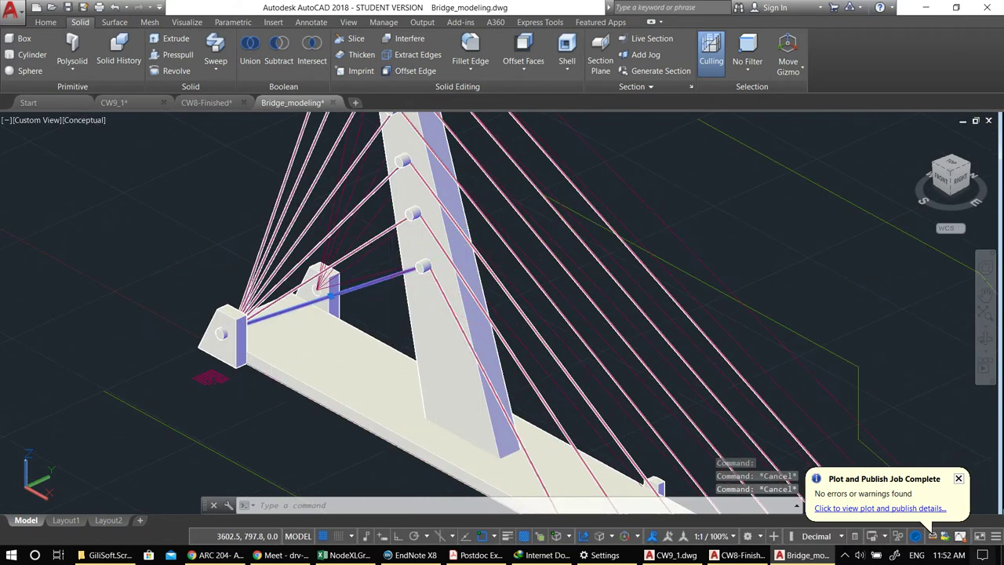
{"action": "left_click", "coordinate": [360, 287]}
{"action": "middle_click_drag", "start_coordinate": [356, 259], "coordinate": [407, 365]}
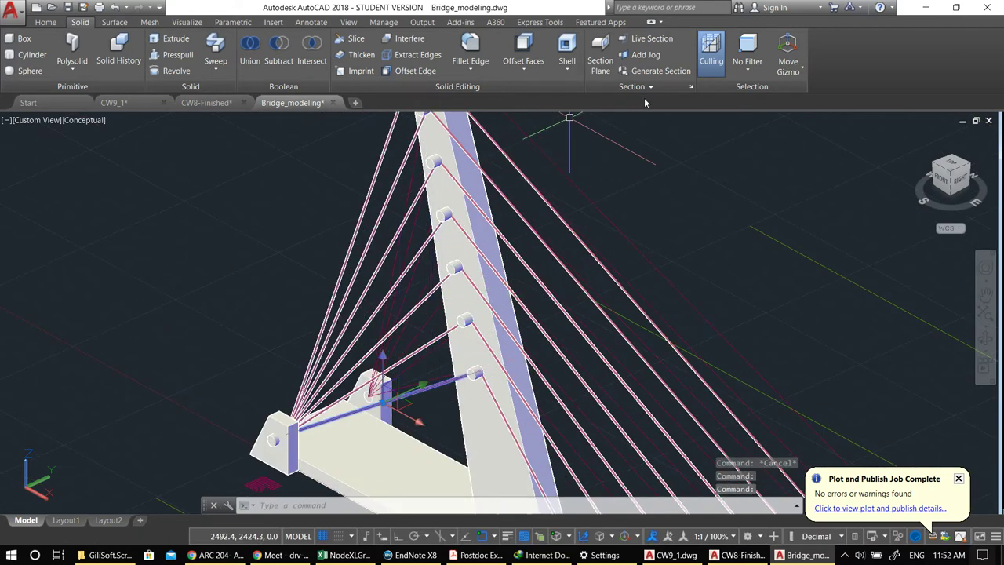
{"action": "left_click", "coordinate": [953, 166]}
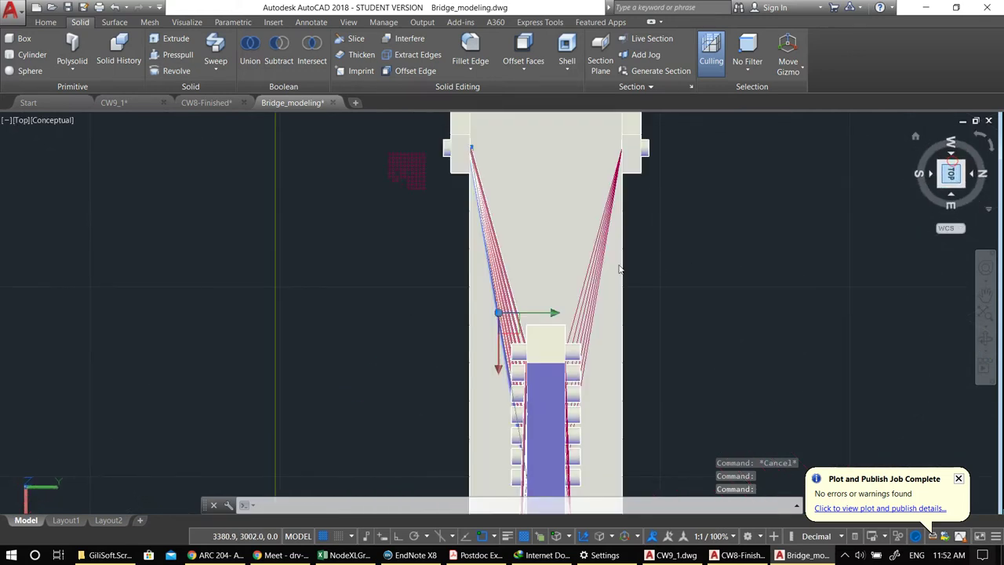
{"action": "scroll", "coordinate": [501, 354], "scroll_direction": "up", "scroll_amount": 5}
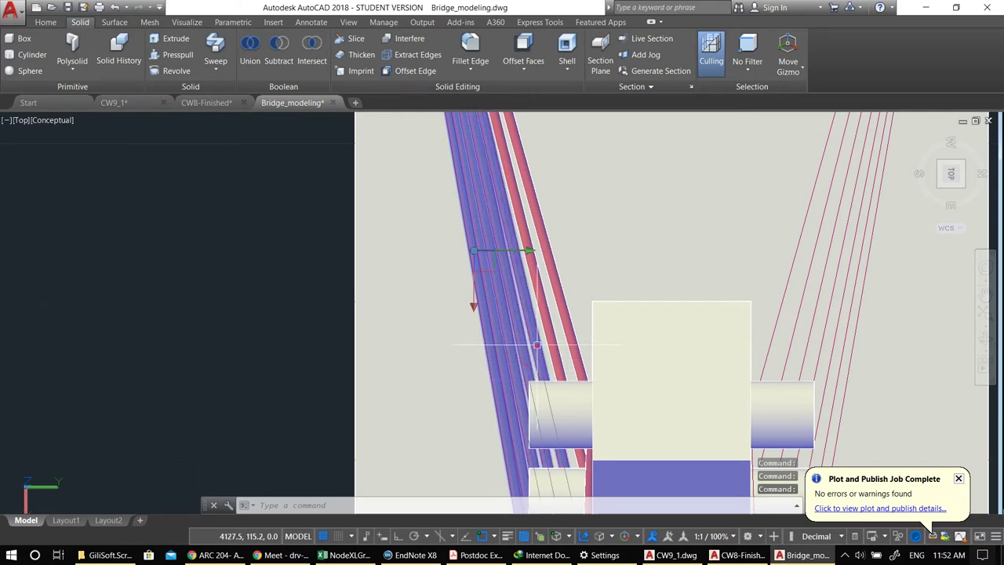
{"action": "scroll", "coordinate": [568, 317], "scroll_direction": "down", "scroll_amount": 2}
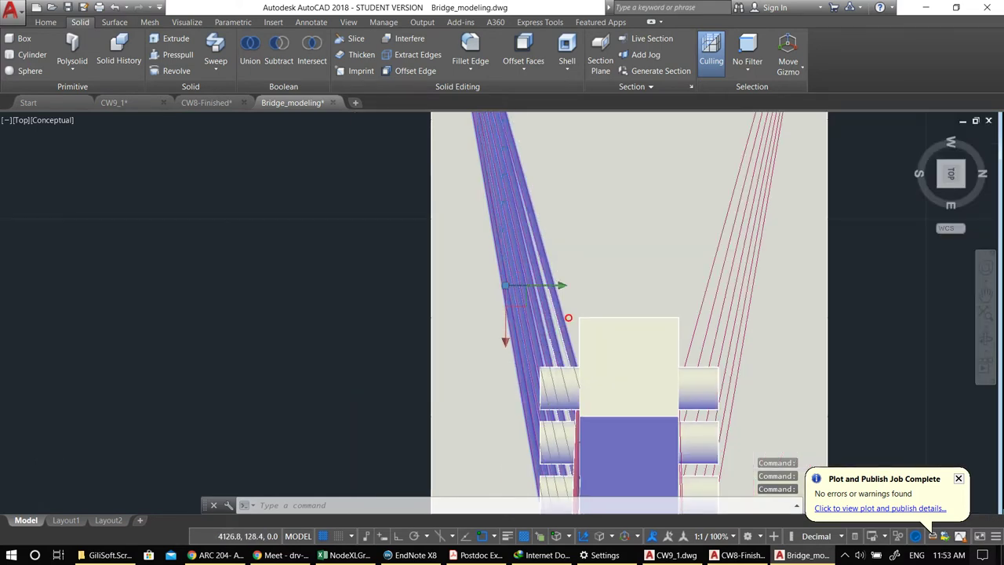
- Add the seven swept near-side cables running from the pylon down to the deck plates to the selection
{"action": "middle_click_drag", "start_coordinate": [549, 395], "coordinate": [559, 285]}
{"action": "middle_click_drag", "start_coordinate": [579, 431], "coordinate": [579, 250]}
{"action": "middle_click_drag", "start_coordinate": [572, 367], "coordinate": [590, 180]}
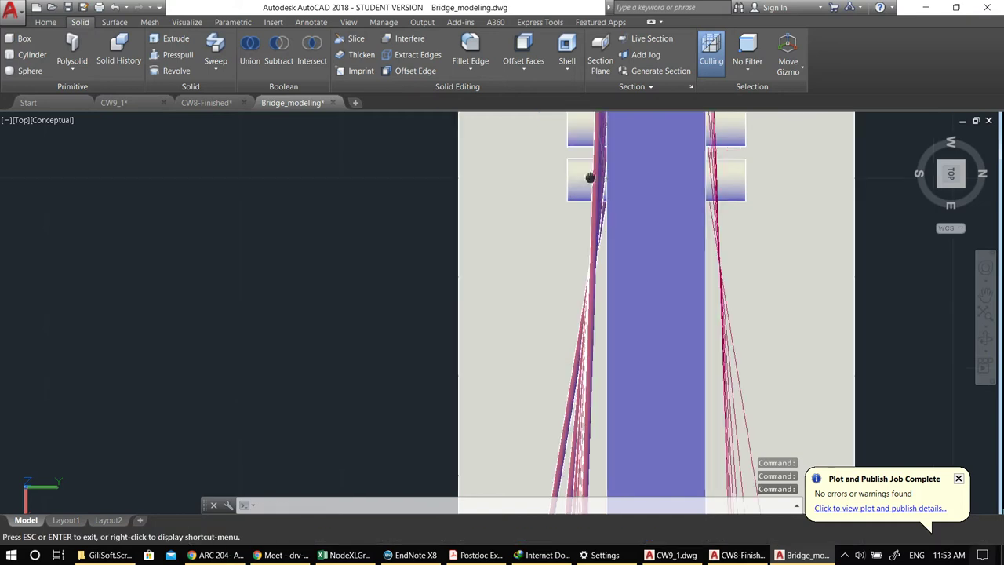
{"action": "middle_click_drag", "start_coordinate": [594, 456], "coordinate": [589, 321]}
{"action": "scroll", "coordinate": [598, 384], "scroll_direction": "up", "scroll_amount": 3}
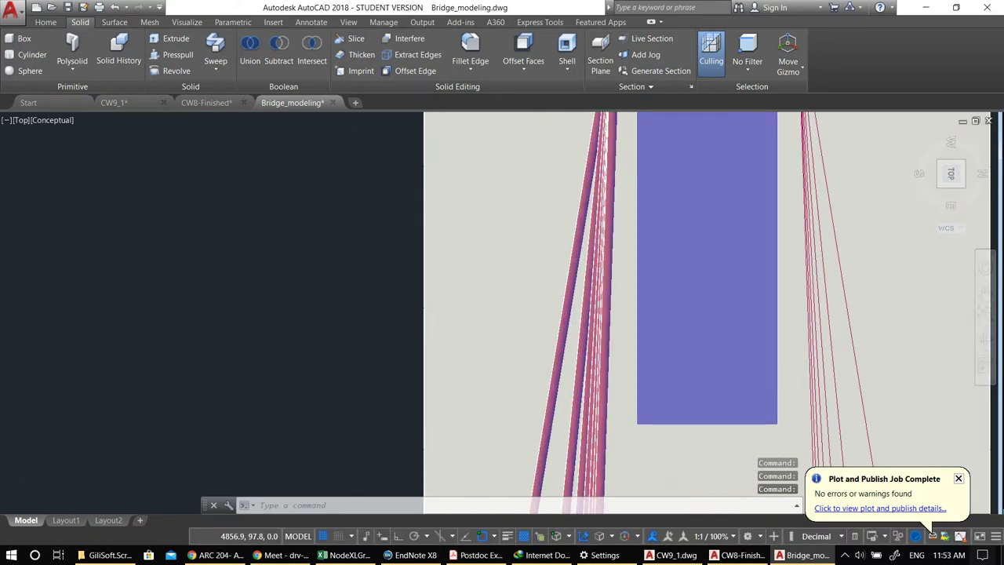
{"action": "scroll", "coordinate": [614, 385], "scroll_direction": "up", "scroll_amount": 2}
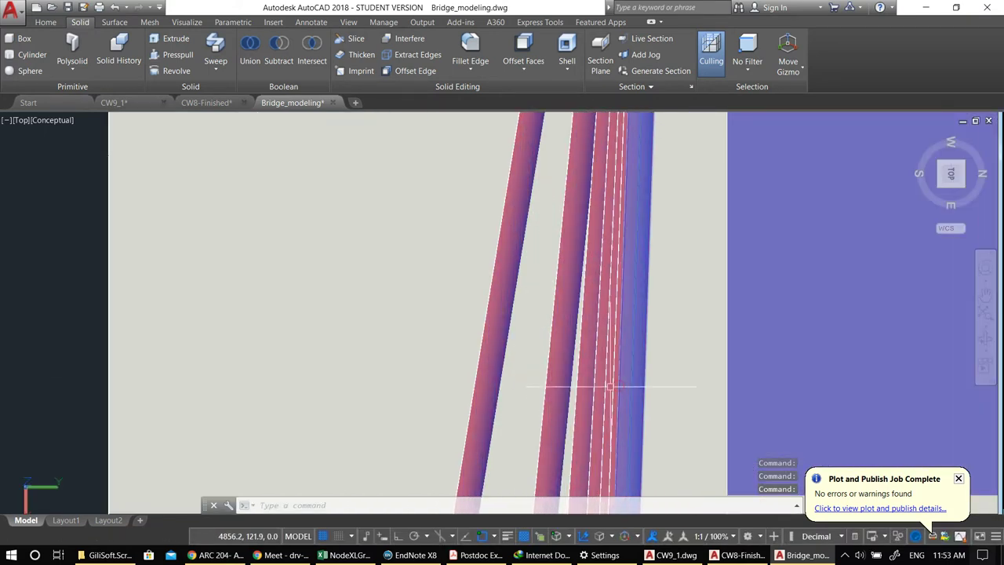
{"action": "left_click", "coordinate": [601, 381]}
{"action": "left_click", "coordinate": [587, 376]}
{"action": "left_click", "coordinate": [566, 362]}
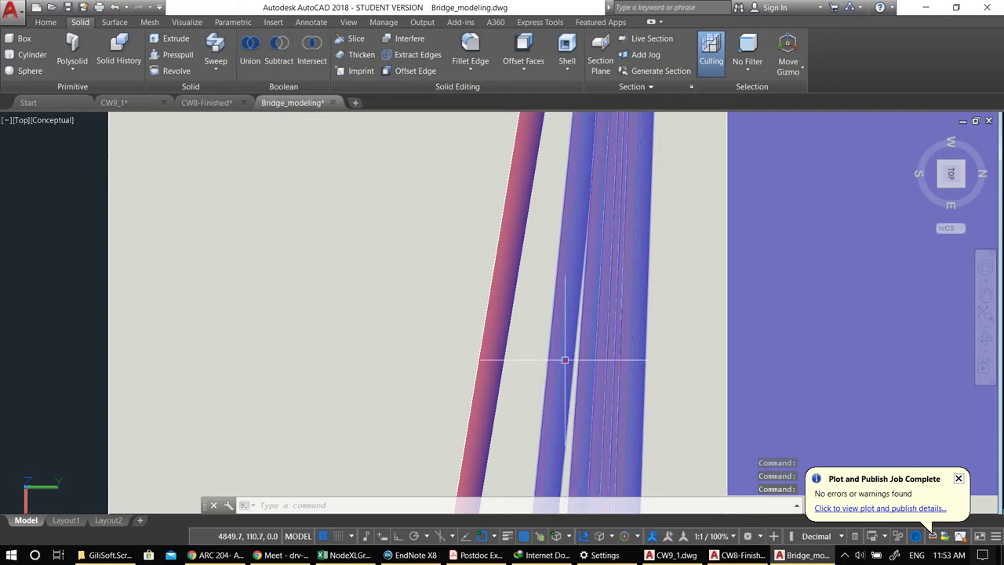
{"action": "scroll", "coordinate": [603, 297], "scroll_direction": "down", "scroll_amount": 6}
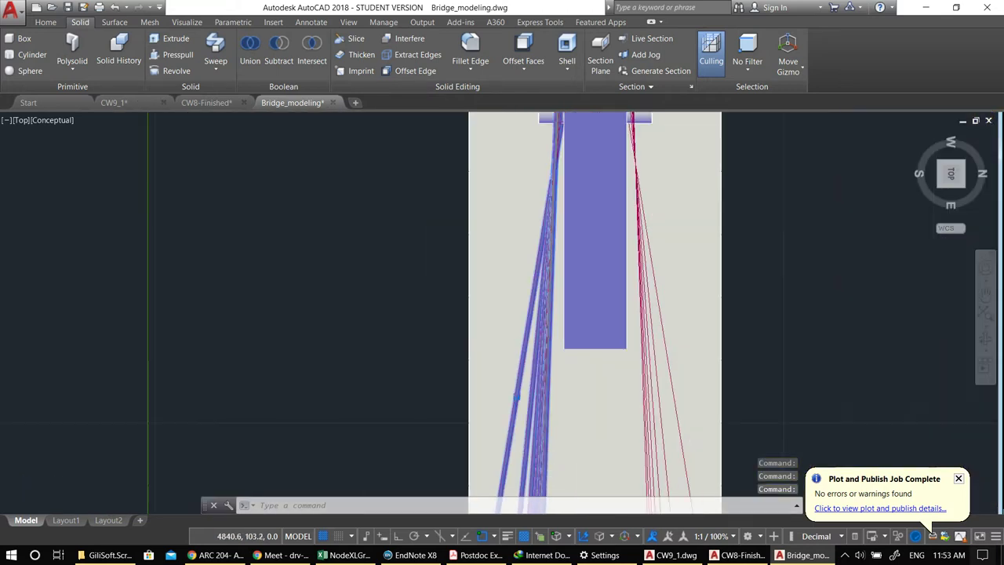
- Mirror the selected cables about the pylon's lengthwise centreline with Ortho on, keeping the source objects
{"action": "type", "text": "mi"}
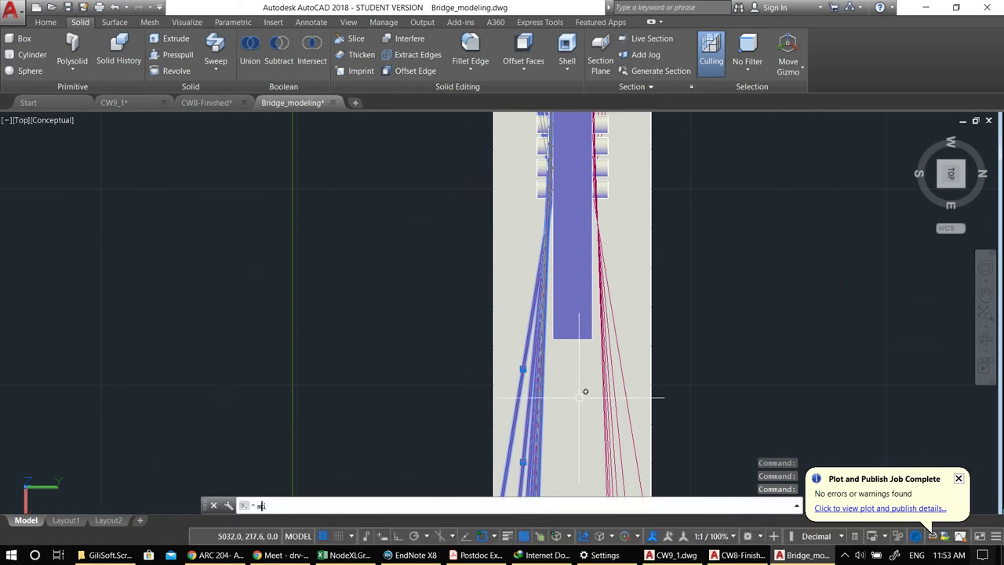
{"action": "key", "text": "Return"}
{"action": "middle_click_drag", "start_coordinate": [575, 282], "coordinate": [561, 466]}
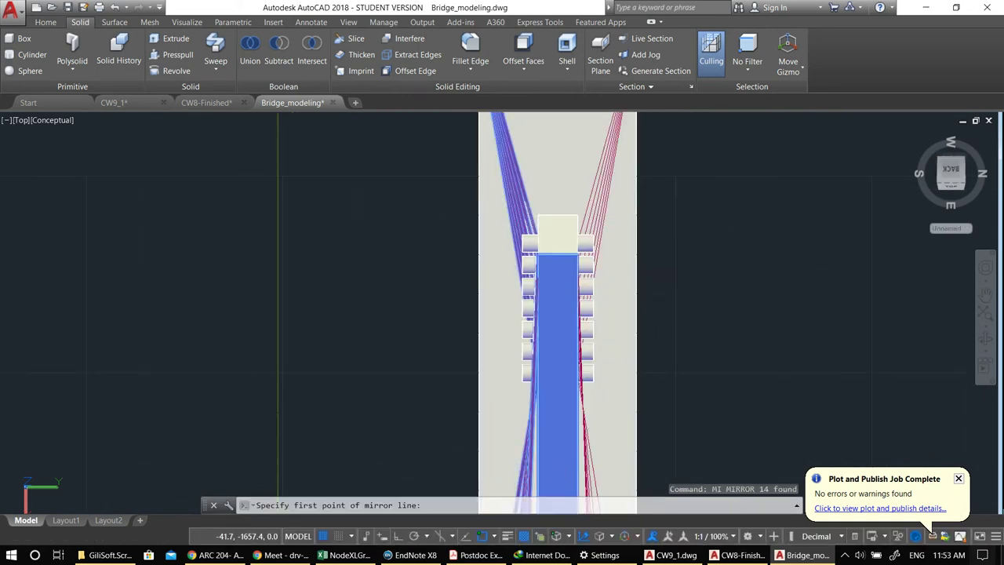
{"action": "left_click", "coordinate": [559, 253]}
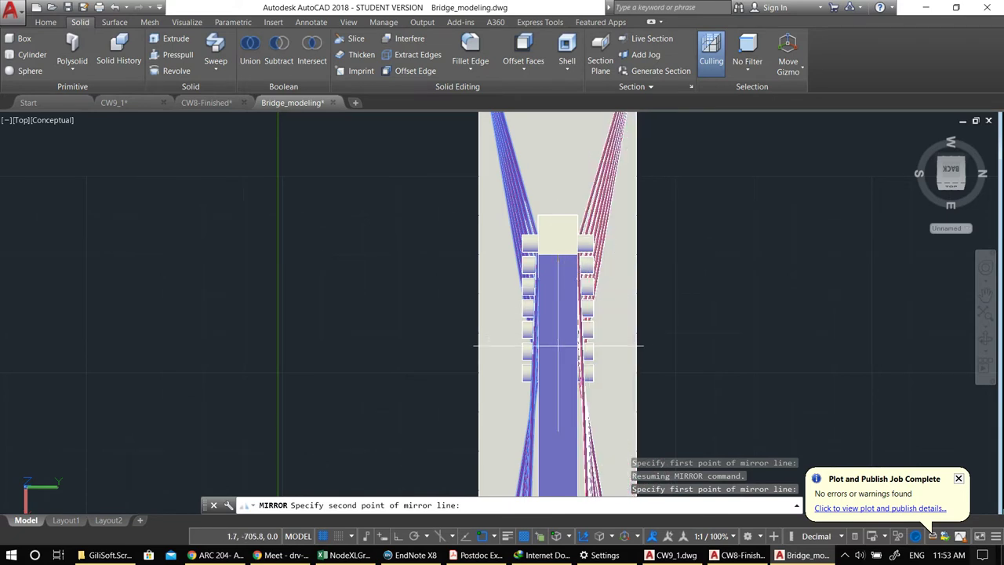
{"action": "key", "text": "F8"}
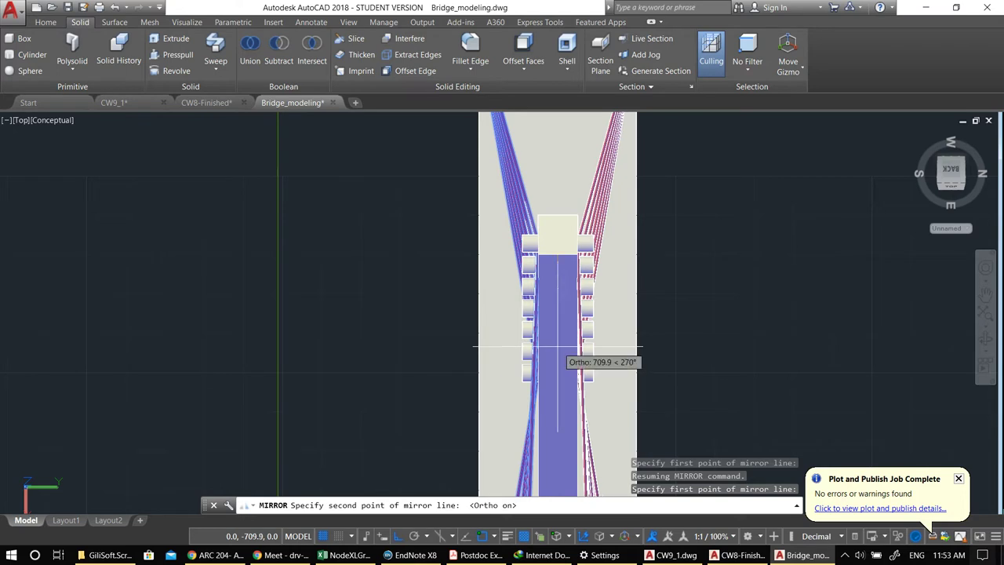
{"action": "left_click", "coordinate": [552, 366]}
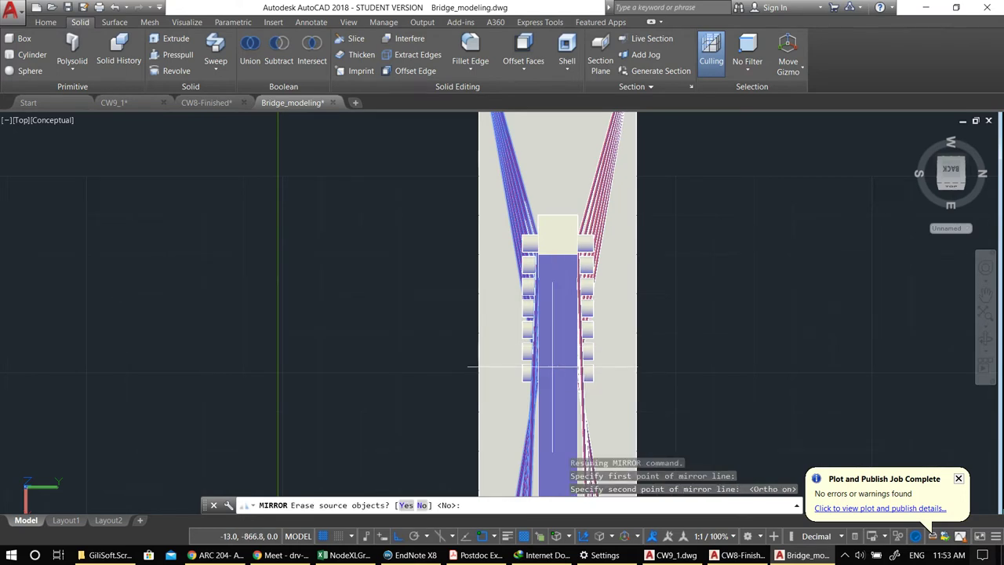
{"action": "key", "text": "Return"}
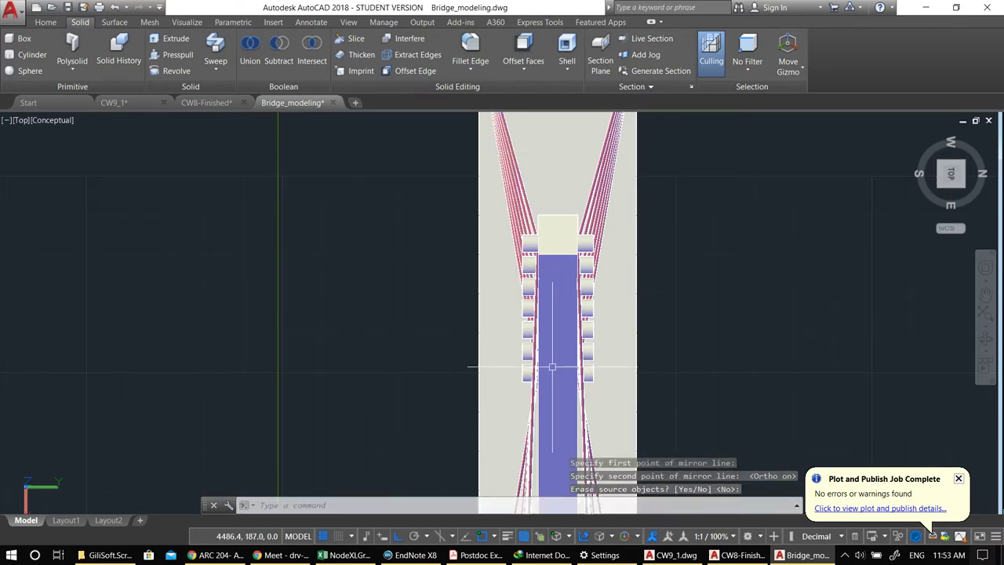
- Return to the home view and examine the swept cables on both sides of the bridge in 3D
{"action": "left_click", "coordinate": [916, 139]}
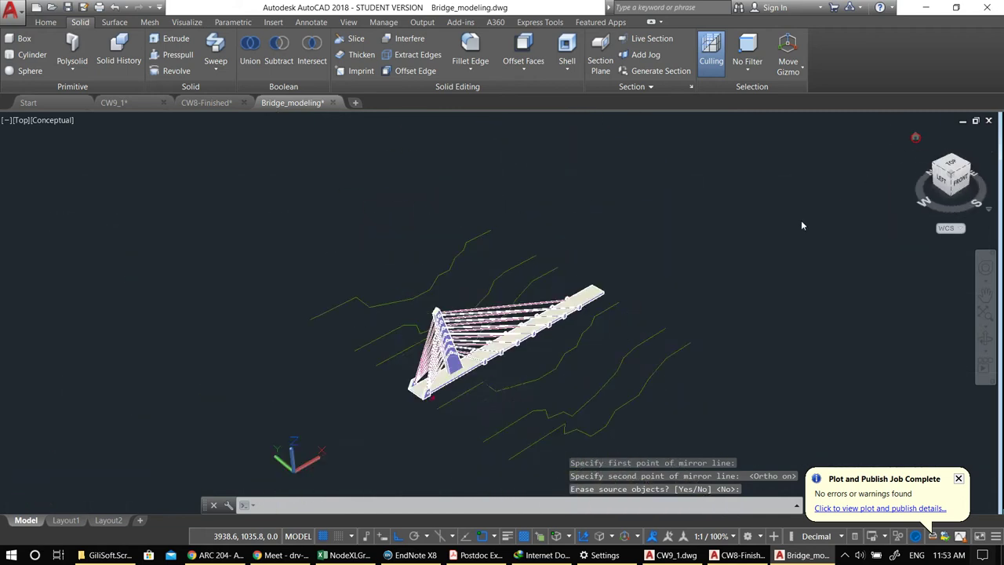
{"action": "middle_click_drag", "start_coordinate": [558, 363], "coordinate": [447, 367], "text": "shift"}
{"action": "middle_click_drag", "start_coordinate": [365, 378], "coordinate": [366, 342]}
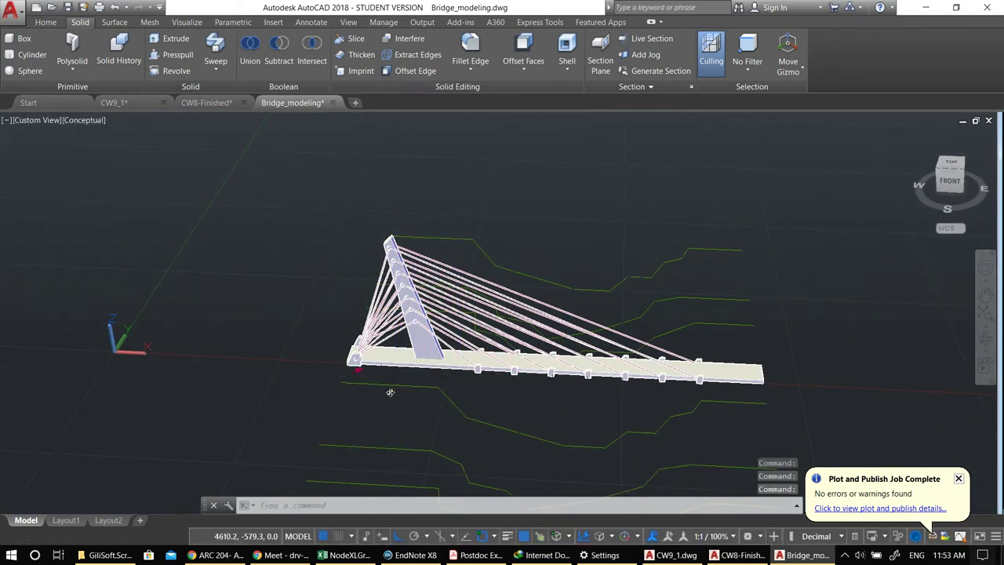
{"action": "middle_click_drag", "start_coordinate": [463, 381], "coordinate": [409, 380], "text": "shift"}
{"action": "scroll", "coordinate": [490, 320], "scroll_direction": "up", "scroll_amount": 1}
{"action": "scroll", "coordinate": [427, 357], "scroll_direction": "up", "scroll_amount": 4}
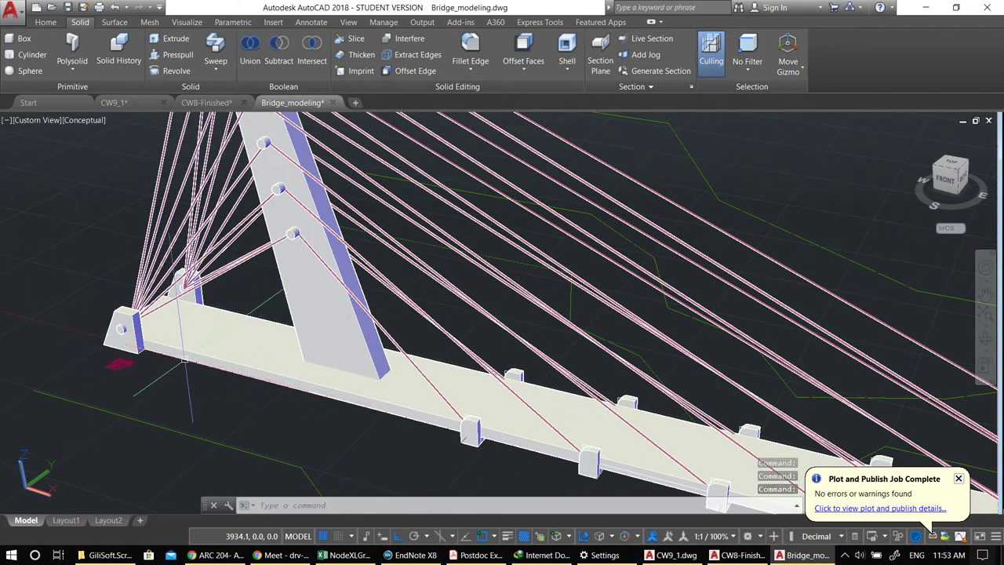
- Draw a line along the deck's lower near edge, from the near end anchor to the far end of the deck
{"action": "type", "text": "l"}
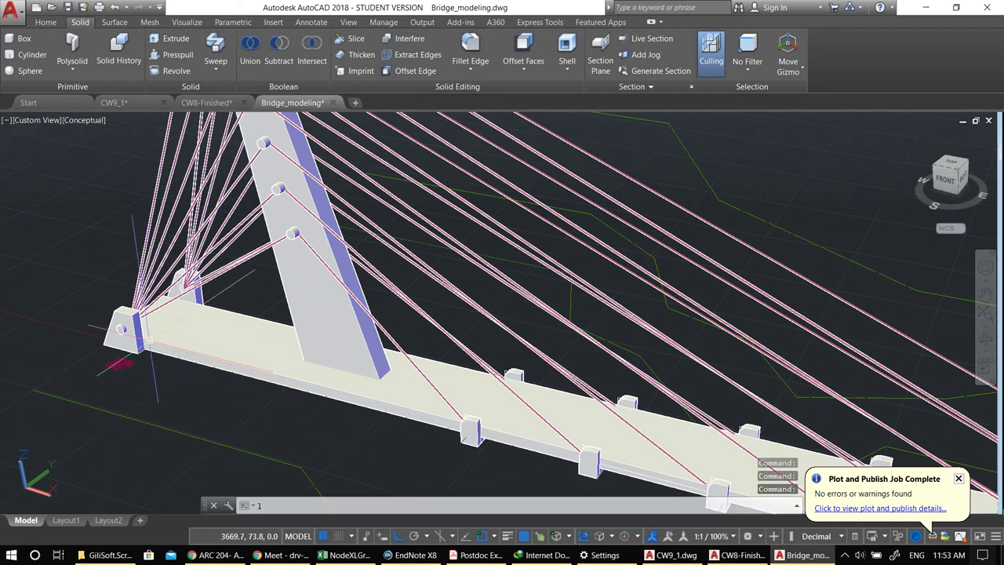
{"action": "key", "text": "Return"}
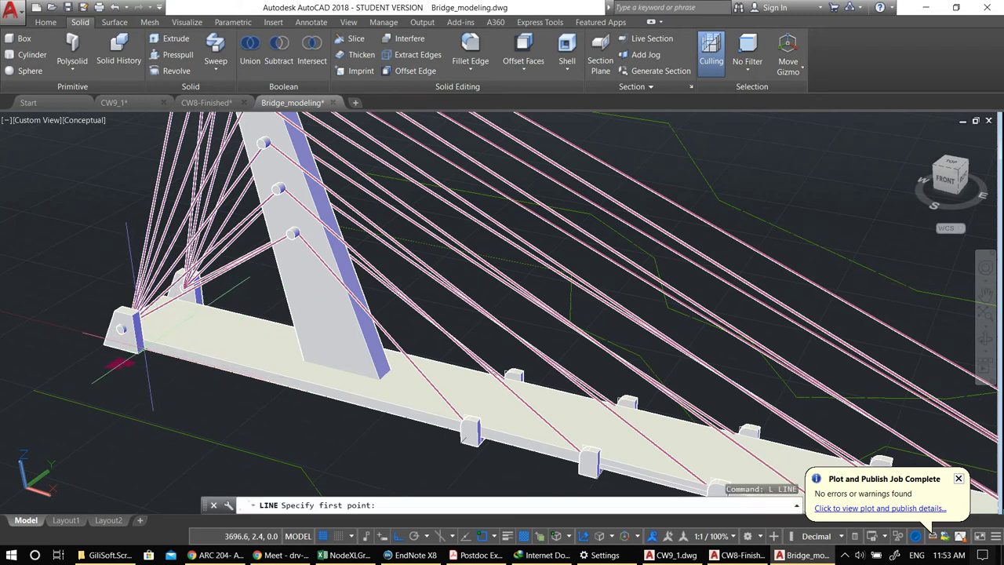
{"action": "left_click", "coordinate": [140, 350]}
{"action": "middle_click_drag", "start_coordinate": [816, 491], "coordinate": [702, 415]}
{"action": "middle_click_drag", "start_coordinate": [710, 369], "coordinate": [220, 314]}
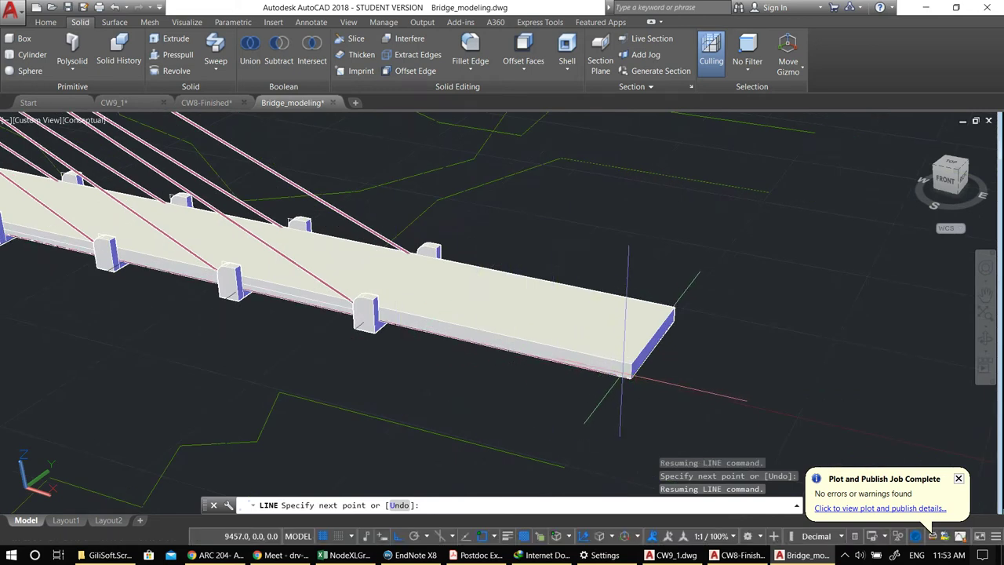
{"action": "middle_click_drag", "start_coordinate": [419, 333], "coordinate": [788, 463]}
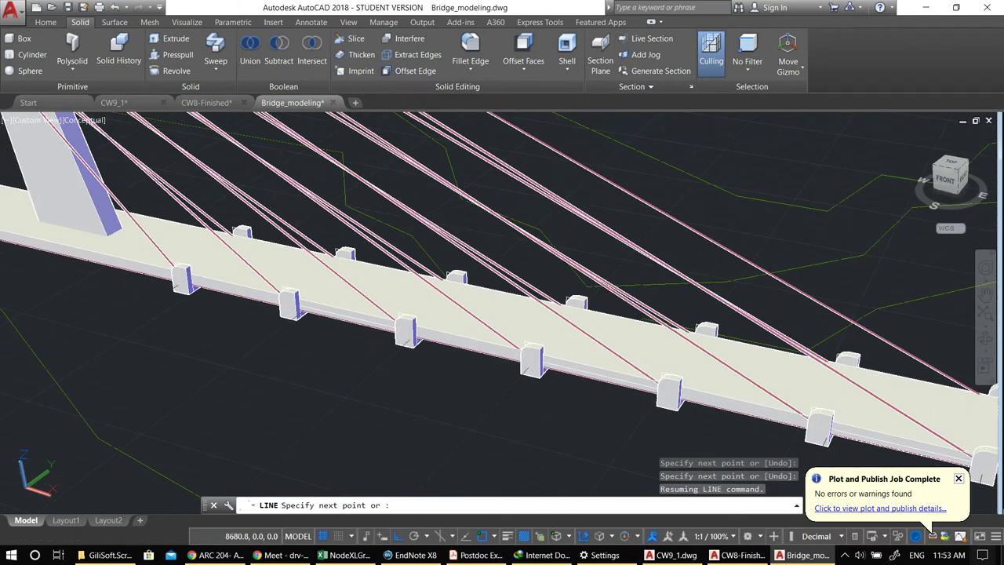
{"action": "middle_click_drag", "start_coordinate": [196, 325], "coordinate": [448, 353]}
{"action": "key", "text": "Return"}
{"action": "scroll", "coordinate": [173, 240], "scroll_direction": "up", "scroll_amount": 2}
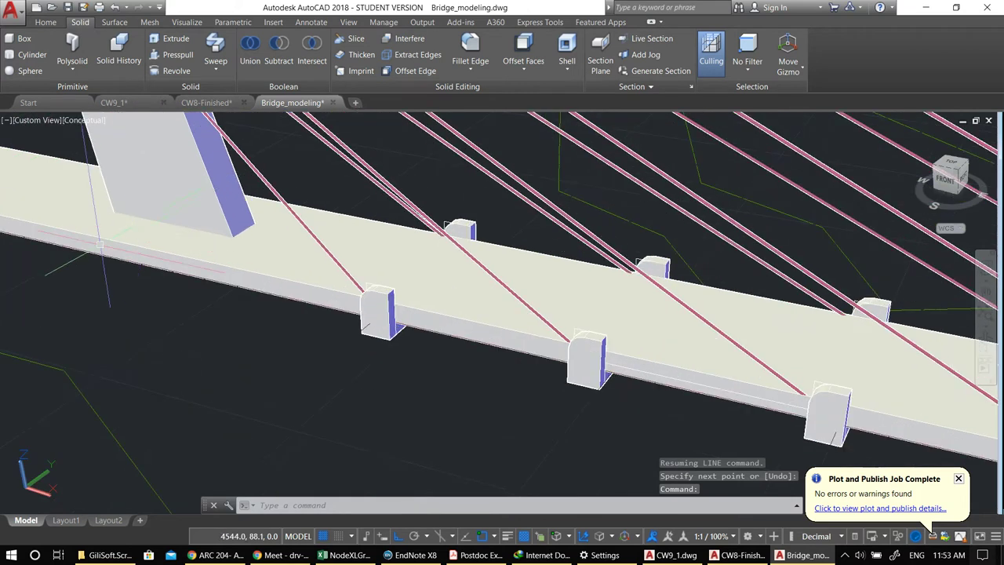
{"action": "middle_click_drag", "start_coordinate": [110, 251], "coordinate": [359, 309]}
{"action": "middle_click_drag", "start_coordinate": [85, 269], "coordinate": [265, 324]}
{"action": "scroll", "coordinate": [220, 317], "scroll_direction": "up", "scroll_amount": 1}
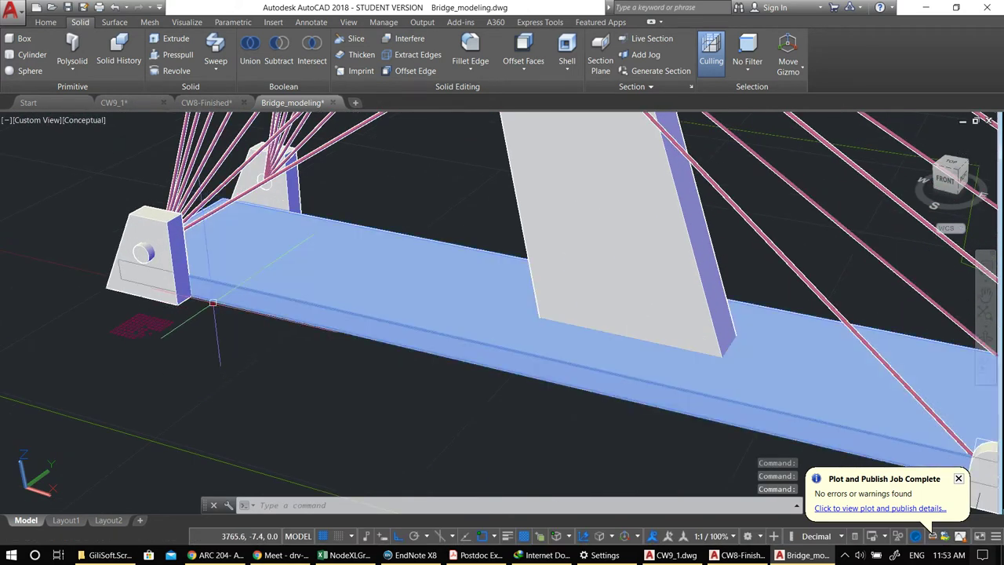
{"action": "key", "text": "Escape"}
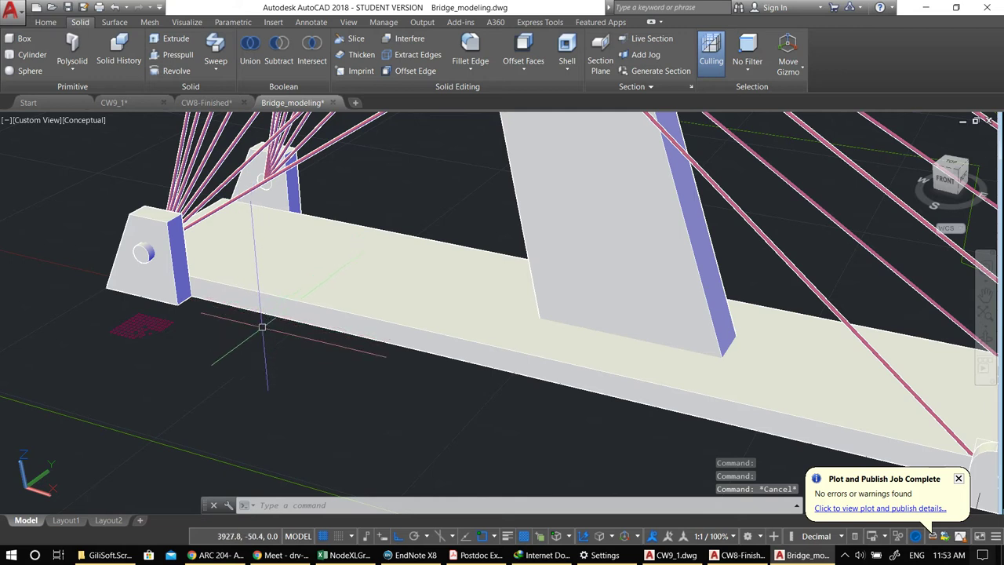
{"action": "scroll", "coordinate": [471, 306], "scroll_direction": "up", "scroll_amount": 1}
{"action": "type", "text": "l"}
{"action": "key", "text": "Return"}
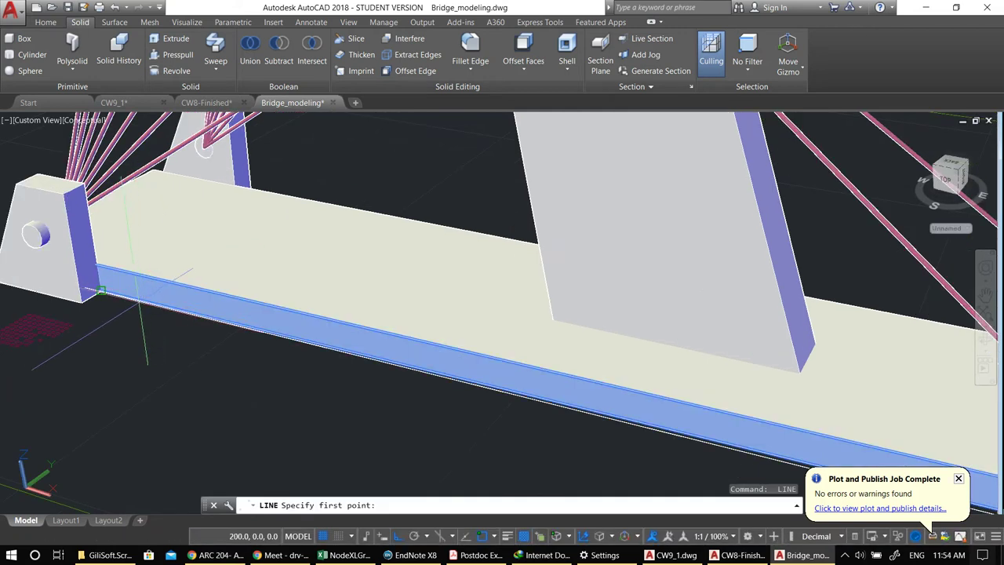
{"action": "key", "text": "Escape"}
{"action": "scroll", "coordinate": [100, 290], "scroll_direction": "up", "scroll_amount": 2}
{"action": "scroll", "coordinate": [100, 290], "scroll_direction": "down", "scroll_amount": 1}
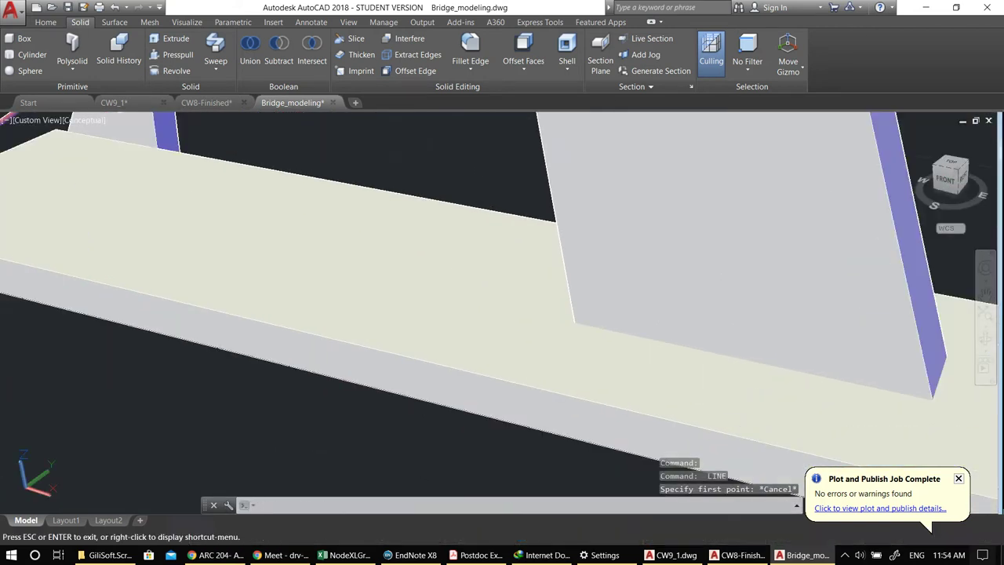
{"action": "scroll", "coordinate": [110, 296], "scroll_direction": "up", "scroll_amount": 1}
{"action": "key", "text": "Escape"}
{"action": "key", "text": "Escape"}
- Sweep one of the spare small circles near the end anchor along the line on the deck's lower near edge to form a solid rail
{"action": "scroll", "coordinate": [116, 315], "scroll_direction": "down", "scroll_amount": 3}
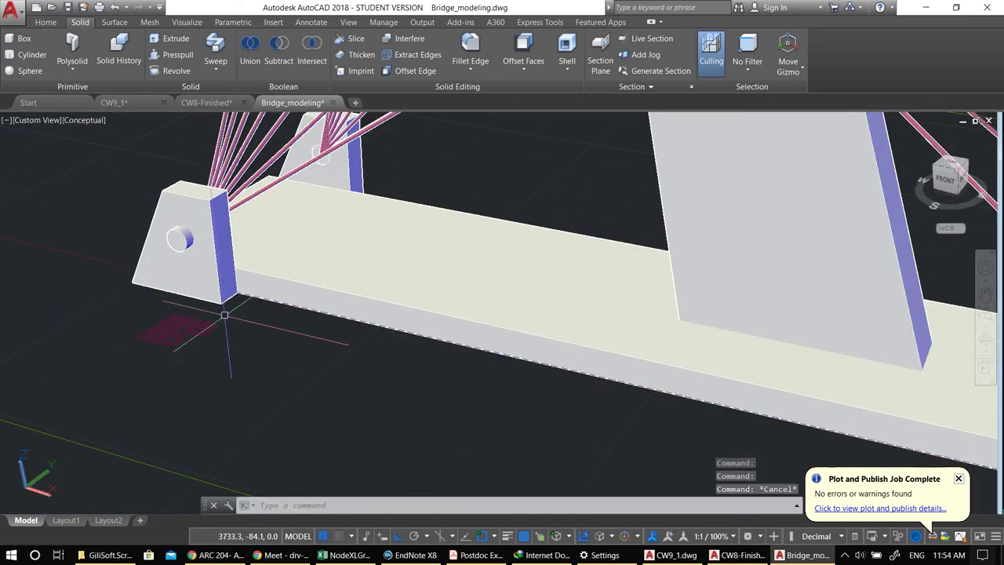
{"action": "scroll", "coordinate": [226, 314], "scroll_direction": "up", "scroll_amount": 3}
{"action": "scroll", "coordinate": [382, 291], "scroll_direction": "down", "scroll_amount": 3}
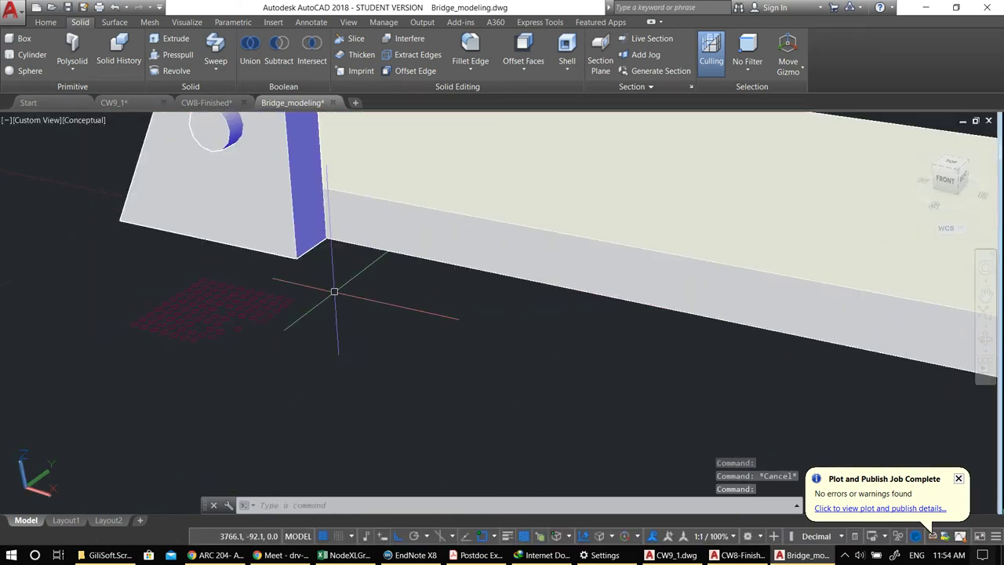
{"action": "scroll", "coordinate": [331, 291], "scroll_direction": "down", "scroll_amount": 1}
{"action": "left_click", "coordinate": [216, 48]}
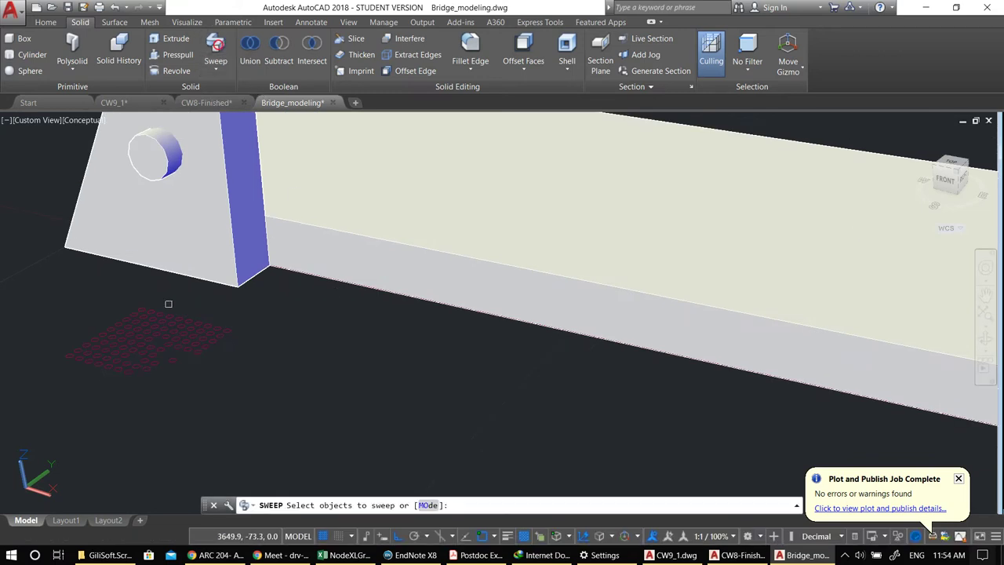
{"action": "left_click", "coordinate": [171, 328]}
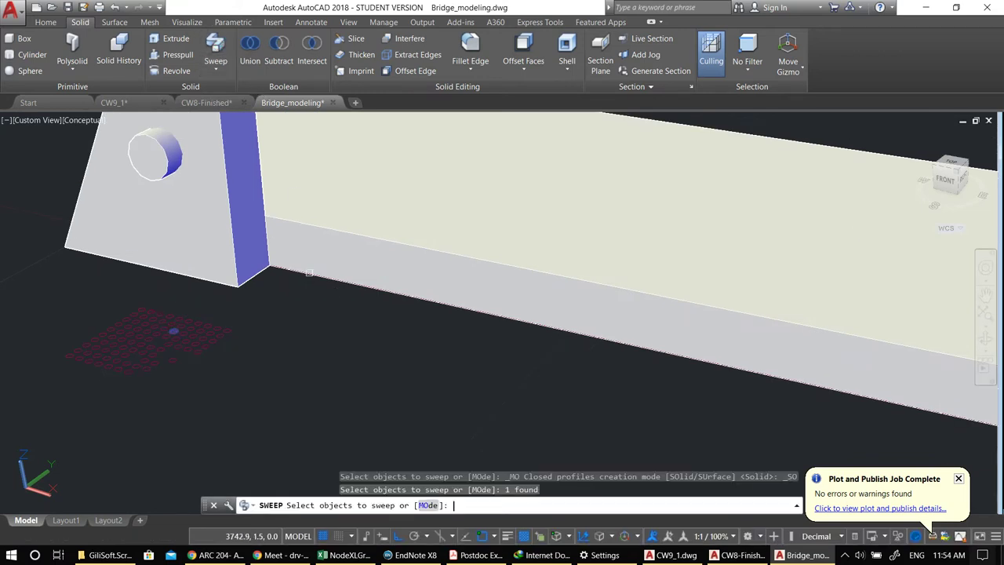
{"action": "key", "text": "Return"}
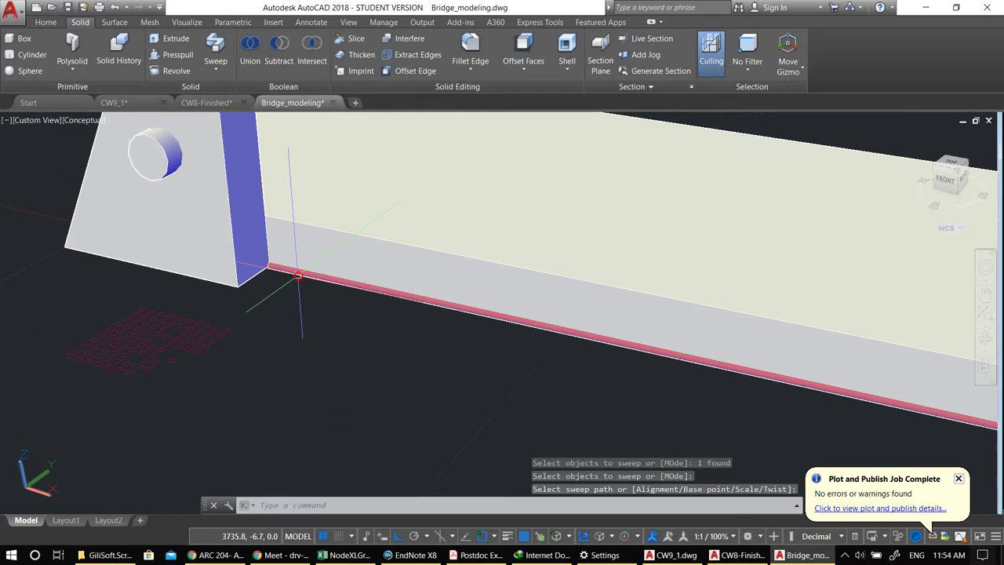
{"action": "left_click", "coordinate": [298, 275]}
{"action": "scroll", "coordinate": [298, 283], "scroll_direction": "down", "scroll_amount": 3}
{"action": "scroll", "coordinate": [276, 325], "scroll_direction": "up", "scroll_amount": 4}
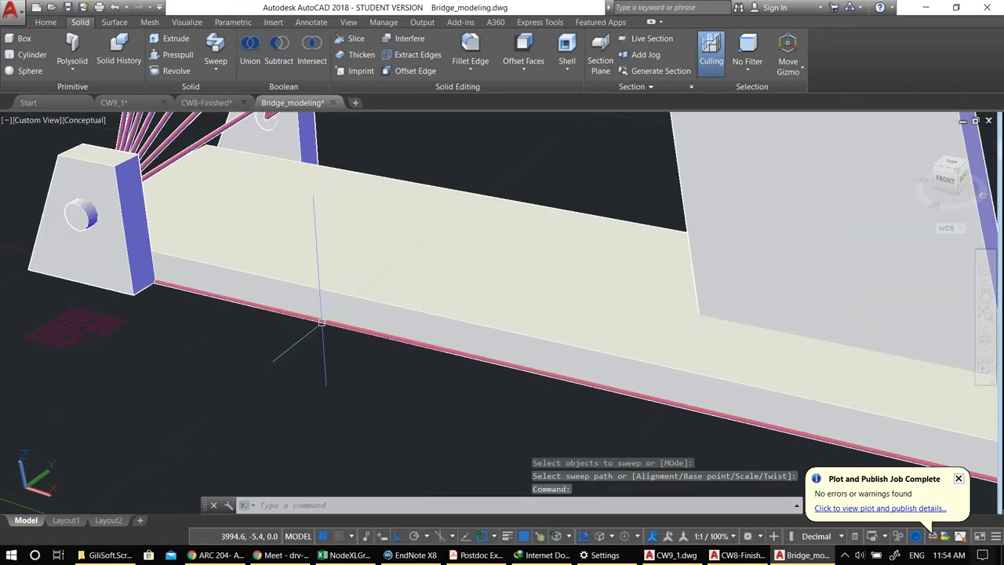
- Move the swept rail straight up from the deck's lower edge to just above the deck surface
{"action": "key", "text": "Return"}
{"action": "key", "text": "Escape"}
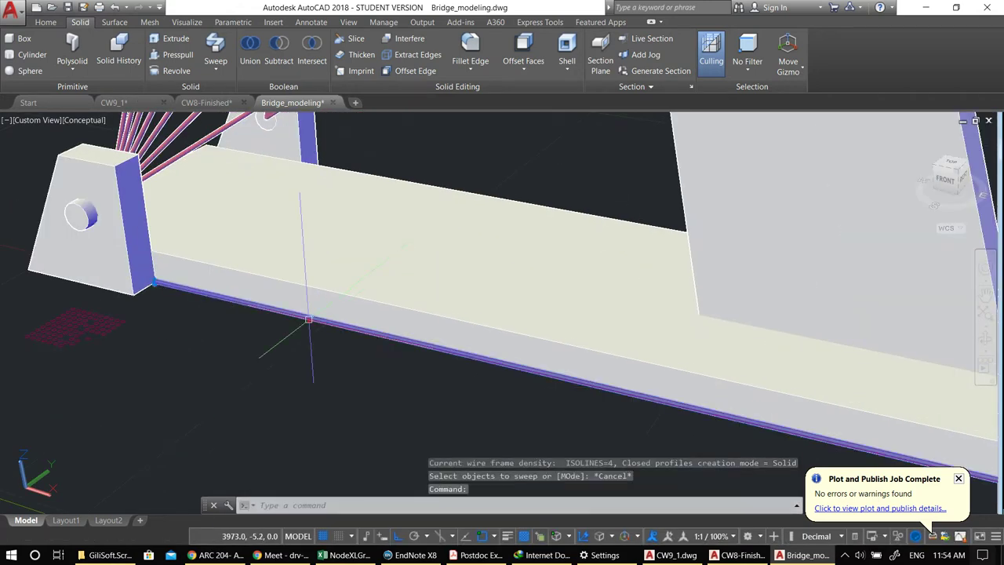
{"action": "type", "text": "m"}
{"action": "key", "text": "Return"}
{"action": "left_click", "coordinate": [209, 355]}
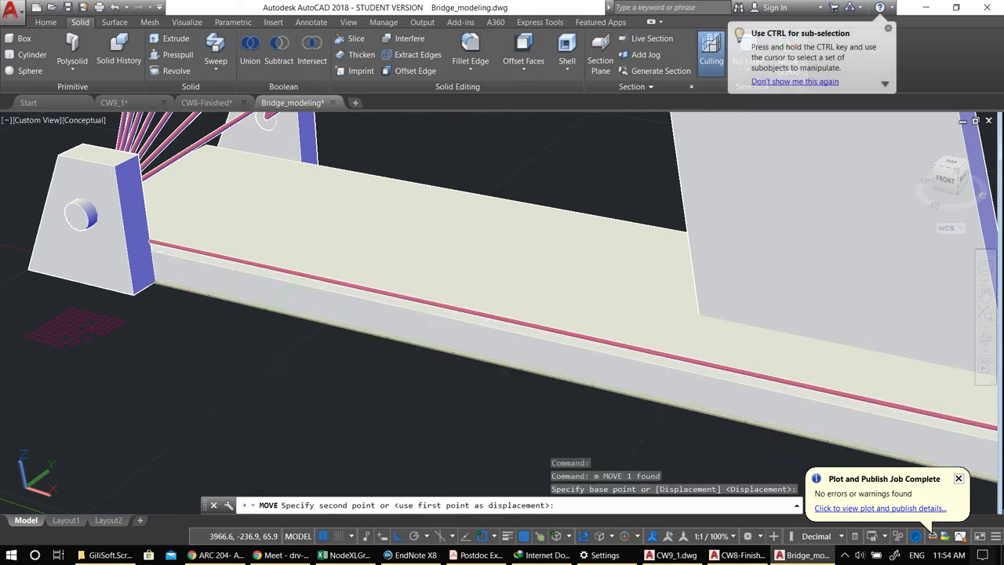
{"action": "left_click", "coordinate": [213, 337]}
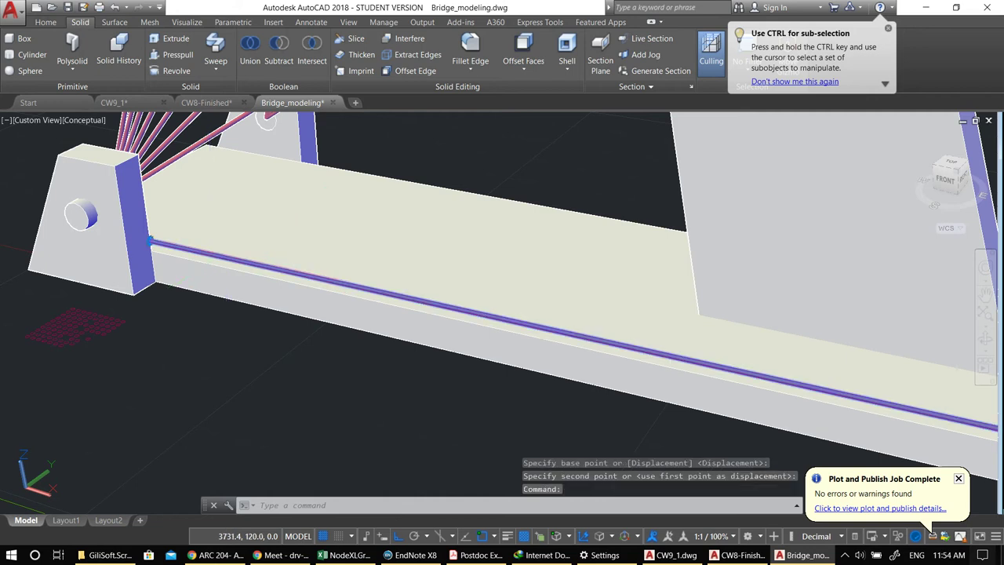
- Copy the rail twice straight up along Z, about 19 and 37.5 units above the original
{"action": "left_click", "coordinate": [222, 376]}
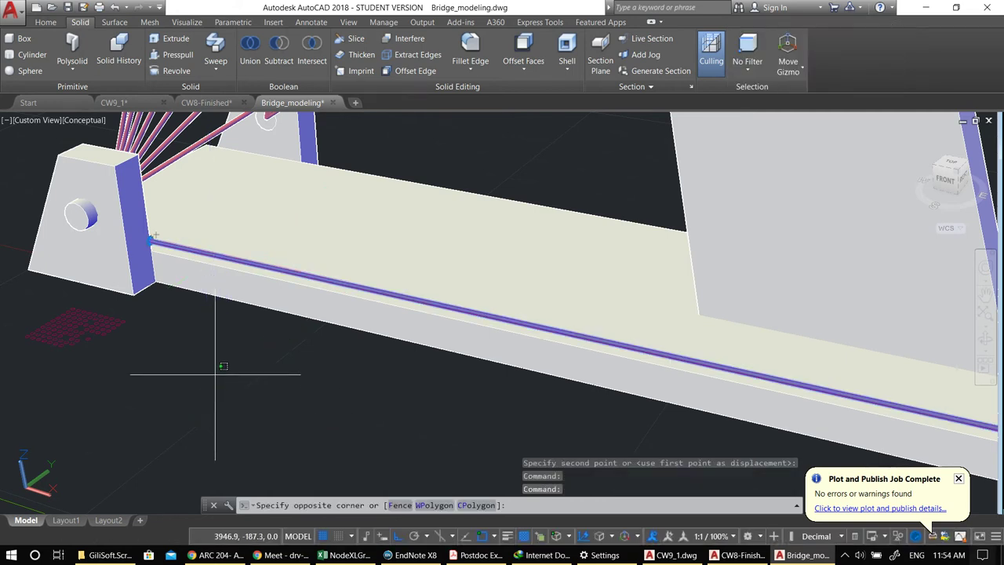
{"action": "key", "text": "Escape"}
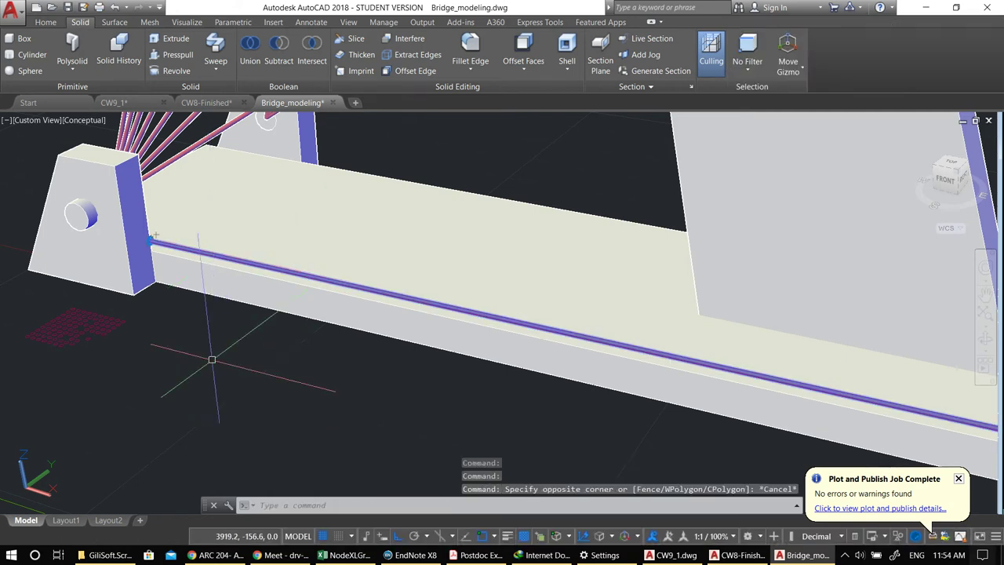
{"action": "type", "text": "co"}
{"action": "key", "text": "Return"}
{"action": "left_click", "coordinate": [151, 239]}
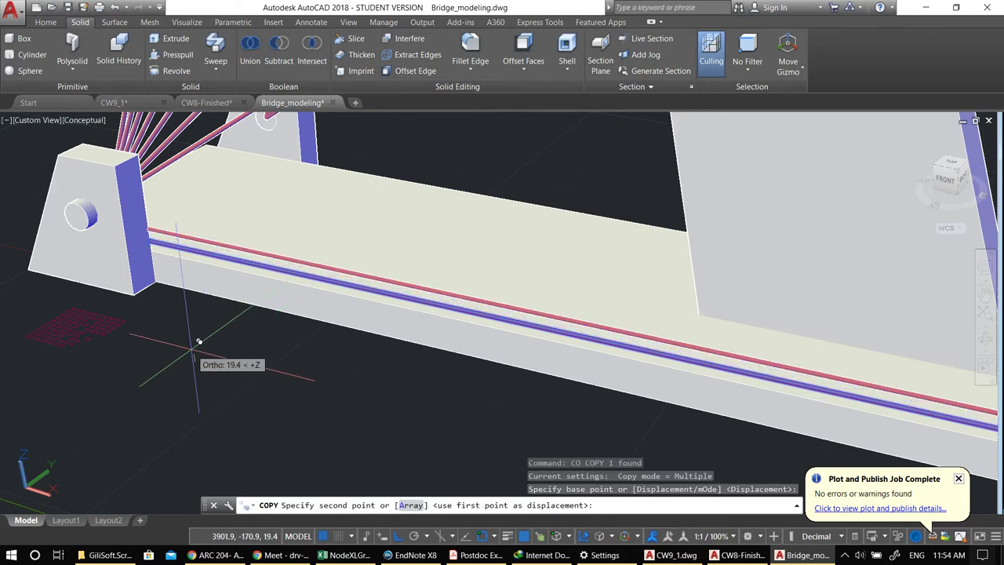
{"action": "left_click", "coordinate": [191, 349]}
{"action": "left_click", "coordinate": [191, 338]}
{"action": "scroll", "coordinate": [190, 337], "scroll_direction": "down", "scroll_amount": 2}
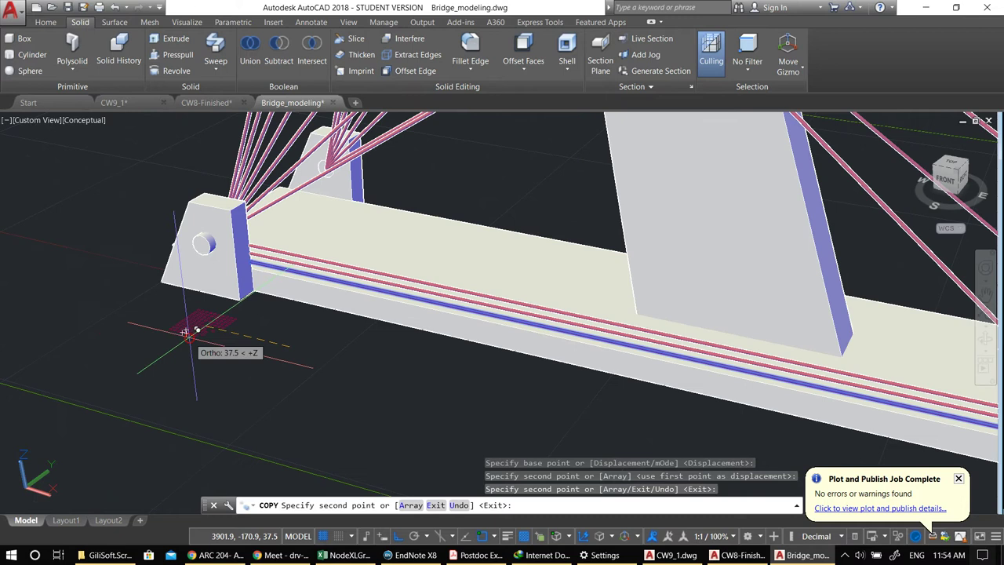
{"action": "key", "text": "Return"}
- Examine the three stacked rails along the near deck edge, from the end anchor past the pylon to the deck plates
{"action": "scroll", "coordinate": [482, 309], "scroll_direction": "up", "scroll_amount": 1}
{"action": "scroll", "coordinate": [298, 280], "scroll_direction": "up", "scroll_amount": 2}
{"action": "key", "text": "Escape"}
{"action": "scroll", "coordinate": [298, 279], "scroll_direction": "down", "scroll_amount": 2}
{"action": "scroll", "coordinate": [510, 325], "scroll_direction": "down", "scroll_amount": 2}
{"action": "middle_click_drag", "start_coordinate": [640, 379], "coordinate": [640, 379], "text": "shift"}
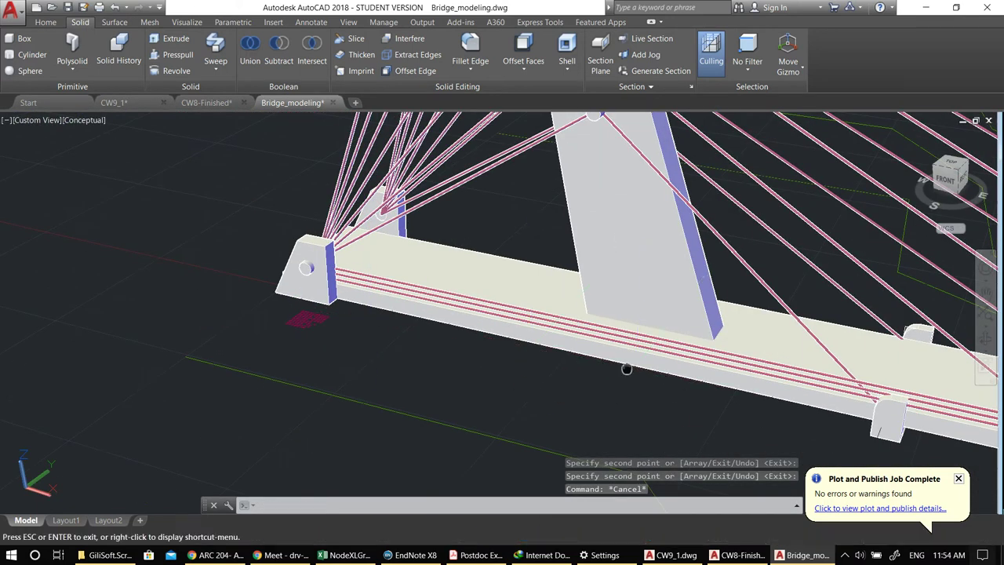
{"action": "middle_click_drag", "start_coordinate": [953, 380], "coordinate": [762, 344]}
{"action": "scroll", "coordinate": [502, 306], "scroll_direction": "up", "scroll_amount": 2}
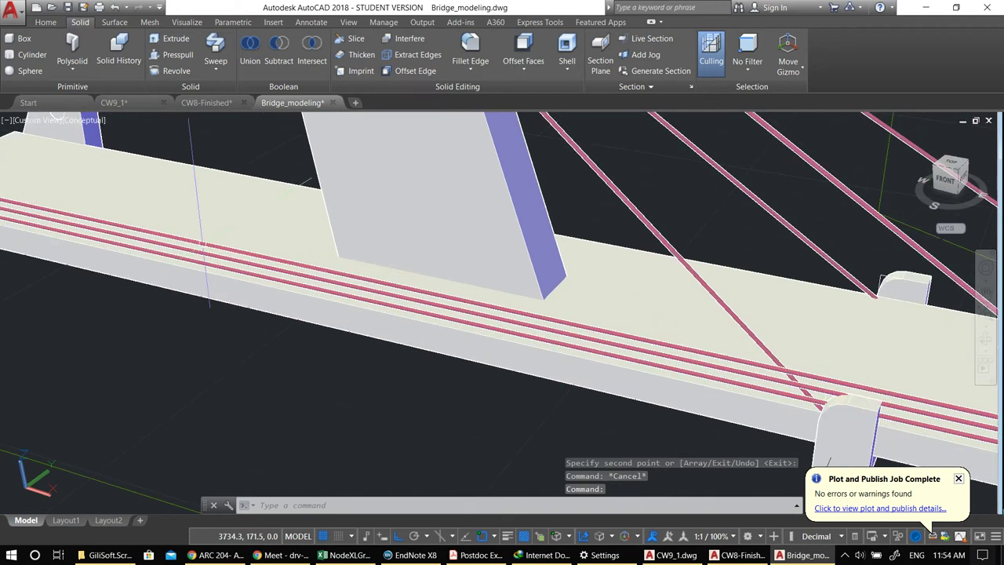
- With object snap off, draw a thin upright box post at the near deck edge beside the end anchor, reaching just above the top rail
{"action": "middle_click_drag", "start_coordinate": [168, 267], "coordinate": [345, 302]}
{"action": "scroll", "coordinate": [191, 281], "scroll_direction": "up", "scroll_amount": 1}
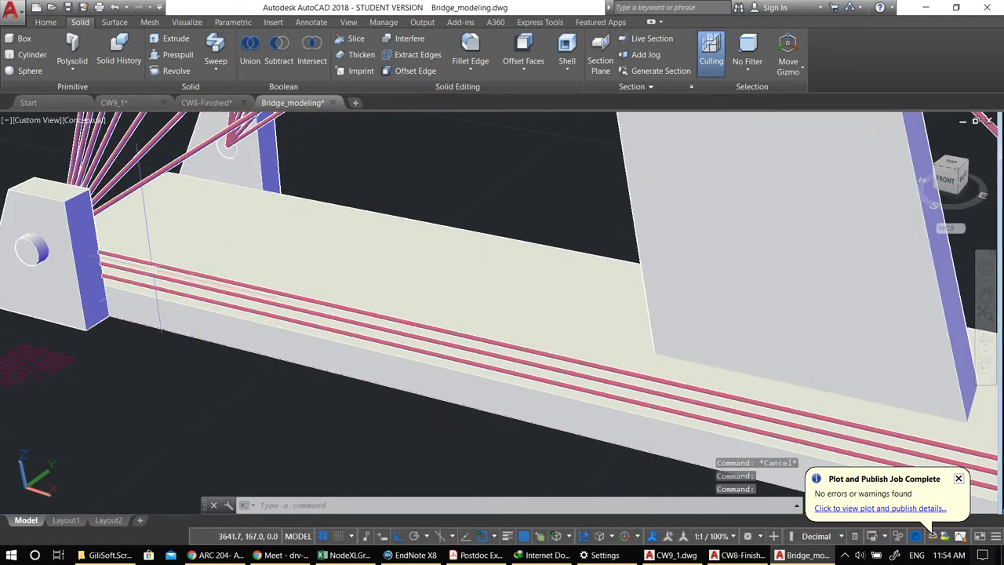
{"action": "middle_click_drag", "start_coordinate": [149, 271], "coordinate": [287, 309]}
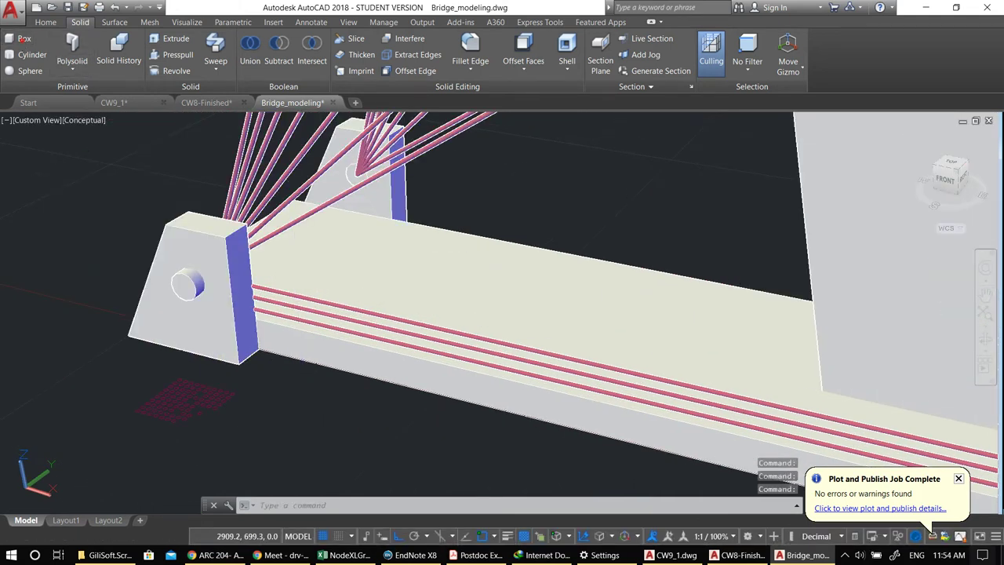
{"action": "left_click", "coordinate": [22, 38]}
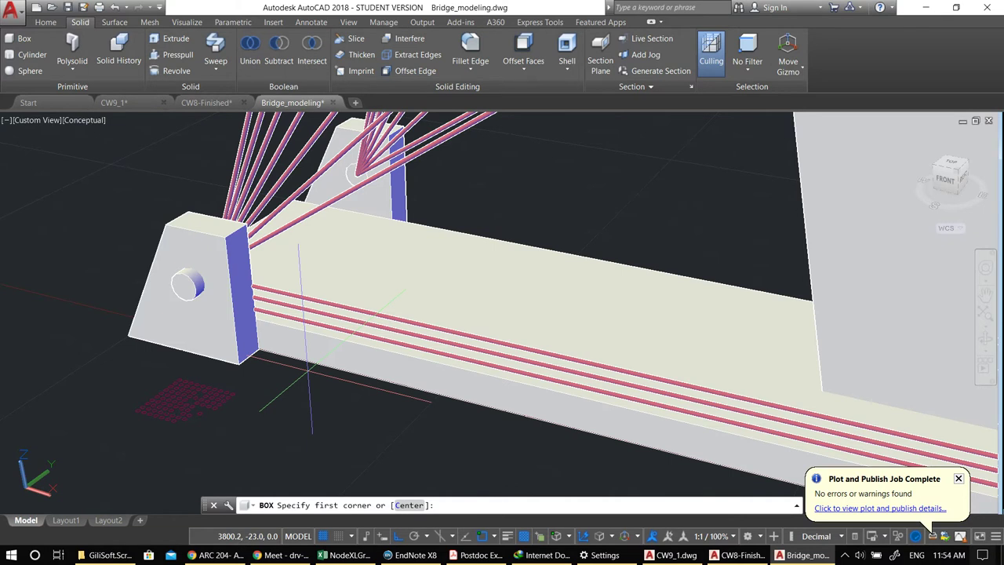
{"action": "key", "text": "F3"}
{"action": "left_click", "coordinate": [311, 367]}
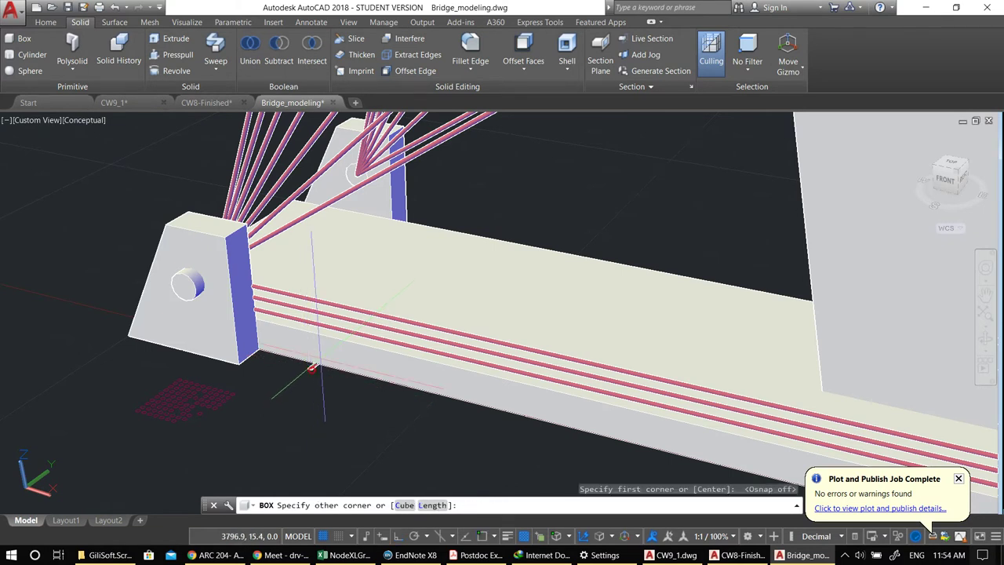
{"action": "left_click", "coordinate": [319, 360]}
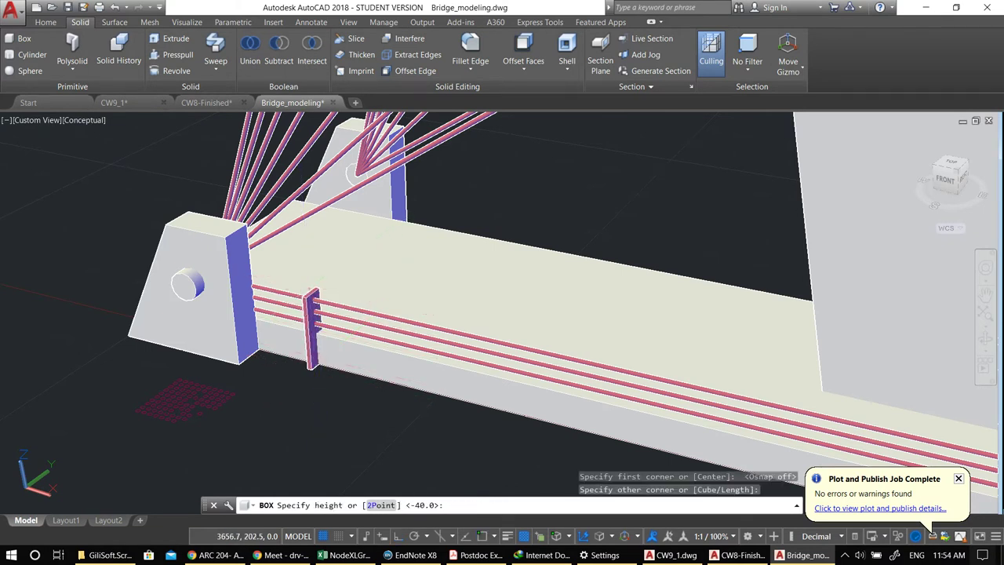
{"action": "left_click", "coordinate": [309, 288]}
- Examine how the rails run from the new post past the pylon and along the deck plates
{"action": "scroll", "coordinate": [345, 349], "scroll_direction": "down", "scroll_amount": 1}
{"action": "middle_click_drag", "start_coordinate": [350, 353], "coordinate": [239, 343]}
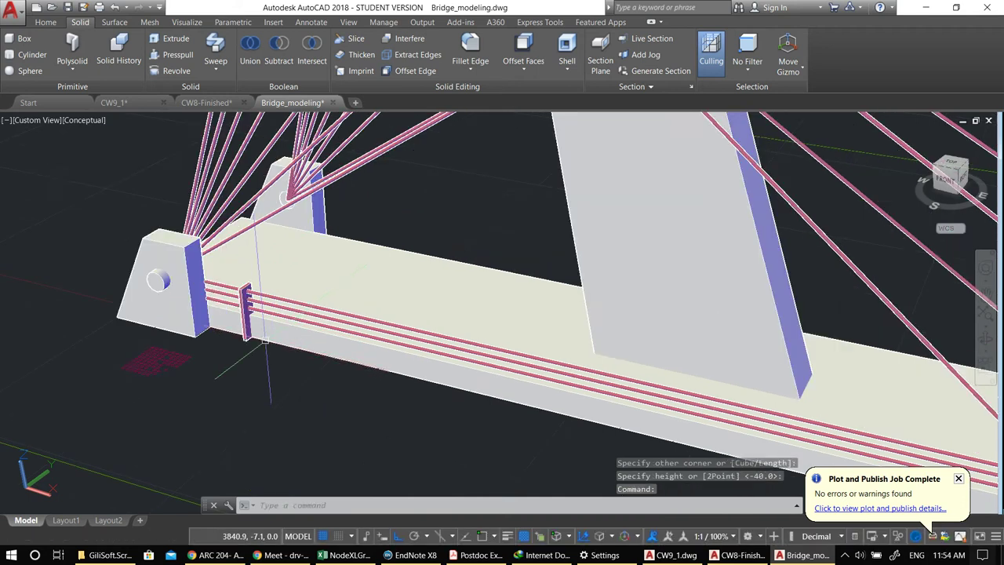
{"action": "type", "text": "a"}
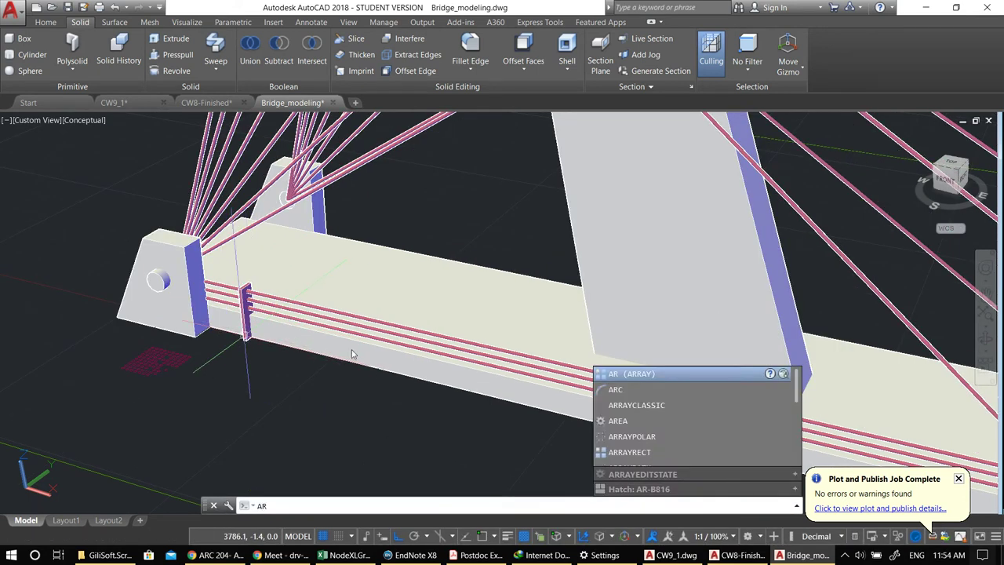
{"action": "key", "text": "Escape"}
{"action": "scroll", "coordinate": [324, 355], "scroll_direction": "down", "scroll_amount": 1}
{"action": "middle_click_drag", "start_coordinate": [651, 342], "coordinate": [470, 306]}
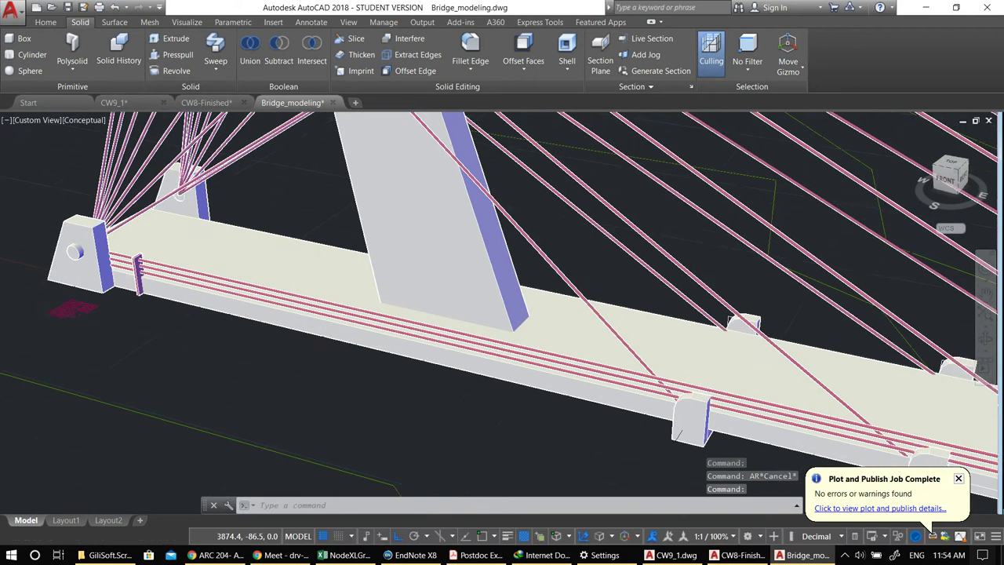
{"action": "scroll", "coordinate": [471, 306], "scroll_direction": "down", "scroll_amount": 2}
{"action": "middle_click_drag", "start_coordinate": [296, 354], "coordinate": [241, 340]}
{"action": "scroll", "coordinate": [177, 291], "scroll_direction": "up", "scroll_amount": 1}
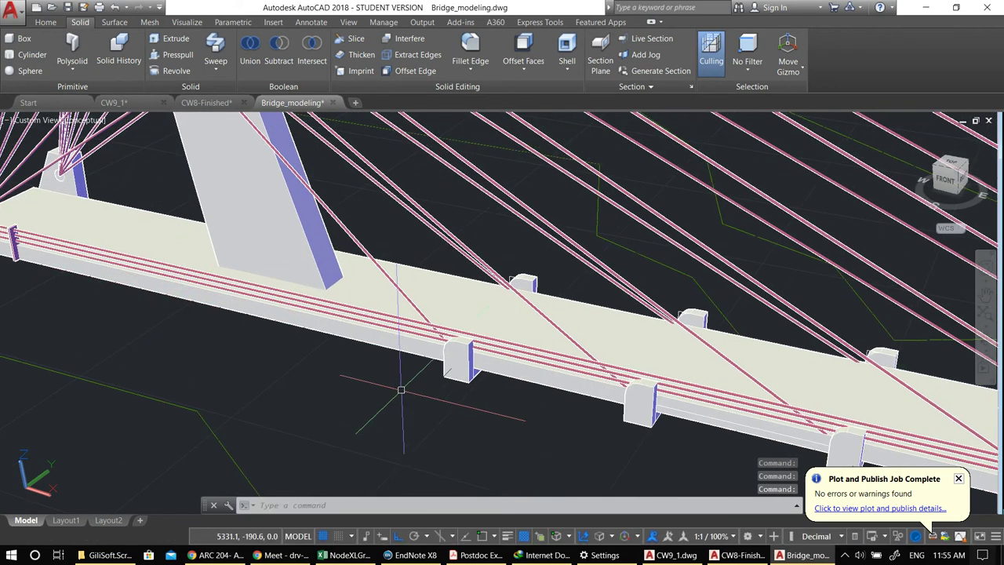
{"action": "middle_click_drag", "start_coordinate": [460, 351], "coordinate": [320, 332], "text": "shift"}
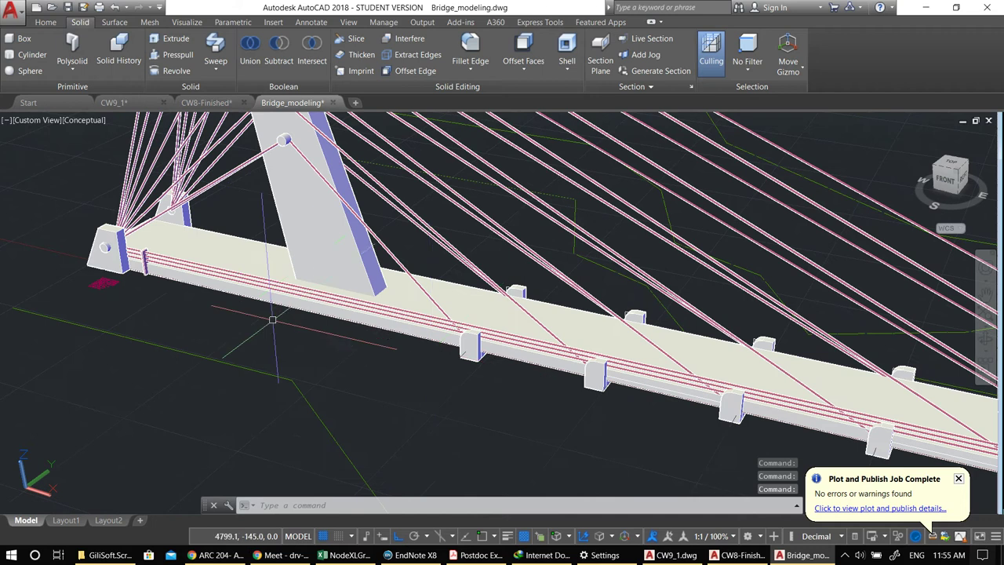
- Copy the upright post once along X, placing it about 113 units farther along the near deck edge
{"action": "scroll", "coordinate": [169, 290], "scroll_direction": "up", "scroll_amount": 1}
{"action": "middle_click_drag", "start_coordinate": [114, 288], "coordinate": [366, 383]}
{"action": "scroll", "coordinate": [292, 359], "scroll_direction": "up", "scroll_amount": 2}
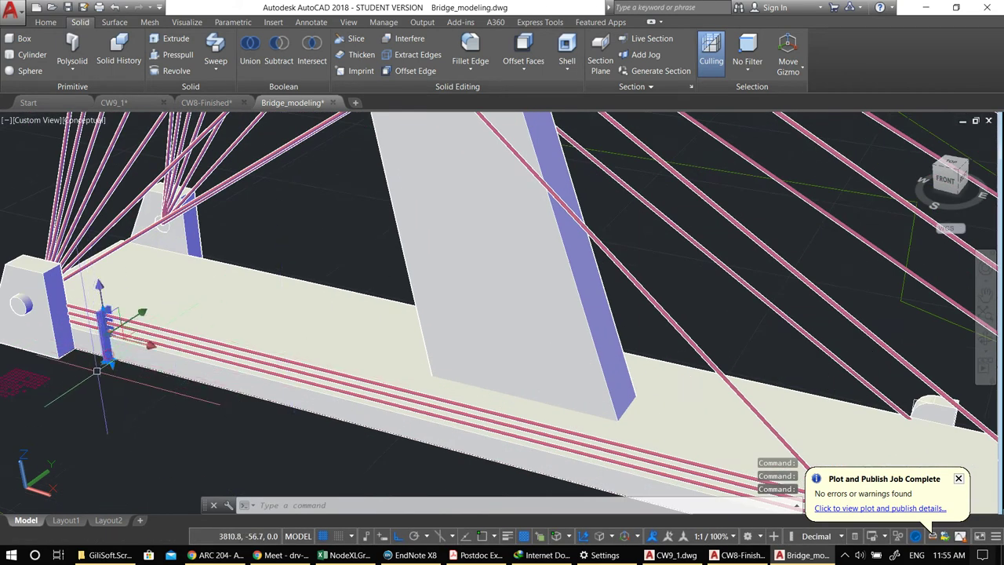
{"action": "middle_click_drag", "start_coordinate": [97, 370], "coordinate": [167, 391]}
{"action": "type", "text": "co"}
{"action": "key", "text": "Return"}
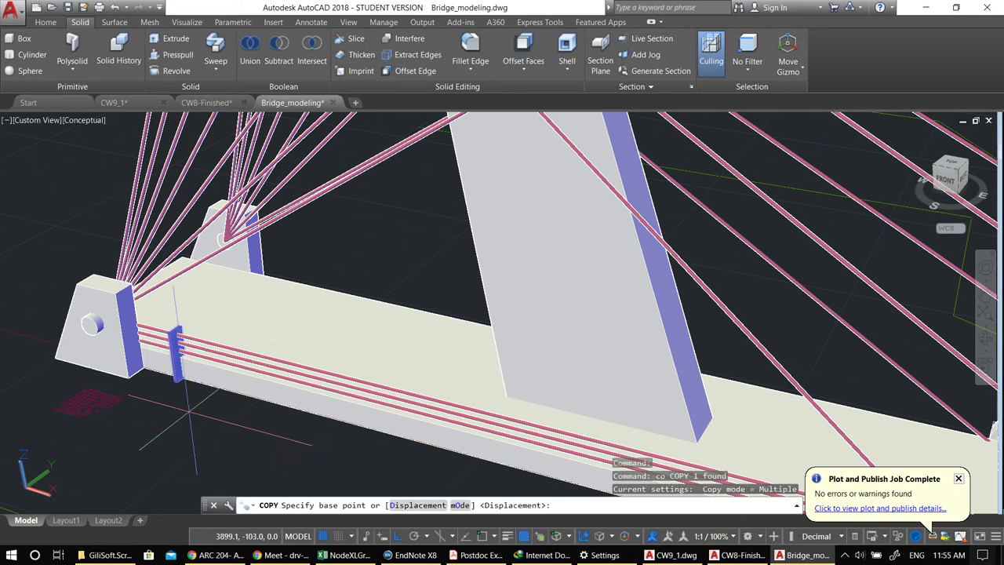
{"action": "left_click", "coordinate": [179, 413]}
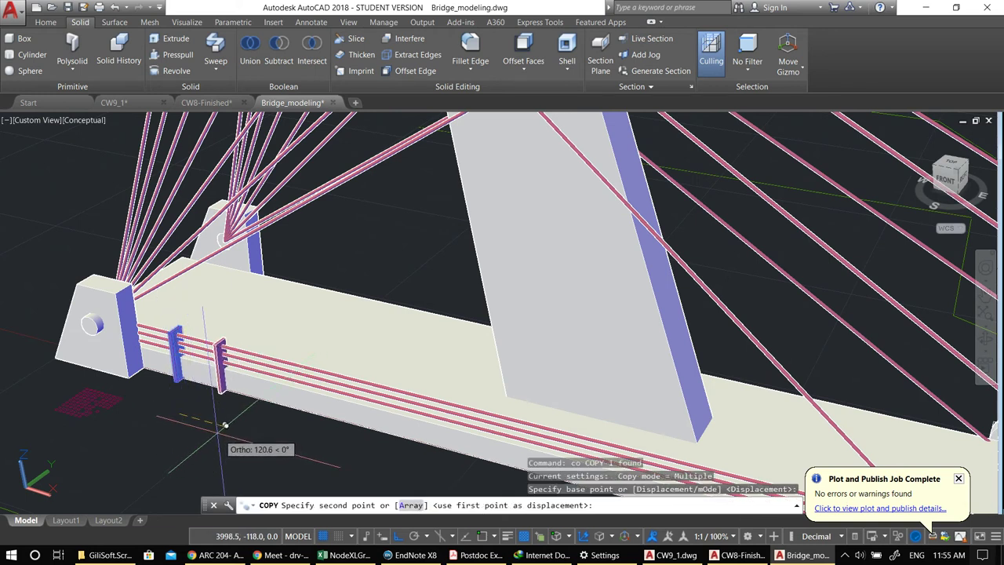
{"action": "left_click", "coordinate": [223, 425]}
{"action": "scroll", "coordinate": [210, 431], "scroll_direction": "up", "scroll_amount": 2}
{"action": "key", "text": "Return"}
{"action": "scroll", "coordinate": [180, 380], "scroll_direction": "down", "scroll_amount": 1}
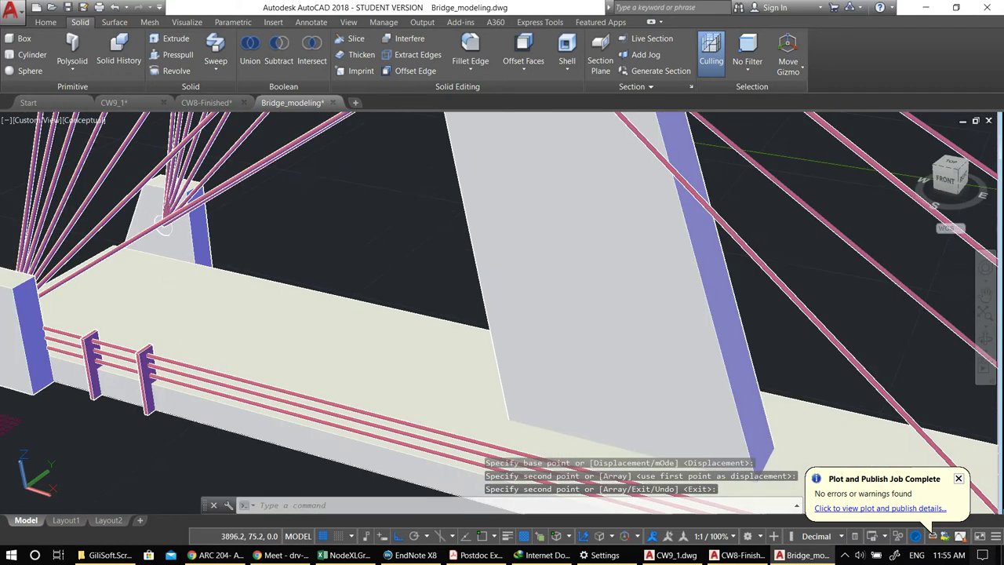
{"action": "middle_click_drag", "start_coordinate": [114, 398], "coordinate": [299, 395]}
{"action": "key", "text": "Escape"}
{"action": "left_click", "coordinate": [332, 384]}
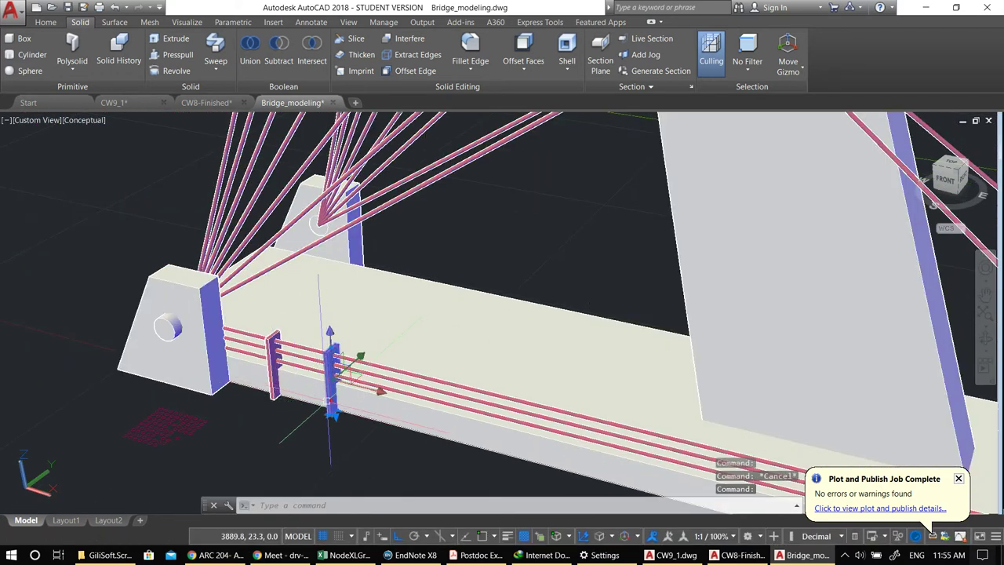
{"action": "type", "text": "c"}
{"action": "key", "text": "Return"}
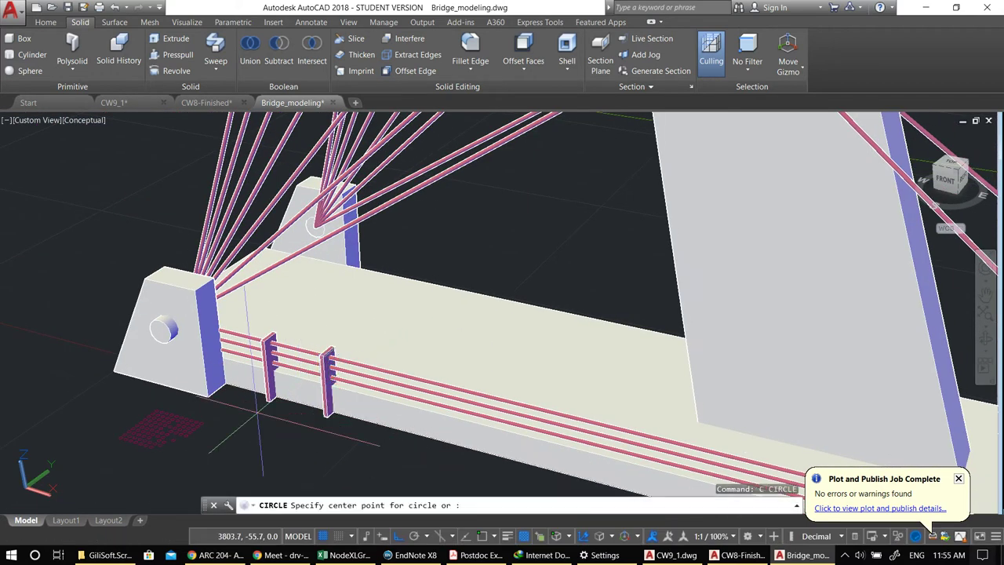
{"action": "scroll", "coordinate": [255, 409], "scroll_direction": "up", "scroll_amount": 5}
{"action": "scroll", "coordinate": [564, 321], "scroll_direction": "down", "scroll_amount": 5}
{"action": "key", "text": "Escape"}
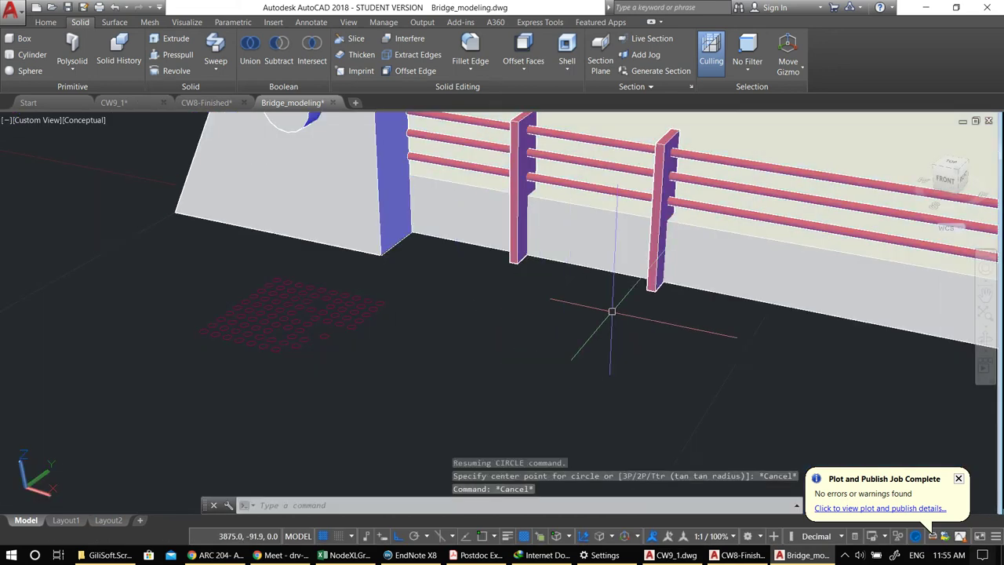
- With object snap on, copy the second post four times along the rails, spacing each by the corner-to-corner distance between the first two posts
{"action": "scroll", "coordinate": [612, 314], "scroll_direction": "down", "scroll_amount": 3}
{"action": "left_click", "coordinate": [570, 329]}
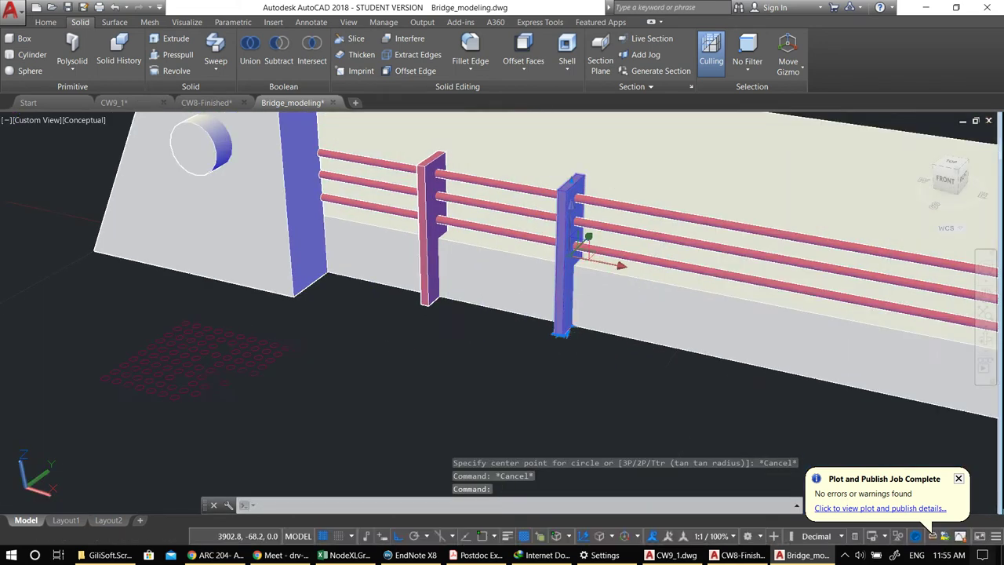
{"action": "type", "text": "co"}
{"action": "key", "text": "Return"}
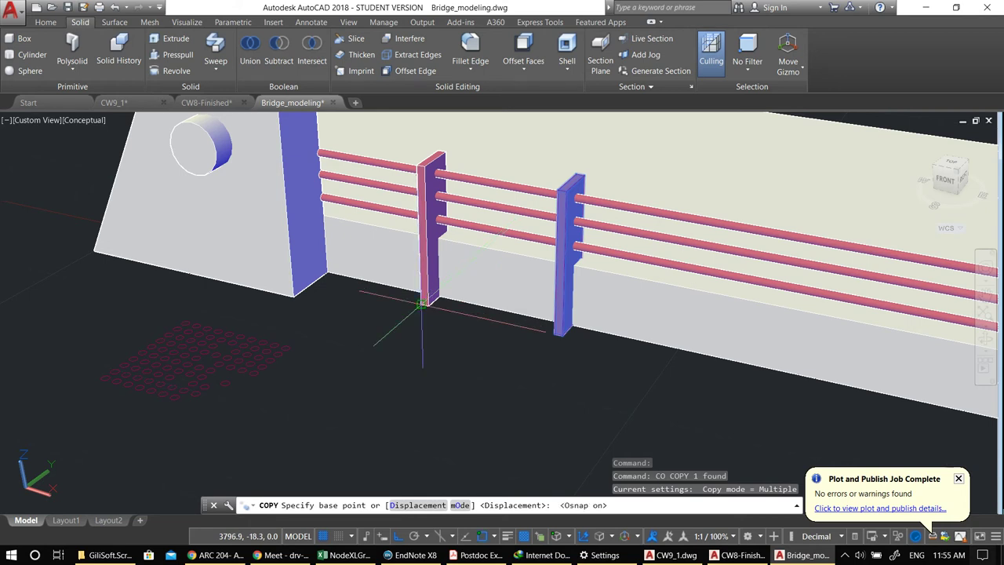
{"action": "left_click", "coordinate": [422, 302]}
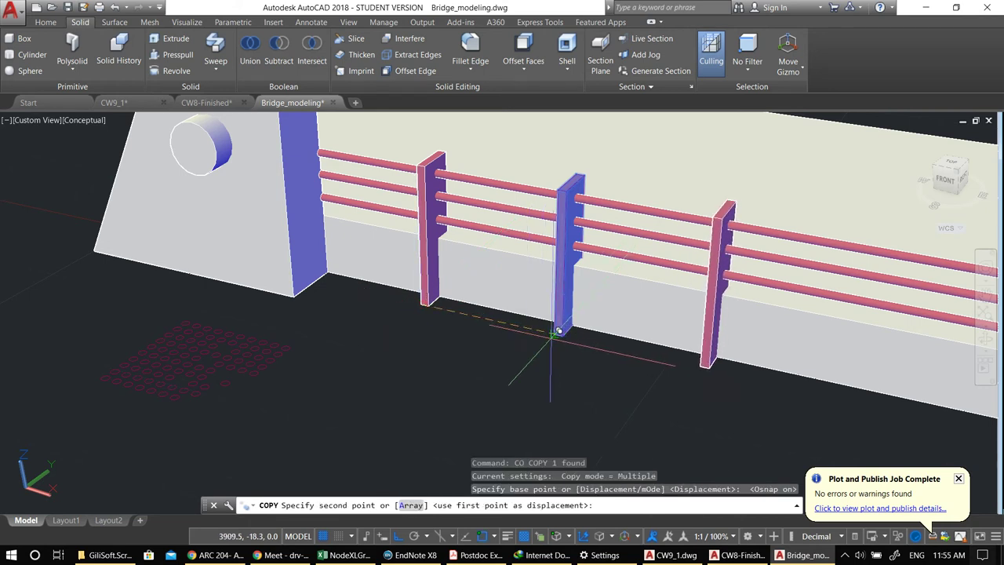
{"action": "left_click", "coordinate": [562, 330]}
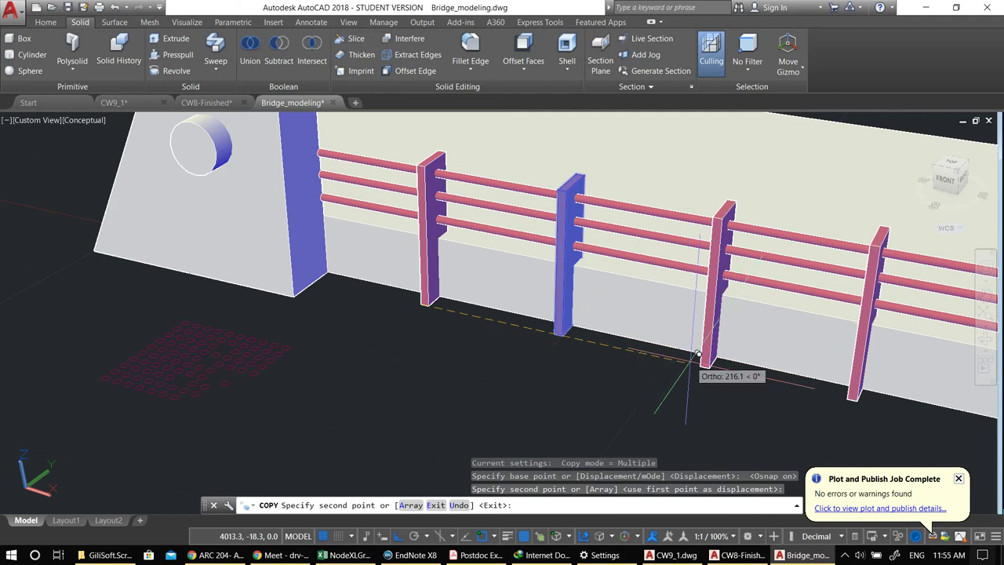
{"action": "left_click", "coordinate": [704, 363]}
{"action": "middle_click_drag", "start_coordinate": [823, 390], "coordinate": [349, 282]}
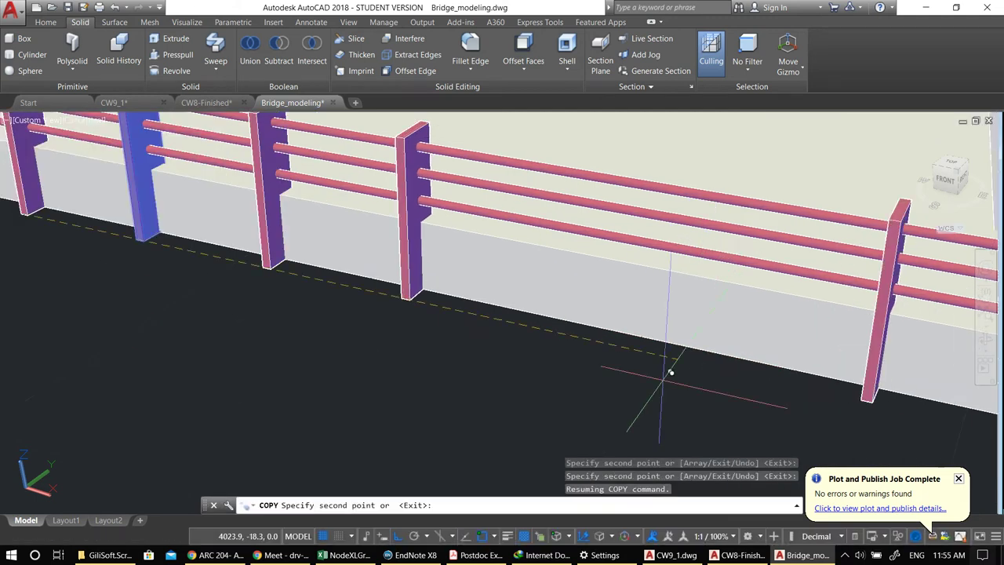
{"action": "left_click", "coordinate": [409, 292]}
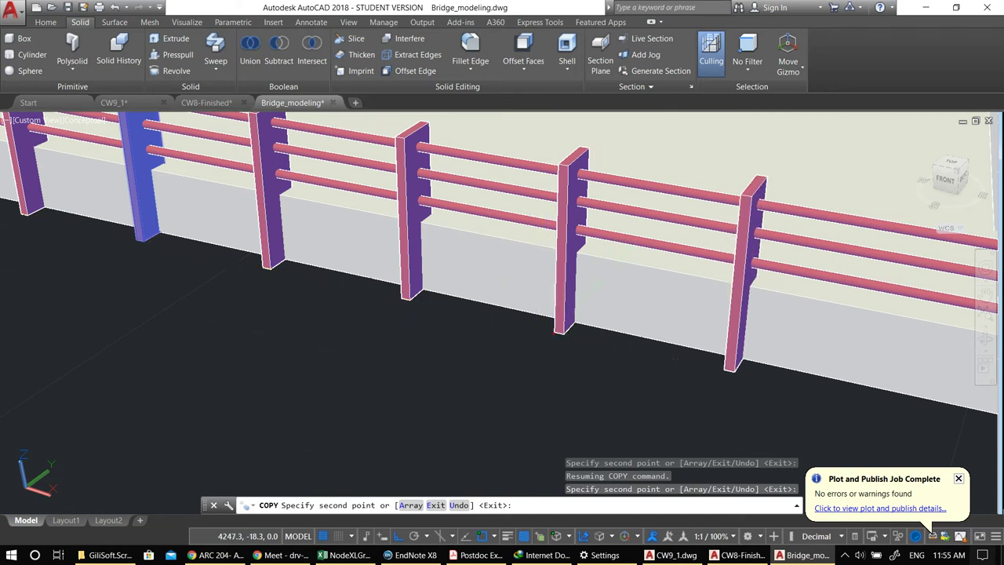
{"action": "left_click", "coordinate": [522, 336]}
{"action": "scroll", "coordinate": [553, 334], "scroll_direction": "down", "scroll_amount": 2}
{"action": "scroll", "coordinate": [553, 333], "scroll_direction": "down", "scroll_amount": 2}
{"action": "key", "text": "Escape"}
{"action": "left_click", "coordinate": [585, 324]}
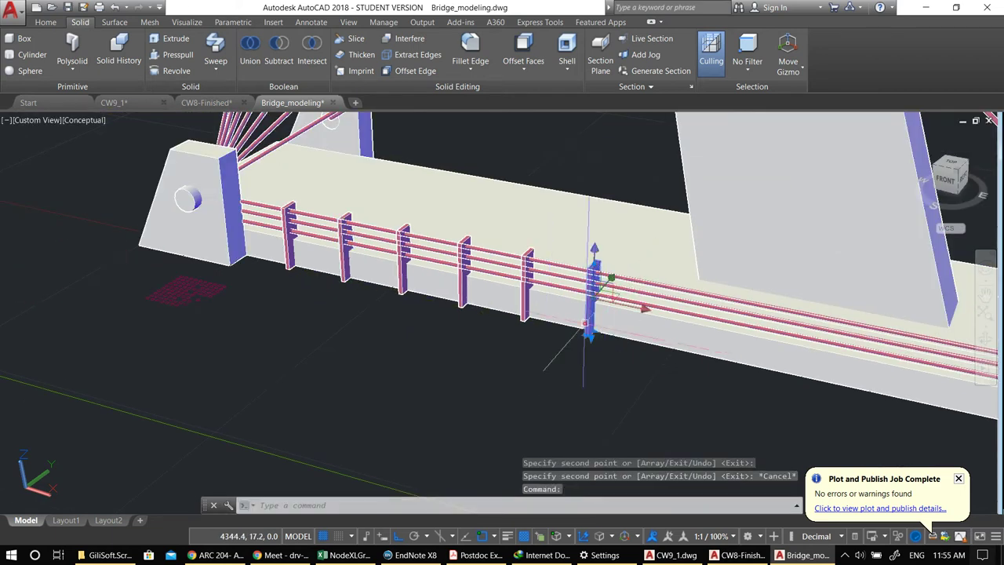
{"action": "left_click", "coordinate": [524, 302]}
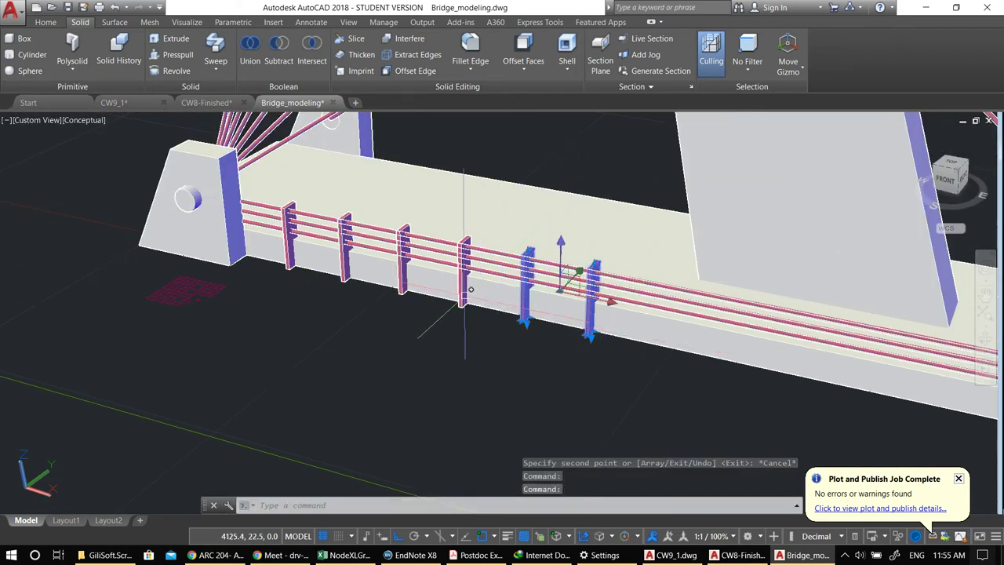
{"action": "left_click", "coordinate": [464, 301]}
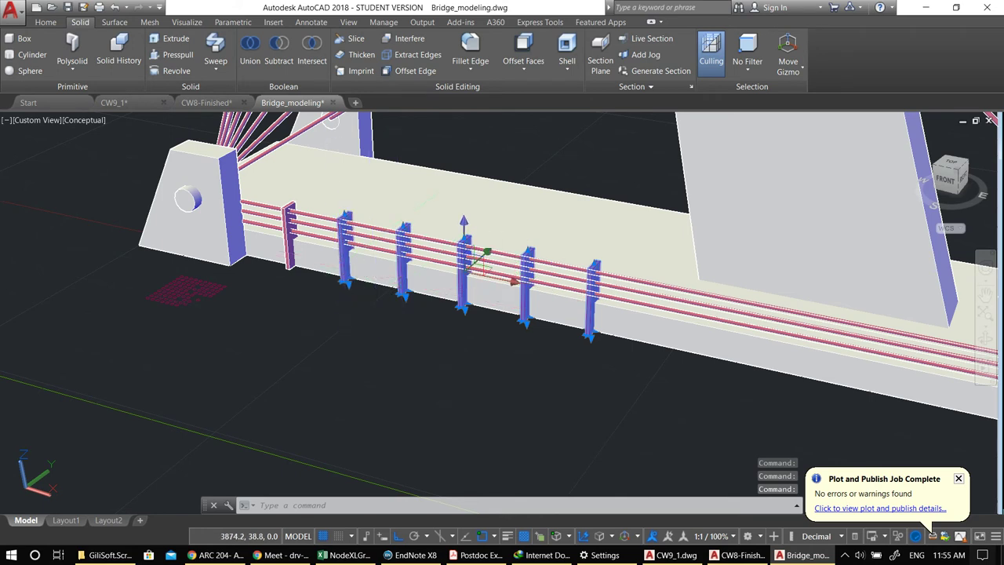
{"action": "middle_click_drag", "start_coordinate": [295, 262], "coordinate": [327, 293]}
{"action": "type", "text": "o"}
{"action": "key", "text": "Return"}
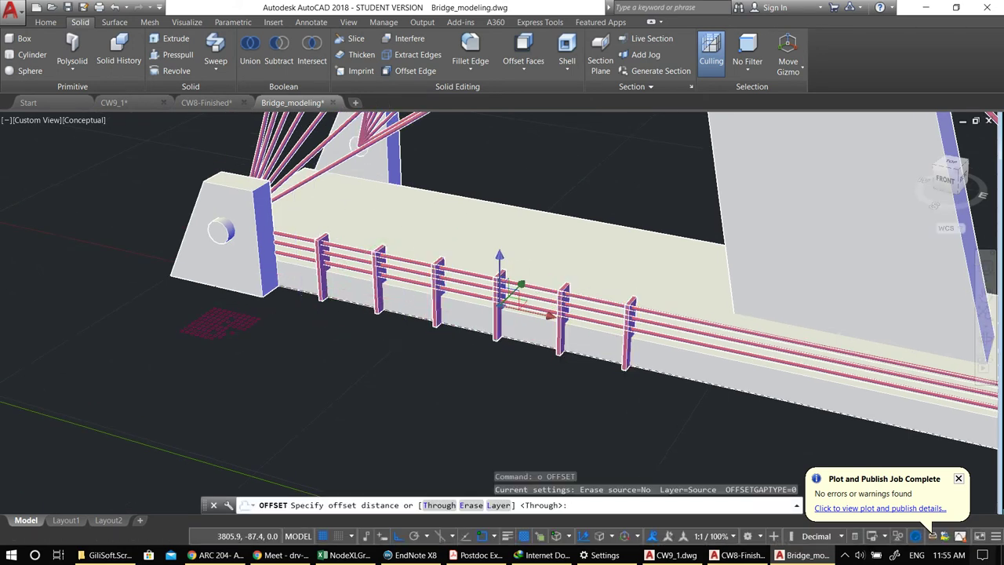
{"action": "scroll", "coordinate": [301, 318], "scroll_direction": "up", "scroll_amount": 4}
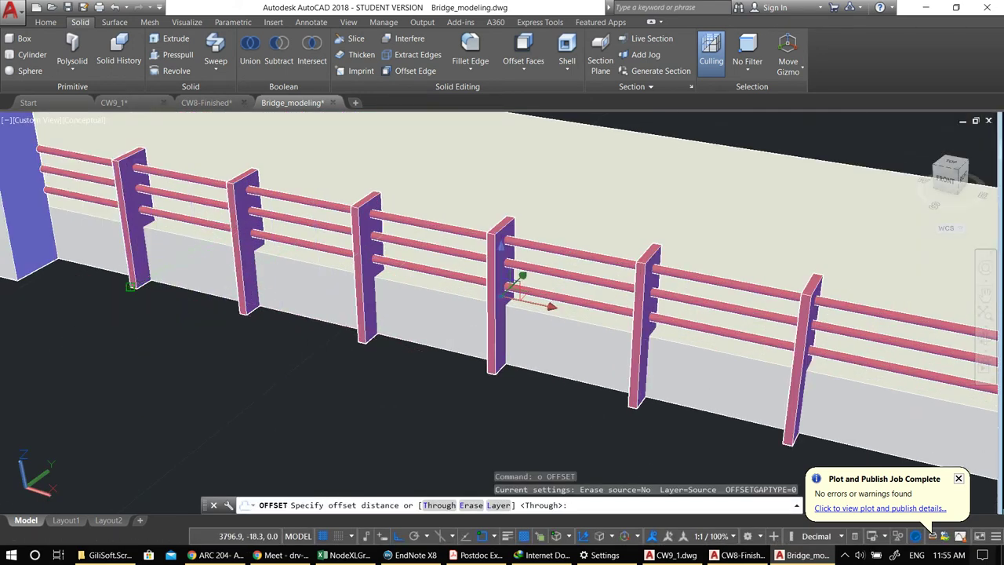
{"action": "left_click", "coordinate": [132, 287]}
{"action": "scroll", "coordinate": [132, 286], "scroll_direction": "down", "scroll_amount": 5}
{"action": "scroll", "coordinate": [382, 357], "scroll_direction": "up", "scroll_amount": 2}
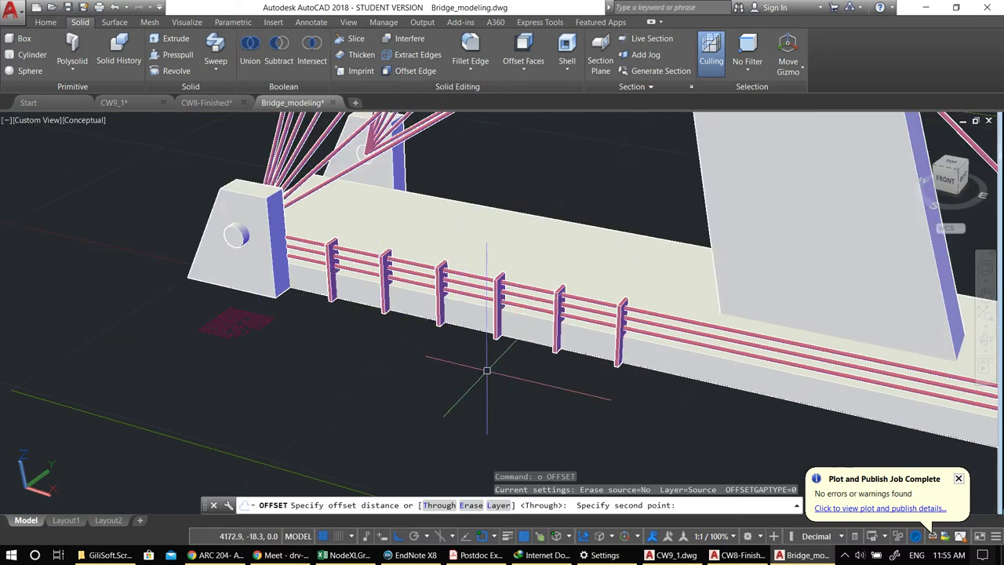
{"action": "key", "text": "Escape"}
- Copy the five posts after the first along the deck edge, using the first post's base corner as base point and the sixth's as destination
{"action": "left_click", "coordinate": [615, 344]}
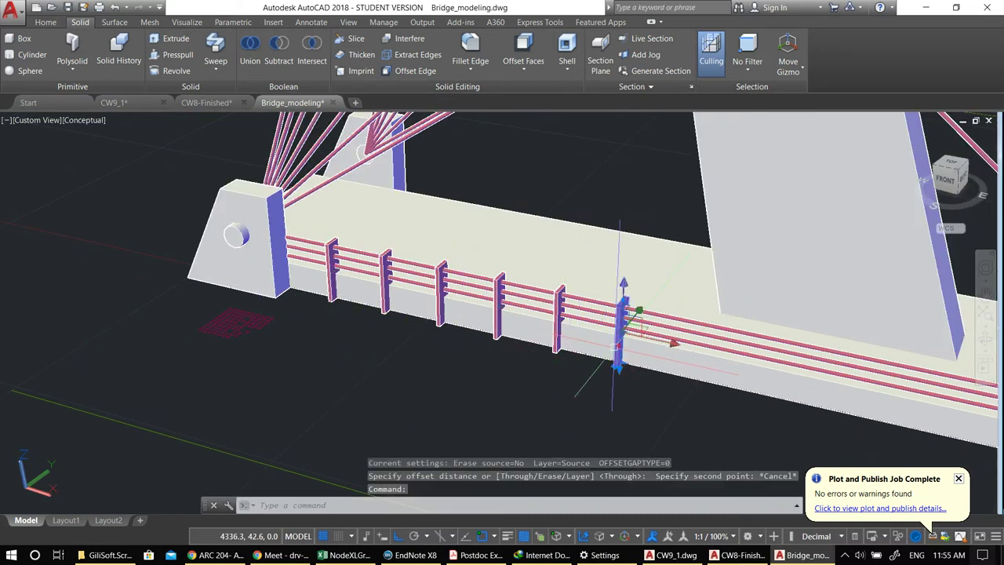
{"action": "left_click", "coordinate": [561, 323]}
{"action": "left_click", "coordinate": [499, 322]}
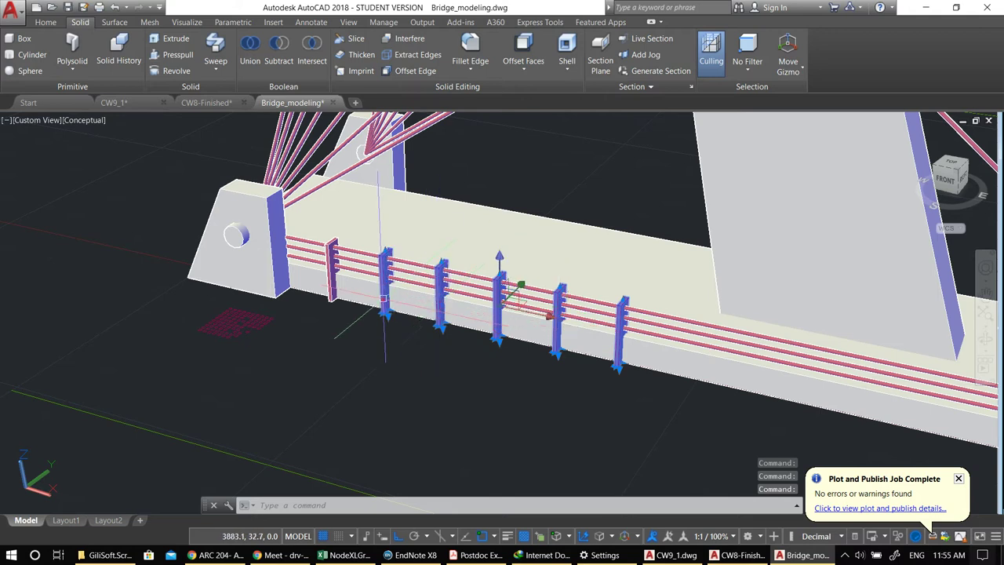
{"action": "right_click", "coordinate": [383, 299]}
{"action": "type", "text": "co"}
{"action": "key", "text": "Return"}
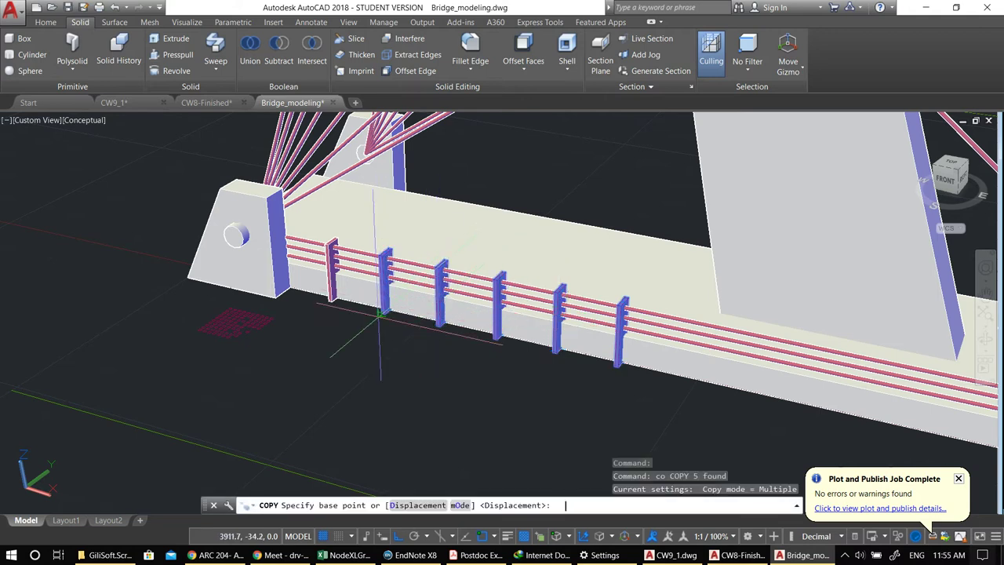
{"action": "scroll", "coordinate": [482, 309], "scroll_direction": "up", "scroll_amount": 1}
{"action": "scroll", "coordinate": [499, 316], "scroll_direction": "up", "scroll_amount": 2}
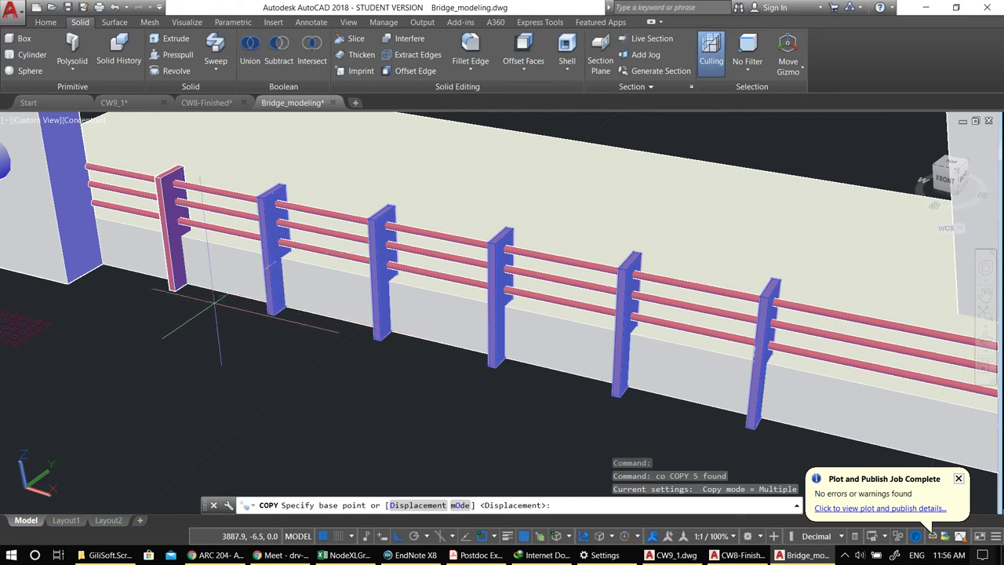
{"action": "left_click", "coordinate": [170, 290]}
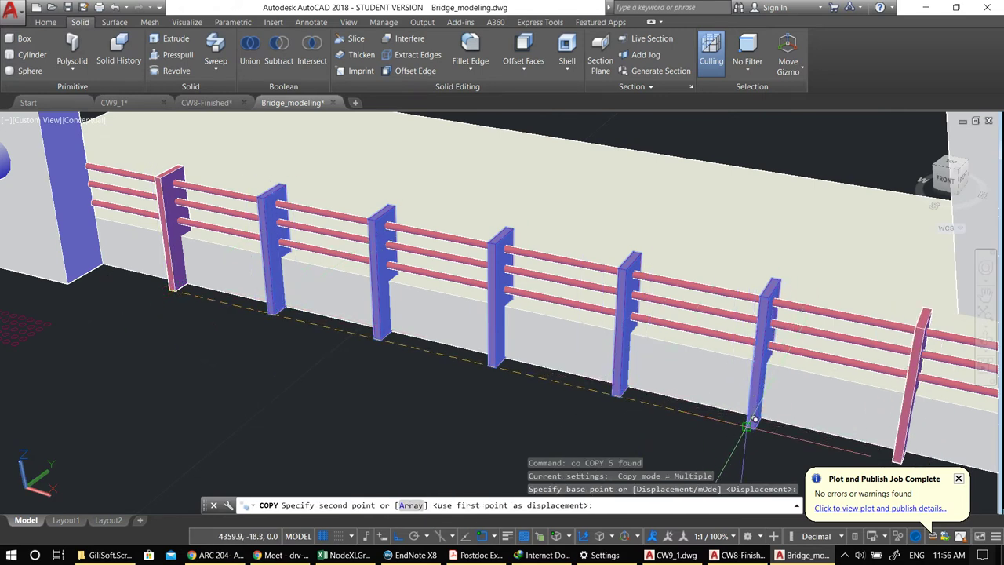
{"action": "left_click", "coordinate": [751, 412]}
- Continue placing the five-post set along the near deck edge, past the pylon to the first deck plate
{"action": "scroll", "coordinate": [750, 412], "scroll_direction": "down", "scroll_amount": 3}
{"action": "middle_click_drag", "start_coordinate": [694, 384], "coordinate": [313, 294]}
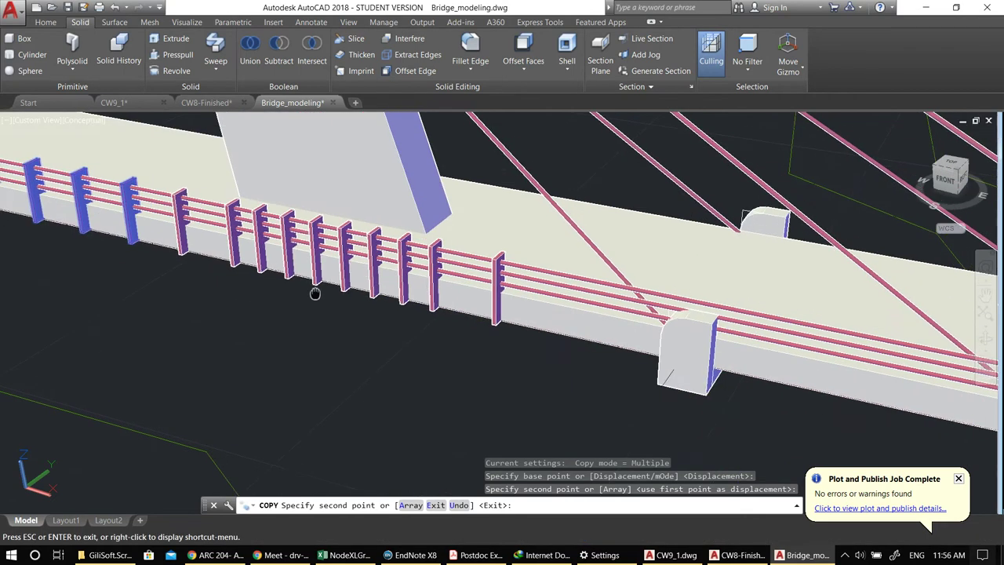
{"action": "scroll", "coordinate": [406, 314], "scroll_direction": "up", "scroll_amount": 5}
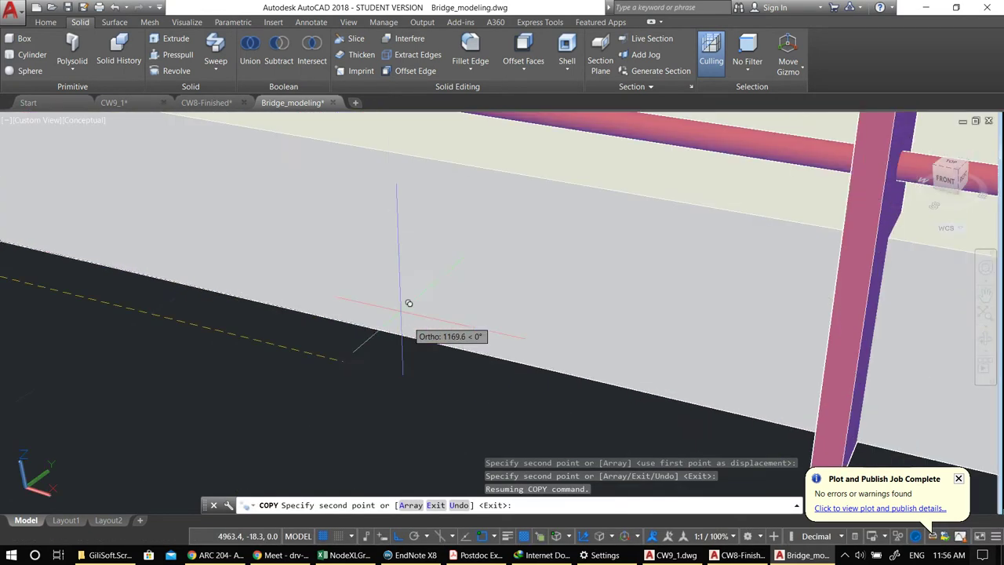
{"action": "scroll", "coordinate": [341, 305], "scroll_direction": "down", "scroll_amount": 3}
{"action": "middle_click_drag", "start_coordinate": [341, 305], "coordinate": [394, 365]}
{"action": "scroll", "coordinate": [394, 378], "scroll_direction": "down", "scroll_amount": 4}
{"action": "scroll", "coordinate": [394, 378], "scroll_direction": "up", "scroll_amount": 2}
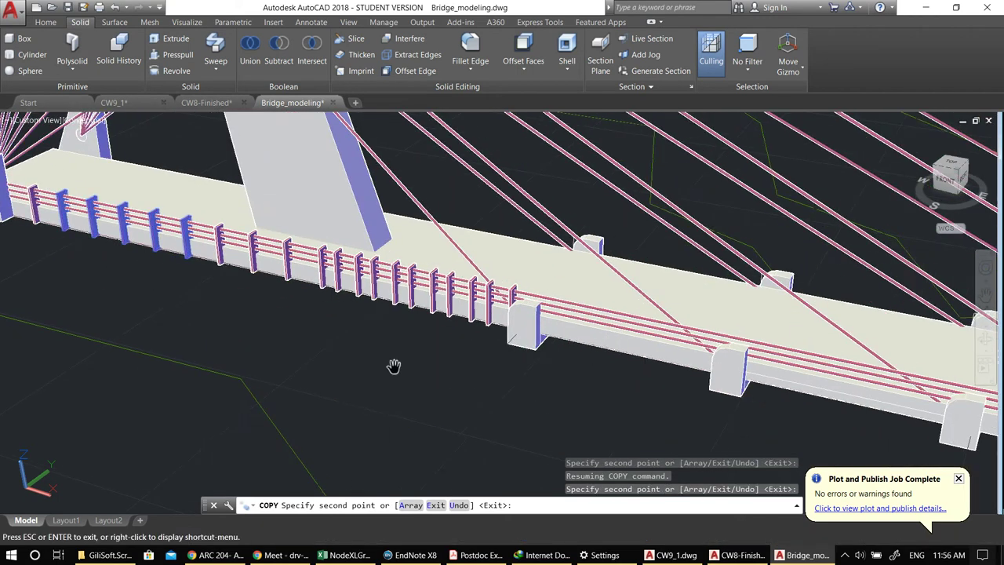
{"action": "scroll", "coordinate": [517, 353], "scroll_direction": "up", "scroll_amount": 3}
- Place more copies of the five-post set beyond the first deck plate, snapping each to the base corner of an already placed post
{"action": "middle_click_drag", "start_coordinate": [515, 345], "coordinate": [586, 368], "text": "shift"}
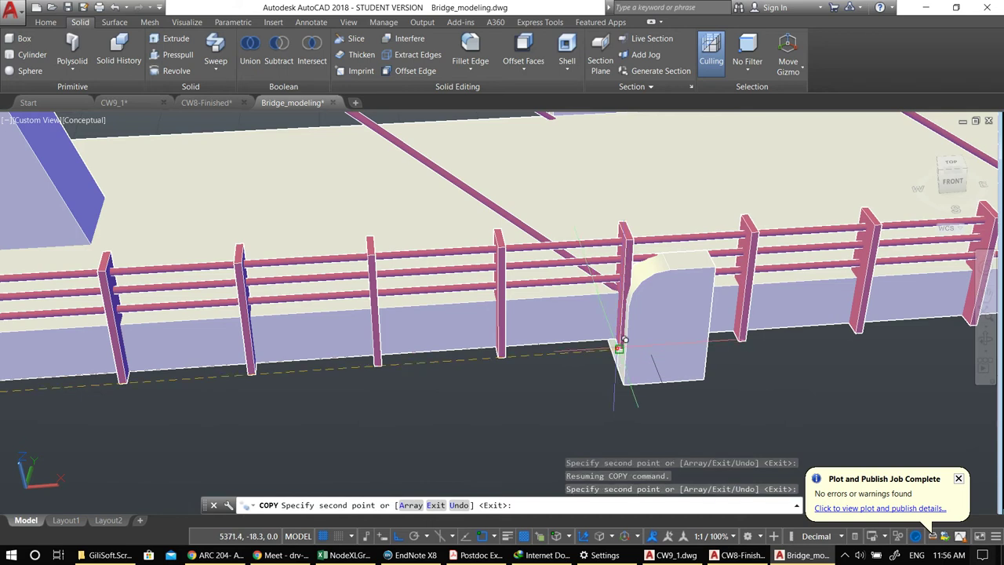
{"action": "scroll", "coordinate": [627, 340], "scroll_direction": "down", "scroll_amount": 3}
{"action": "middle_click_drag", "start_coordinate": [776, 354], "coordinate": [471, 360]}
{"action": "scroll", "coordinate": [490, 310], "scroll_direction": "up", "scroll_amount": 2}
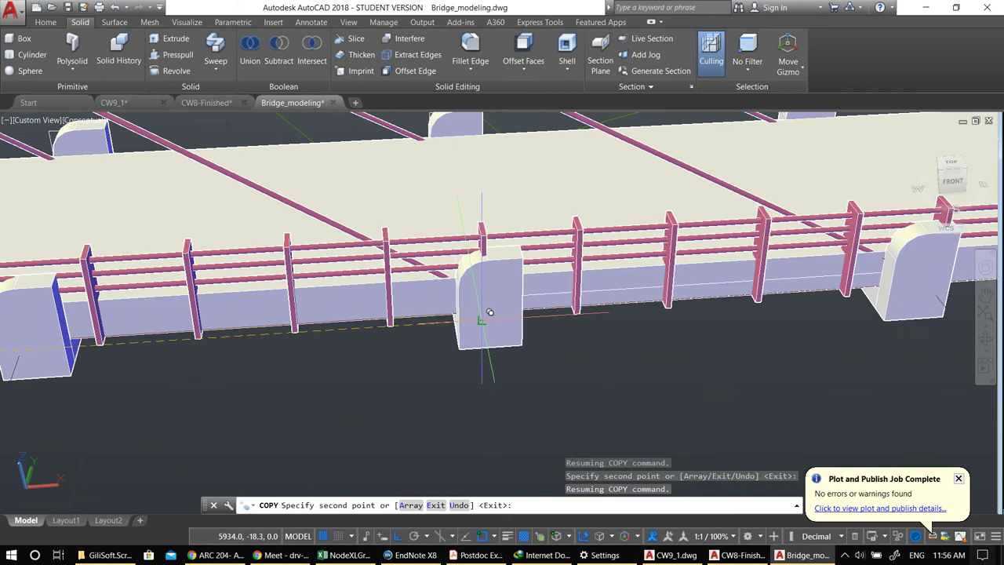
{"action": "middle_click_drag", "start_coordinate": [489, 316], "coordinate": [691, 360]}
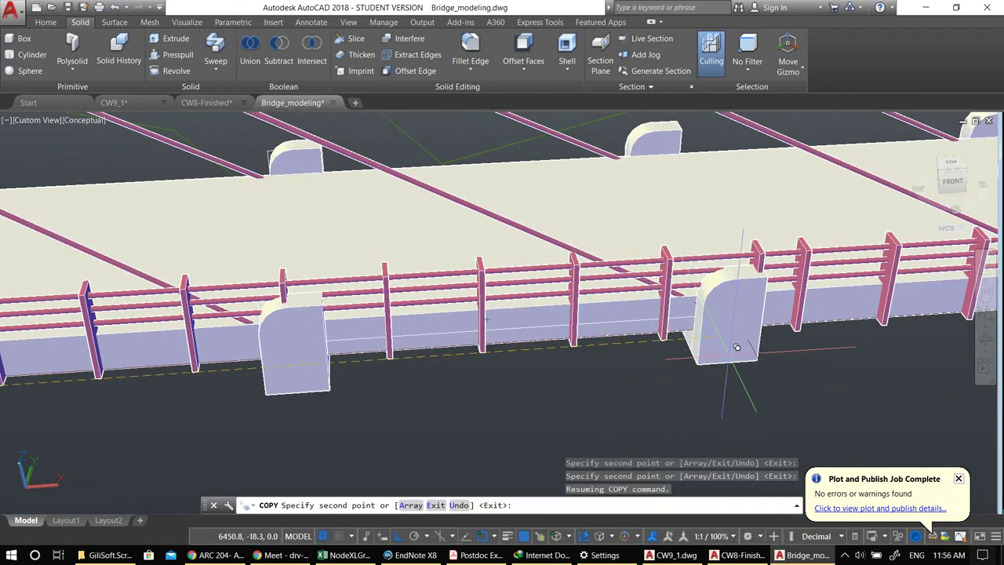
{"action": "left_click", "coordinate": [749, 346]}
{"action": "middle_click_drag", "start_coordinate": [496, 371], "coordinate": [423, 394]}
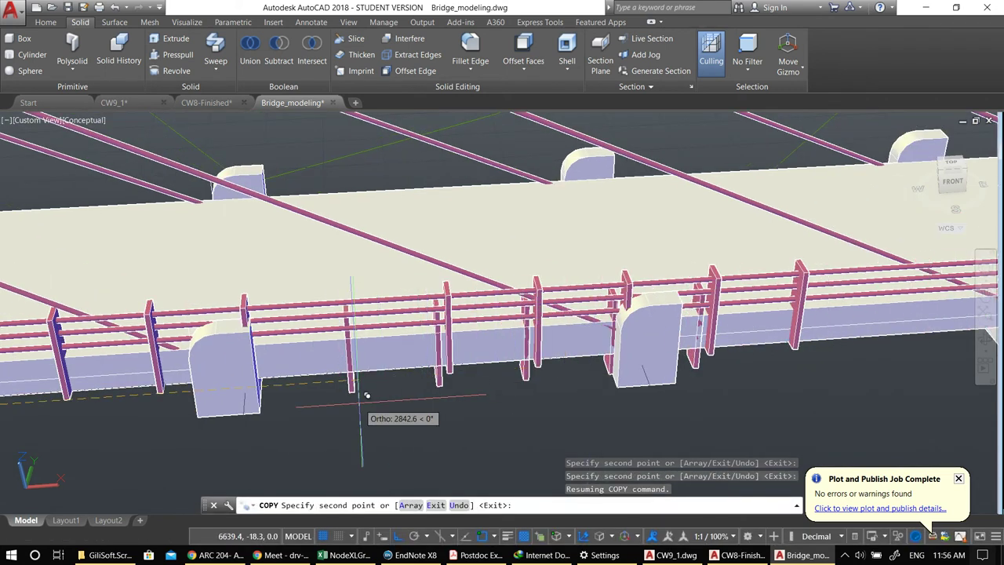
{"action": "key", "text": "ctrl+z"}
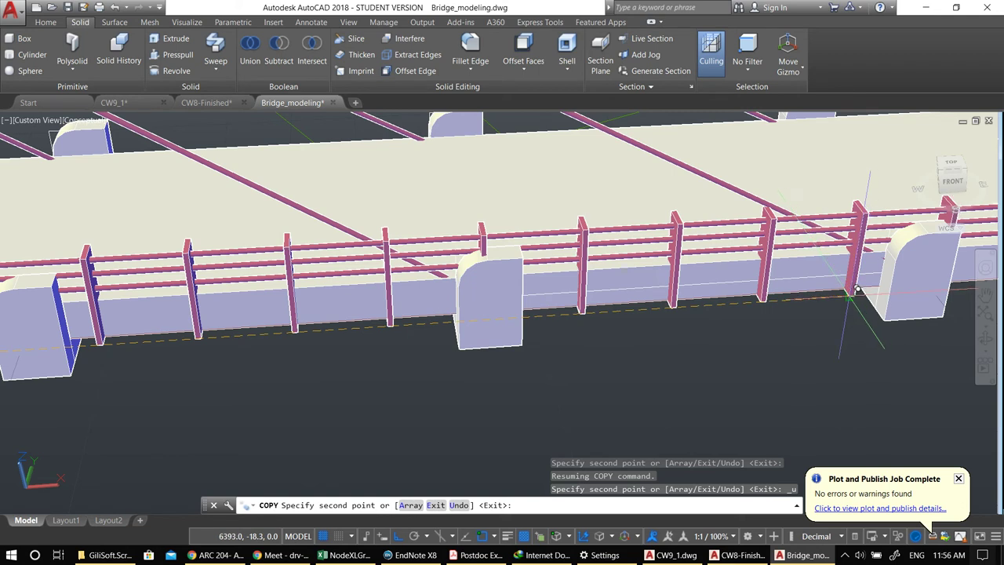
- Finish copying the five-post set along the near deck edge, snapping to base corners, until the posts pass the deck's far end
{"action": "middle_click_drag", "start_coordinate": [857, 291], "coordinate": [466, 348], "text": "shift"}
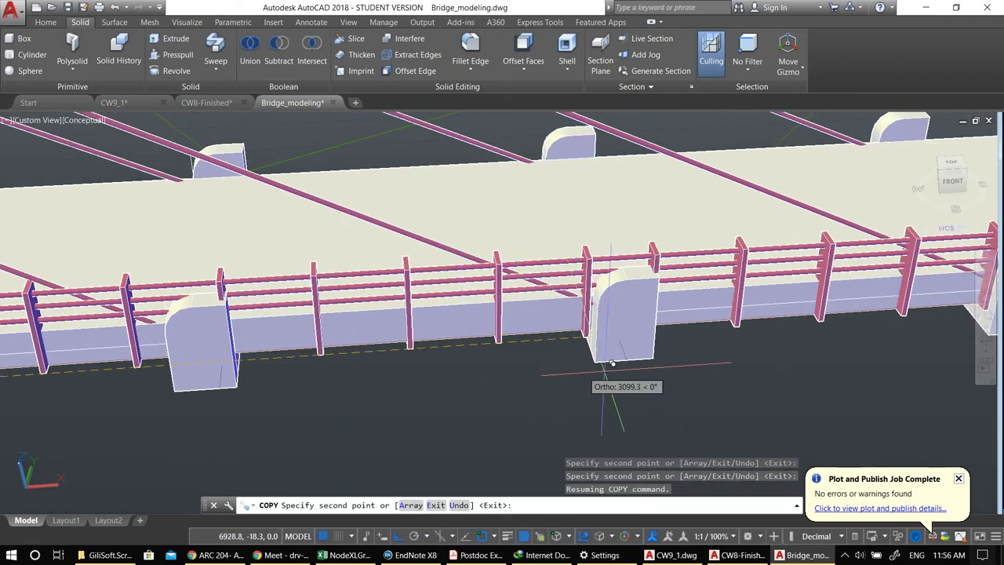
{"action": "left_click", "coordinate": [586, 341]}
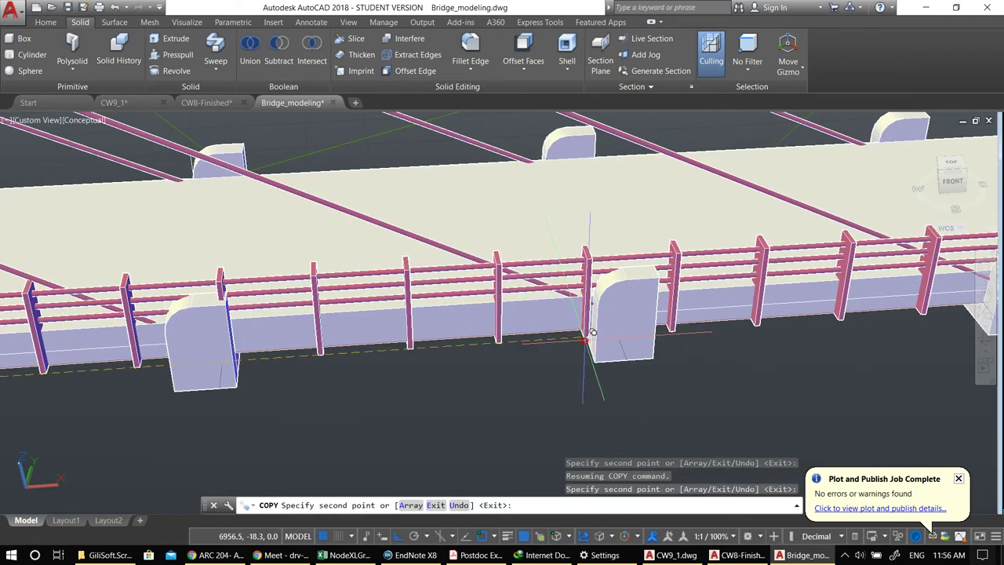
{"action": "middle_click_drag", "start_coordinate": [592, 333], "coordinate": [392, 374], "text": "shift"}
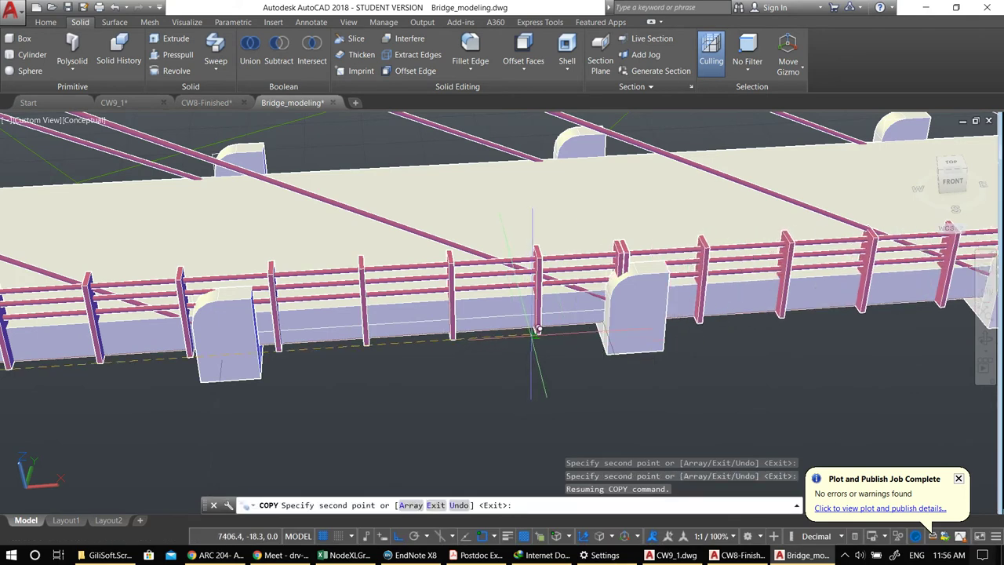
{"action": "middle_click_drag", "start_coordinate": [537, 330], "coordinate": [296, 375], "text": "shift"}
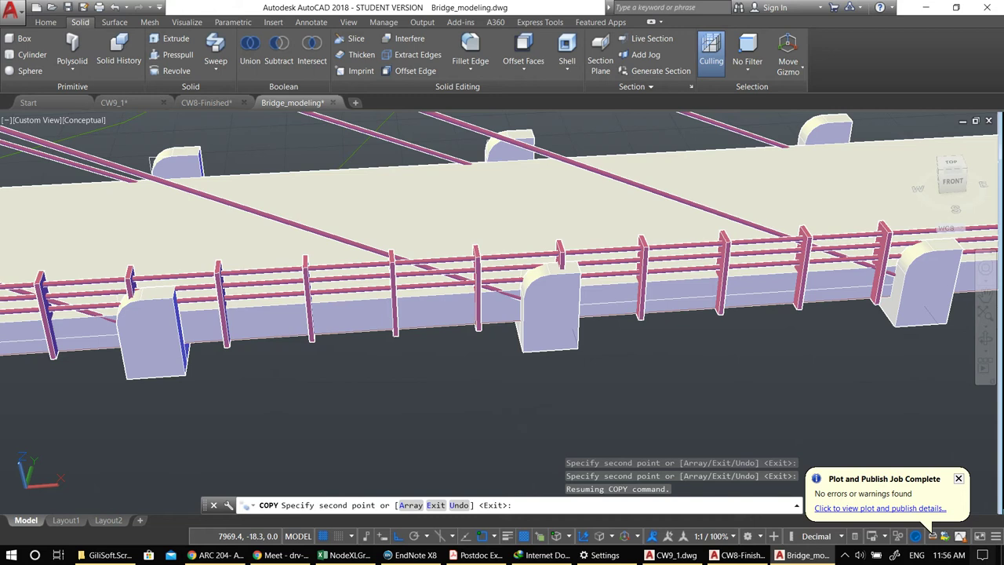
{"action": "middle_click_drag", "start_coordinate": [475, 330], "coordinate": [485, 333], "text": "shift"}
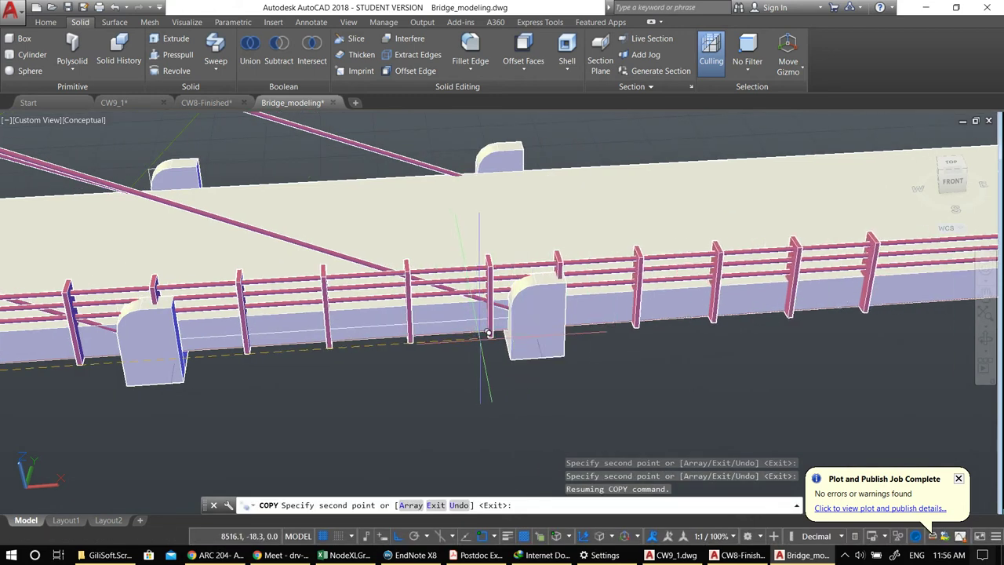
{"action": "left_click", "coordinate": [486, 333]}
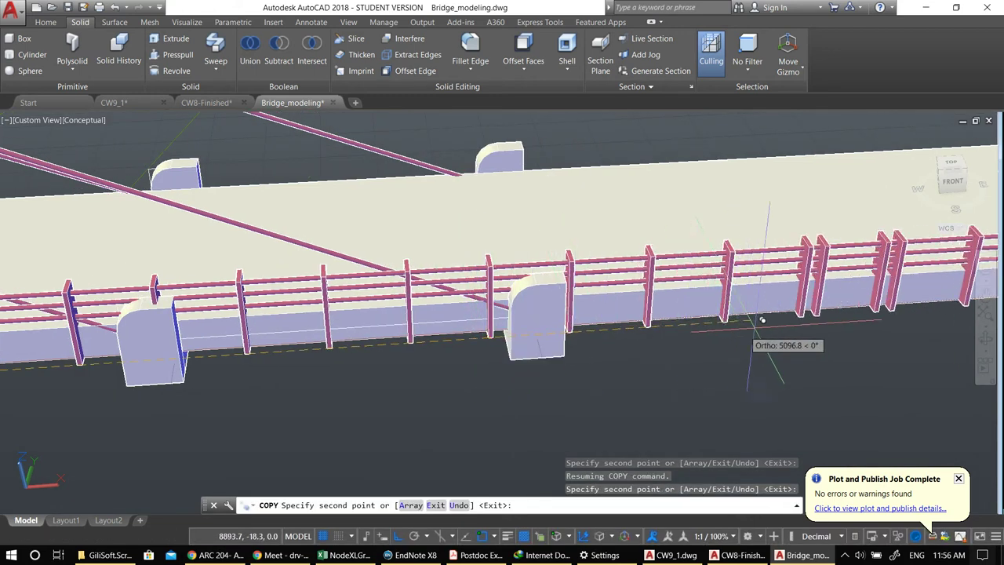
{"action": "middle_click_drag", "start_coordinate": [762, 320], "coordinate": [298, 361]}
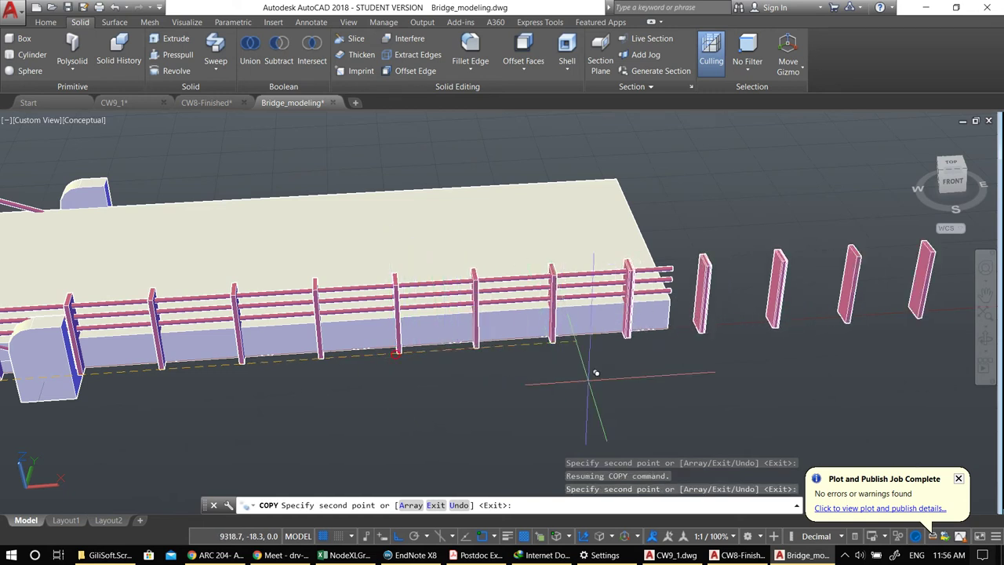
{"action": "key", "text": "Escape"}
- Erase the two surplus posts standing beyond the far end of the deck
{"action": "left_click", "coordinate": [871, 382]}
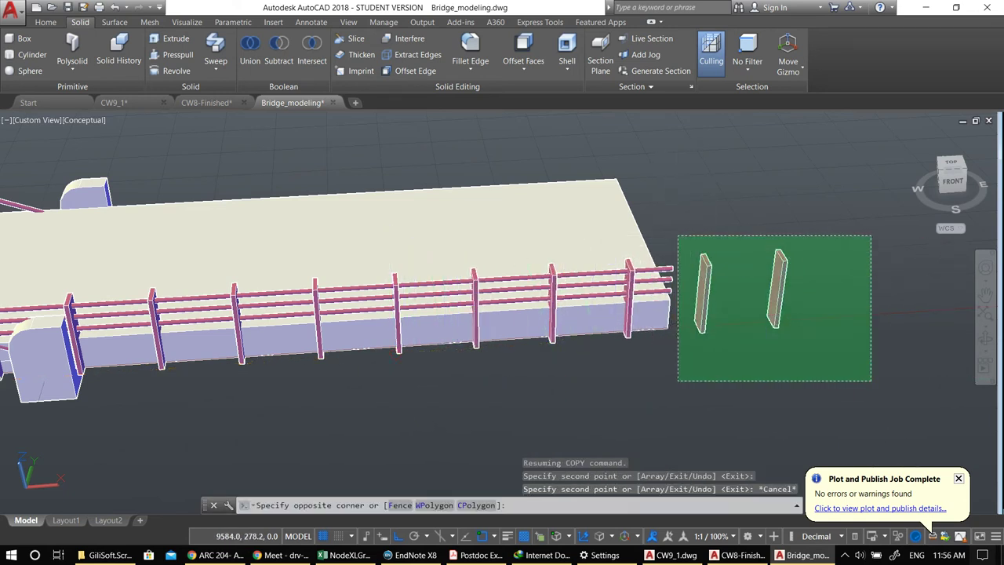
{"action": "left_click", "coordinate": [678, 235]}
{"action": "type", "text": "e"}
{"action": "key", "text": "Return"}
{"action": "scroll", "coordinate": [490, 329], "scroll_direction": "down", "scroll_amount": 3}
{"action": "middle_click_drag", "start_coordinate": [134, 326], "coordinate": [330, 326]}
{"action": "scroll", "coordinate": [424, 313], "scroll_direction": "down", "scroll_amount": 2}
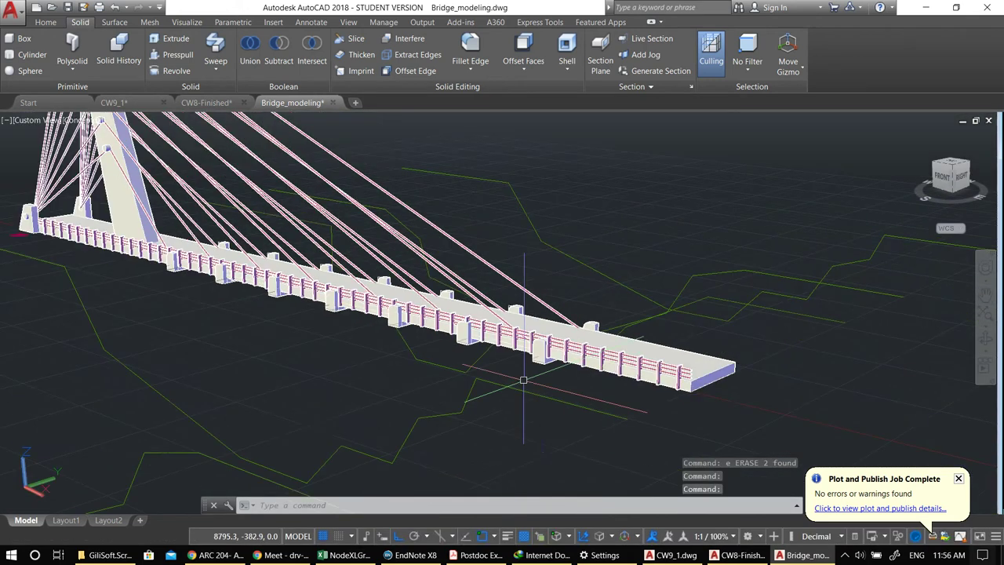
{"action": "middle_click_drag", "start_coordinate": [505, 399], "coordinate": [502, 398], "text": "shift"}
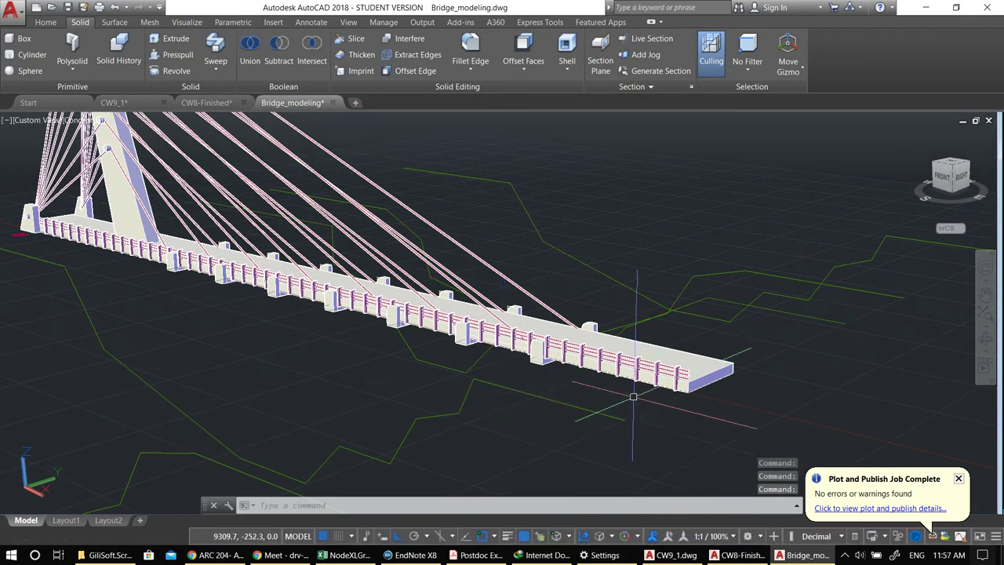
- Show the near deck edge from the right side in the 2D Wireframe visual style
{"action": "left_click", "coordinate": [964, 176]}
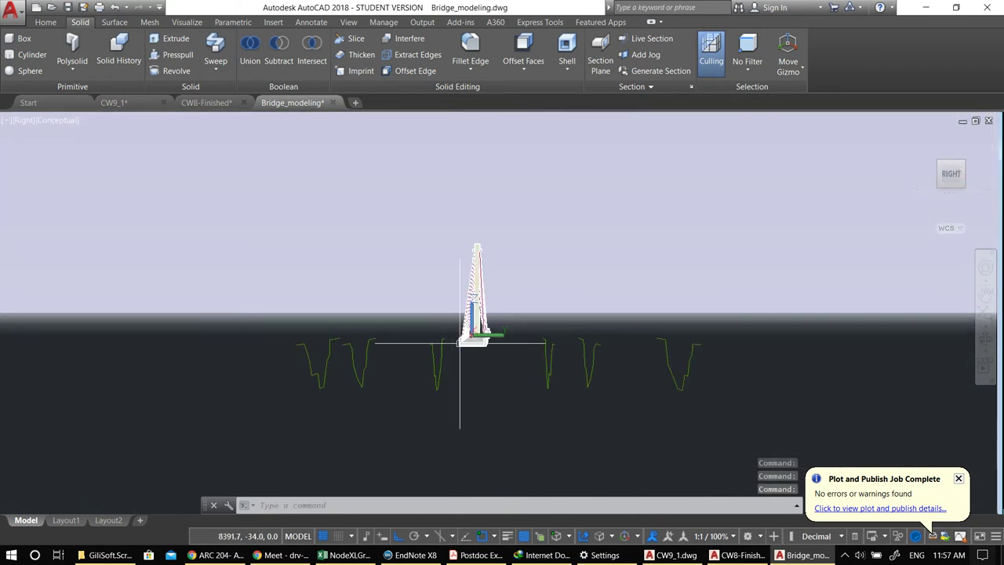
{"action": "scroll", "coordinate": [557, 280], "scroll_direction": "up", "scroll_amount": 1}
{"action": "middle_click_drag", "start_coordinate": [558, 280], "coordinate": [520, 301]}
{"action": "scroll", "coordinate": [557, 276], "scroll_direction": "up", "scroll_amount": 2}
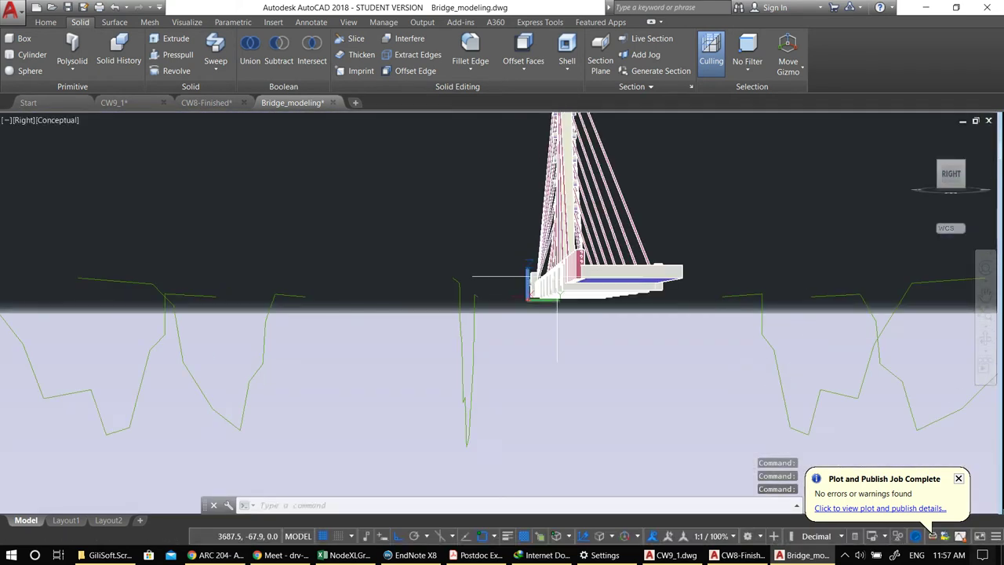
{"action": "left_click", "coordinate": [58, 23]}
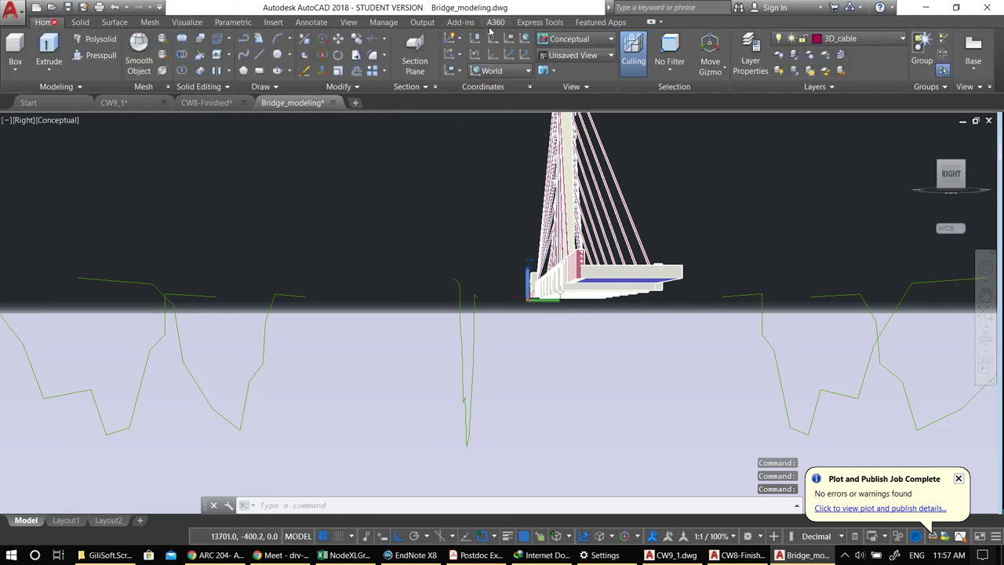
{"action": "left_click", "coordinate": [569, 40]}
{"action": "left_click", "coordinate": [420, 66]}
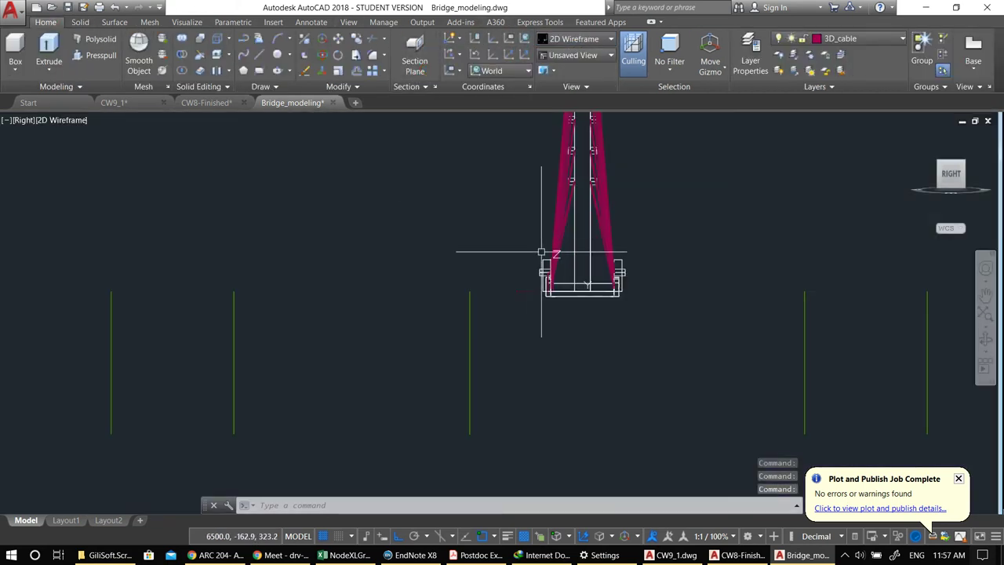
{"action": "scroll", "coordinate": [536, 248], "scroll_direction": "up", "scroll_amount": 5}
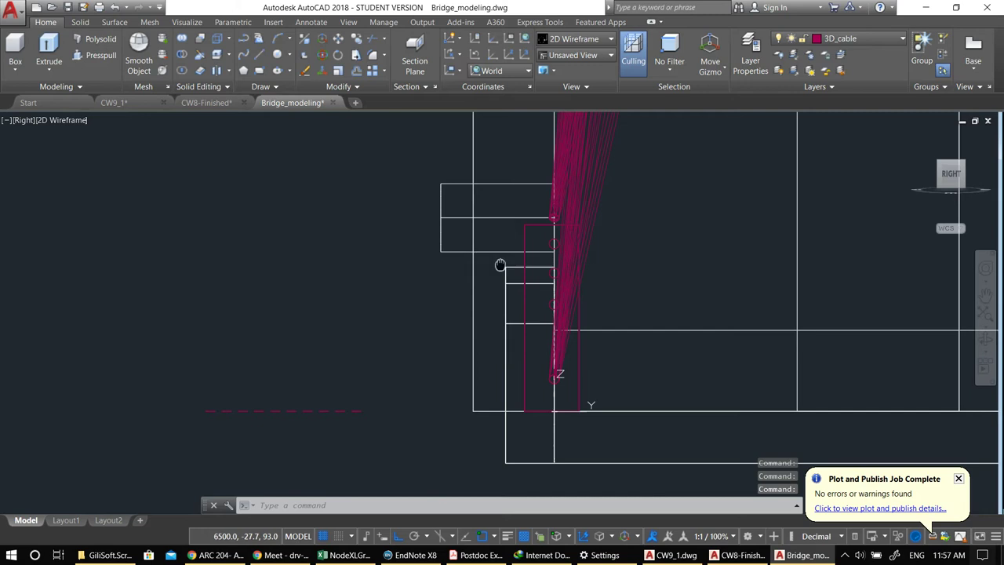
{"action": "middle_click_drag", "start_coordinate": [509, 260], "coordinate": [458, 342]}
{"action": "scroll", "coordinate": [498, 375], "scroll_direction": "up", "scroll_amount": 2}
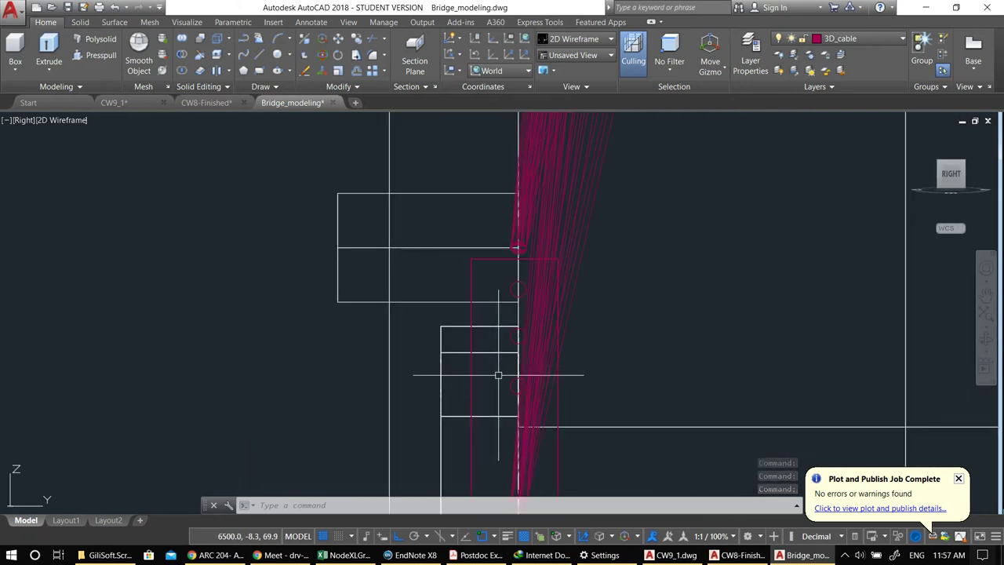
{"action": "left_click", "coordinate": [487, 390]}
{"action": "left_click", "coordinate": [472, 382]}
{"action": "left_click", "coordinate": [484, 387]}
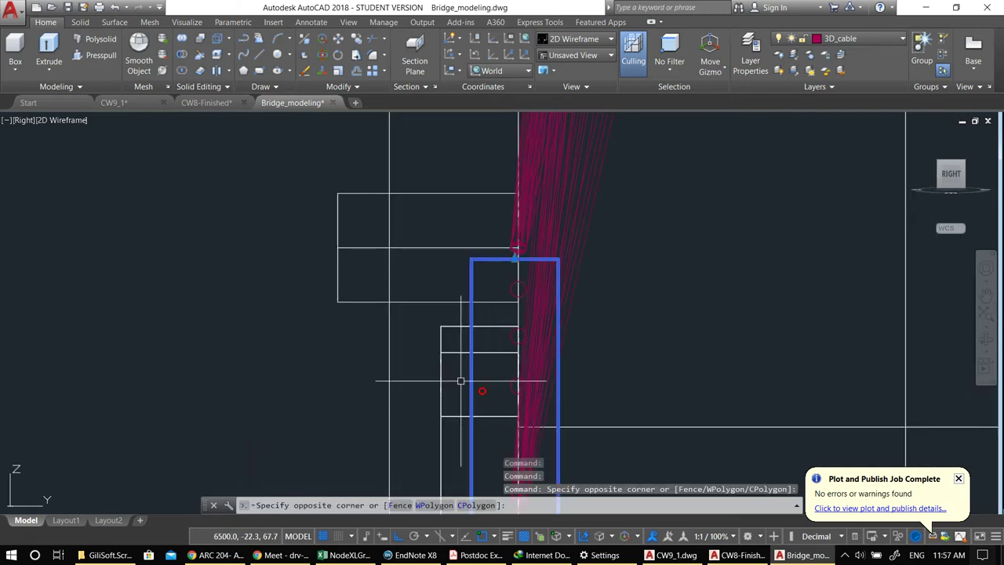
{"action": "left_click", "coordinate": [461, 380]}
{"action": "scroll", "coordinate": [509, 384], "scroll_direction": "up", "scroll_amount": 2}
{"action": "left_click", "coordinate": [521, 422]}
{"action": "left_click", "coordinate": [505, 372]}
{"action": "left_click", "coordinate": [521, 270]}
{"action": "left_click", "coordinate": [497, 260]}
{"action": "middle_click_drag", "start_coordinate": [506, 172], "coordinate": [643, 343]}
{"action": "scroll", "coordinate": [628, 346], "scroll_direction": "down", "scroll_amount": 8}
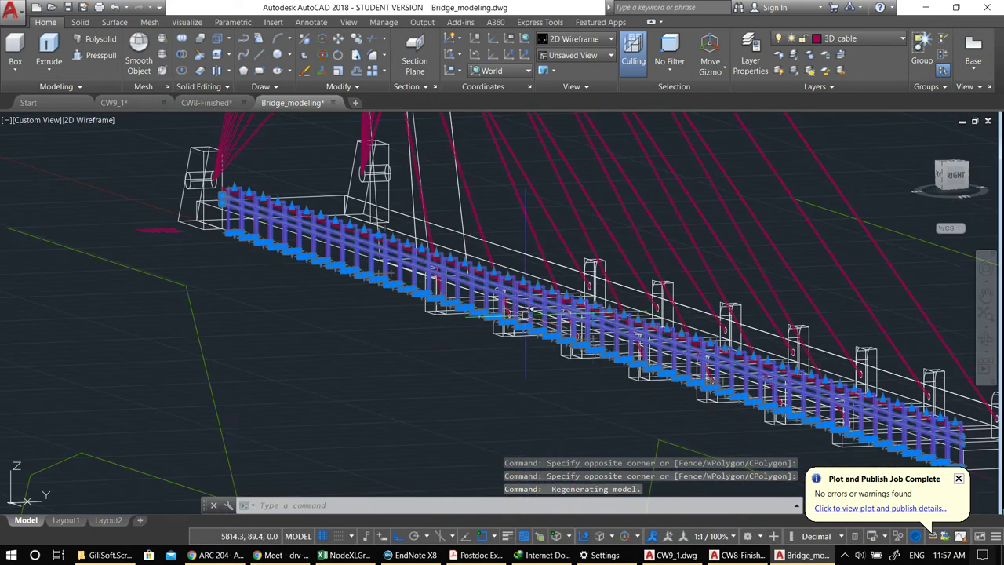
{"action": "key", "text": "Escape"}
{"action": "key", "text": "Escape"}
- Return to the Conceptual visual style and examine the posts where they meet the deck plates beside the pylon
{"action": "middle_click_drag", "start_coordinate": [450, 312], "coordinate": [503, 356], "text": "shift"}
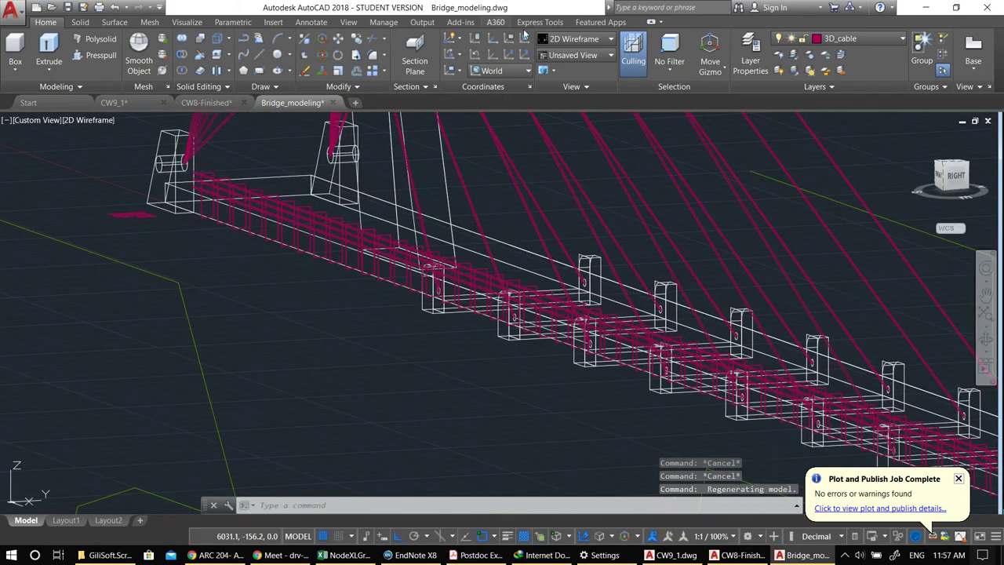
{"action": "left_click", "coordinate": [578, 39]}
{"action": "left_click", "coordinate": [478, 72]}
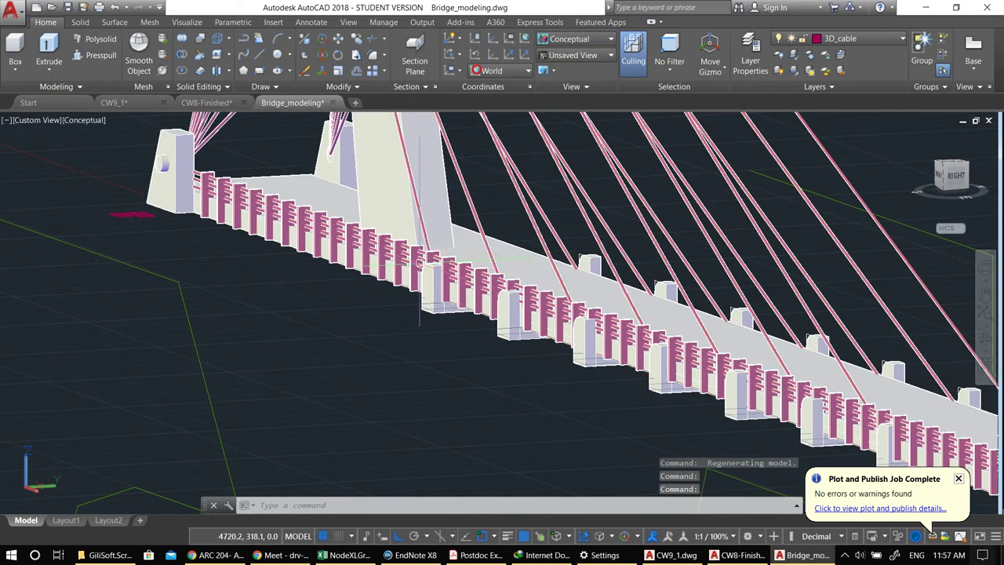
{"action": "scroll", "coordinate": [549, 314], "scroll_direction": "up", "scroll_amount": 5}
{"action": "left_click", "coordinate": [437, 245]}
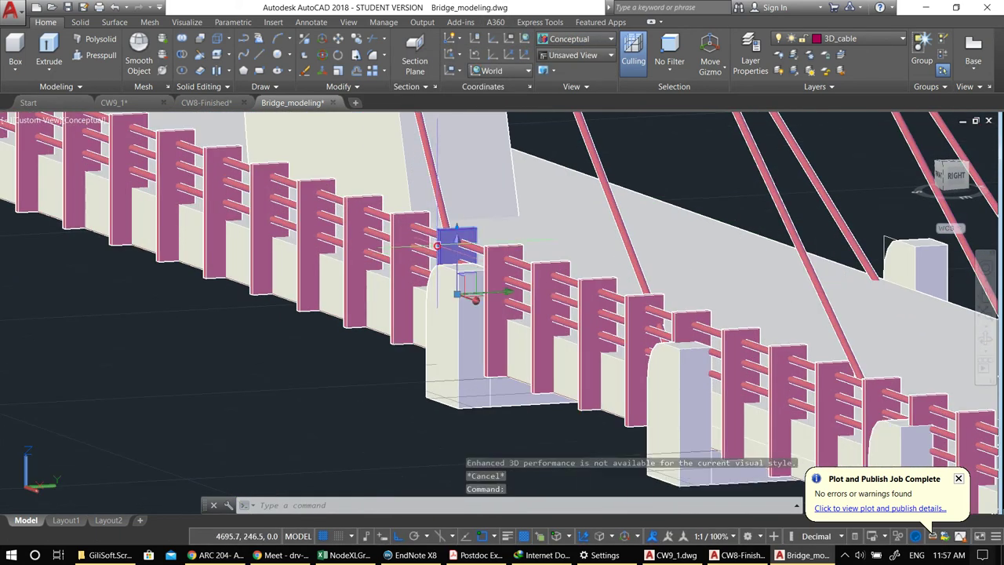
{"action": "scroll", "coordinate": [503, 283], "scroll_direction": "down", "scroll_amount": 5}
{"action": "scroll", "coordinate": [504, 286], "scroll_direction": "up", "scroll_amount": 3}
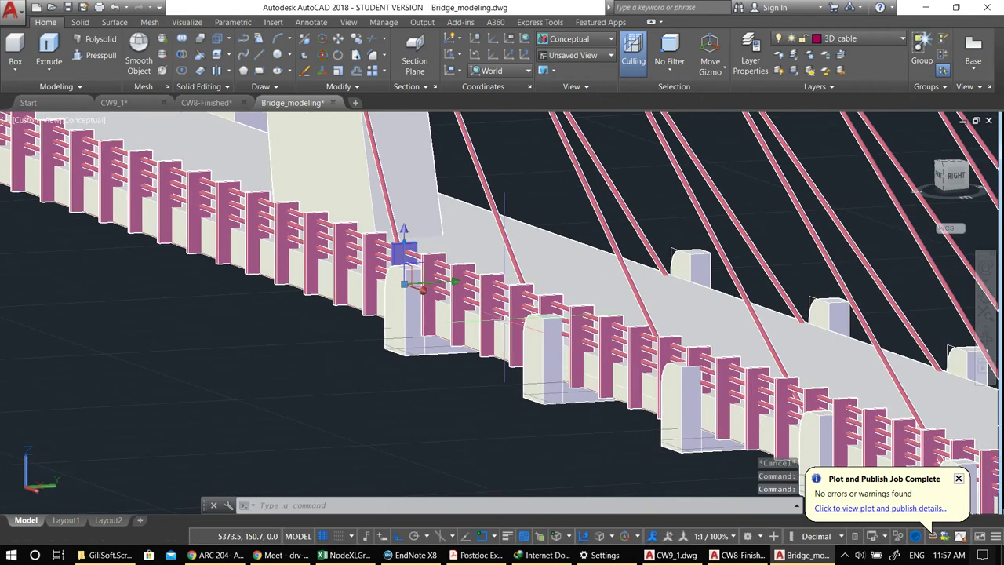
{"action": "mouse_move", "coordinate": [548, 300]}
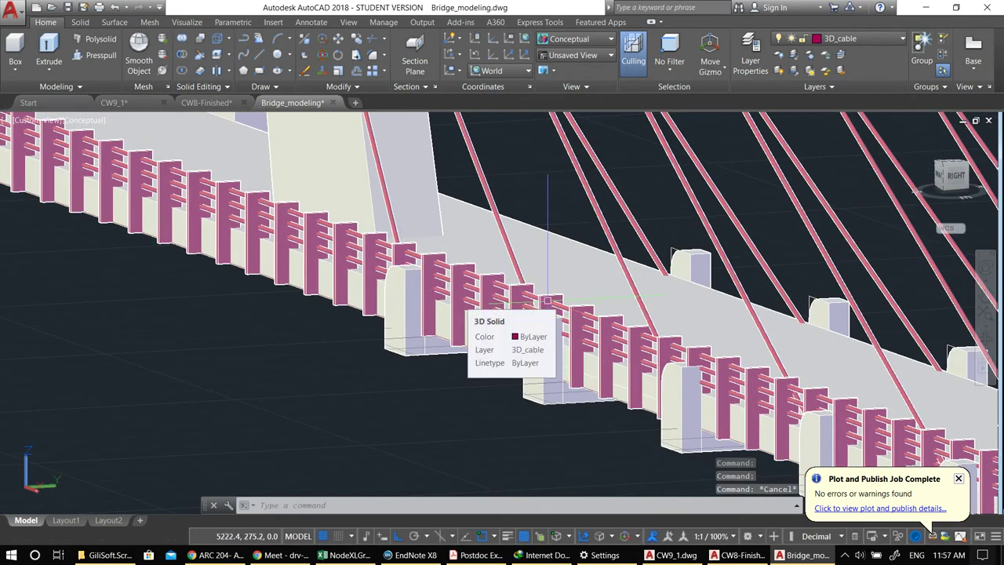
- Set the model to the right-side view in the 2D Wireframe visual style, framing the near deck edge
{"action": "left_click", "coordinate": [948, 181]}
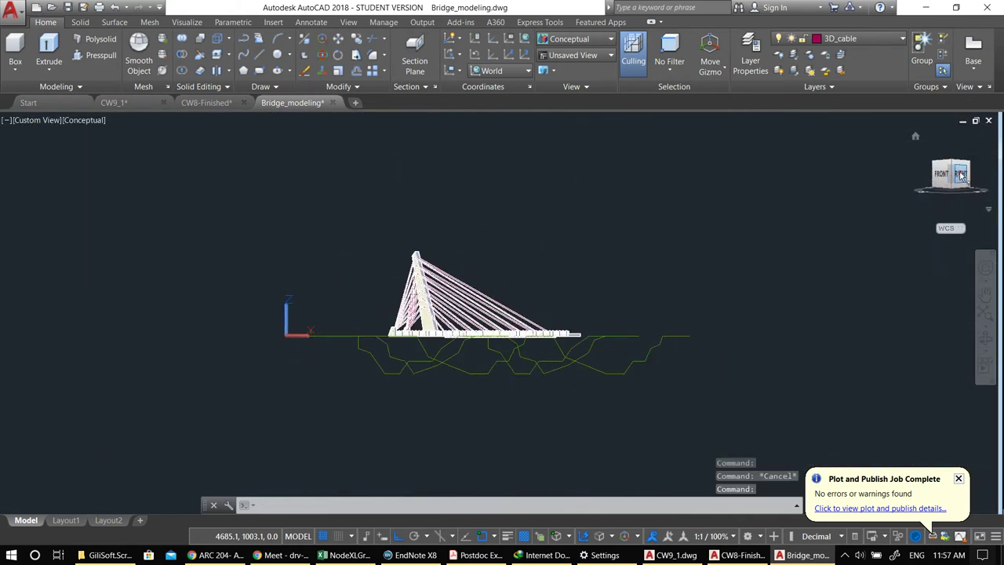
{"action": "left_click", "coordinate": [961, 174]}
{"action": "scroll", "coordinate": [451, 339], "scroll_direction": "up", "scroll_amount": 10}
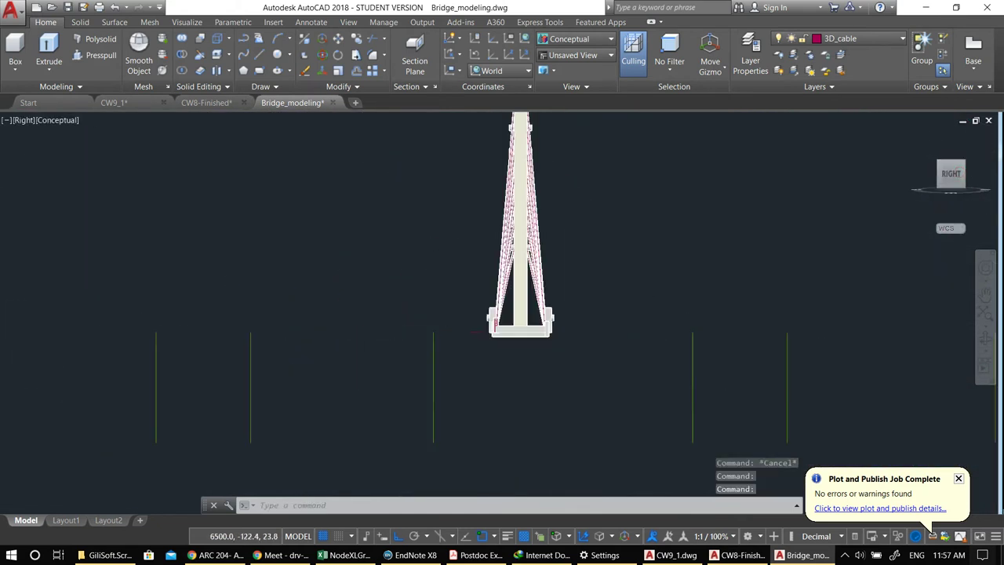
{"action": "left_click", "coordinate": [593, 43]}
{"action": "left_click", "coordinate": [414, 70]}
{"action": "scroll", "coordinate": [510, 291], "scroll_direction": "up", "scroll_amount": 1}
{"action": "mouse_move", "coordinate": [539, 349]}
{"action": "middle_mouse_down"}
{"action": "mouse_move", "coordinate": [493, 168]}
{"action": "mouse_move", "coordinate": [575, 269]}
{"action": "middle_mouse_up"}
{"action": "left_click", "coordinate": [525, 308]}
{"action": "left_click", "coordinate": [509, 289]}
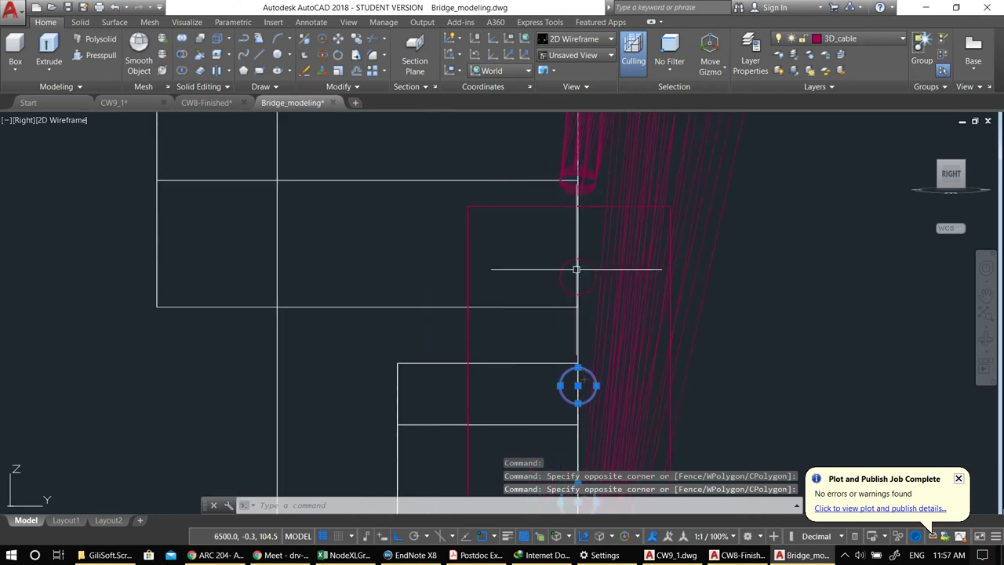
{"action": "left_click", "coordinate": [567, 257]}
{"action": "left_click", "coordinate": [523, 229]}
{"action": "left_click", "coordinate": [570, 280]}
{"action": "left_click", "coordinate": [520, 252]}
{"action": "left_click", "coordinate": [510, 262]}
{"action": "left_click", "coordinate": [401, 226]}
{"action": "scroll", "coordinate": [448, 256], "scroll_direction": "down", "scroll_amount": 5}
{"action": "middle_click_drag", "start_coordinate": [455, 292], "coordinate": [403, 210]}
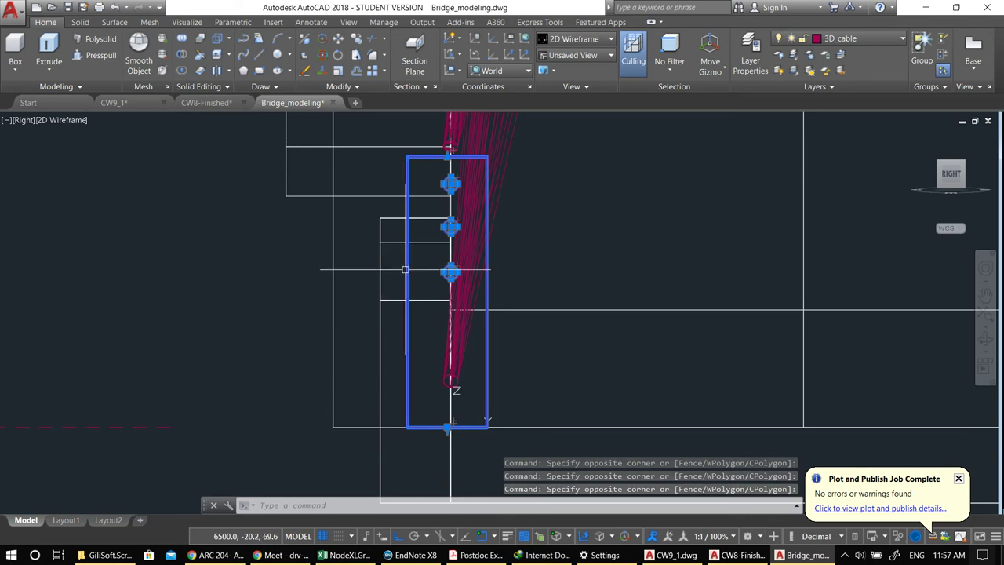
{"action": "left_click", "coordinate": [447, 428]}
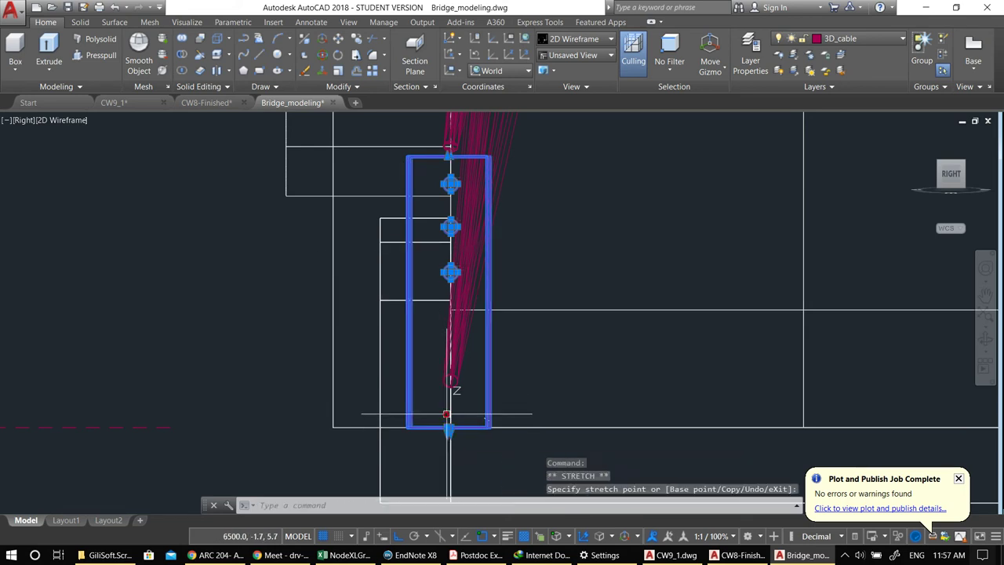
{"action": "key", "text": "ctrl+z"}
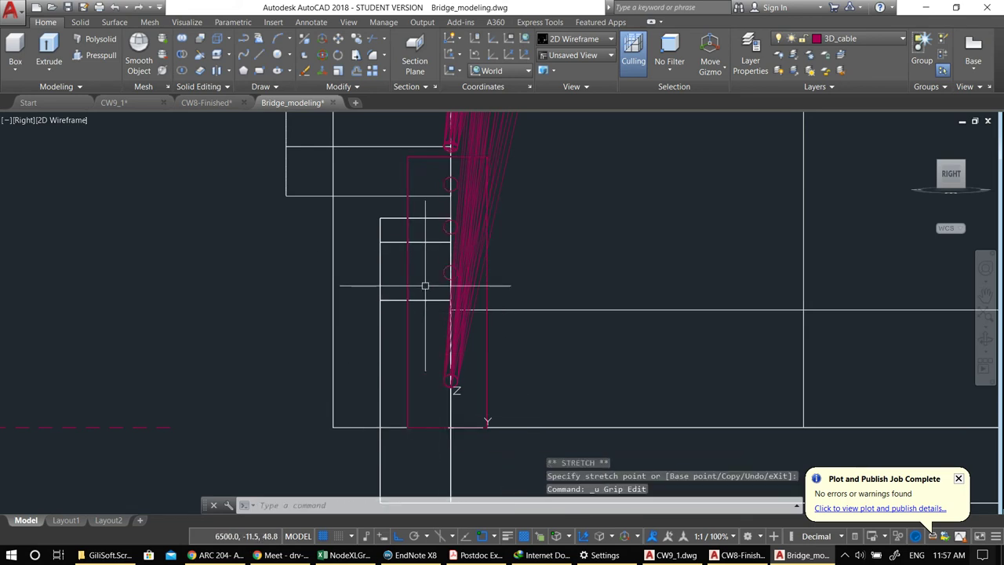
- Group the three near-side rails together with all the posts along that deck edge
{"action": "left_click", "coordinate": [443, 273]}
{"action": "scroll", "coordinate": [444, 273], "scroll_direction": "up", "scroll_amount": 6}
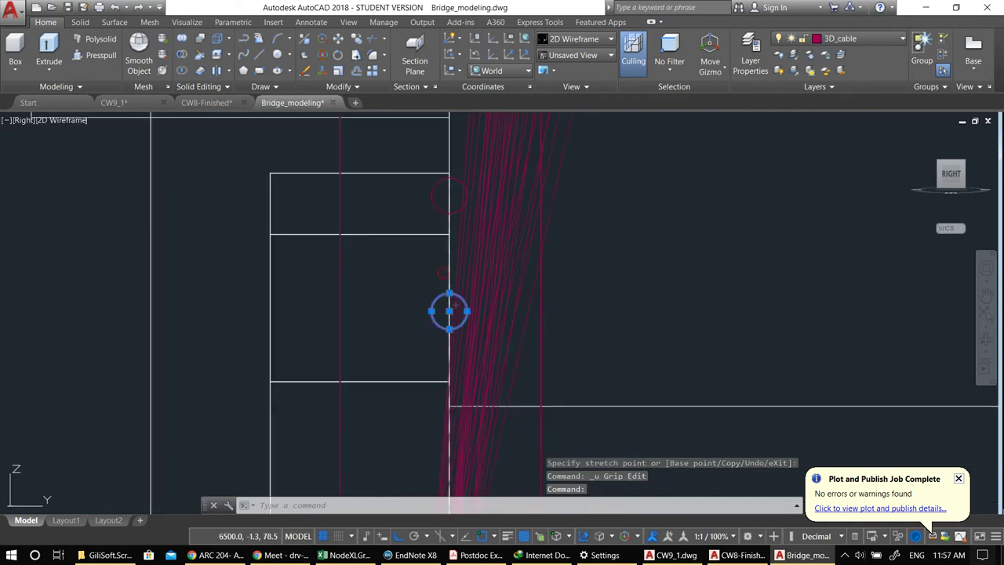
{"action": "left_click", "coordinate": [392, 319]}
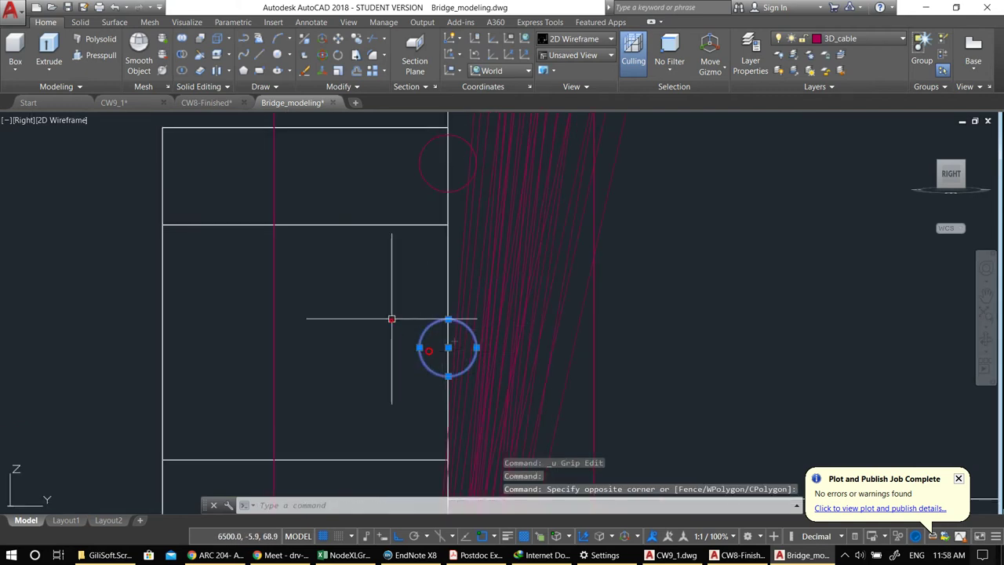
{"action": "left_click", "coordinate": [438, 171]}
{"action": "left_click", "coordinate": [354, 150]}
{"action": "middle_click_drag", "start_coordinate": [371, 168], "coordinate": [404, 312]}
{"action": "left_click", "coordinate": [467, 138]}
{"action": "left_click", "coordinate": [392, 143]}
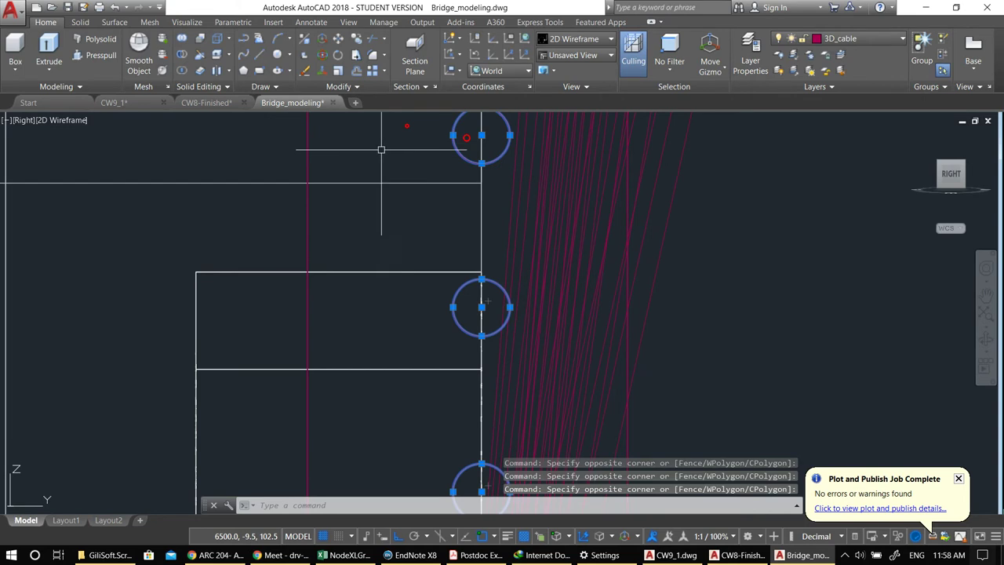
{"action": "left_click", "coordinate": [262, 142]}
{"action": "scroll", "coordinate": [371, 269], "scroll_direction": "down", "scroll_amount": 6}
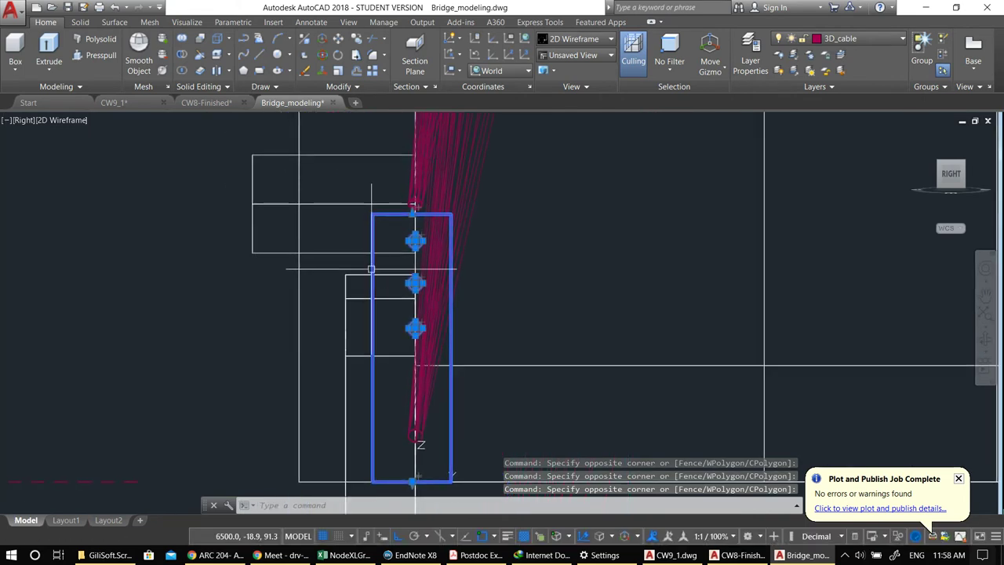
{"action": "type", "text": "a"}
{"action": "type", "text": "roup"}
{"action": "key", "text": "Return"}
- Mirror the grouped railing across the deck's vertical centre line onto the opposite edge, keeping the original
{"action": "left_click_drag", "start_coordinate": [384, 233], "coordinate": [371, 235]}
{"action": "scroll", "coordinate": [375, 235], "scroll_direction": "down", "scroll_amount": 6}
{"action": "middle_click_drag", "start_coordinate": [455, 273], "coordinate": [429, 290]}
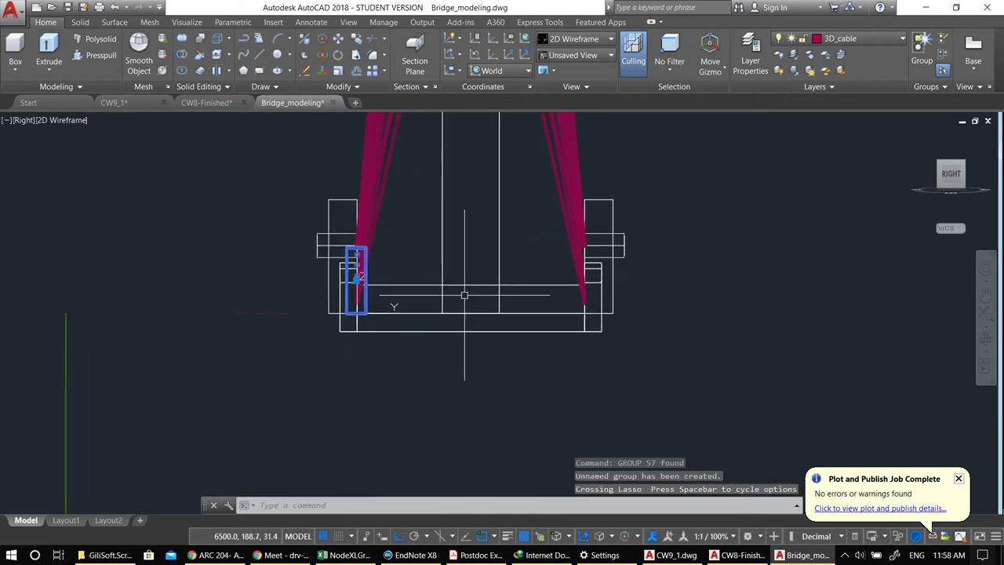
{"action": "type", "text": "mi"}
{"action": "key", "text": "Return"}
{"action": "left_click", "coordinate": [469, 315]}
{"action": "left_click", "coordinate": [472, 248]}
{"action": "key", "text": "Return"}
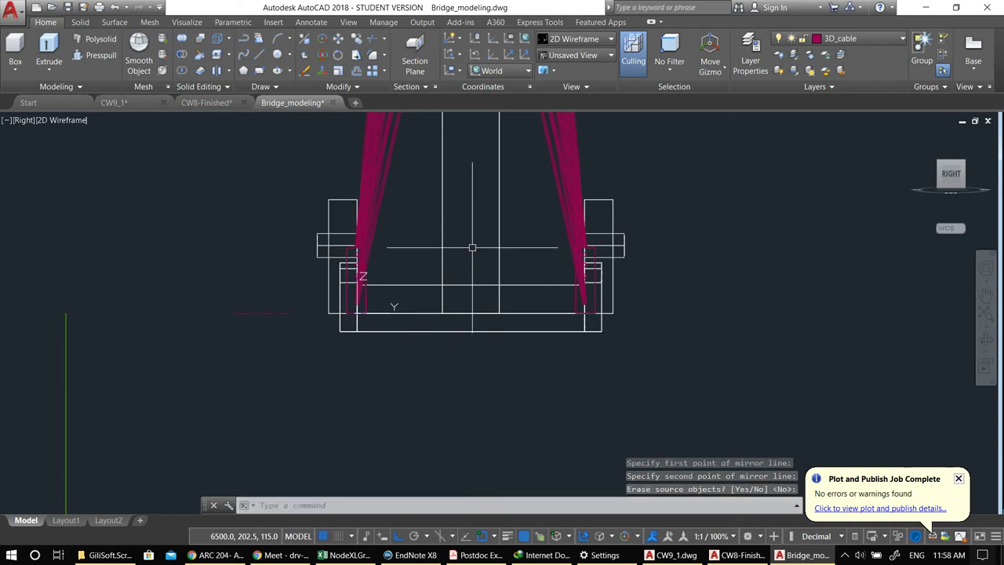
- Orbit the bridge to a 3D view and set the visual style to Conceptual
{"action": "mouse_move", "coordinate": [659, 329]}
{"action": "middle_mouse_down", "text": "shift"}
{"action": "mouse_move", "coordinate": [695, 334]}
{"action": "mouse_move", "coordinate": [565, 331]}
{"action": "mouse_move", "coordinate": [569, 306]}
{"action": "mouse_move", "coordinate": [597, 286]}
{"action": "mouse_move", "coordinate": [628, 296]}
{"action": "middle_mouse_up", "text": "shift"}
{"action": "left_click", "coordinate": [588, 39]}
{"action": "left_click", "coordinate": [482, 76]}
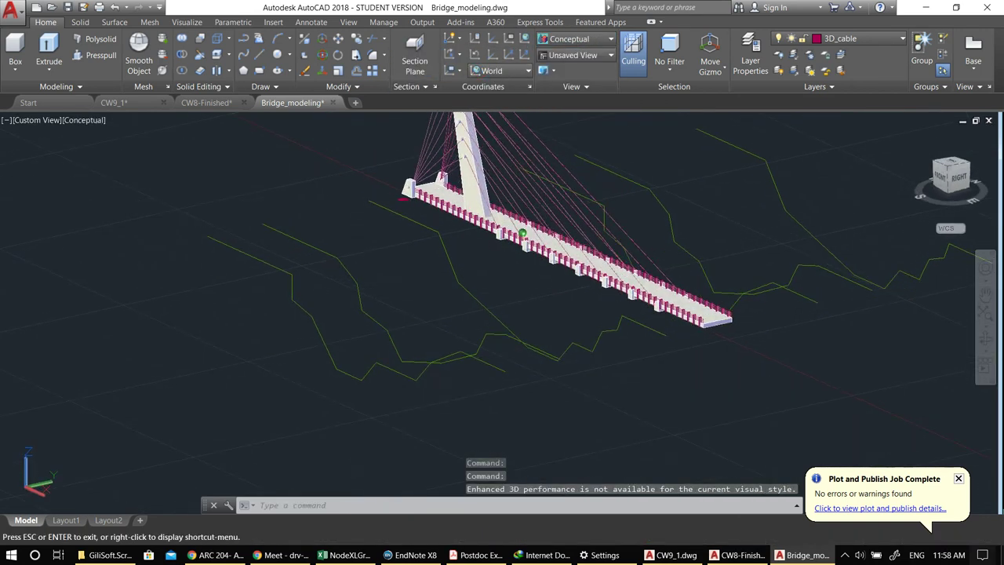
{"action": "middle_click_drag", "start_coordinate": [604, 259], "coordinate": [530, 349]}
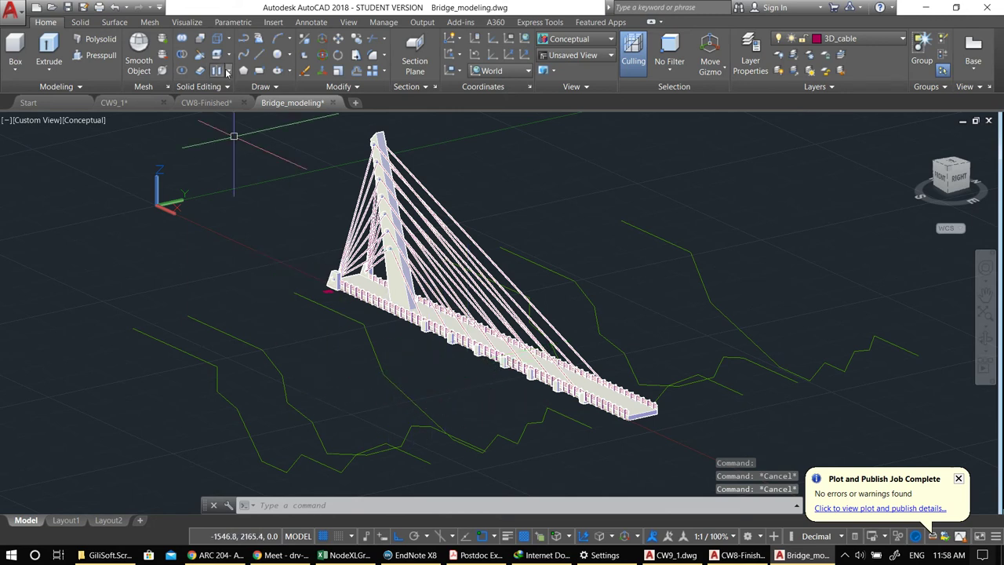
- Loft a terrain surface through the six green topography profile lines in order, using cross sections only
{"action": "left_click", "coordinate": [112, 23]}
{"action": "left_click", "coordinate": [79, 22]}
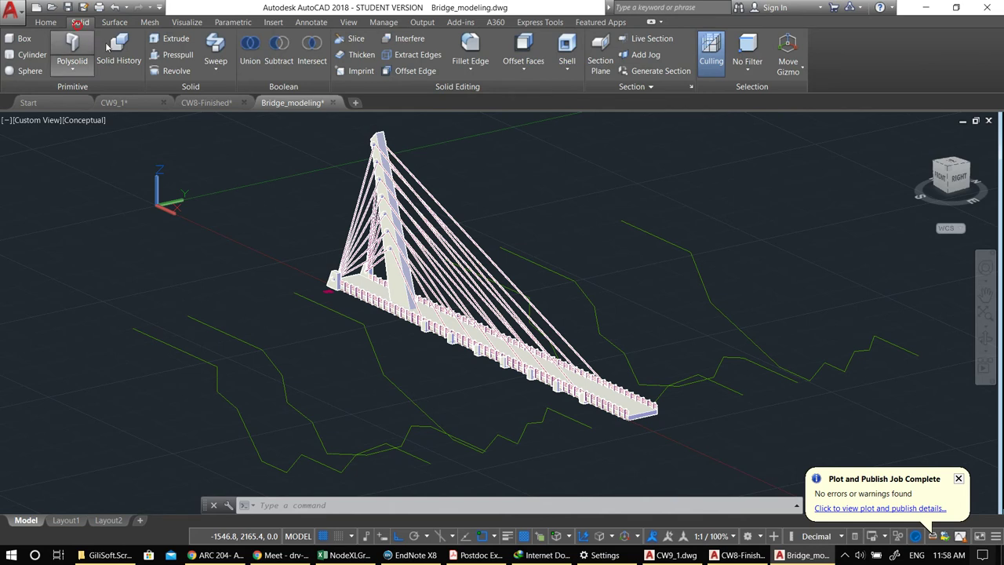
{"action": "left_click", "coordinate": [219, 70]}
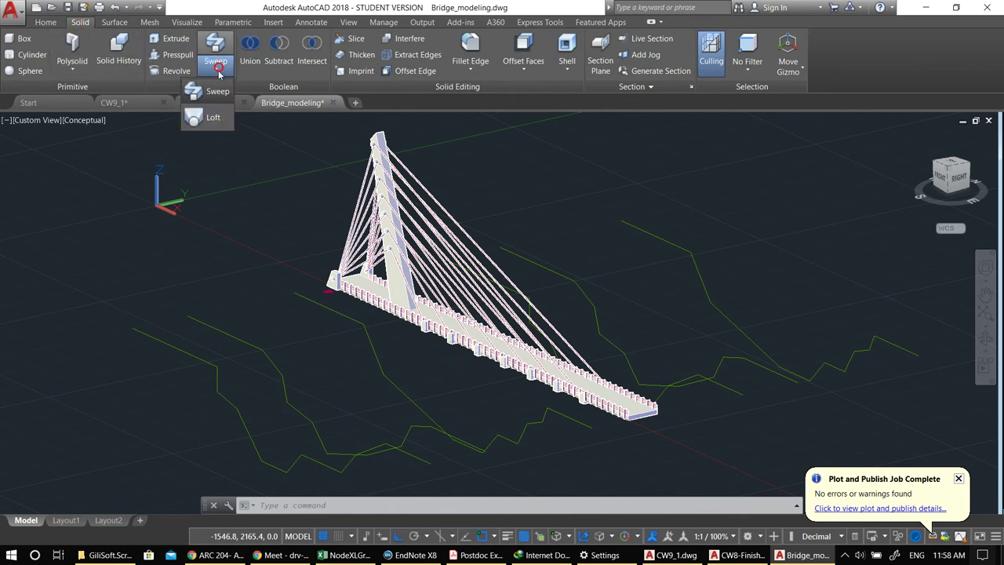
{"action": "left_click", "coordinate": [209, 116]}
{"action": "scroll", "coordinate": [282, 274], "scroll_direction": "down", "scroll_amount": 3}
{"action": "middle_click_drag", "start_coordinate": [281, 274], "coordinate": [225, 277]}
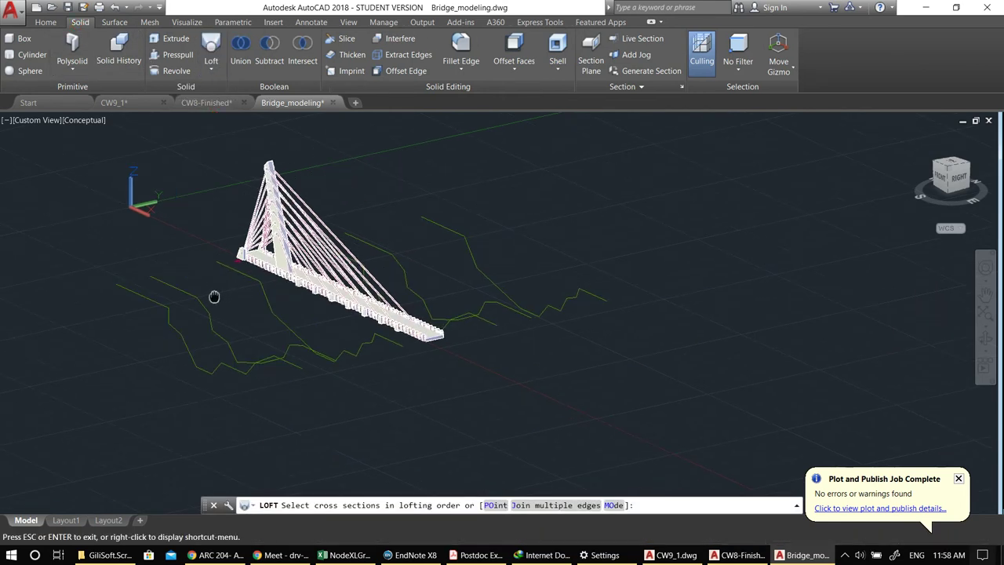
{"action": "left_click", "coordinate": [162, 303]}
{"action": "left_click", "coordinate": [245, 291]}
{"action": "left_click", "coordinate": [273, 283]}
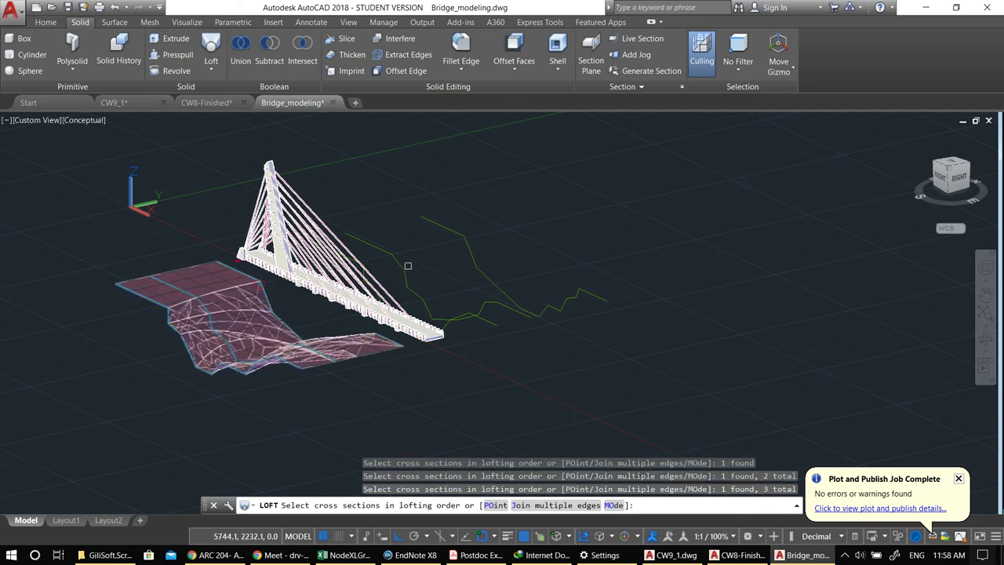
{"action": "left_click", "coordinate": [487, 307]}
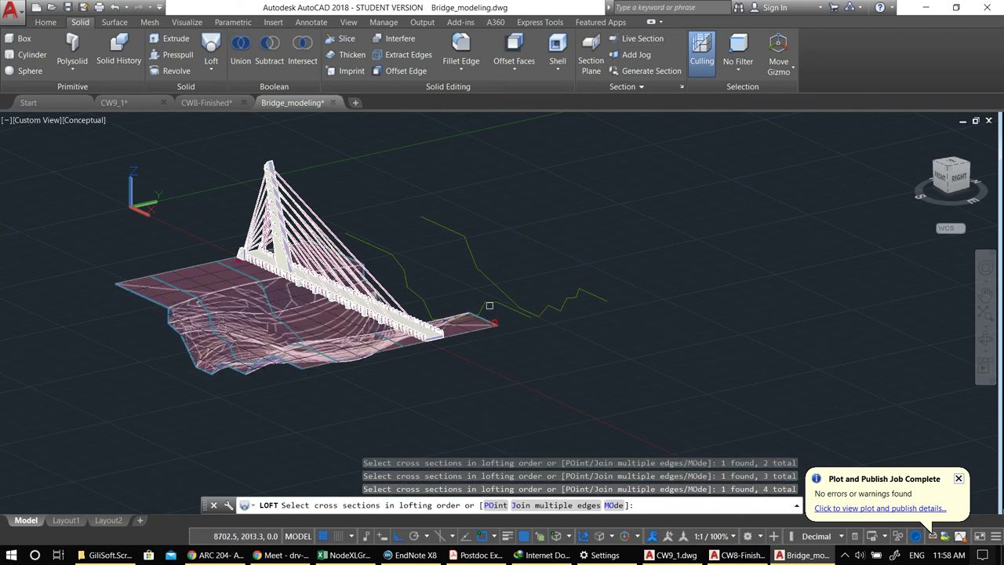
{"action": "left_click", "coordinate": [489, 284]}
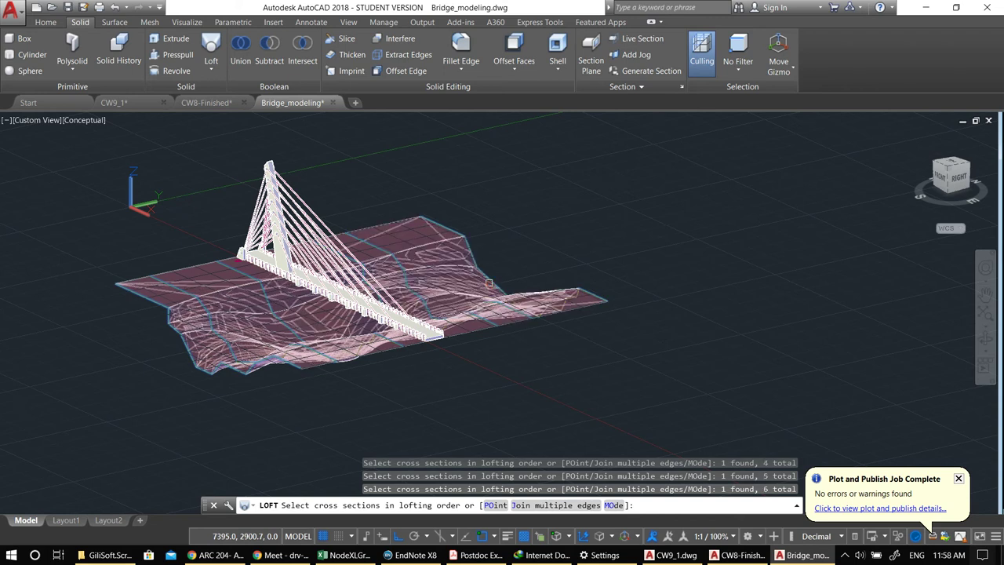
{"action": "key", "text": "Return"}
{"action": "key", "text": "Return"}
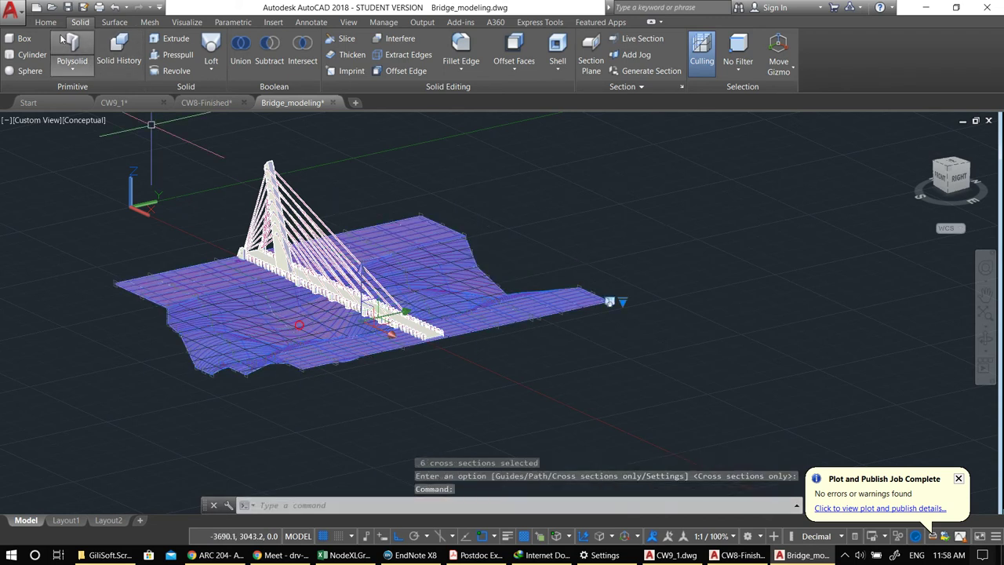
- Put the lofted terrain surface on the 3D_Topo layer and clear the selection
{"action": "left_click", "coordinate": [52, 22]}
{"action": "left_click", "coordinate": [840, 41]}
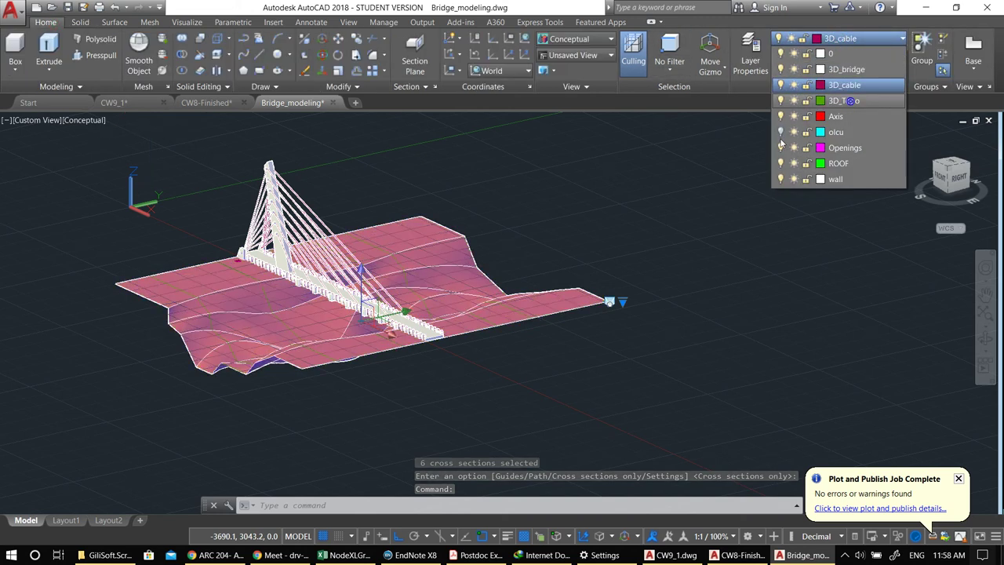
{"action": "left_click", "coordinate": [843, 101]}
{"action": "key", "text": "Escape"}
{"action": "key", "text": "Escape"}
{"action": "key", "text": "Escape"}
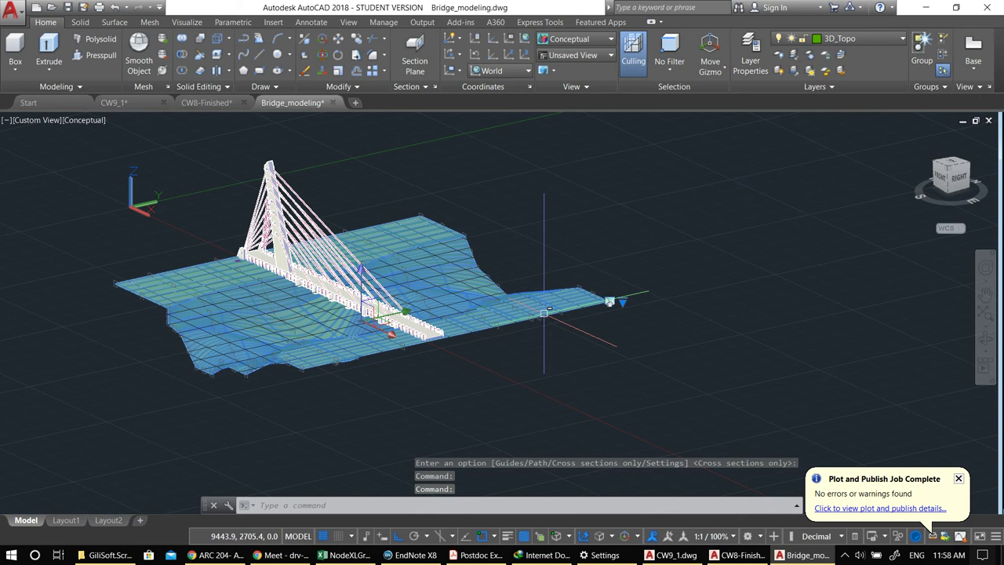
- Start plotting the model with the previous plot's page setup and set the shaded viewport quality to Maximum
{"action": "middle_click_drag", "start_coordinate": [410, 318], "coordinate": [560, 392], "text": "shift"}
{"action": "scroll", "coordinate": [337, 297], "scroll_direction": "up", "scroll_amount": 2}
{"action": "scroll", "coordinate": [494, 352], "scroll_direction": "down", "scroll_amount": 3}
{"action": "middle_click_drag", "start_coordinate": [493, 352], "coordinate": [474, 343], "text": "shift"}
{"action": "scroll", "coordinate": [482, 327], "scroll_direction": "up", "scroll_amount": 3}
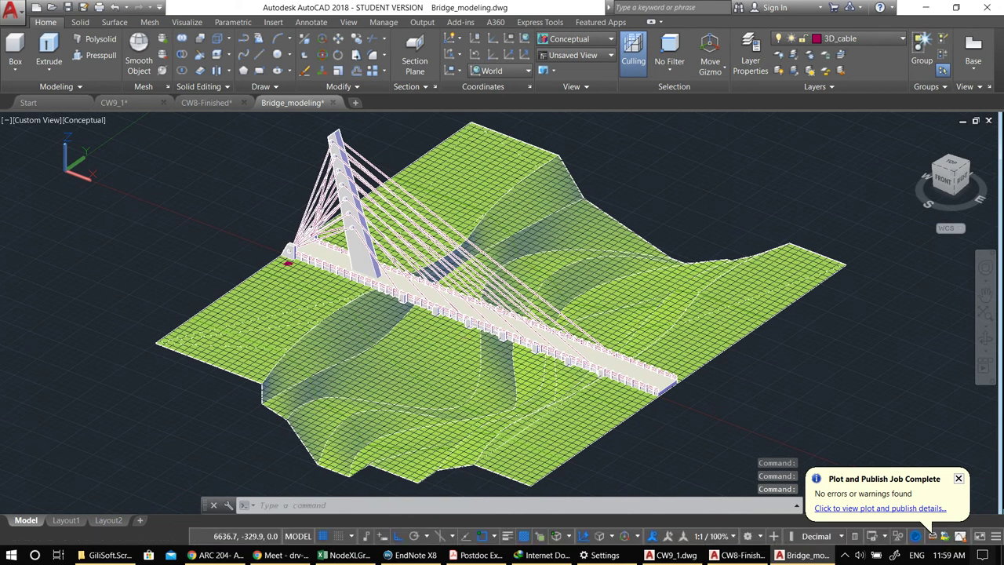
{"action": "key", "text": "ctrl+p"}
{"action": "left_click", "coordinate": [450, 144]}
{"action": "left_click", "coordinate": [455, 162]}
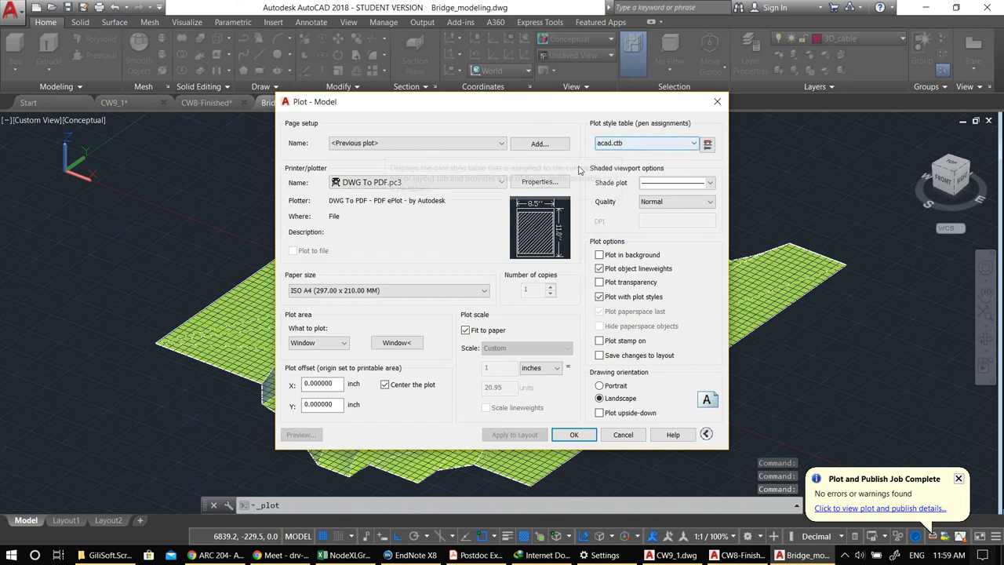
{"action": "left_click", "coordinate": [663, 202]}
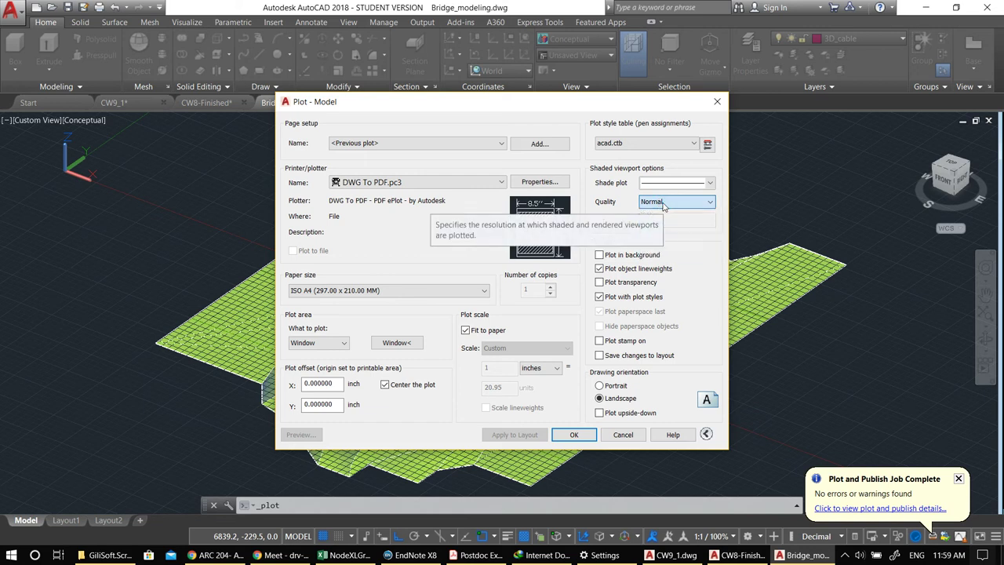
{"action": "left_click", "coordinate": [665, 247]}
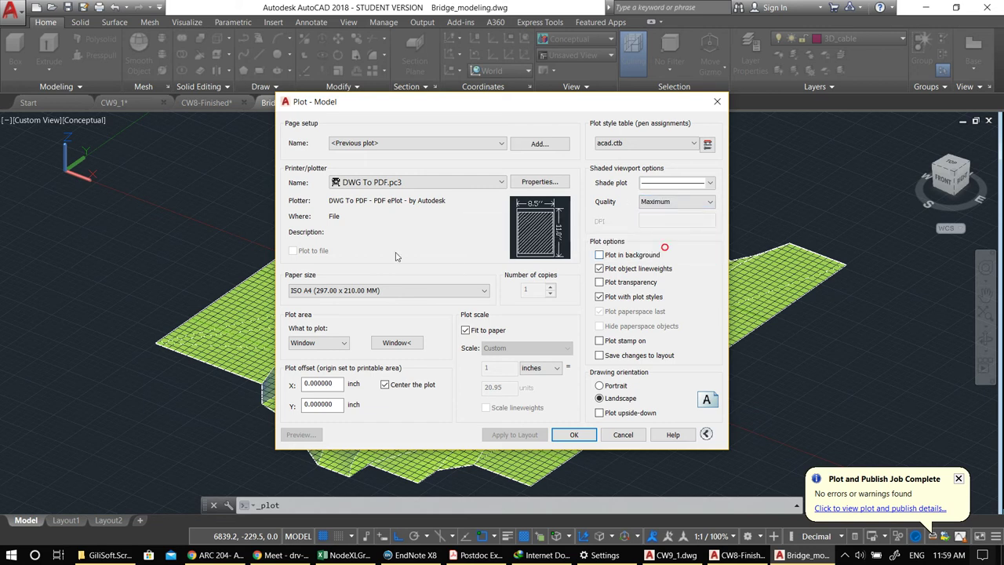
- Define a plot window around the whole bridge and terrain, and set the shade plot to Conceptual
{"action": "left_click", "coordinate": [396, 342]}
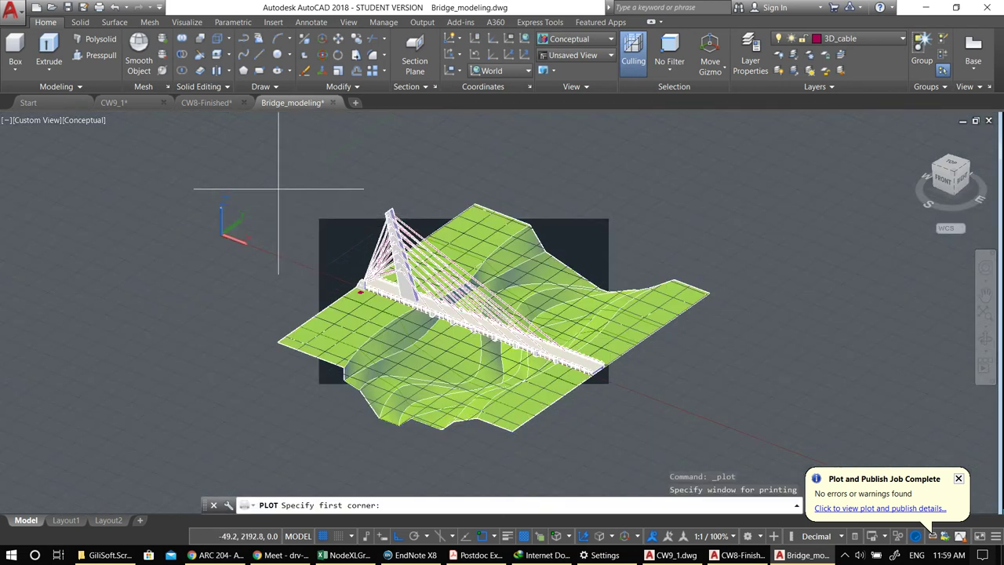
{"action": "left_click", "coordinate": [273, 188]}
{"action": "left_click", "coordinate": [727, 437]}
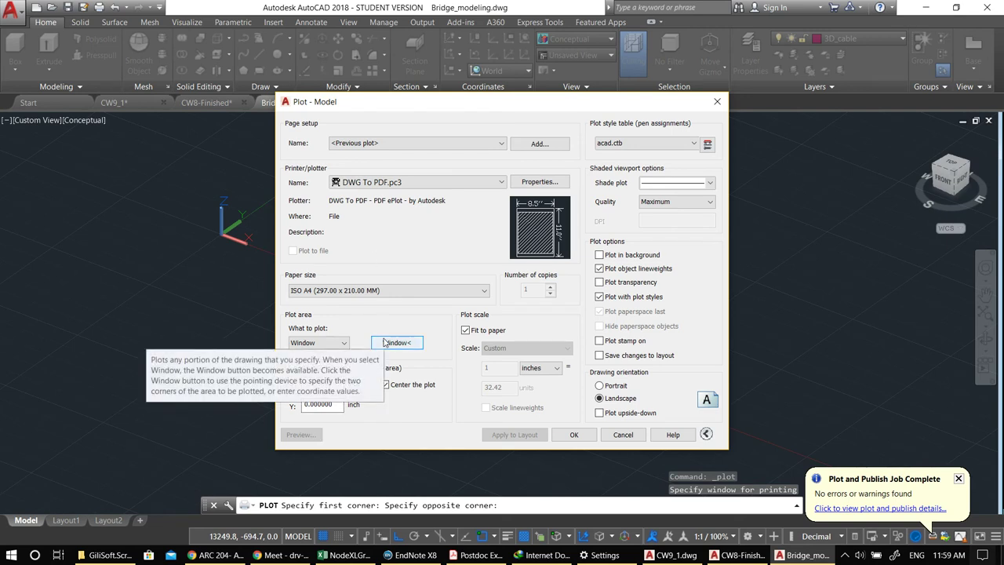
{"action": "left_click", "coordinate": [684, 189]}
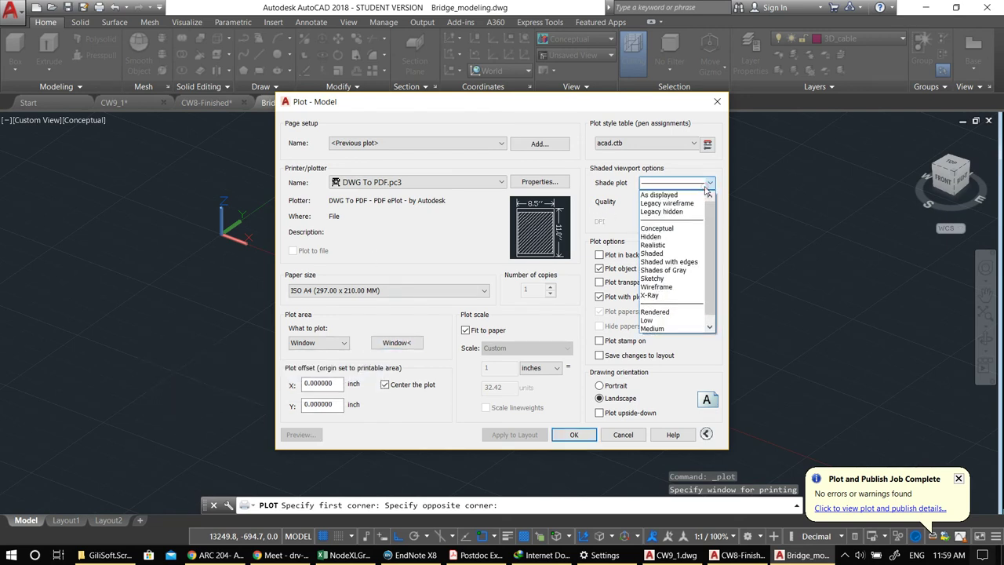
{"action": "left_click", "coordinate": [680, 229]}
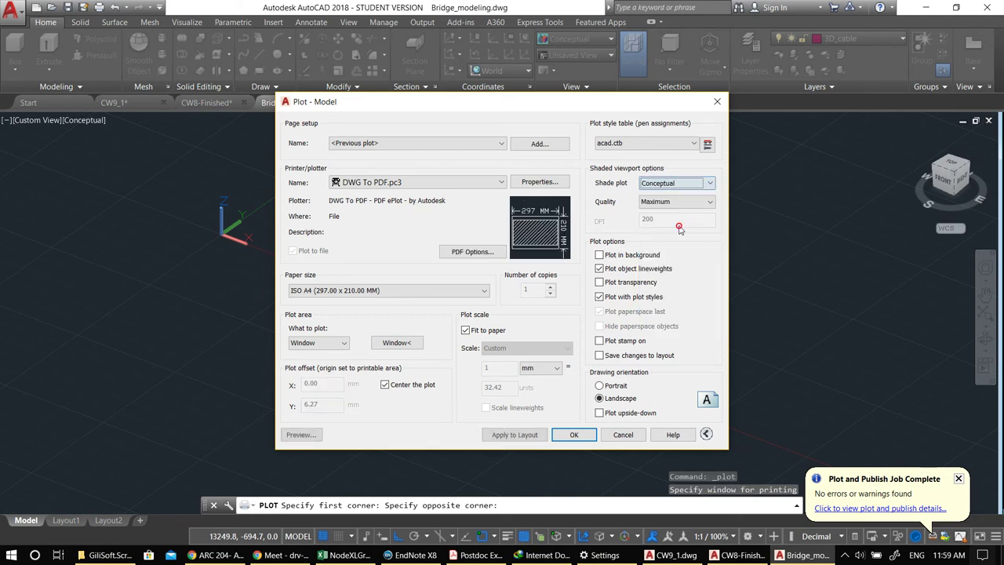
- Preview the plot and output it to a PDF file named Brige_1
{"action": "left_click", "coordinate": [300, 435]}
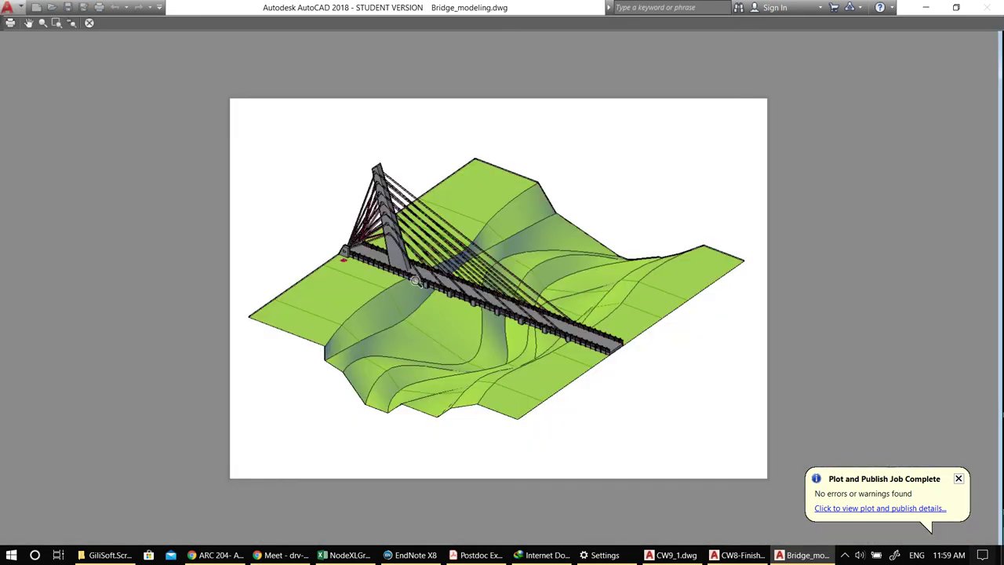
{"action": "right_click", "coordinate": [417, 281]}
{"action": "left_click", "coordinate": [441, 303]}
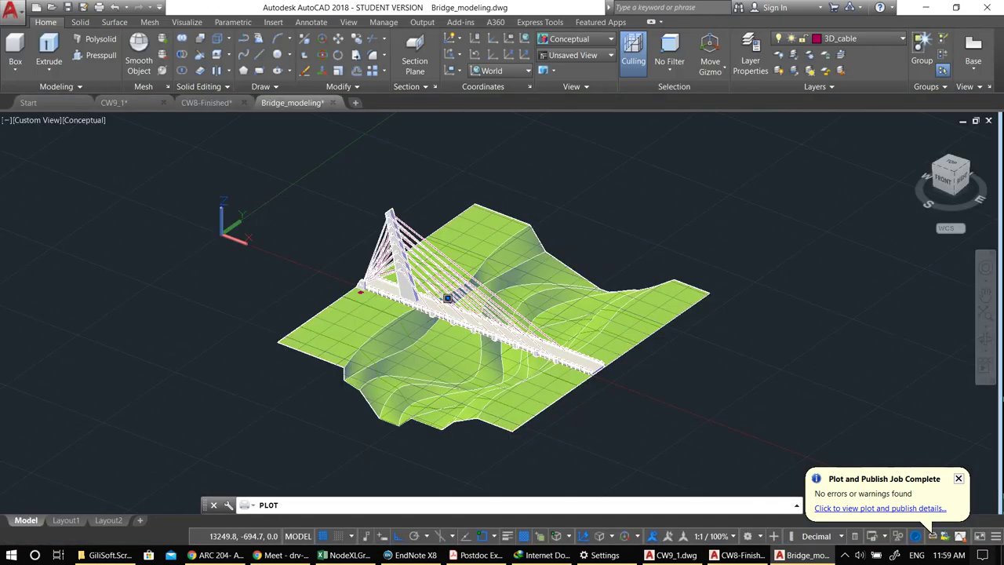
{"action": "type", "text": "Brige_"}
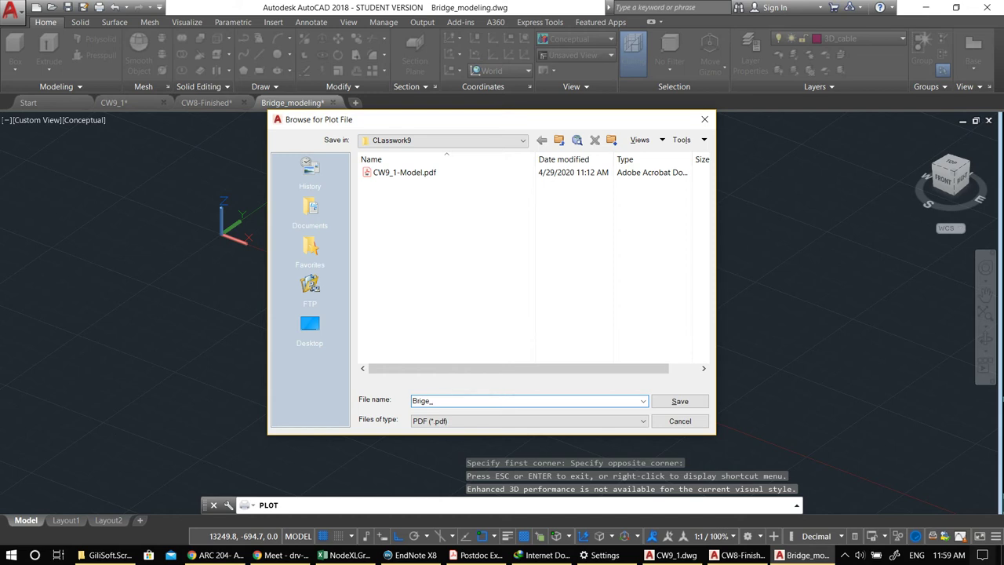
{"action": "type", "text": "1"}
{"action": "key", "text": "Return"}
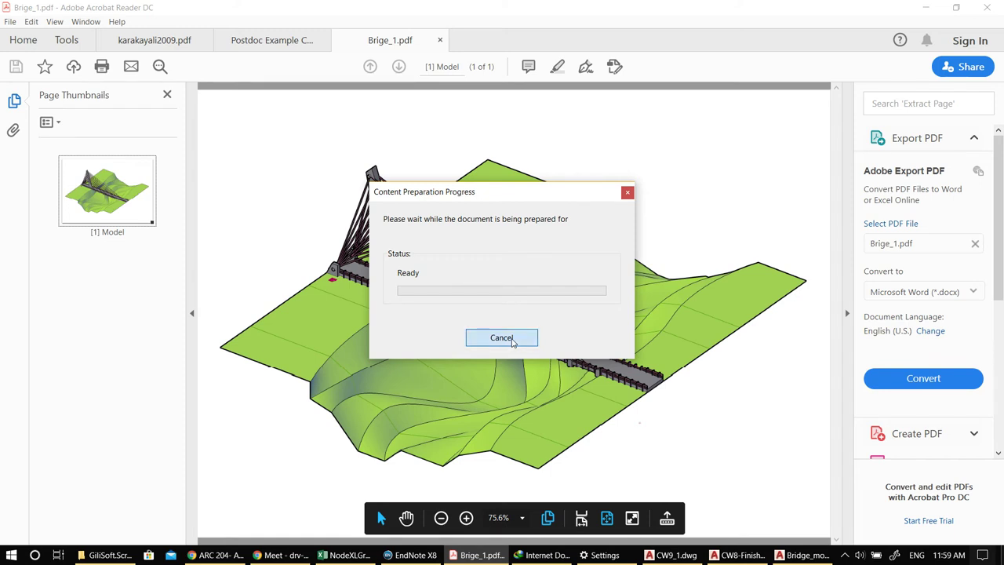
- Dismiss the content preparation dialog and examine the pylon, cables, railings and terrain in Brige_1.pdf up close and as a whole
{"action": "left_click", "coordinate": [502, 337]}
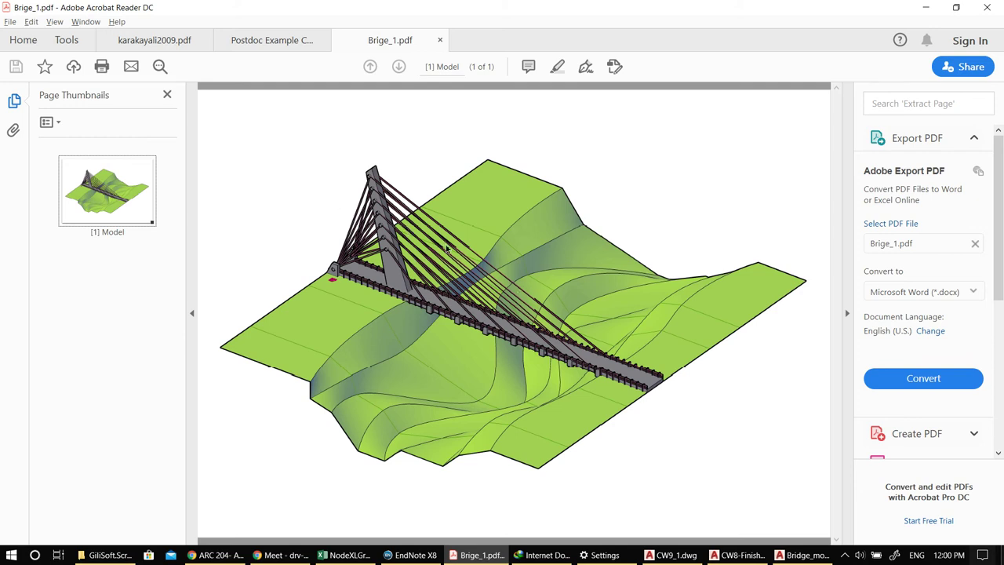
{"action": "left_click", "coordinate": [447, 249]}
{"action": "scroll", "coordinate": [423, 252], "scroll_direction": "up", "scroll_amount": 5, "text": "ctrl"}
{"action": "scroll", "coordinate": [419, 254], "scroll_direction": "up", "scroll_amount": 2, "text": "ctrl"}
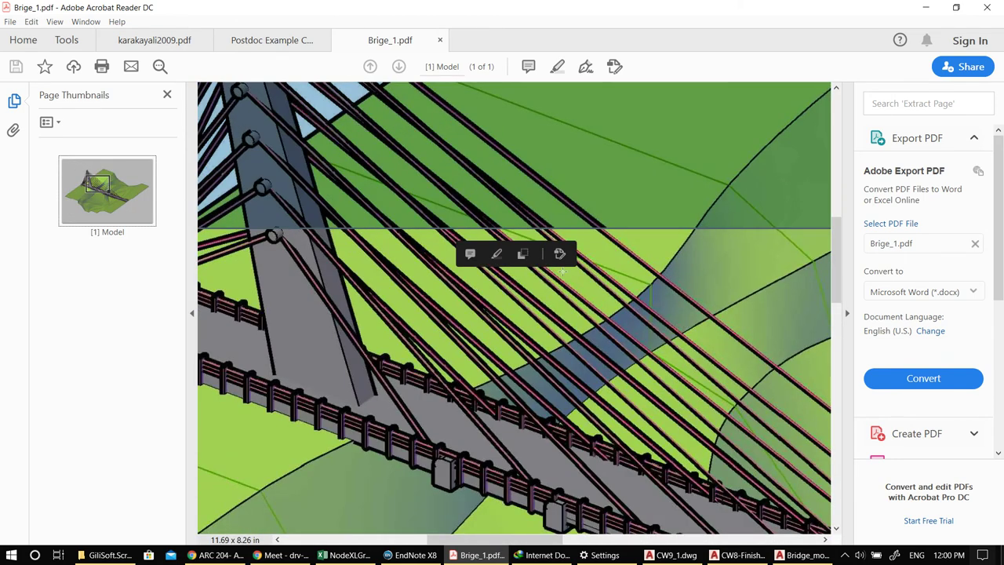
{"action": "left_click", "coordinate": [565, 275]}
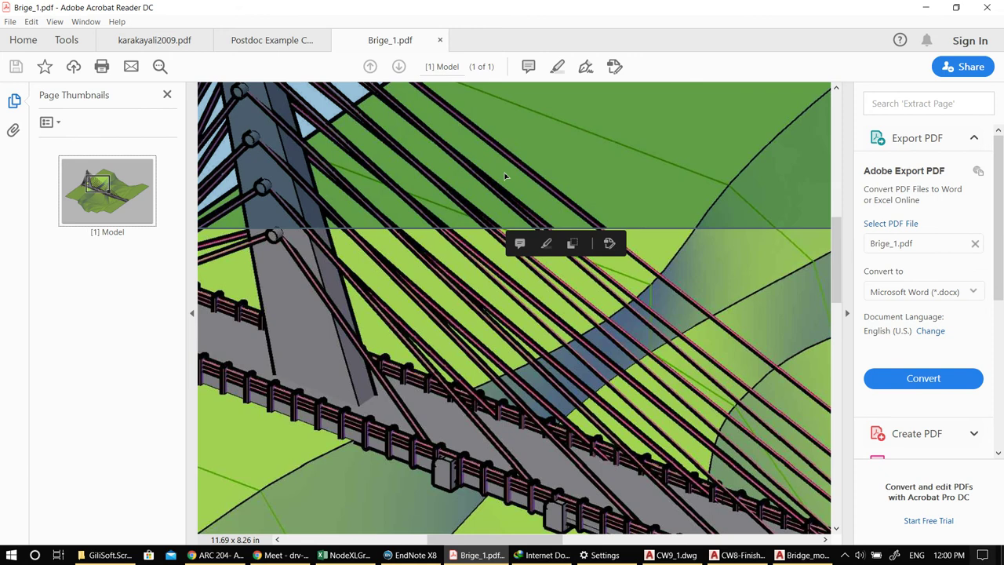
{"action": "scroll", "coordinate": [505, 175], "scroll_direction": "up", "scroll_amount": 2}
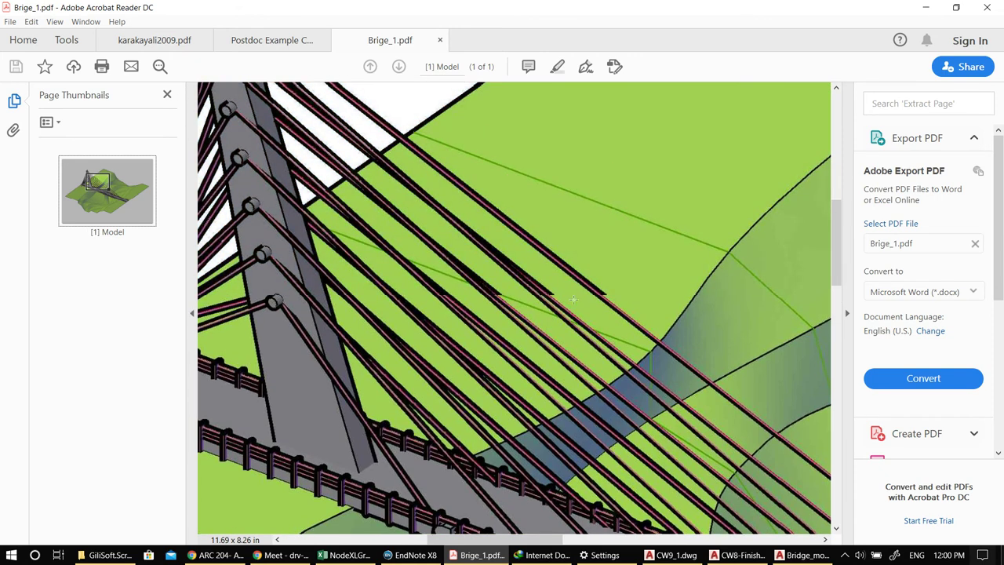
{"action": "scroll", "coordinate": [574, 296], "scroll_direction": "up", "scroll_amount": 3, "text": "ctrl"}
{"action": "scroll", "coordinate": [575, 310], "scroll_direction": "down", "scroll_amount": 6, "text": "ctrl"}
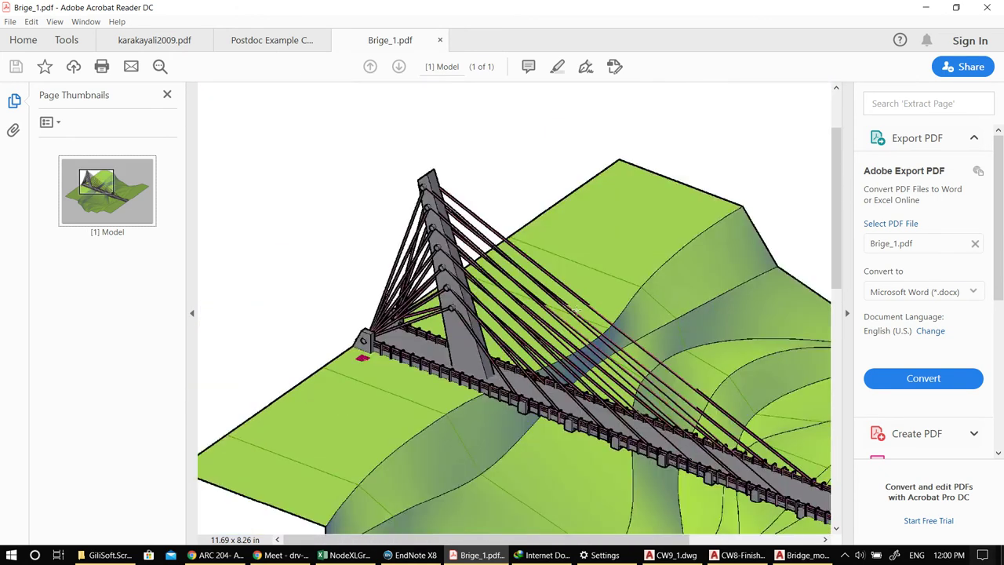
{"action": "scroll", "coordinate": [575, 310], "scroll_direction": "down", "scroll_amount": 2, "text": "ctrl"}
{"action": "scroll", "coordinate": [507, 308], "scroll_direction": "up", "scroll_amount": 1, "text": "ctrl"}
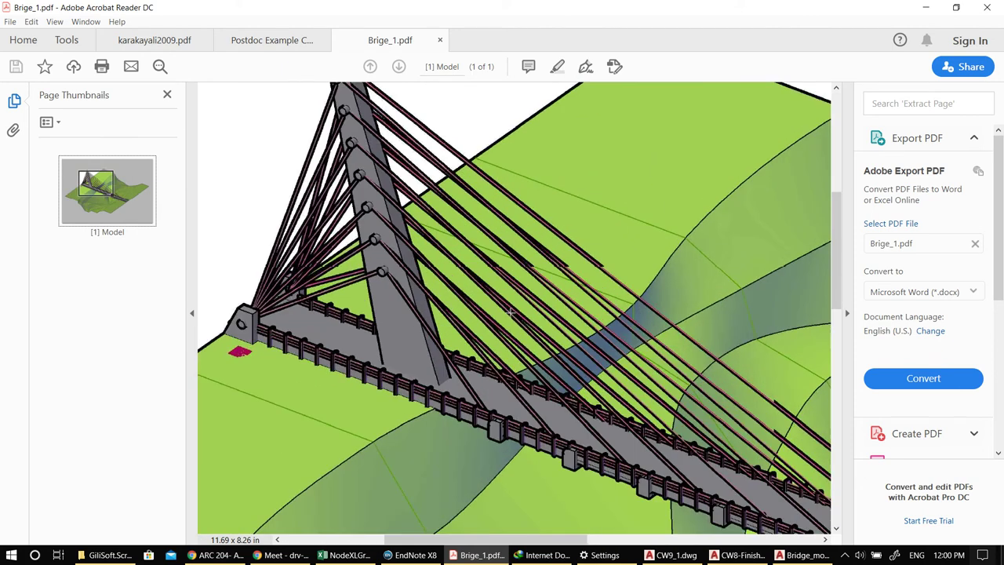
{"action": "scroll", "coordinate": [616, 356], "scroll_direction": "down", "scroll_amount": 4, "text": "ctrl"}
{"action": "scroll", "coordinate": [616, 353], "scroll_direction": "up", "scroll_amount": 1, "text": "ctrl"}
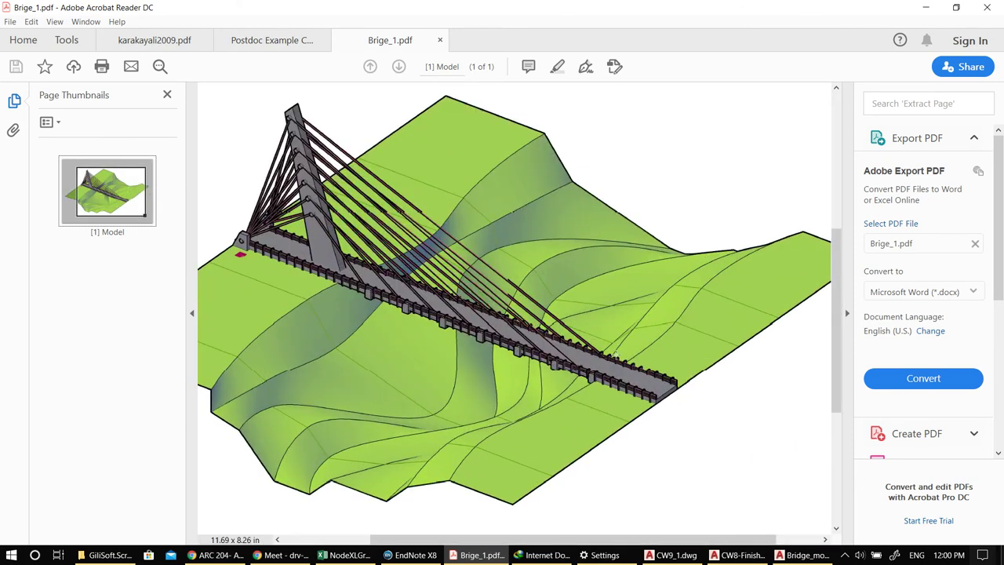
{"action": "scroll", "coordinate": [454, 282], "scroll_direction": "down", "scroll_amount": 2, "text": "ctrl"}
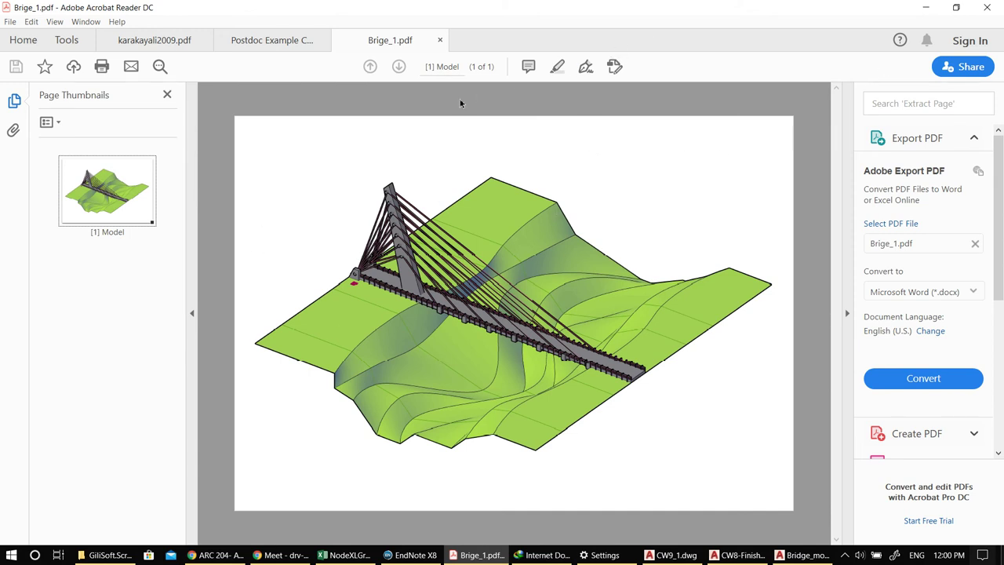
- Return to AutoCAD and set the bridge model's visual style to Sketchy
{"action": "left_click", "coordinate": [924, 6]}
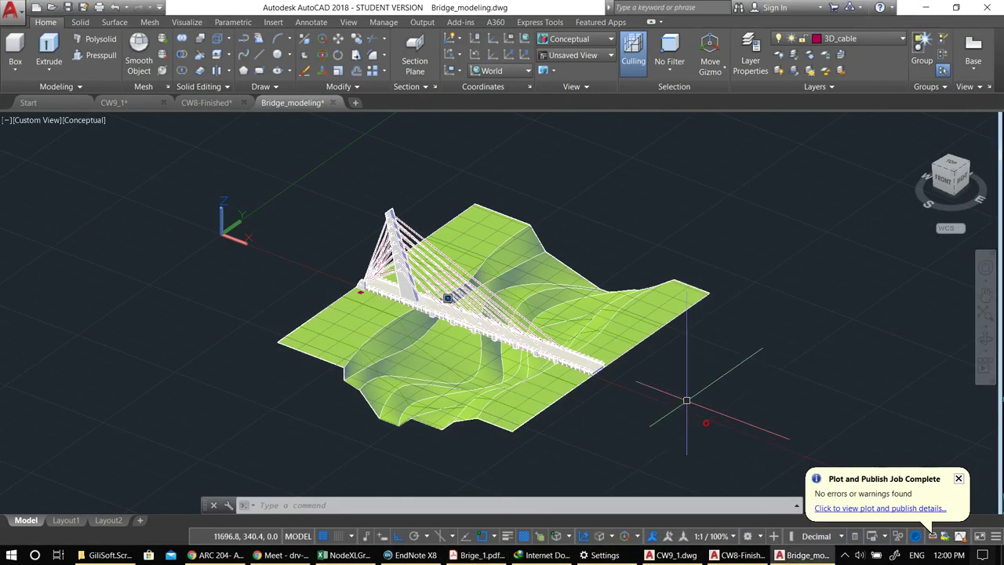
{"action": "key", "text": "Escape"}
{"action": "key", "text": "Escape"}
{"action": "key", "text": "Escape"}
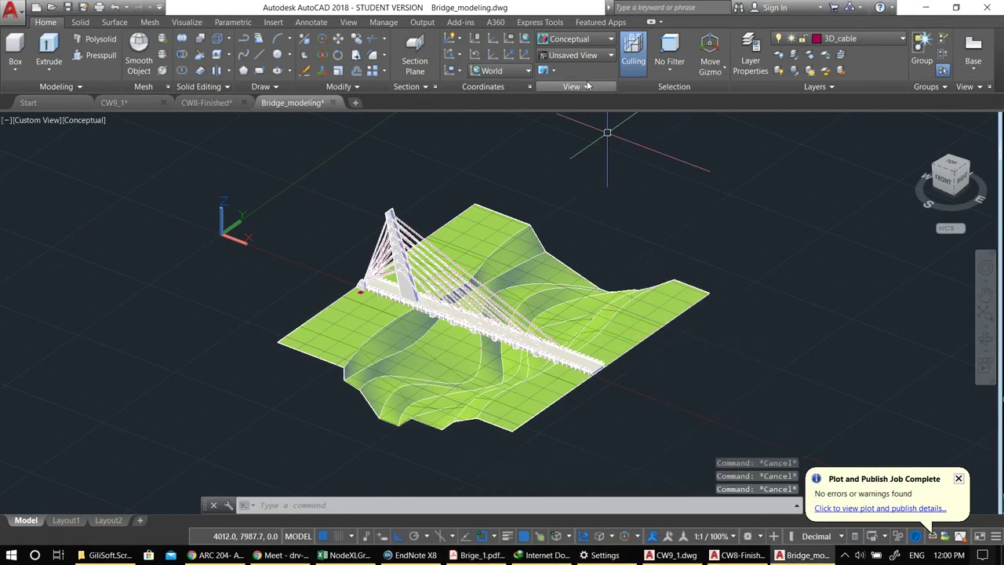
{"action": "left_click", "coordinate": [584, 38]}
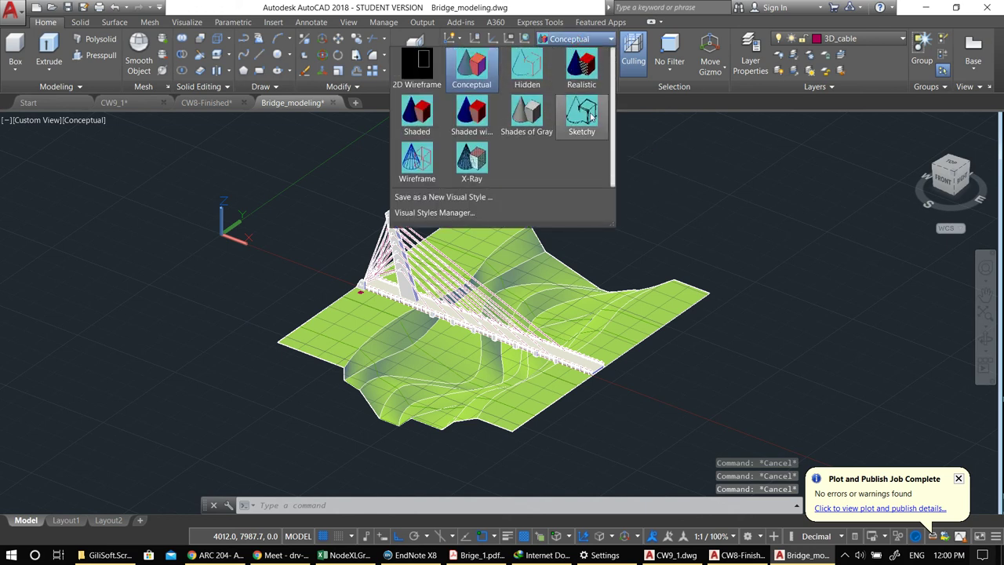
{"action": "left_click", "coordinate": [590, 115]}
{"action": "scroll", "coordinate": [453, 274], "scroll_direction": "up", "scroll_amount": 3}
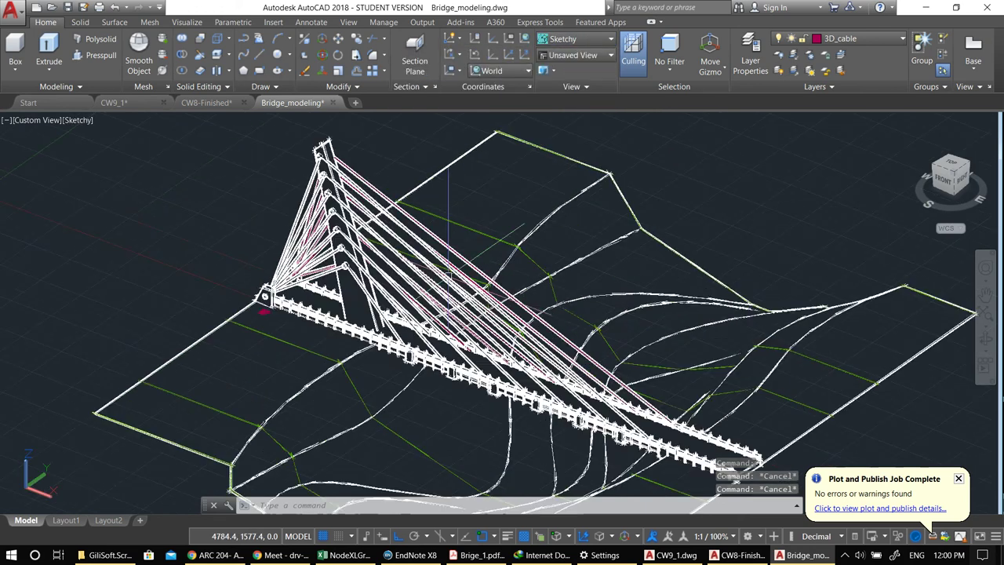
- Turn on camera display and create a camera near the terrain's front edge, aimed past the bridge pylon
{"action": "middle_click_drag", "start_coordinate": [428, 400], "coordinate": [482, 329]}
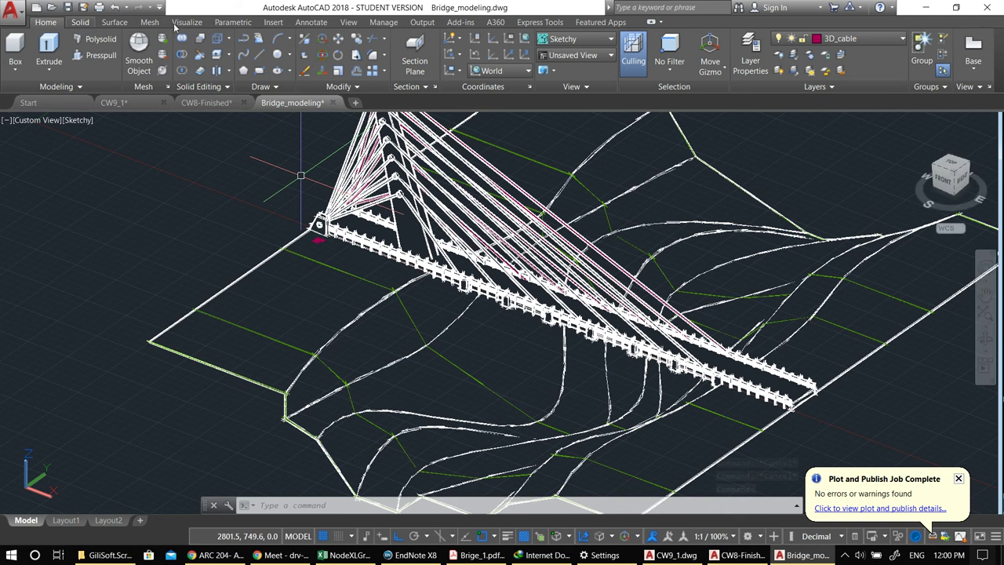
{"action": "left_click", "coordinate": [192, 23]}
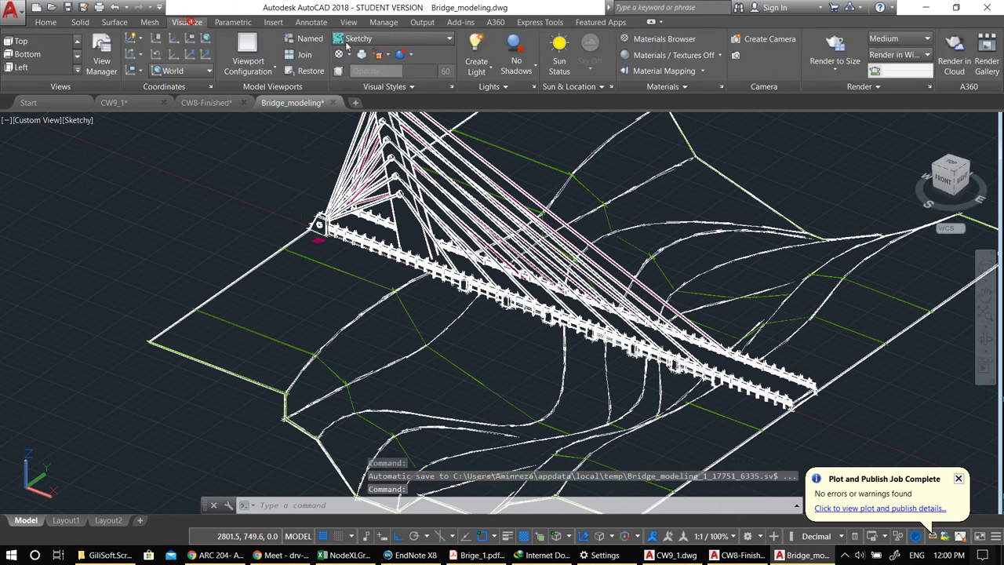
{"action": "left_click", "coordinate": [736, 54]}
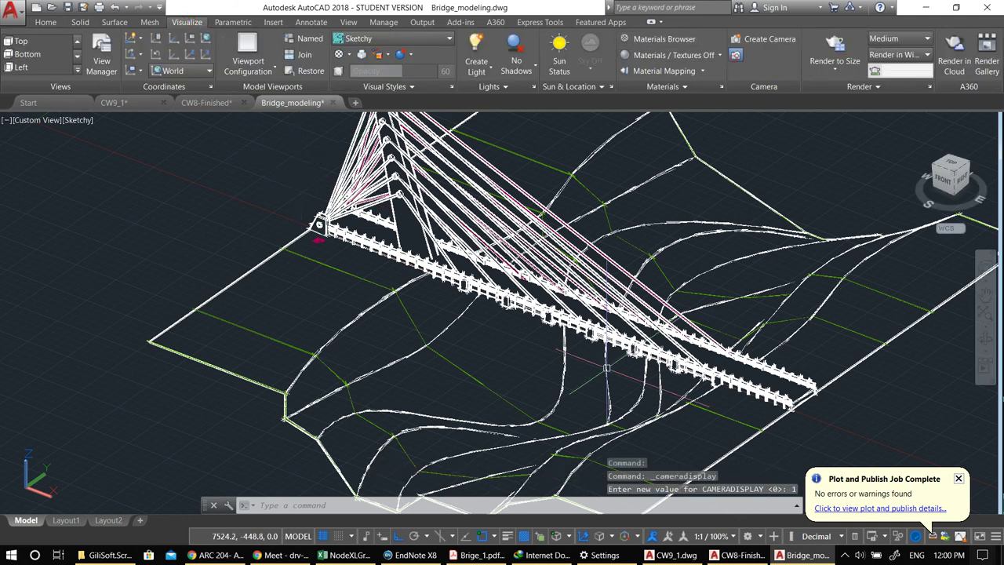
{"action": "middle_click_drag", "start_coordinate": [612, 364], "coordinate": [617, 345], "text": "shift"}
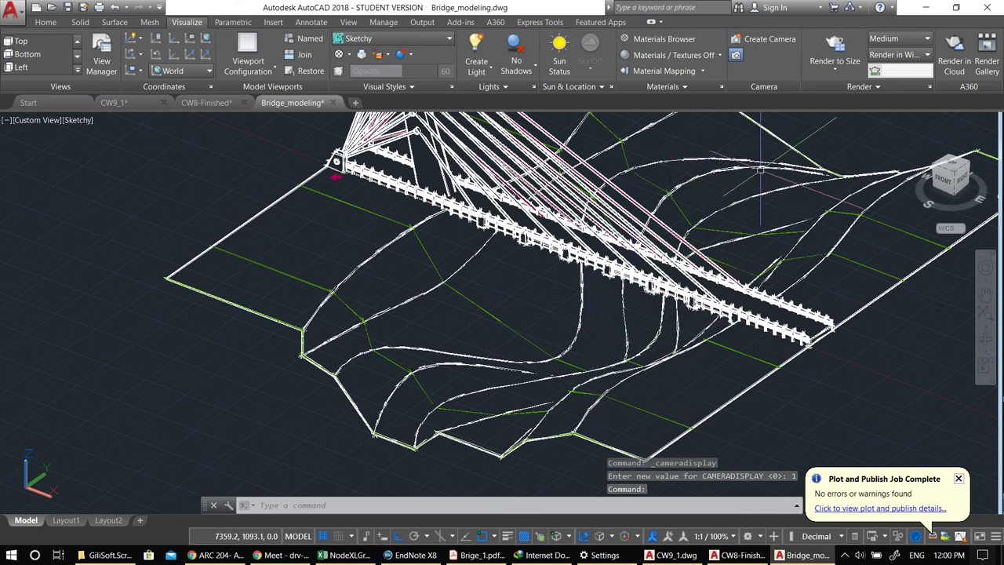
{"action": "left_click", "coordinate": [750, 40]}
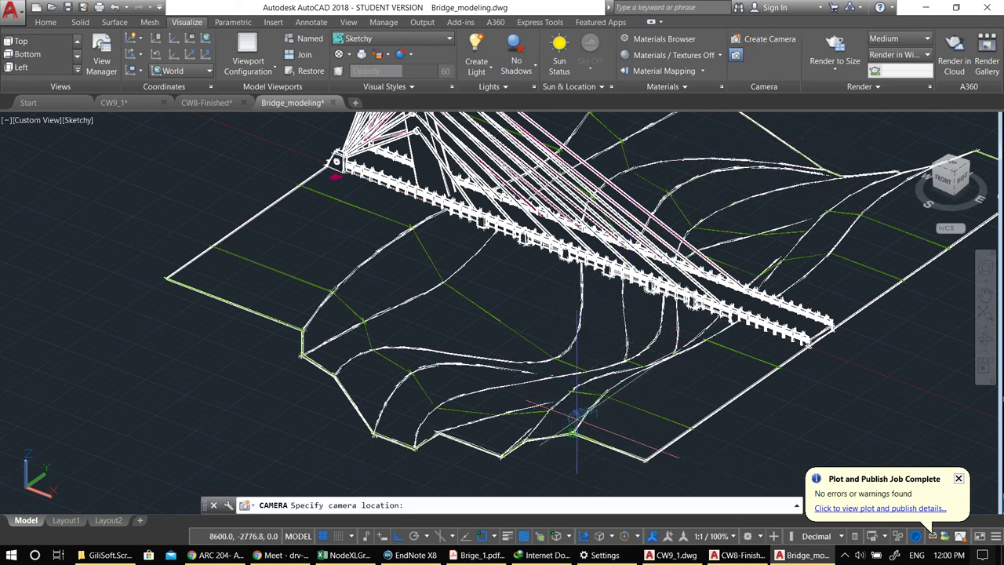
{"action": "left_click", "coordinate": [560, 421]}
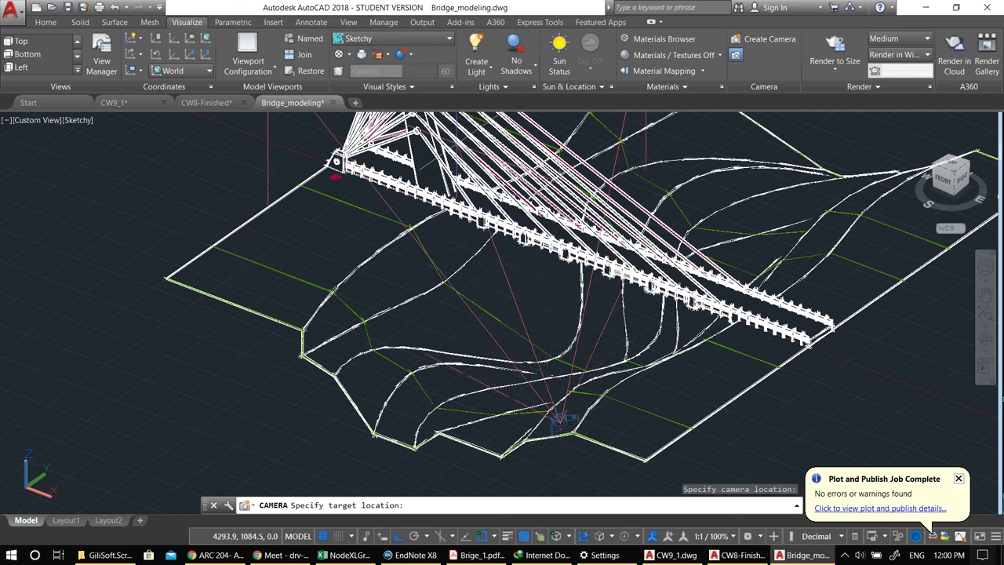
{"action": "left_click", "coordinate": [436, 175]}
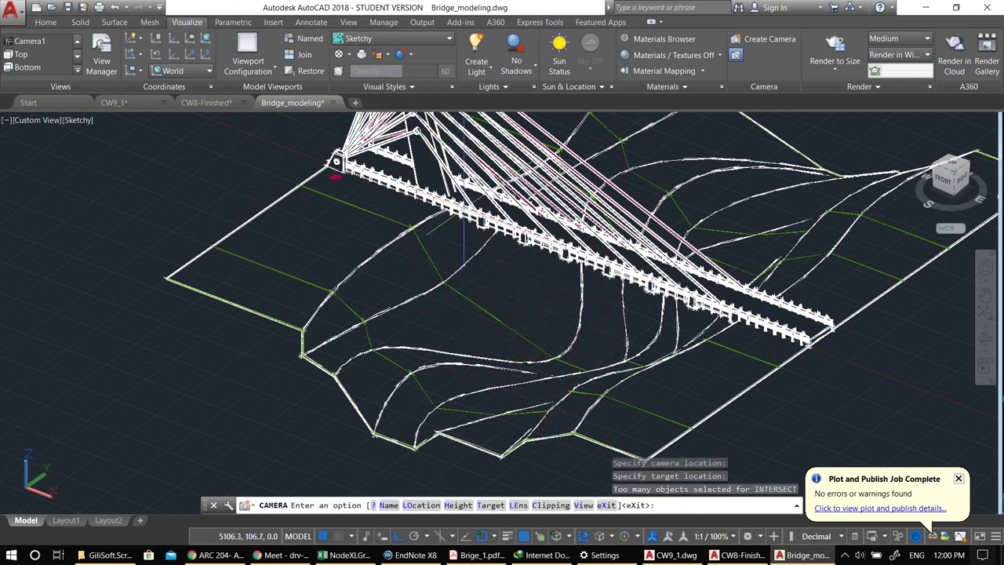
{"action": "key", "text": "Return"}
- Select the new camera and enlarge its Camera Preview window
{"action": "left_click", "coordinate": [564, 424]}
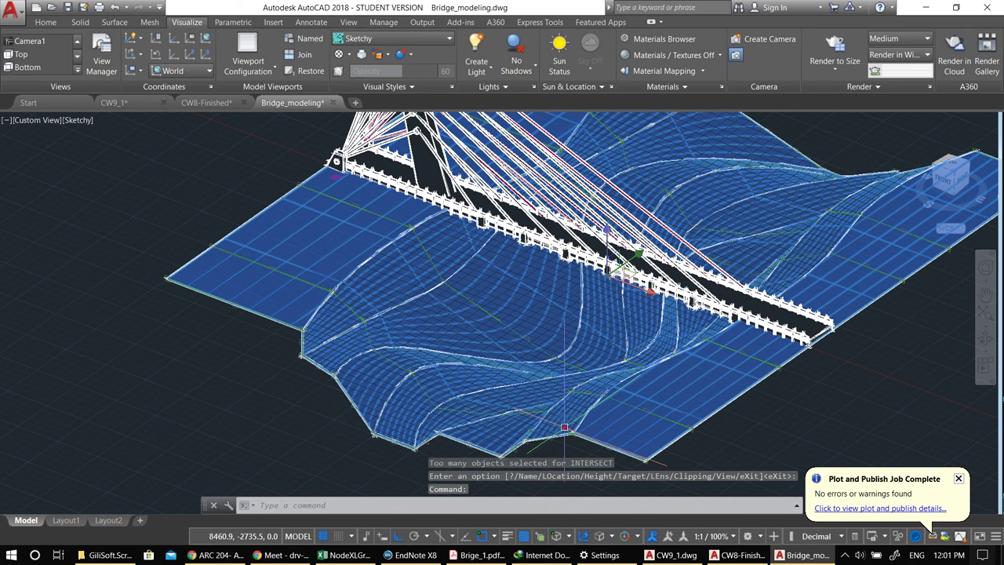
{"action": "key", "text": "Escape"}
{"action": "left_click", "coordinate": [562, 423]}
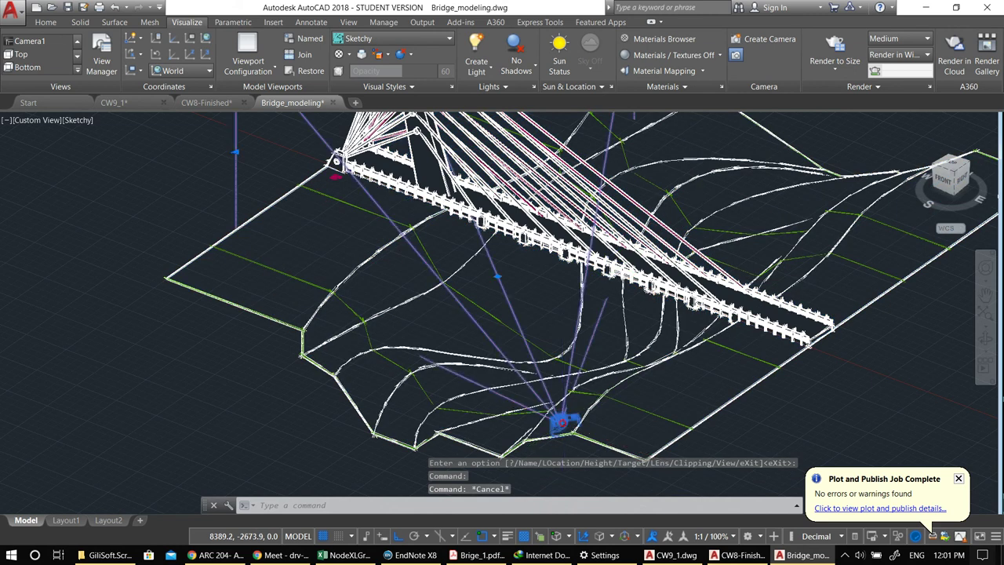
{"action": "left_click_drag", "start_coordinate": [203, 157], "coordinate": [788, 200]}
{"action": "left_click_drag", "start_coordinate": [625, 226], "coordinate": [625, 275]}
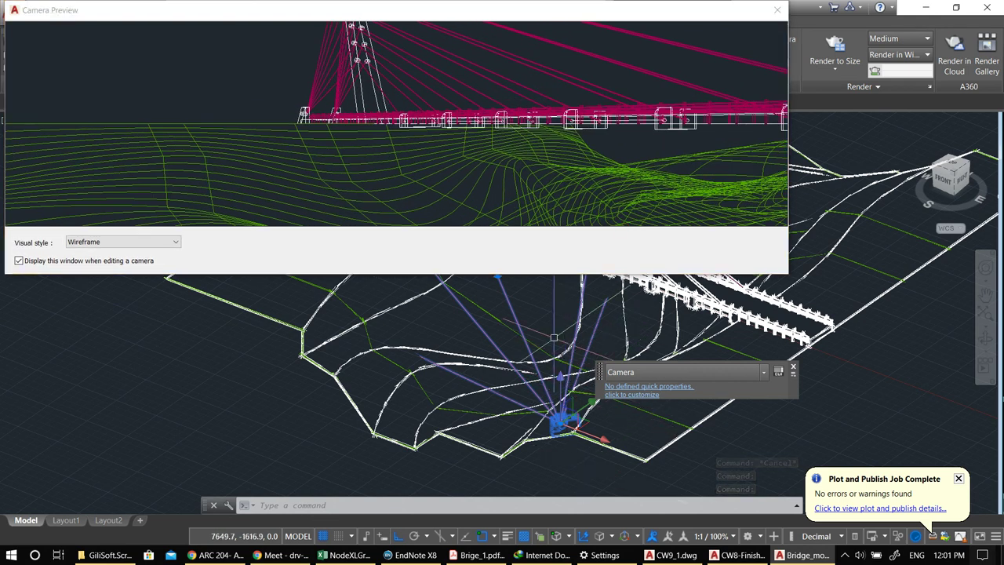
- Raise the camera's target point vertically to an elevation of about 1028 so the preview frames the whole pylon
{"action": "middle_click_drag", "start_coordinate": [552, 343], "coordinate": [558, 446]}
{"action": "scroll", "coordinate": [549, 423], "scroll_direction": "down", "scroll_amount": 3}
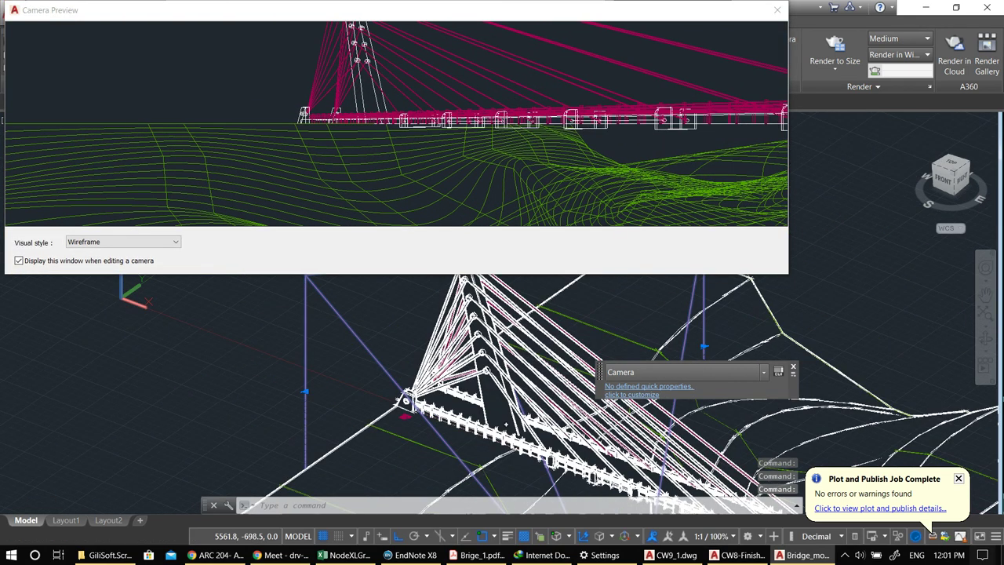
{"action": "middle_click_drag", "start_coordinate": [426, 421], "coordinate": [535, 432], "text": "shift"}
{"action": "scroll", "coordinate": [408, 428], "scroll_direction": "up", "scroll_amount": 3}
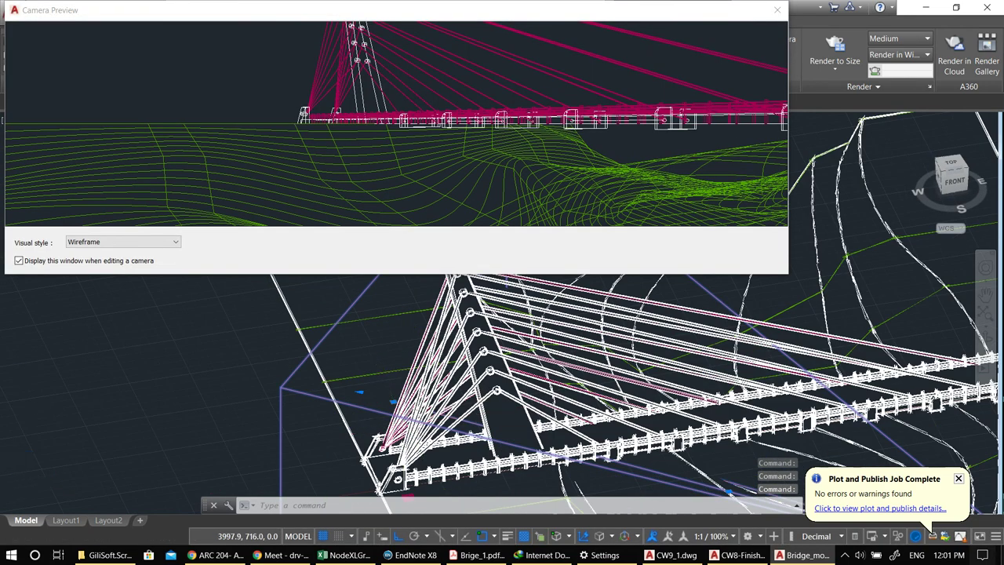
{"action": "left_click", "coordinate": [392, 402]}
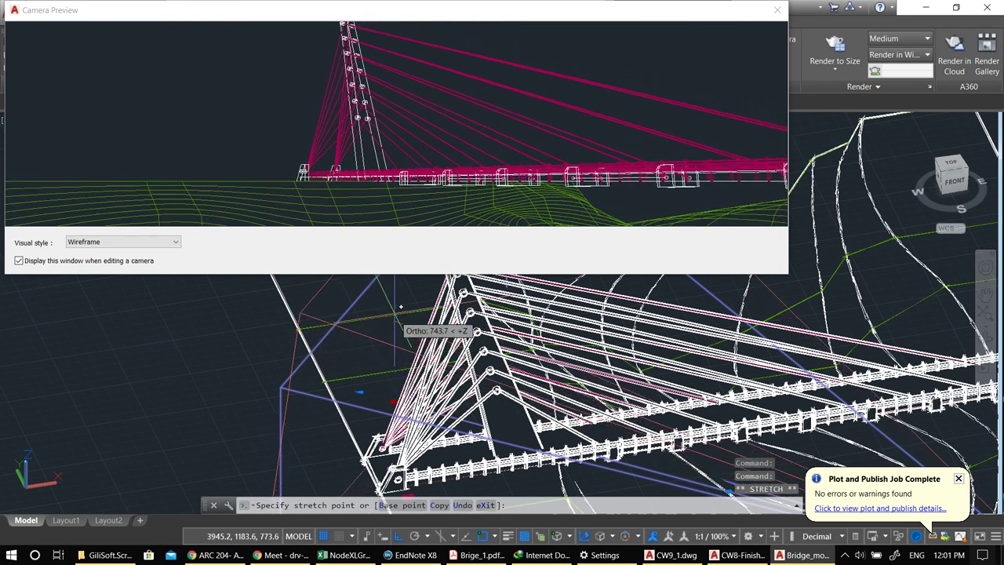
{"action": "middle_click_drag", "start_coordinate": [399, 301], "coordinate": [392, 395]}
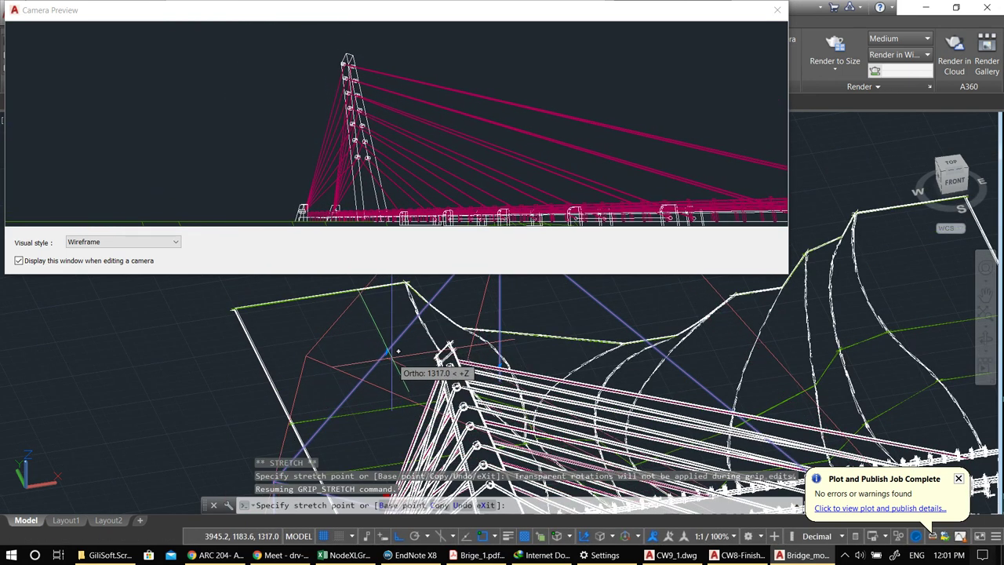
{"action": "left_click", "coordinate": [402, 377]}
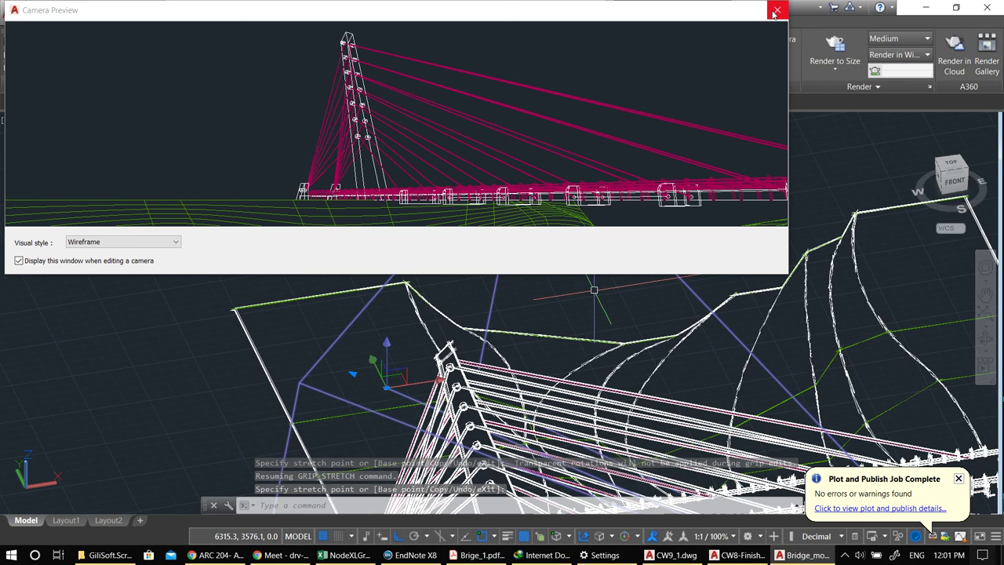
- In the top view, turn object snap off and move the camera's target about 1620 farther back in the Y direction
{"action": "middle_click_drag", "start_coordinate": [901, 212], "coordinate": [885, 219]}
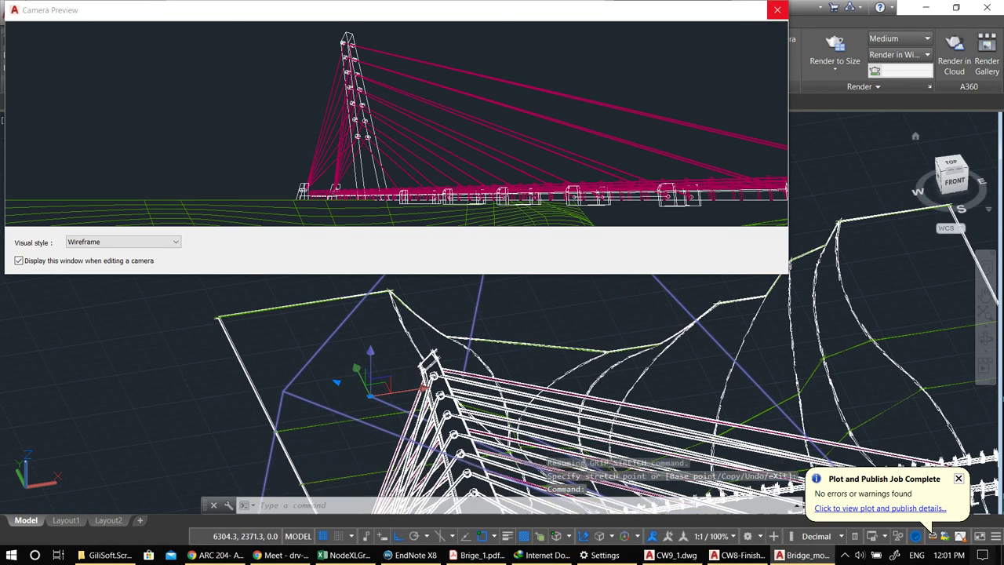
{"action": "left_click", "coordinate": [952, 163]}
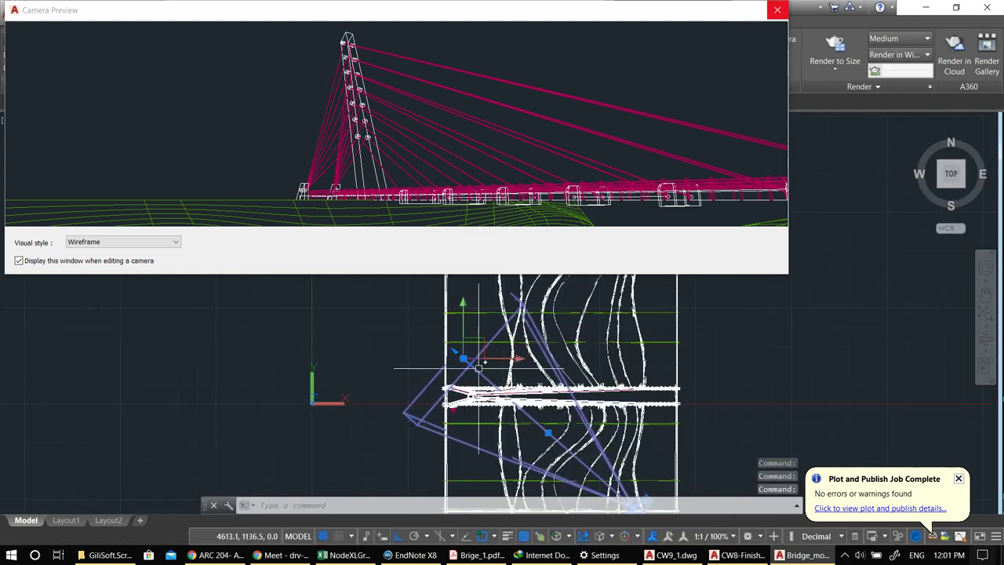
{"action": "left_click", "coordinate": [466, 361]}
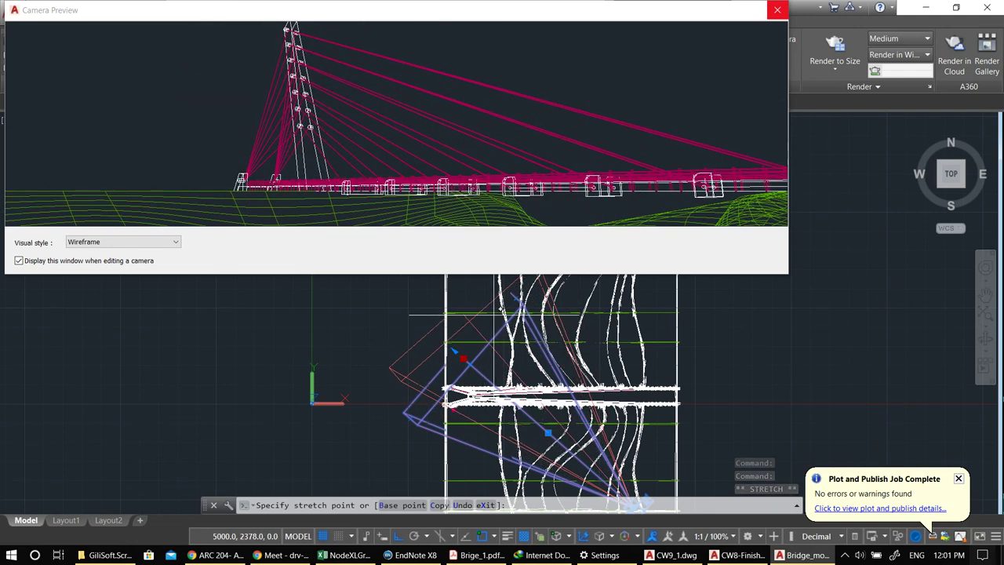
{"action": "key", "text": "F3"}
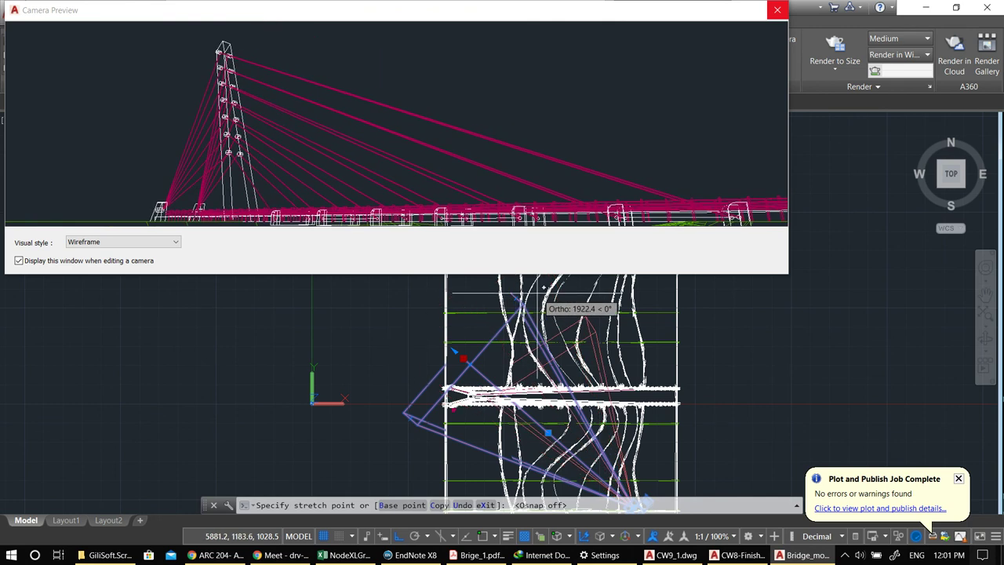
{"action": "scroll", "coordinate": [514, 297], "scroll_direction": "up", "scroll_amount": 3}
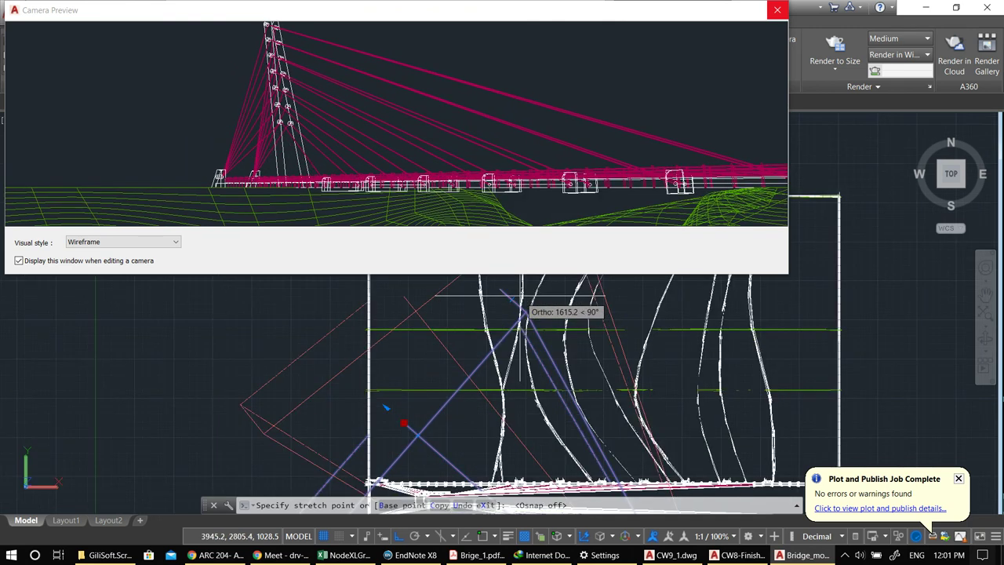
{"action": "scroll", "coordinate": [508, 291], "scroll_direction": "down", "scroll_amount": 2}
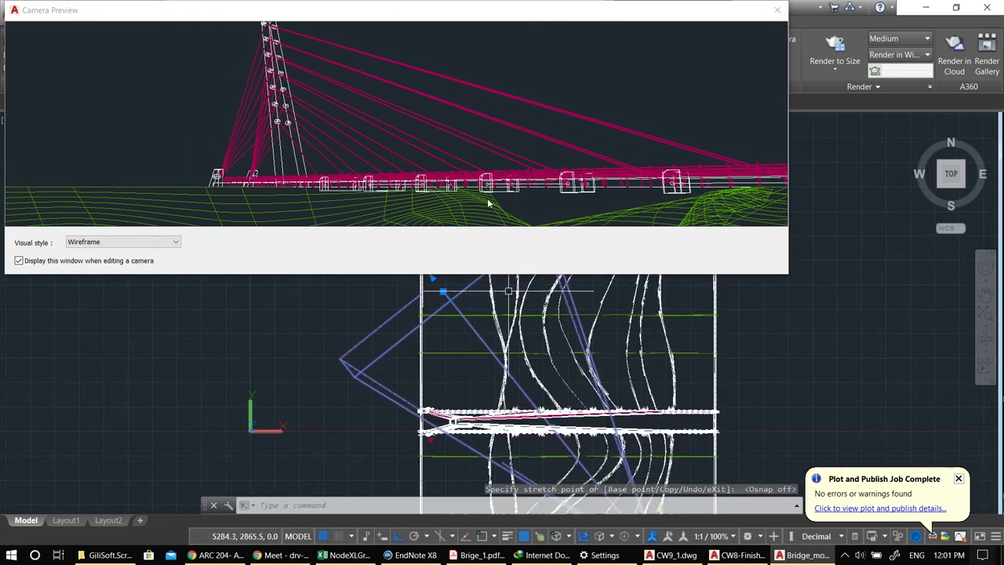
- Move the camera just outside the terrain's front edge, and reselect it to show its preview
{"action": "middle_click_drag", "start_coordinate": [621, 420], "coordinate": [527, 303]}
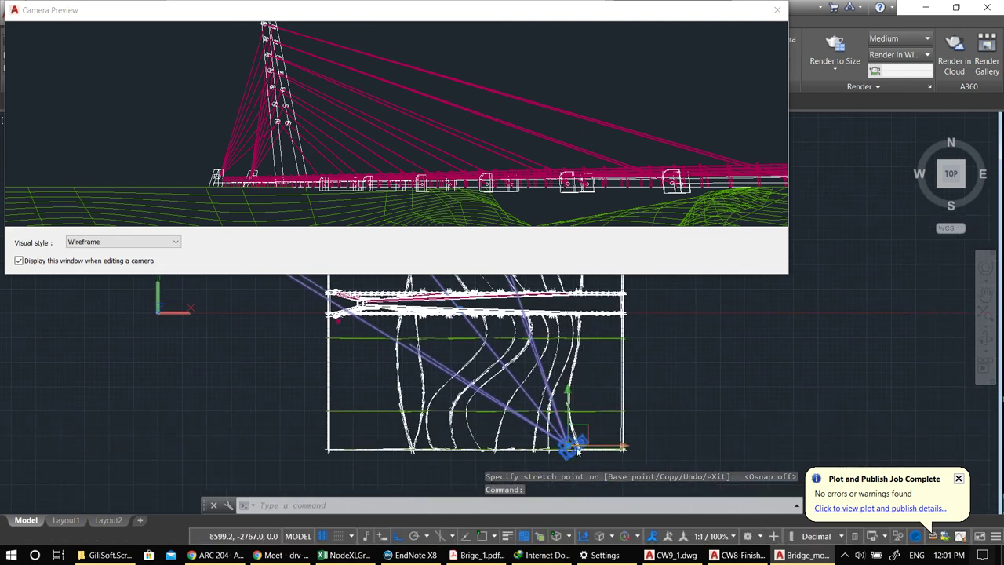
{"action": "key", "text": "Escape"}
{"action": "key", "text": "Escape"}
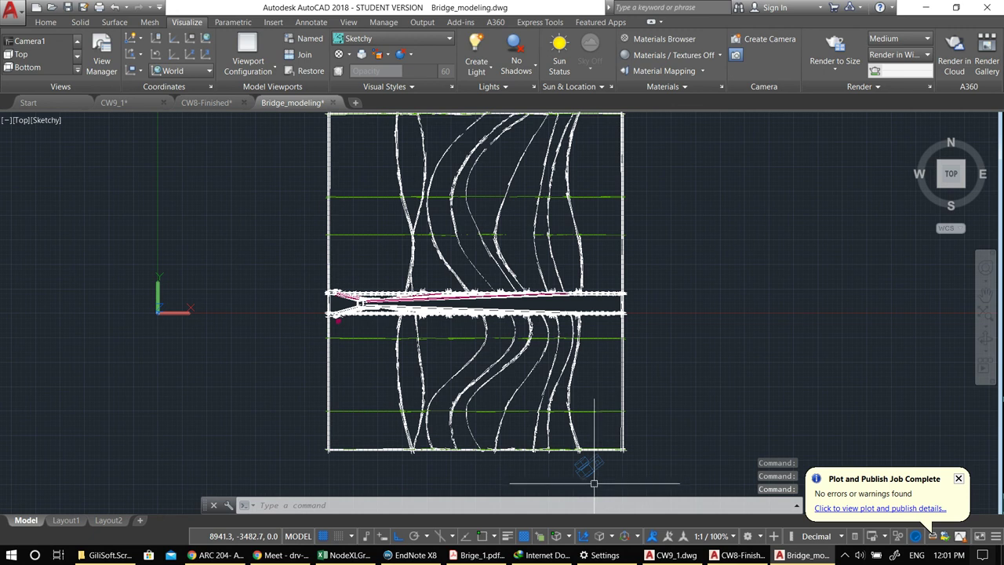
{"action": "left_click", "coordinate": [584, 464]}
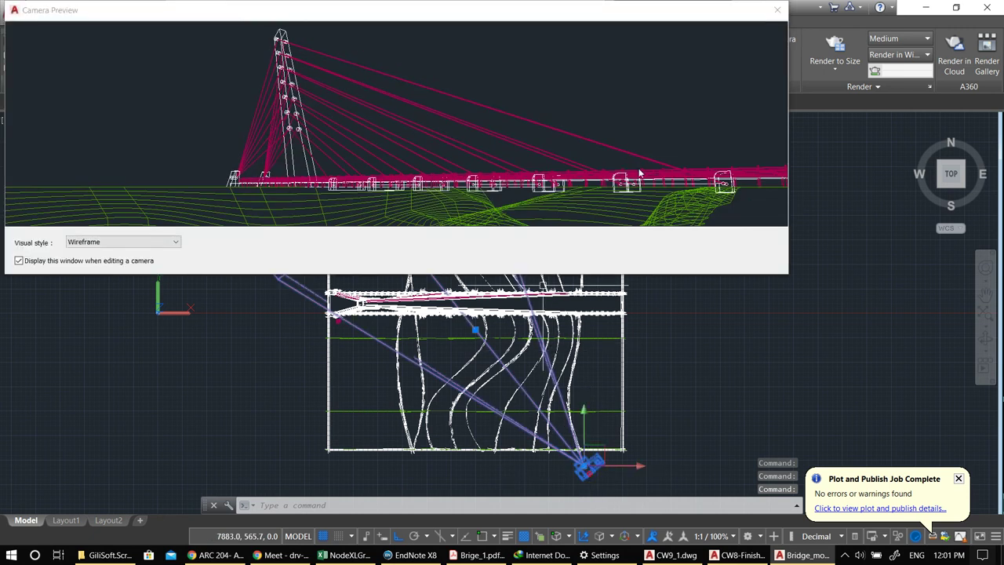
- Compare the camera preview in the Sketchy, Hidden and Shaded with edges visual styles
{"action": "left_click", "coordinate": [144, 243]}
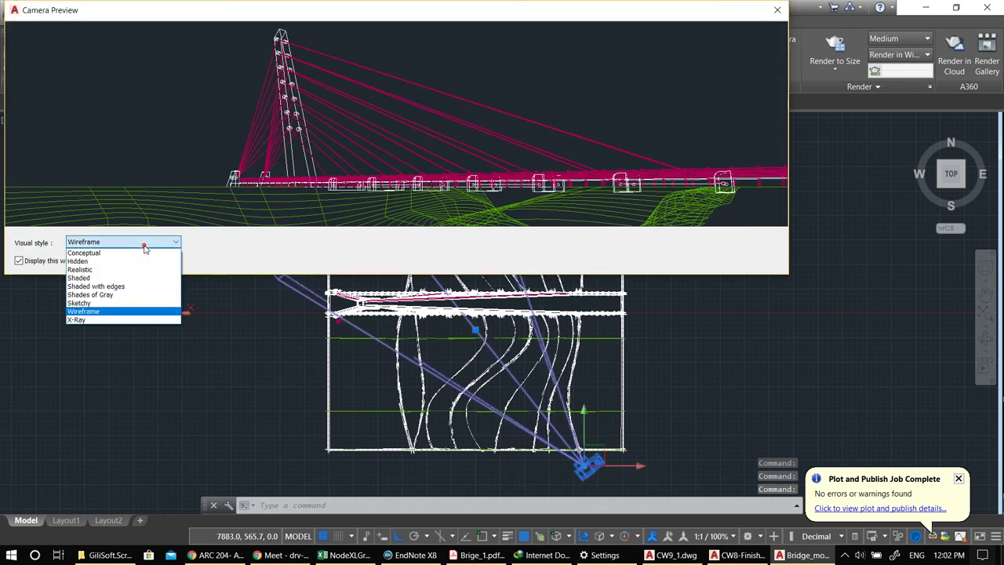
{"action": "left_click", "coordinate": [126, 303]}
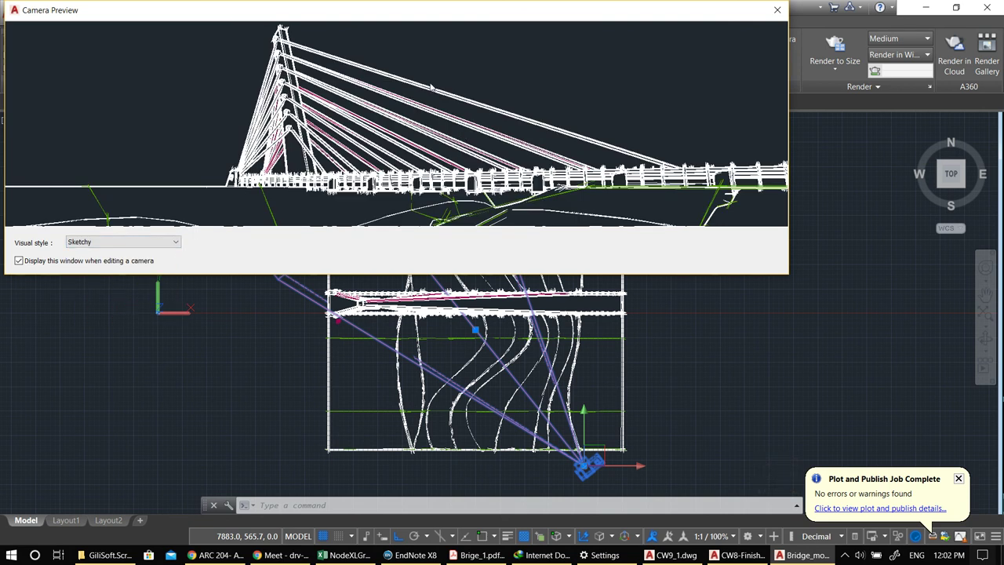
{"action": "left_click", "coordinate": [122, 241]}
{"action": "left_click", "coordinate": [101, 266]}
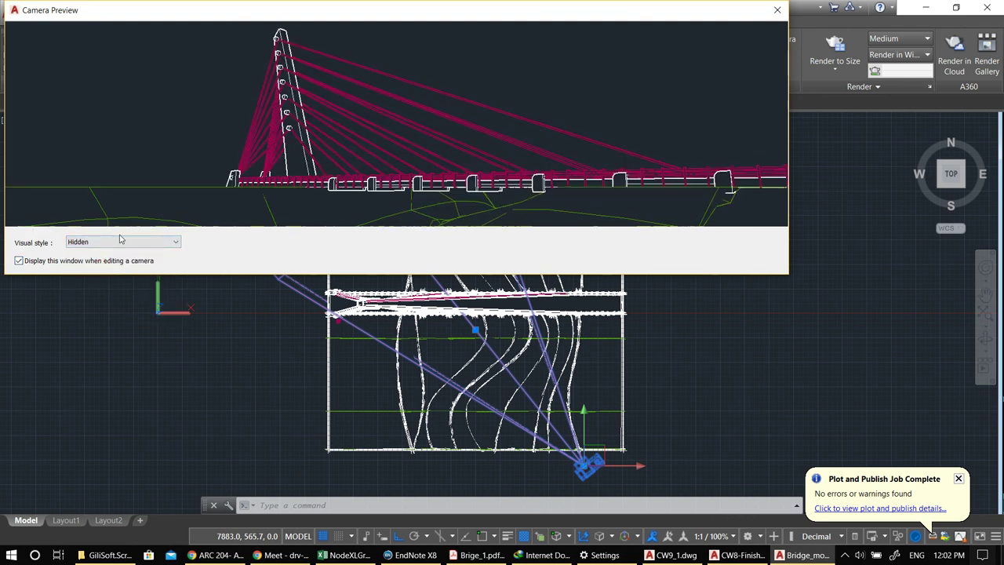
{"action": "left_click", "coordinate": [127, 242]}
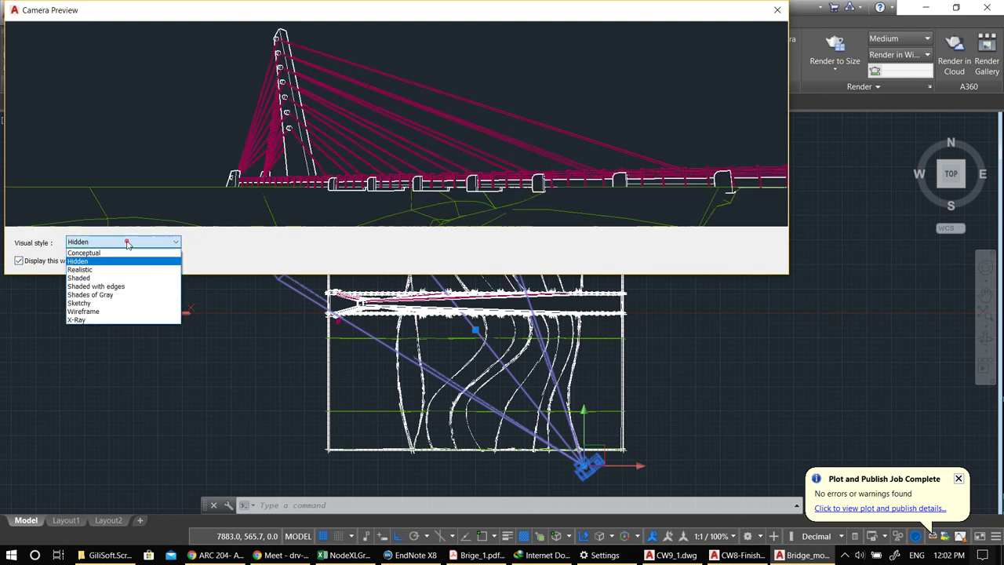
{"action": "left_click", "coordinate": [124, 287]}
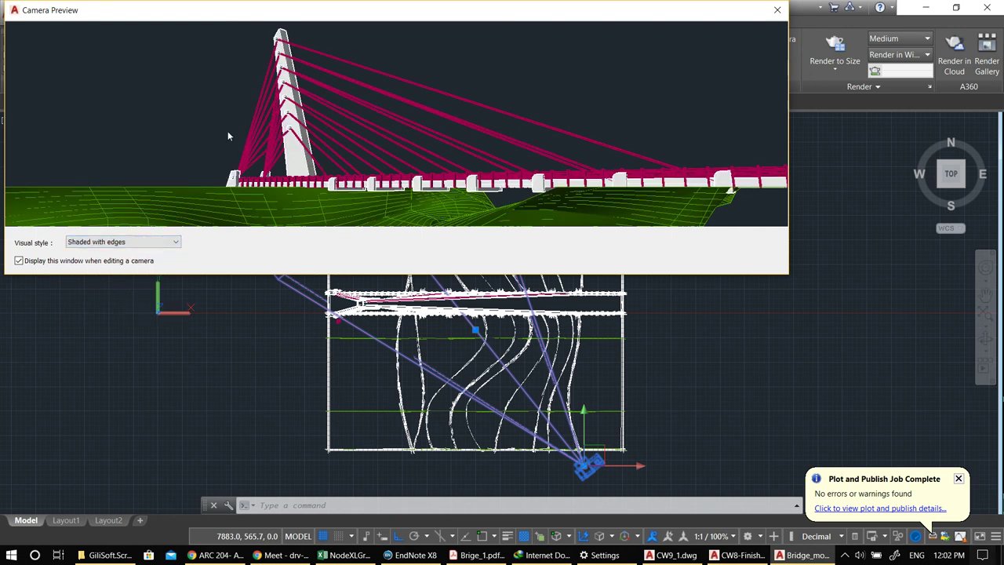
- Set the camera preview's visual style to Shades of Gray, make the preview window taller, and close it
{"action": "left_click", "coordinate": [101, 241]}
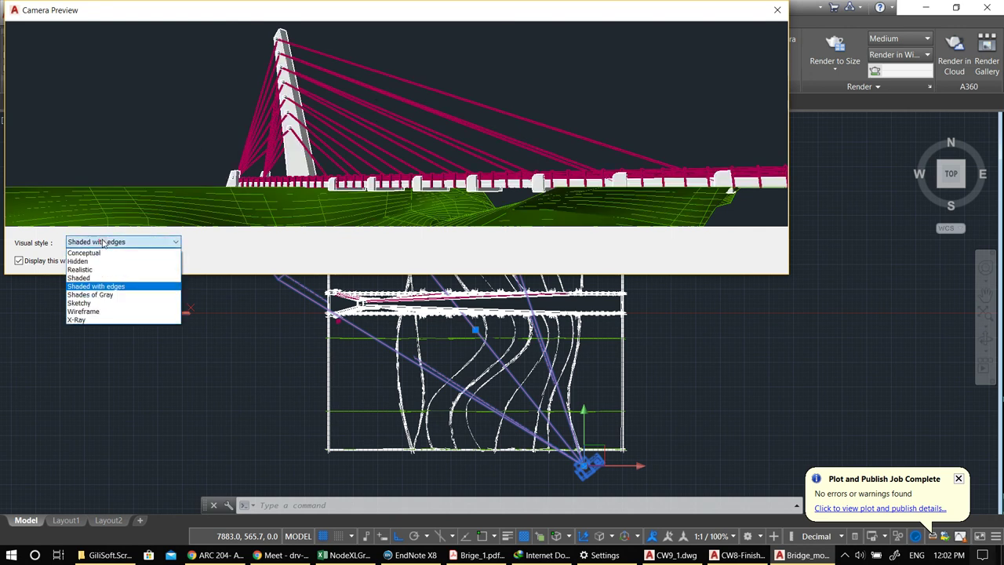
{"action": "left_click", "coordinate": [98, 295]}
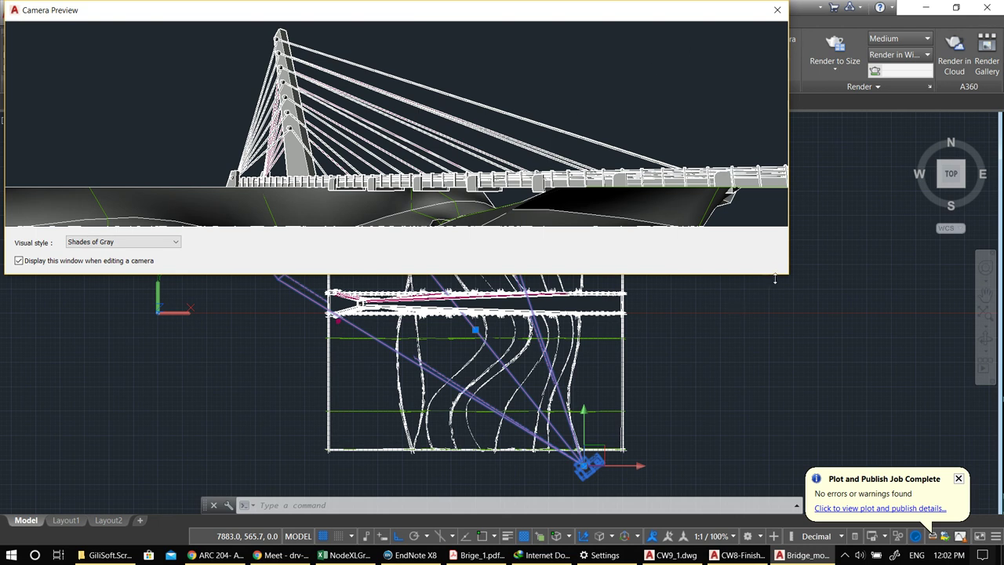
{"action": "left_click_drag", "start_coordinate": [775, 276], "coordinate": [759, 442]}
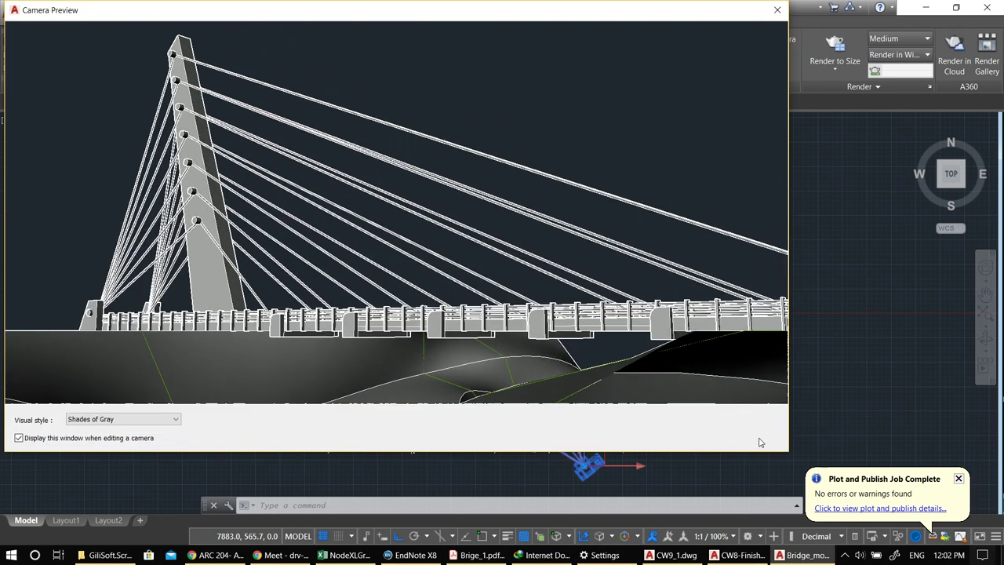
{"action": "left_click", "coordinate": [777, 10]}
{"action": "middle_click_drag", "start_coordinate": [593, 317], "coordinate": [481, 336]}
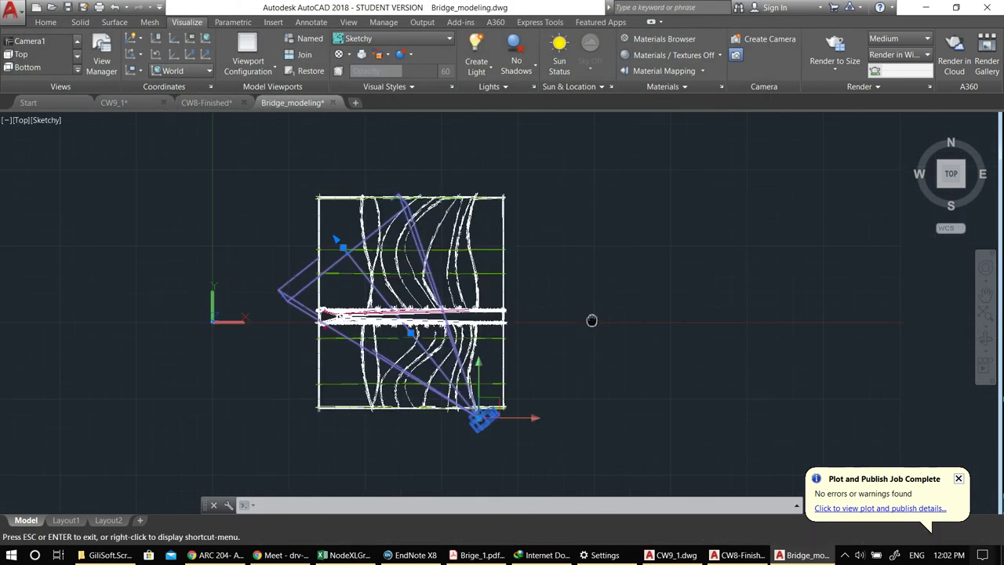
{"action": "scroll", "coordinate": [422, 340], "scroll_direction": "up", "scroll_amount": 2}
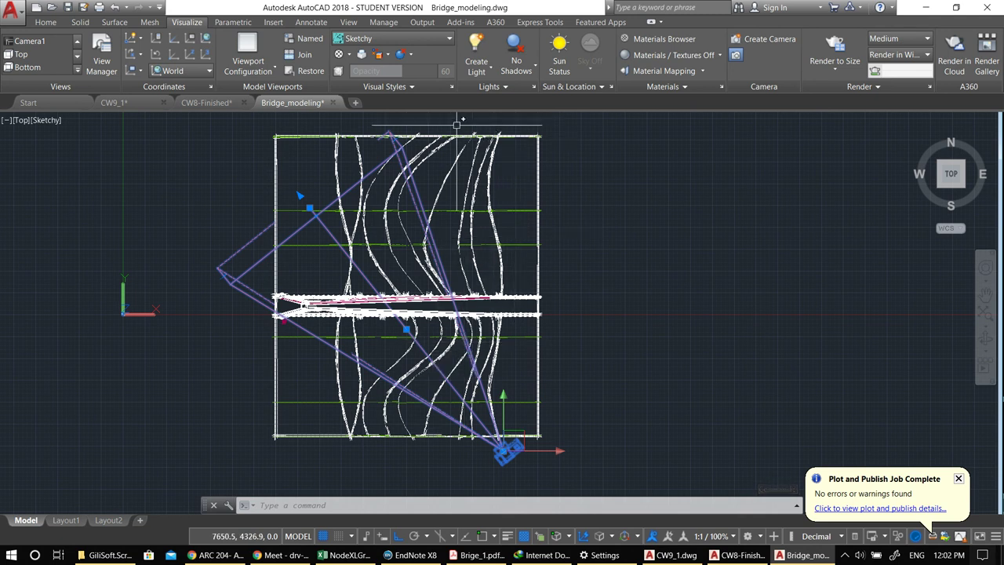
{"action": "middle_click_drag", "start_coordinate": [336, 324], "coordinate": [380, 323]}
{"action": "left_click", "coordinate": [845, 555]}
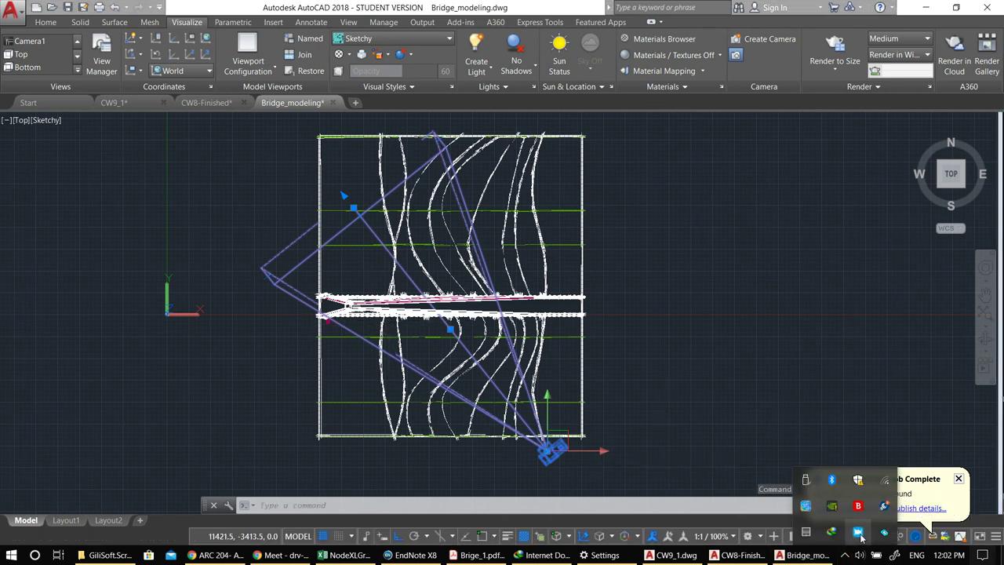
{"action": "right_click", "coordinate": [859, 533]}
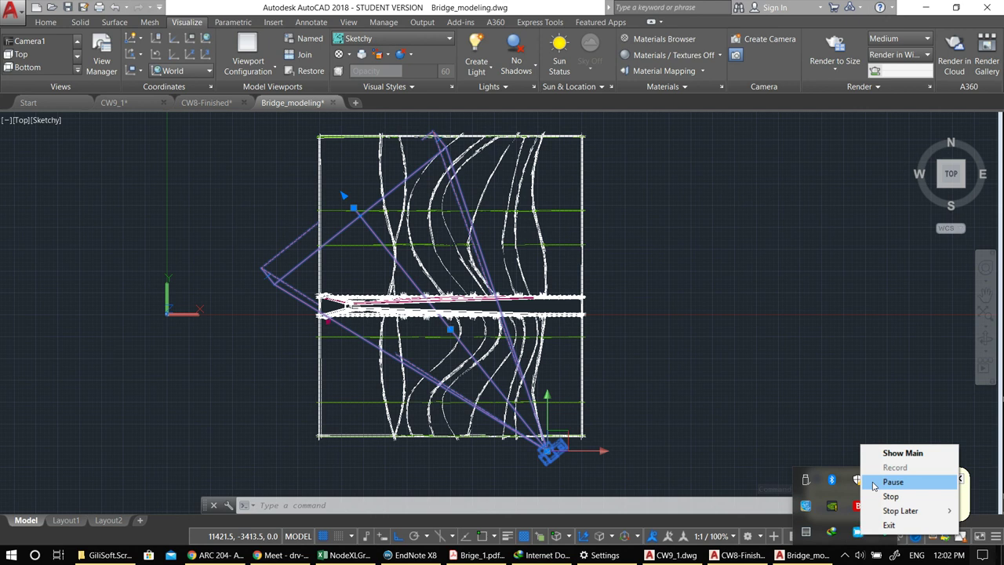
{"action": "left_click", "coordinate": [614, 385]}
- Return the bridge model to an angled 3D view and close the camera preview
{"action": "middle_click_drag", "start_coordinate": [611, 381], "coordinate": [522, 217], "text": "shift"}
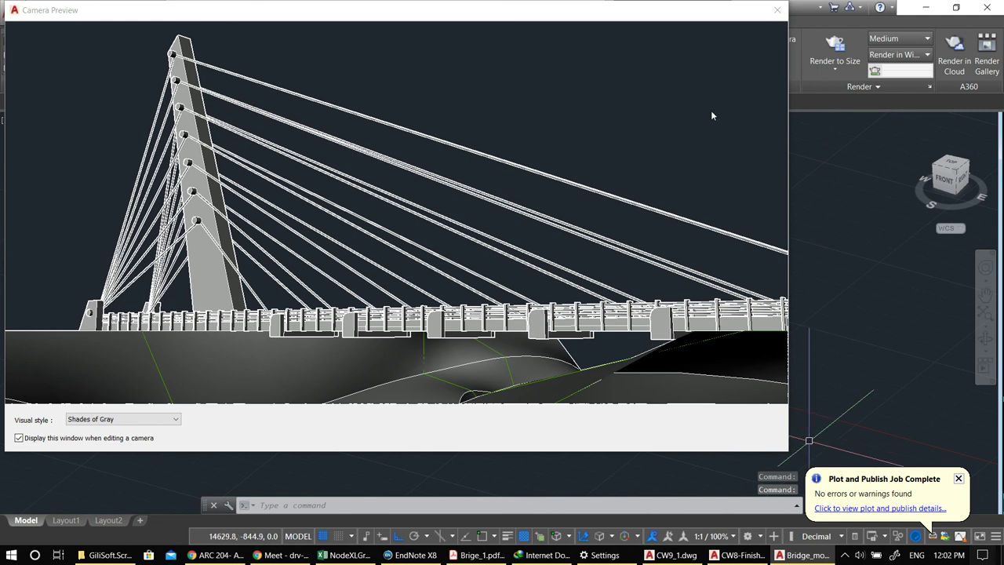
{"action": "left_click", "coordinate": [776, 10]}
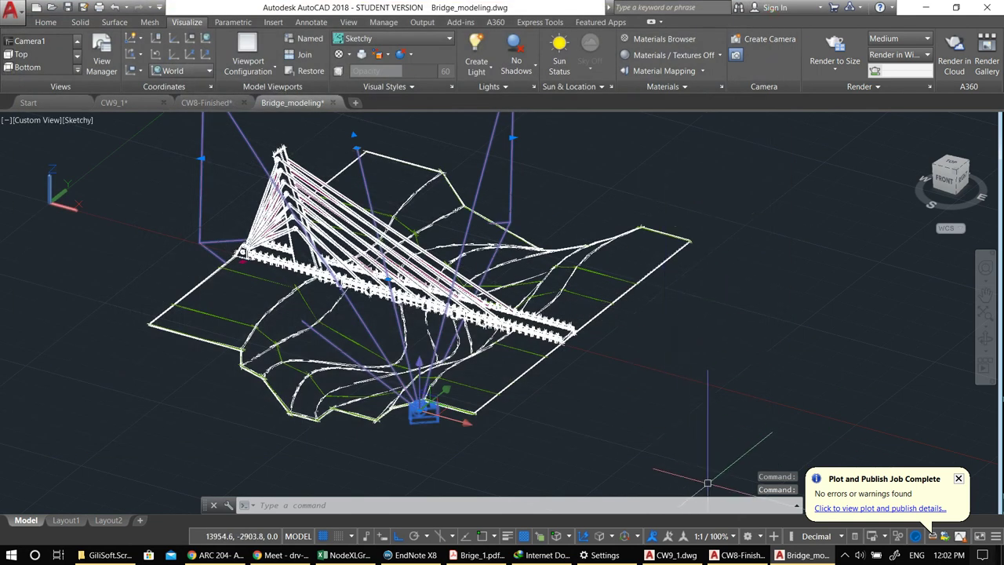
{"action": "left_click", "coordinate": [845, 555]}
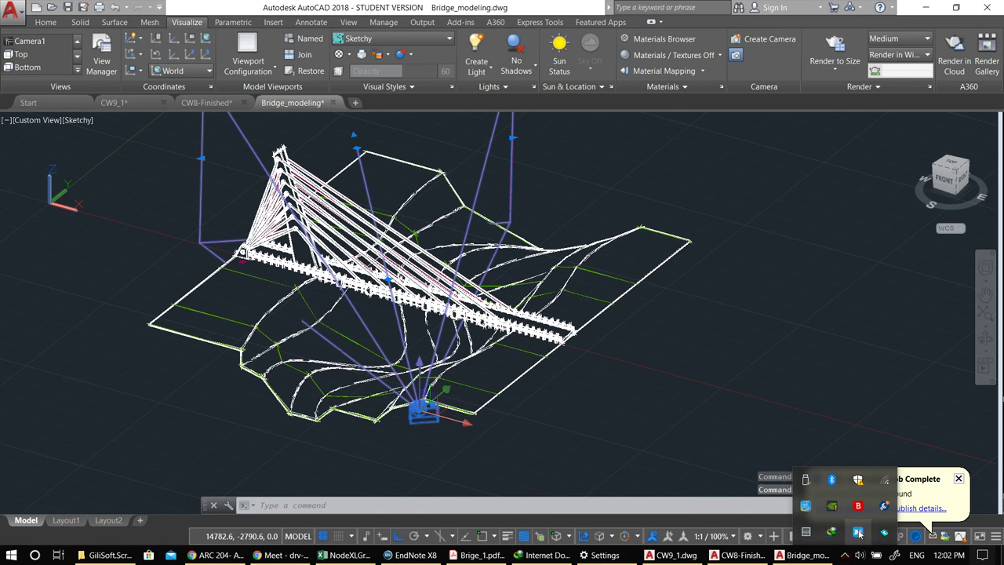